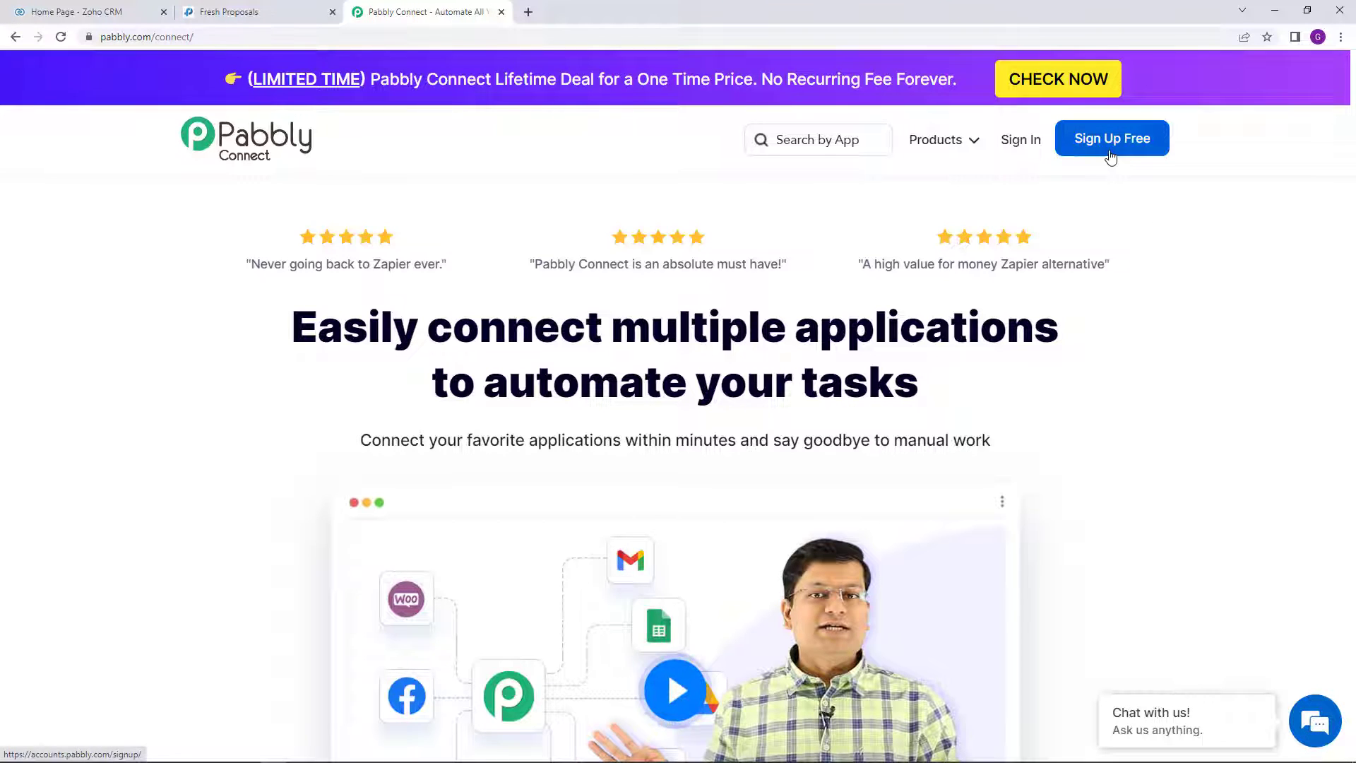
Step: Sign in and launch Pabbly Connect from the All Apps page
{"action": "left_click", "coordinate": [1023, 145]}
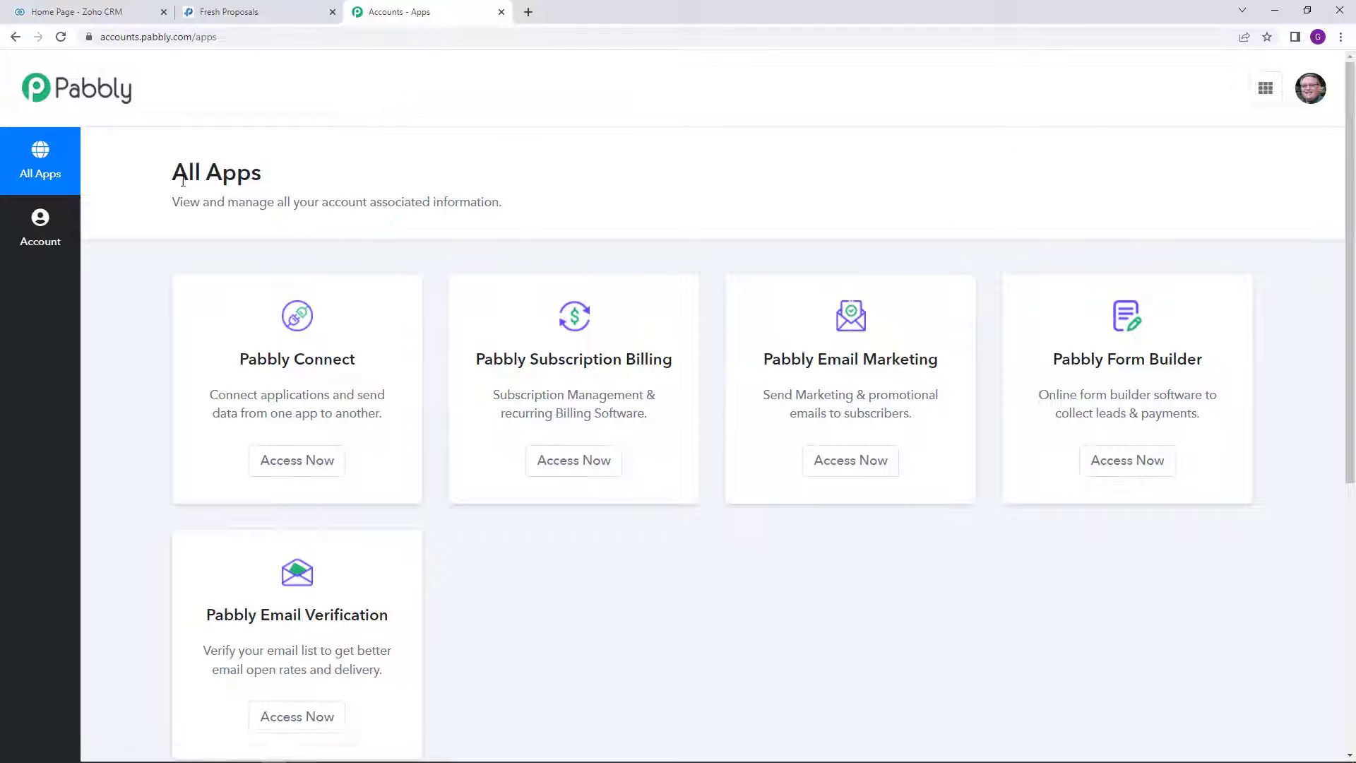
{"action": "left_click_drag", "start_coordinate": [175, 179], "coordinate": [263, 178]}
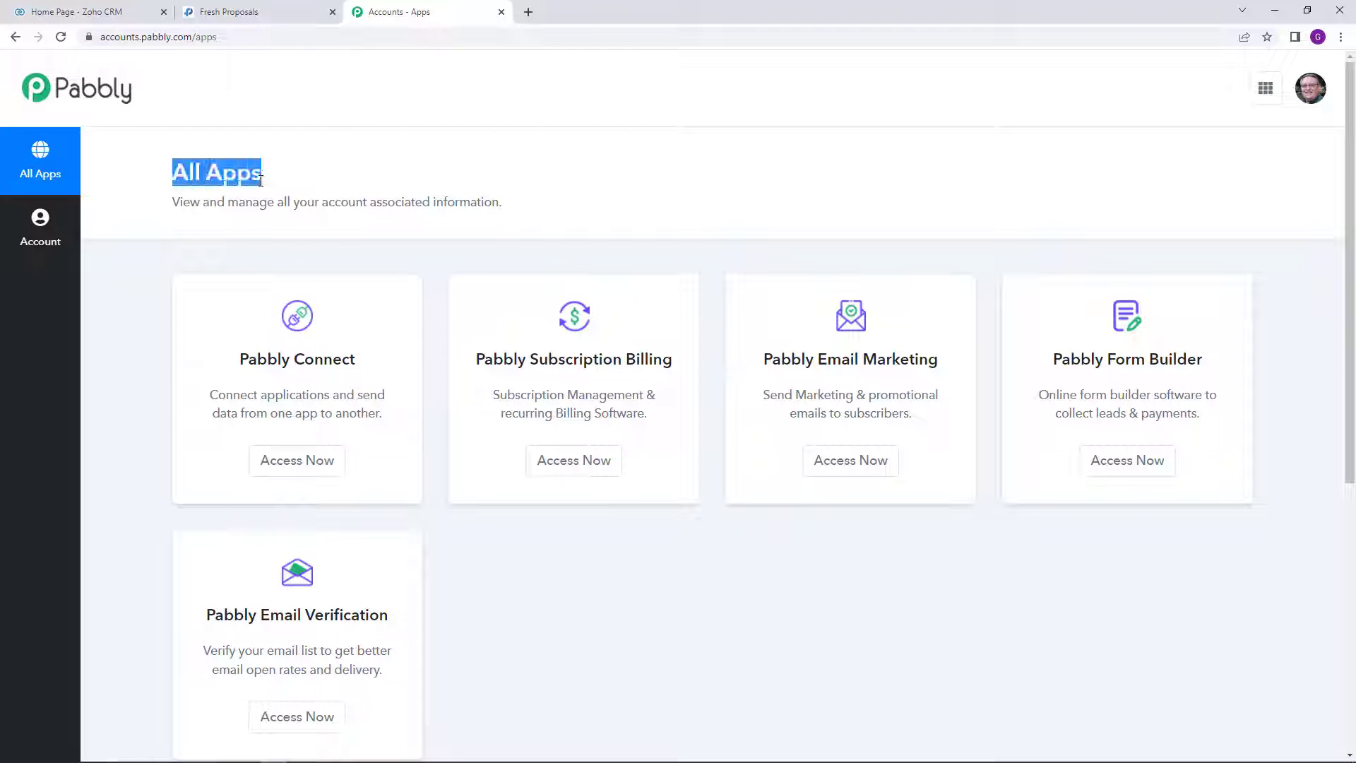
{"action": "left_click", "coordinate": [277, 466]}
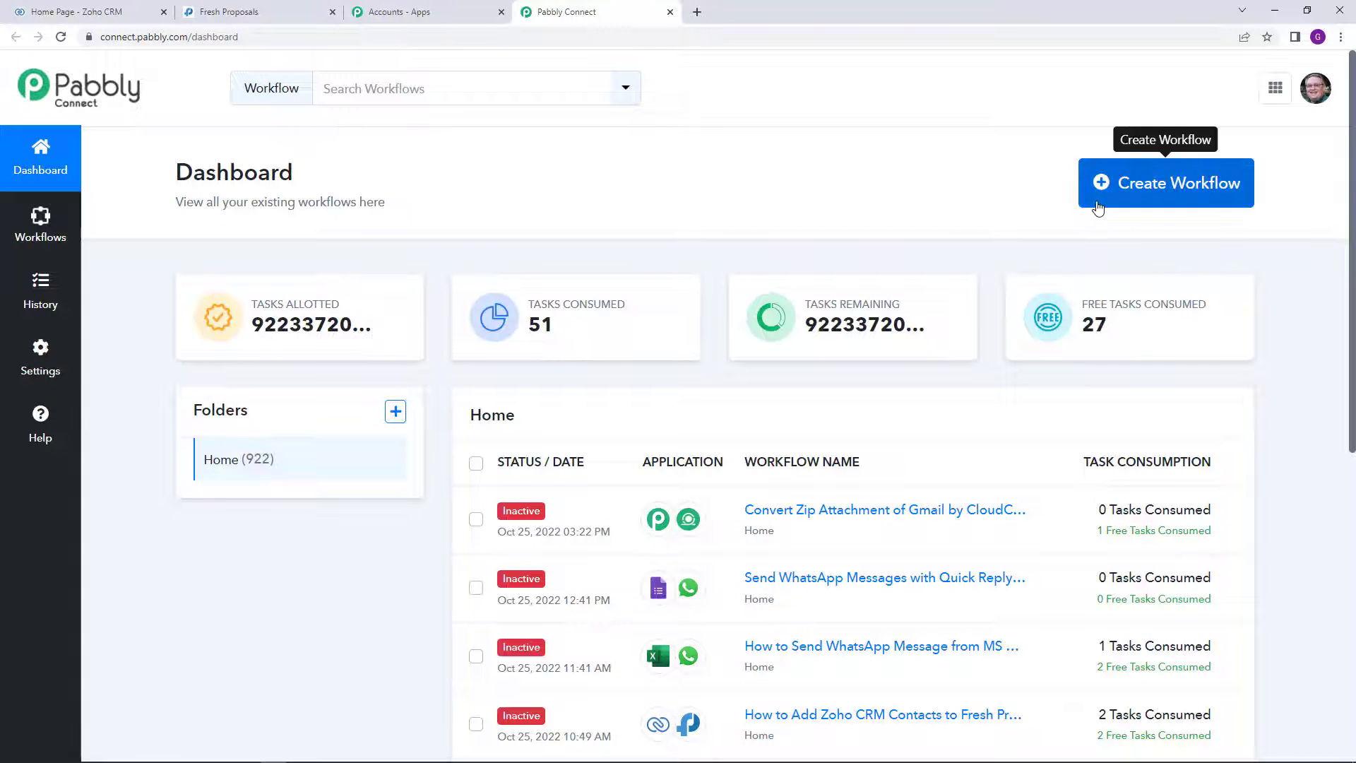
Step: Create a workflow named 'Zoho CRM Contacts To Fresh Proposals Automation'
{"action": "left_click", "coordinate": [1098, 209]}
{"action": "left_click", "coordinate": [635, 418]}
{"action": "type", "text": "Z"}
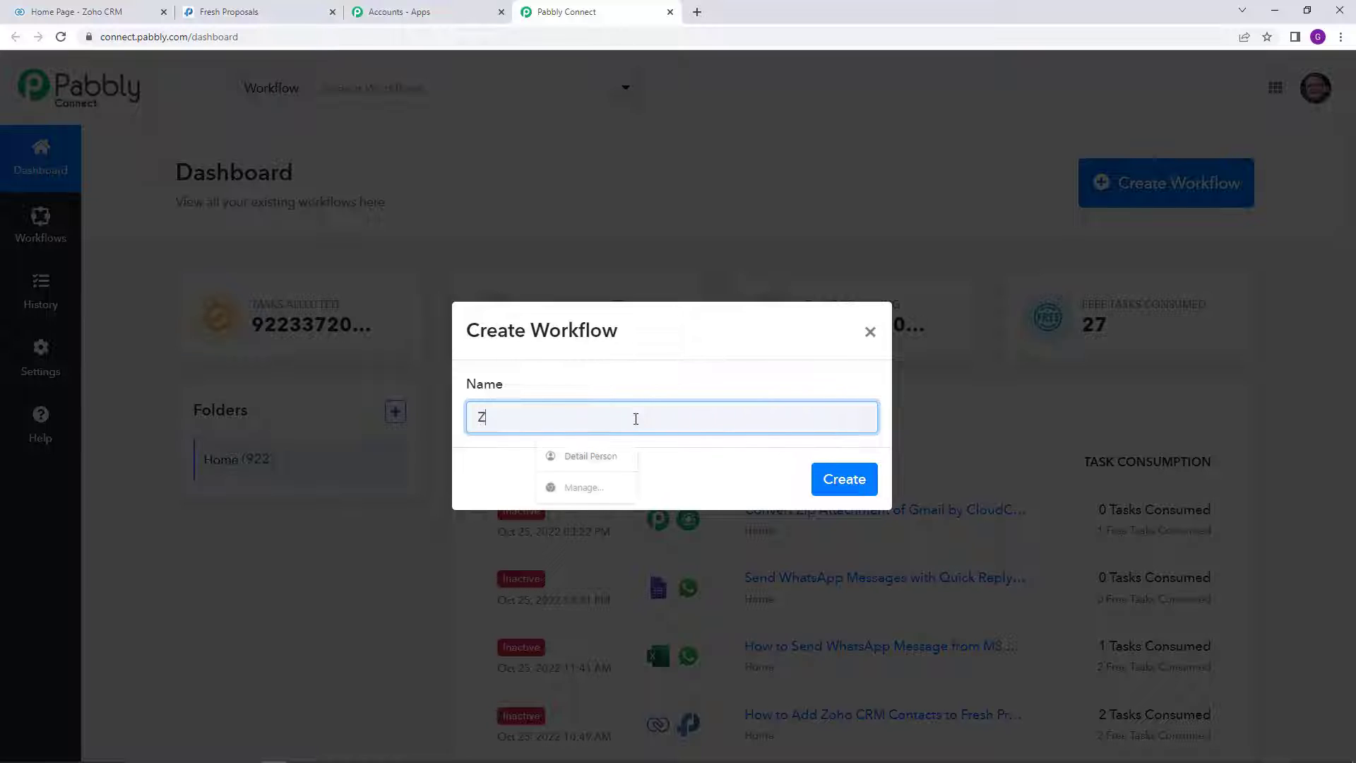
{"action": "type", "text": "oh"}
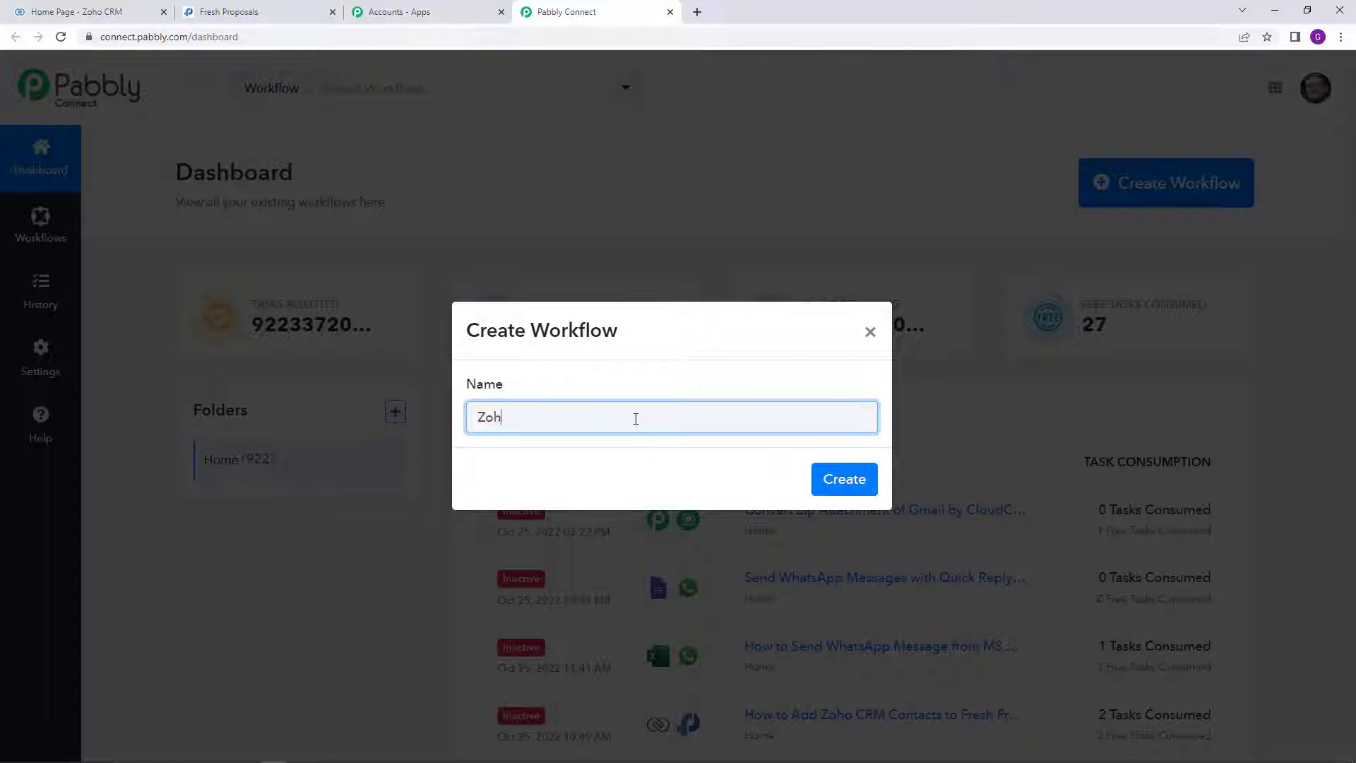
{"action": "type", "text": "o CRM Contavcts To "}
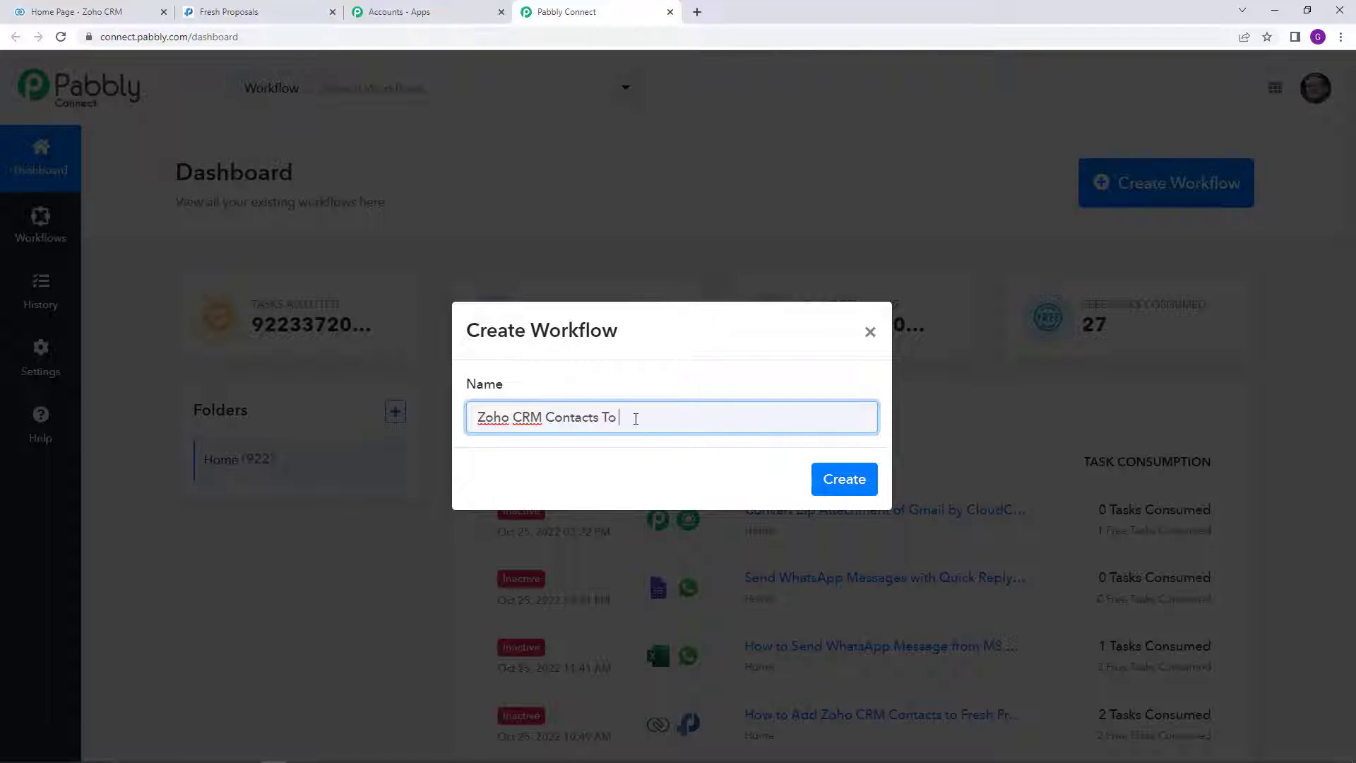
{"action": "type", "text": "Fresh Proposals Automation"}
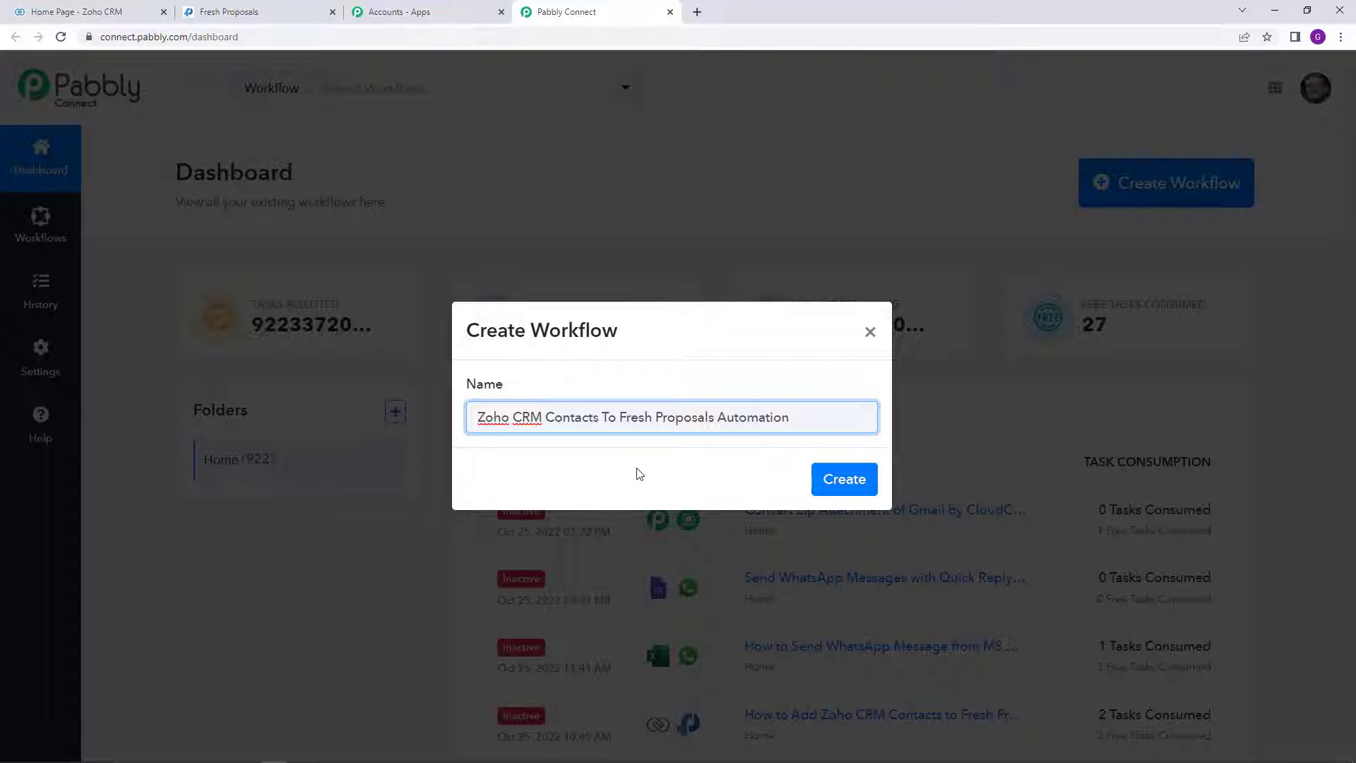
{"action": "left_click", "coordinate": [853, 492]}
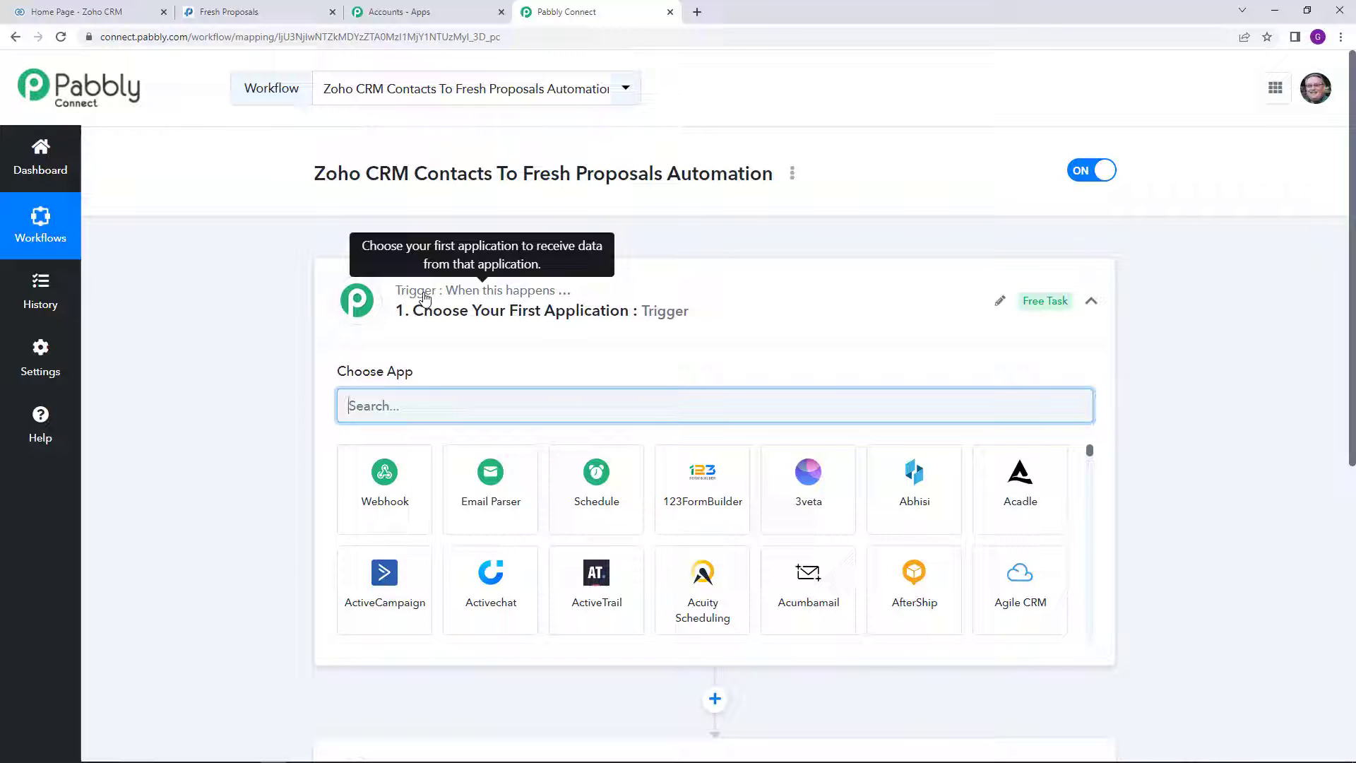
Step: Search 'Zoho' in the trigger app list and choose Zoho CRM
{"action": "scroll", "coordinate": [424, 424], "scroll_direction": "down", "scroll_amount": 2}
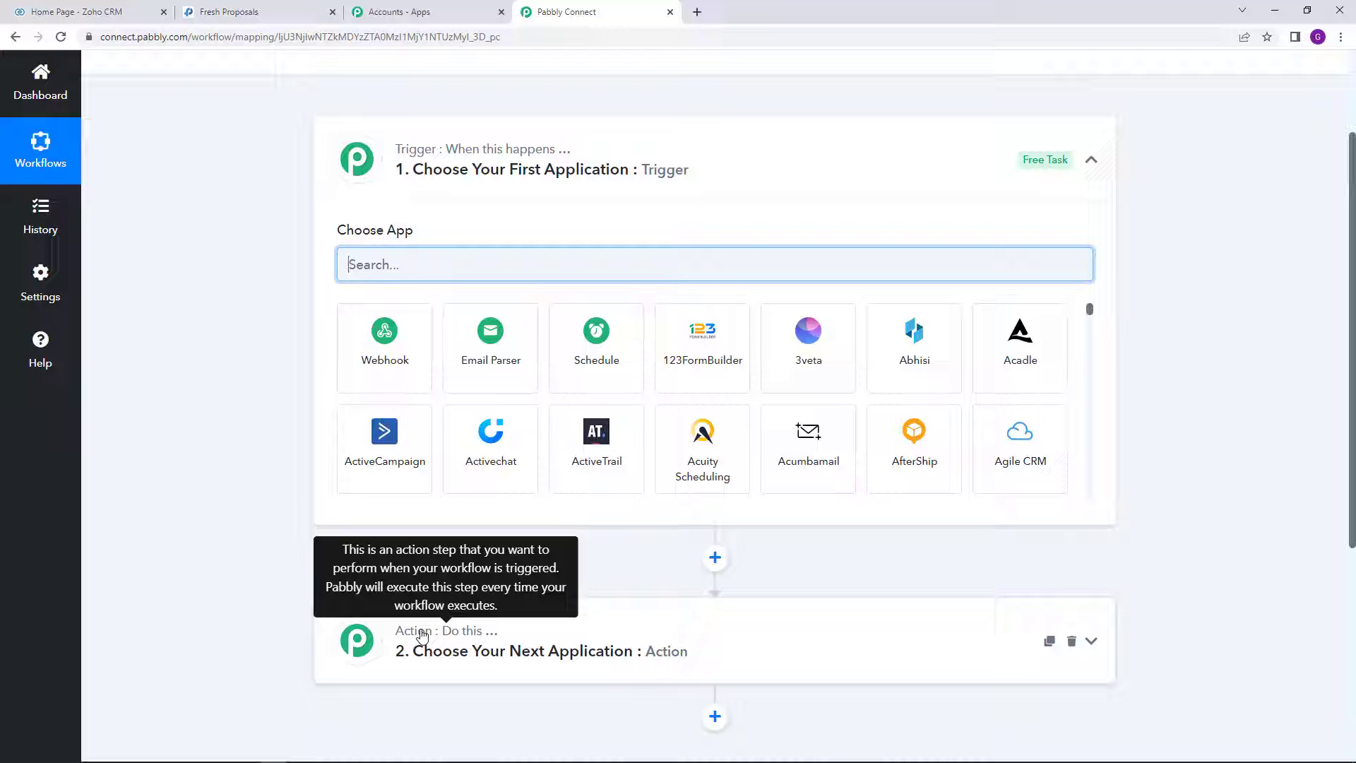
{"action": "scroll", "coordinate": [417, 632], "scroll_direction": "up", "scroll_amount": 2}
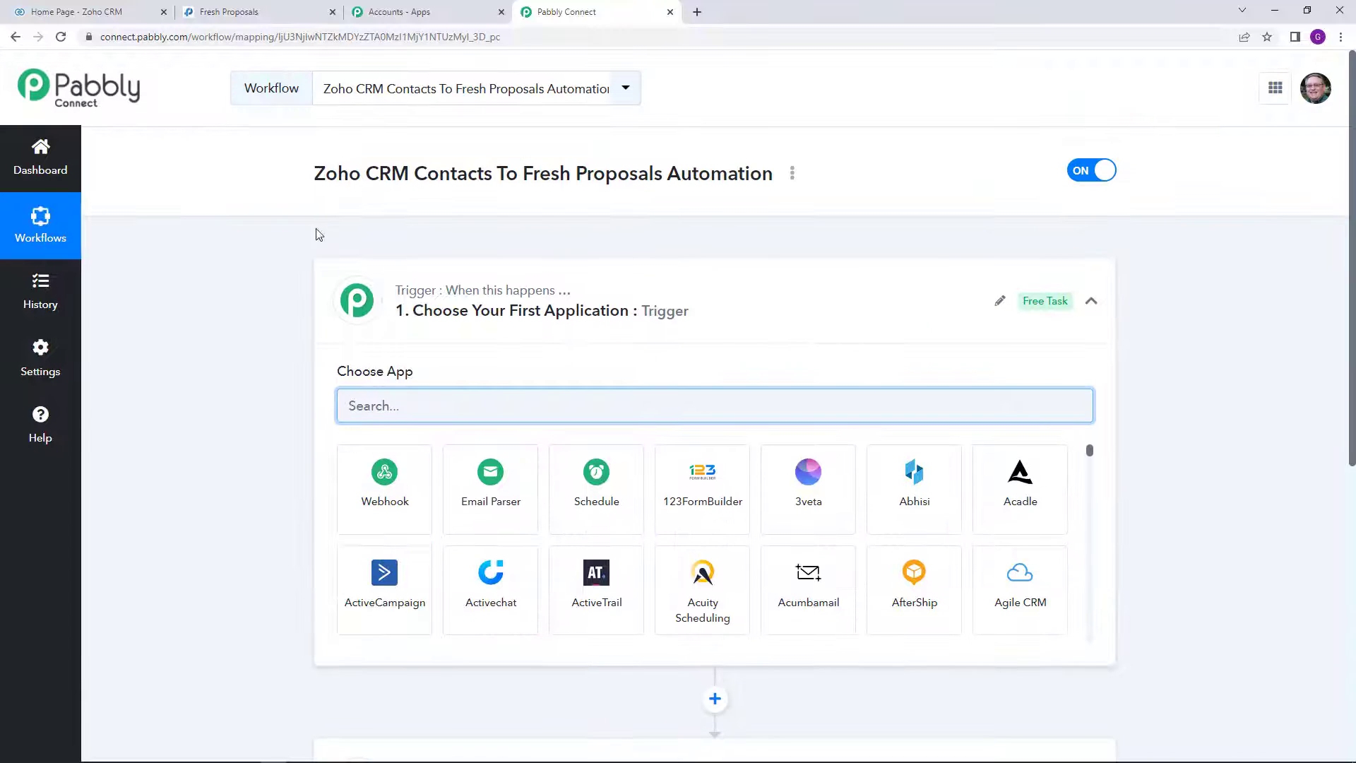
{"action": "left_click_drag", "start_coordinate": [317, 184], "coordinate": [663, 177]}
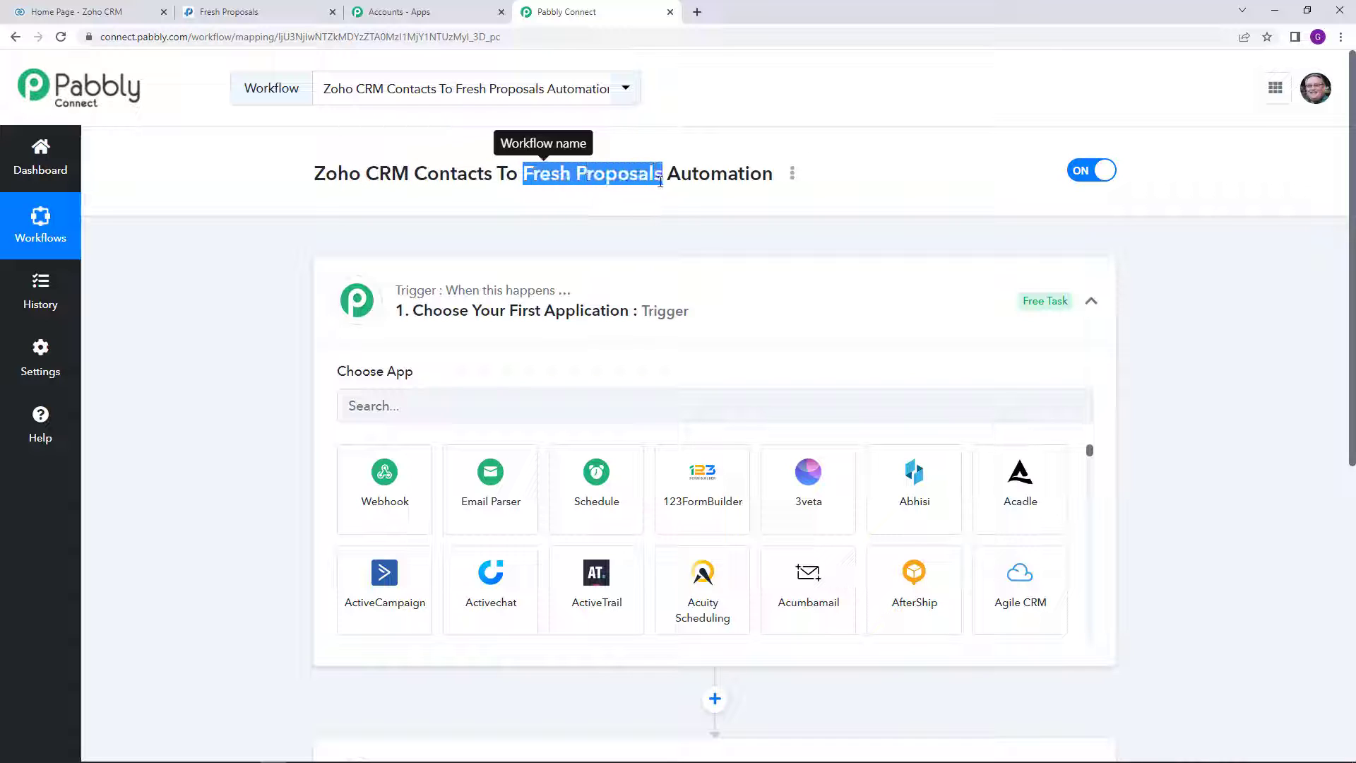
{"action": "scroll", "coordinate": [642, 237], "scroll_direction": "down", "scroll_amount": 1}
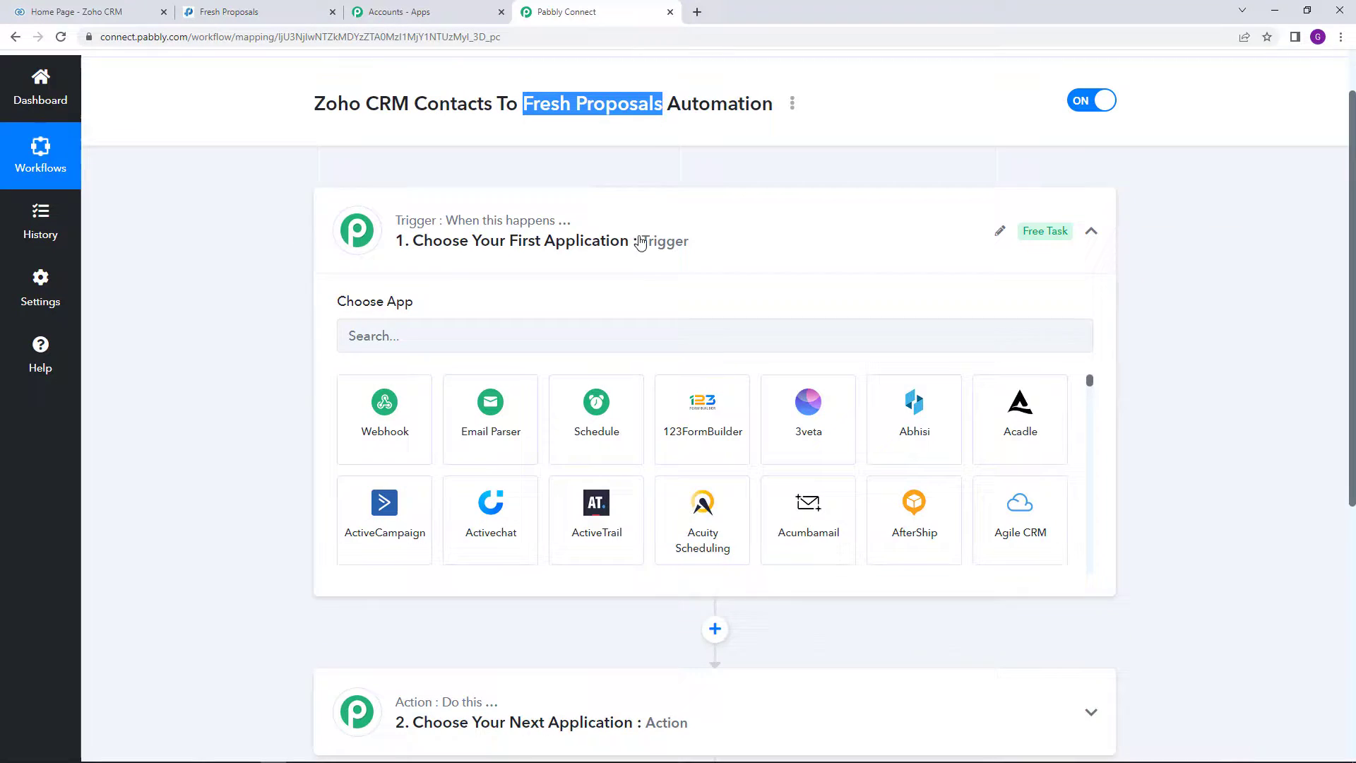
{"action": "left_click", "coordinate": [503, 345]}
{"action": "type", "text": "Zo"}
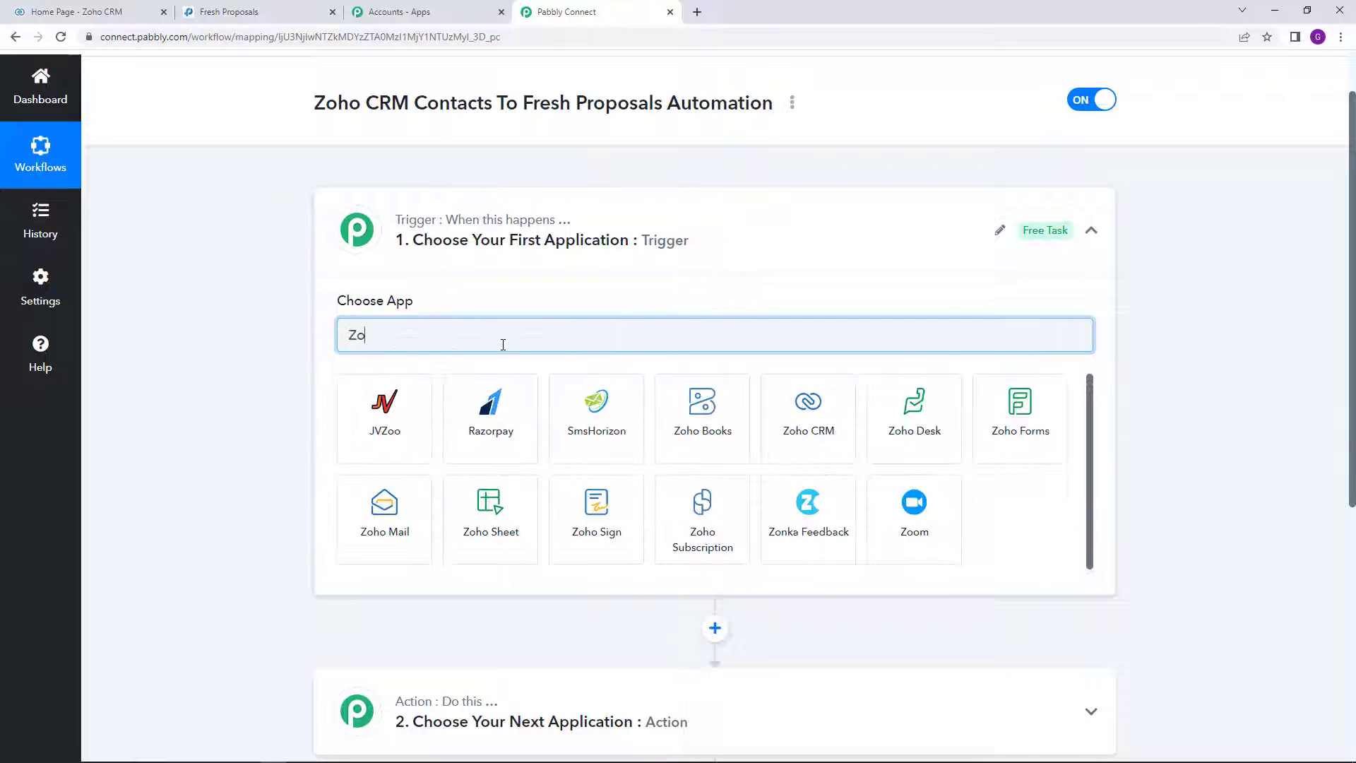
{"action": "type", "text": "ho"}
{"action": "left_click", "coordinate": [484, 432]}
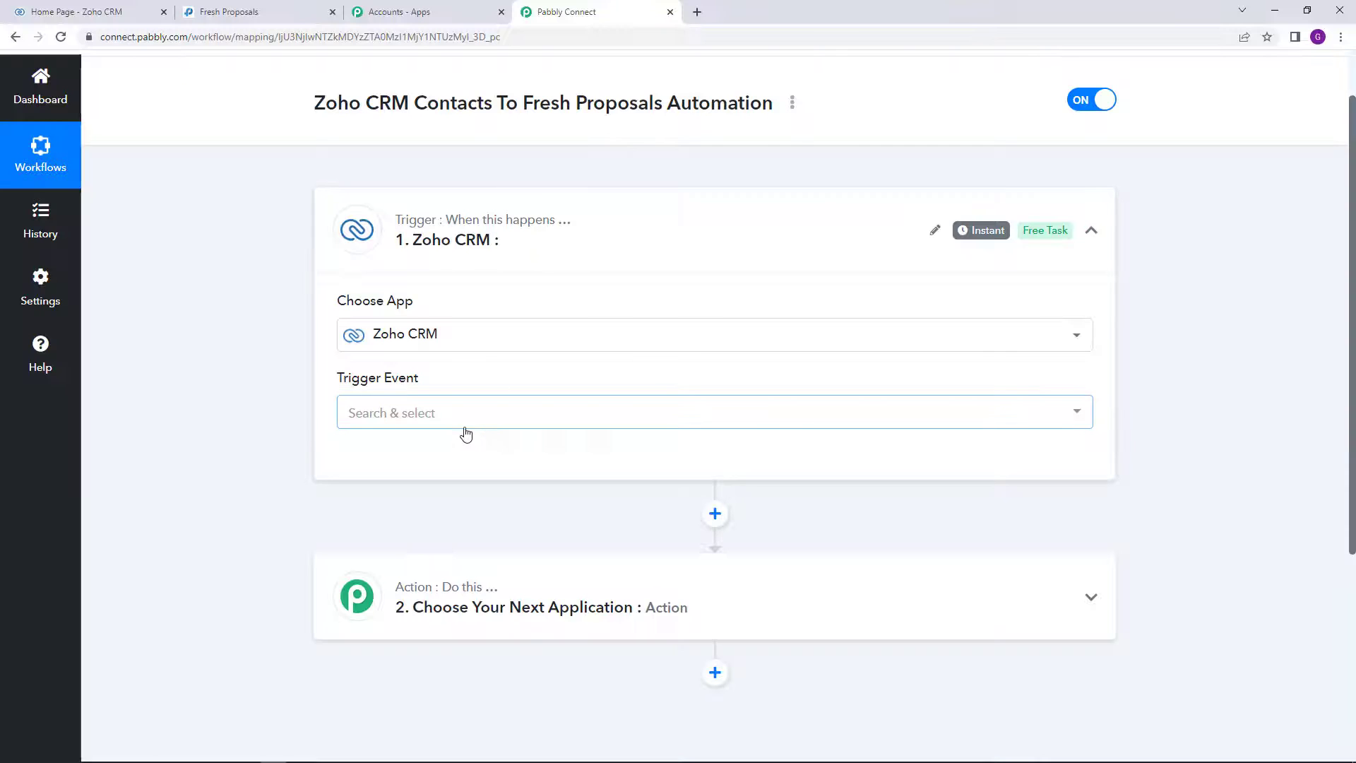
Step: Select the New Module Entry (Instant) trigger event and start the Zoho CRM connection
{"action": "mouse_move", "coordinate": [382, 386]}
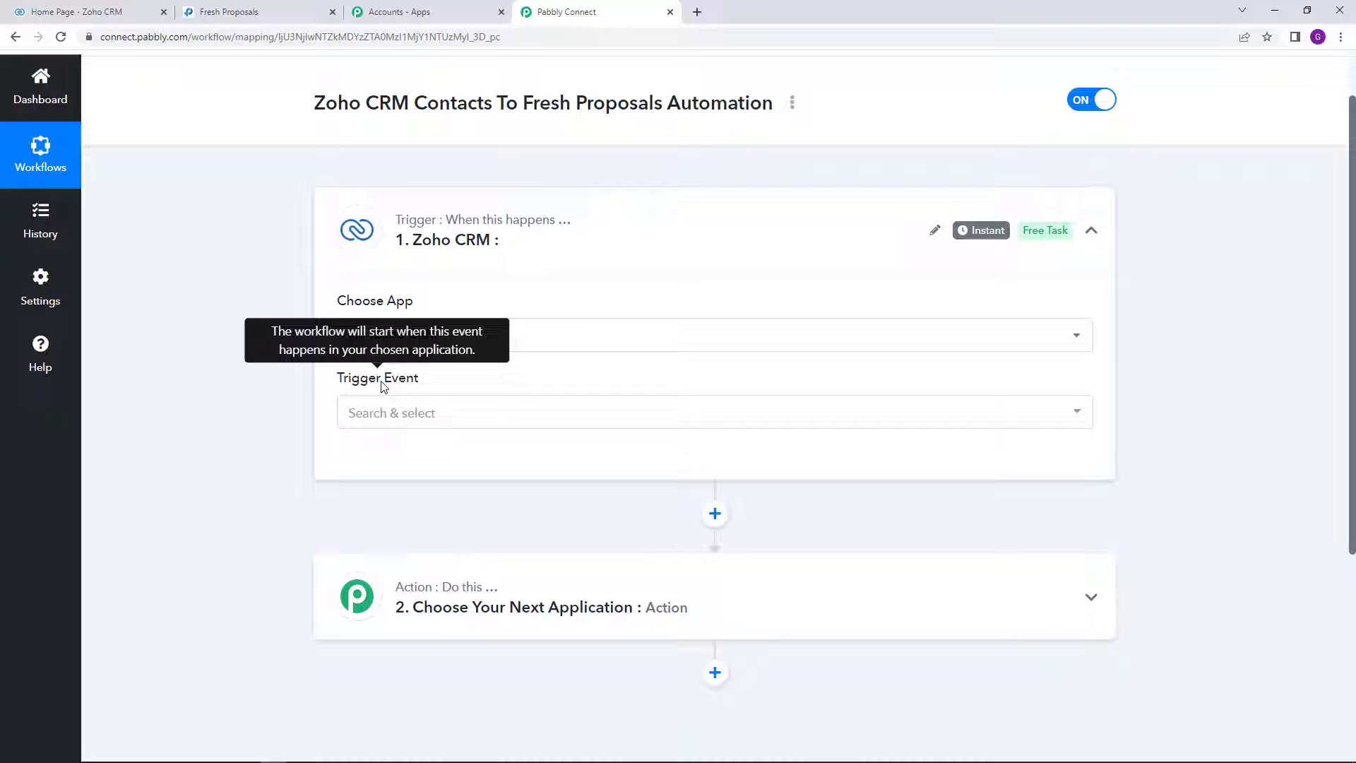
{"action": "left_click", "coordinate": [413, 409]}
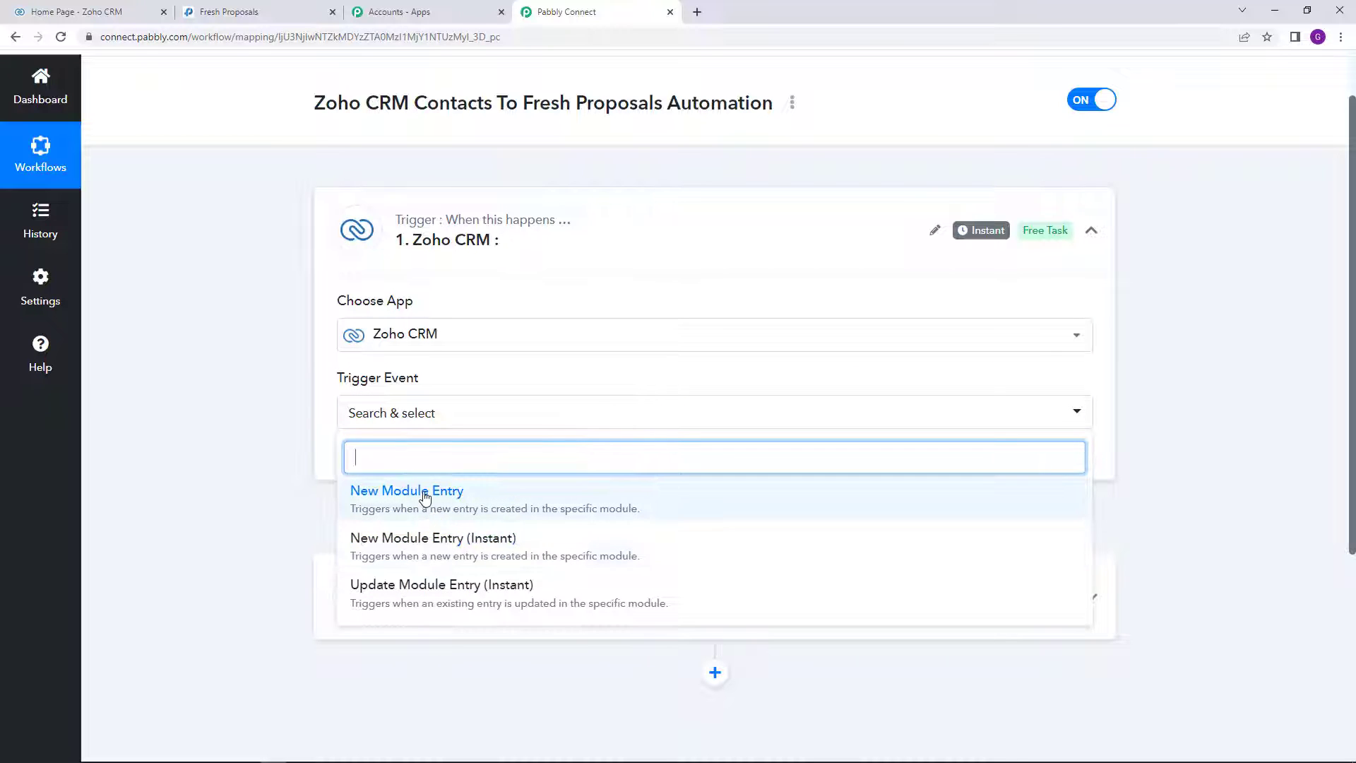
{"action": "left_click", "coordinate": [431, 551]}
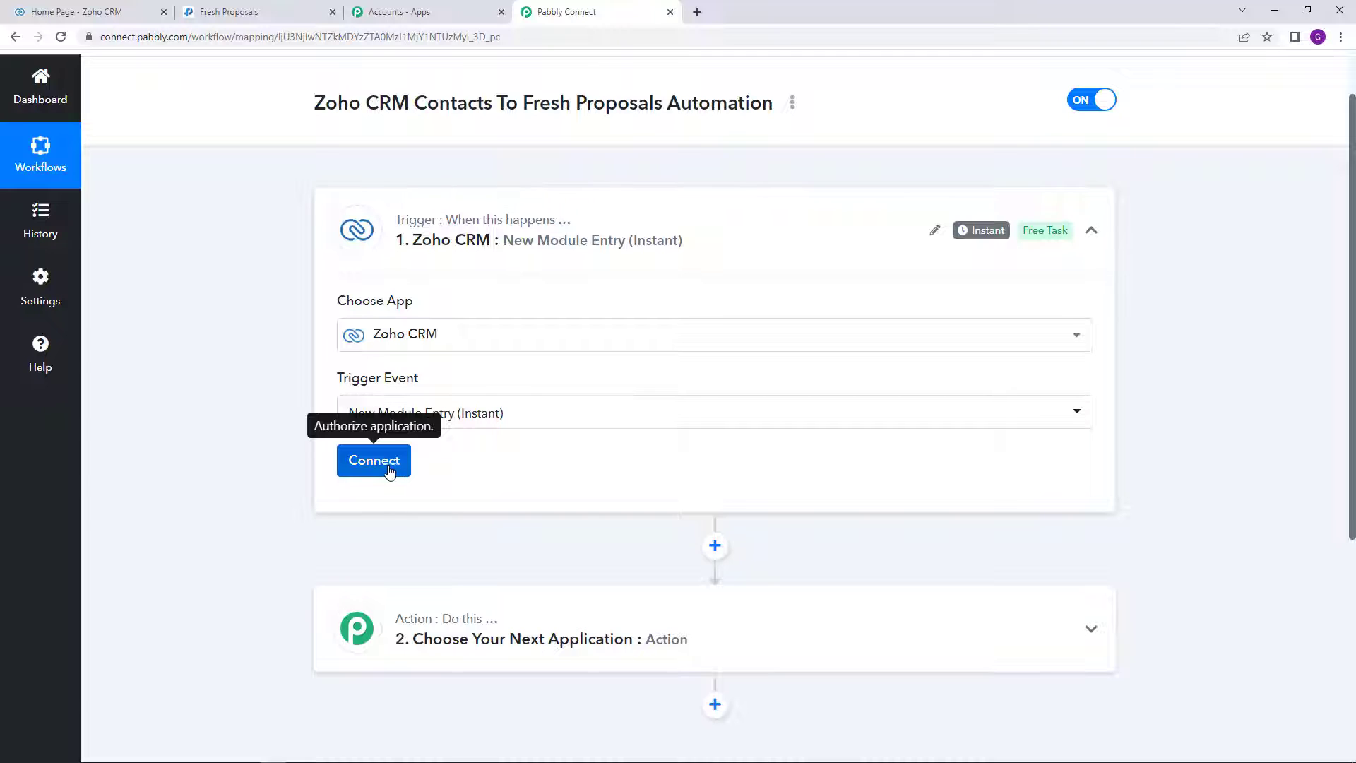
{"action": "left_click", "coordinate": [390, 470]}
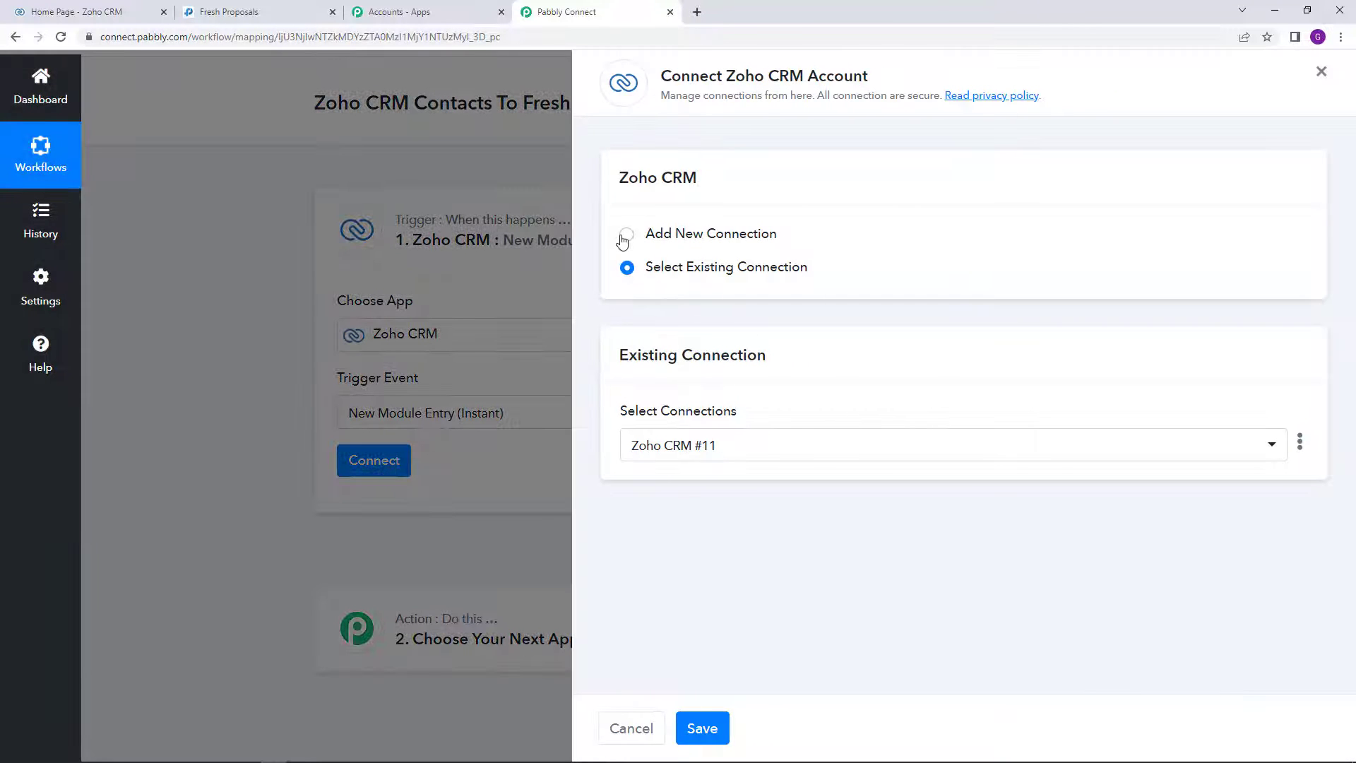
Step: Add a new Zoho CRM connection via Connect With Zoho CRM, then switch to the Zoho CRM tab
{"action": "left_click", "coordinate": [628, 236]}
{"action": "left_click", "coordinate": [731, 425]}
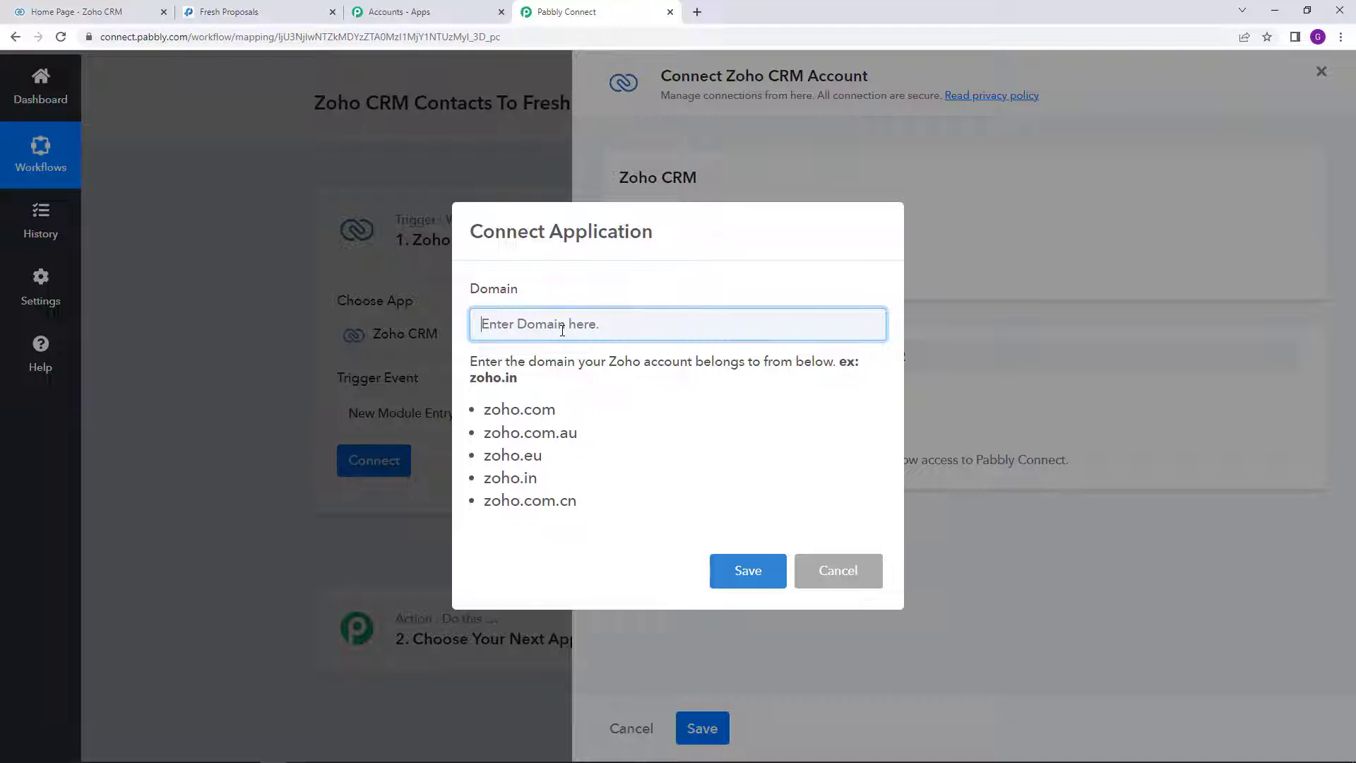
{"action": "left_click", "coordinate": [109, 6]}
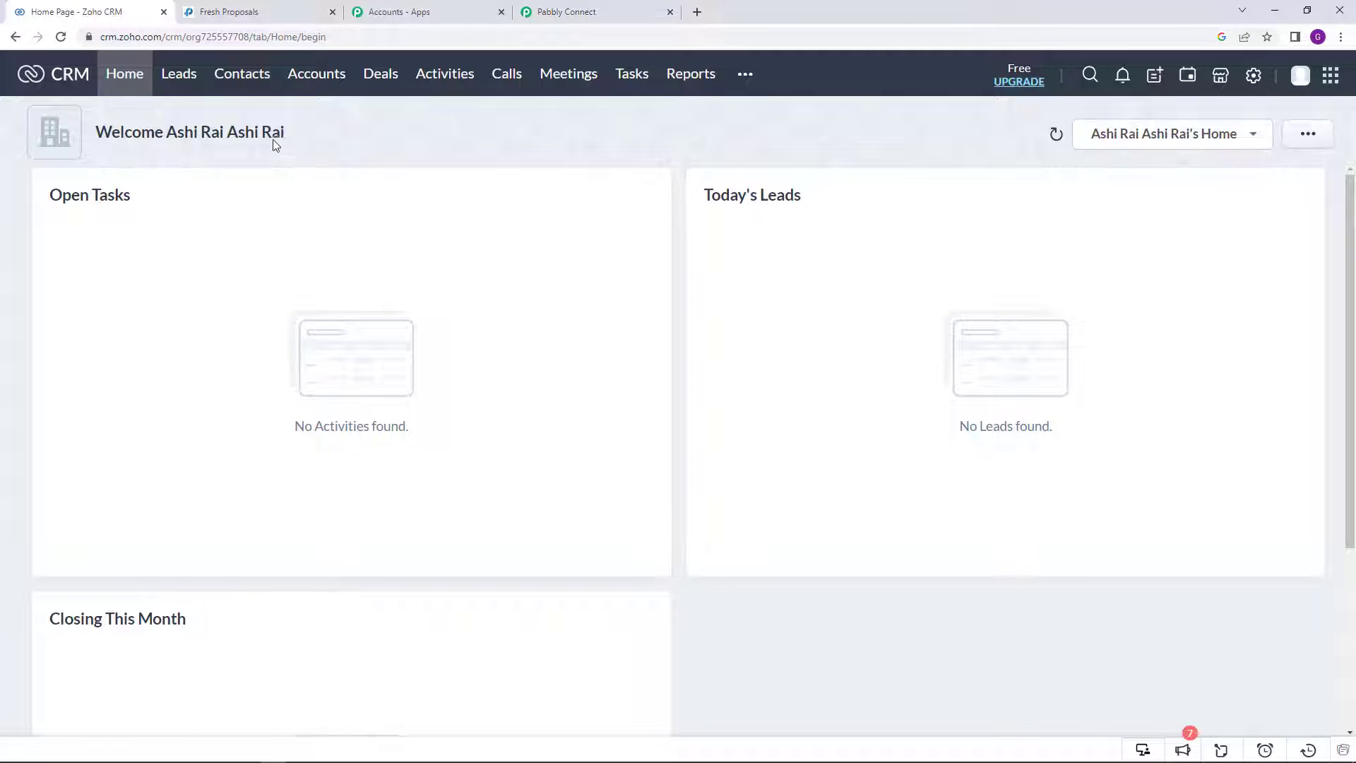
Step: Check that the Zoho CRM page address uses the zoho.com domain, then return to Pabbly Connect
{"action": "left_click", "coordinate": [163, 37]}
{"action": "left_click", "coordinate": [165, 37]}
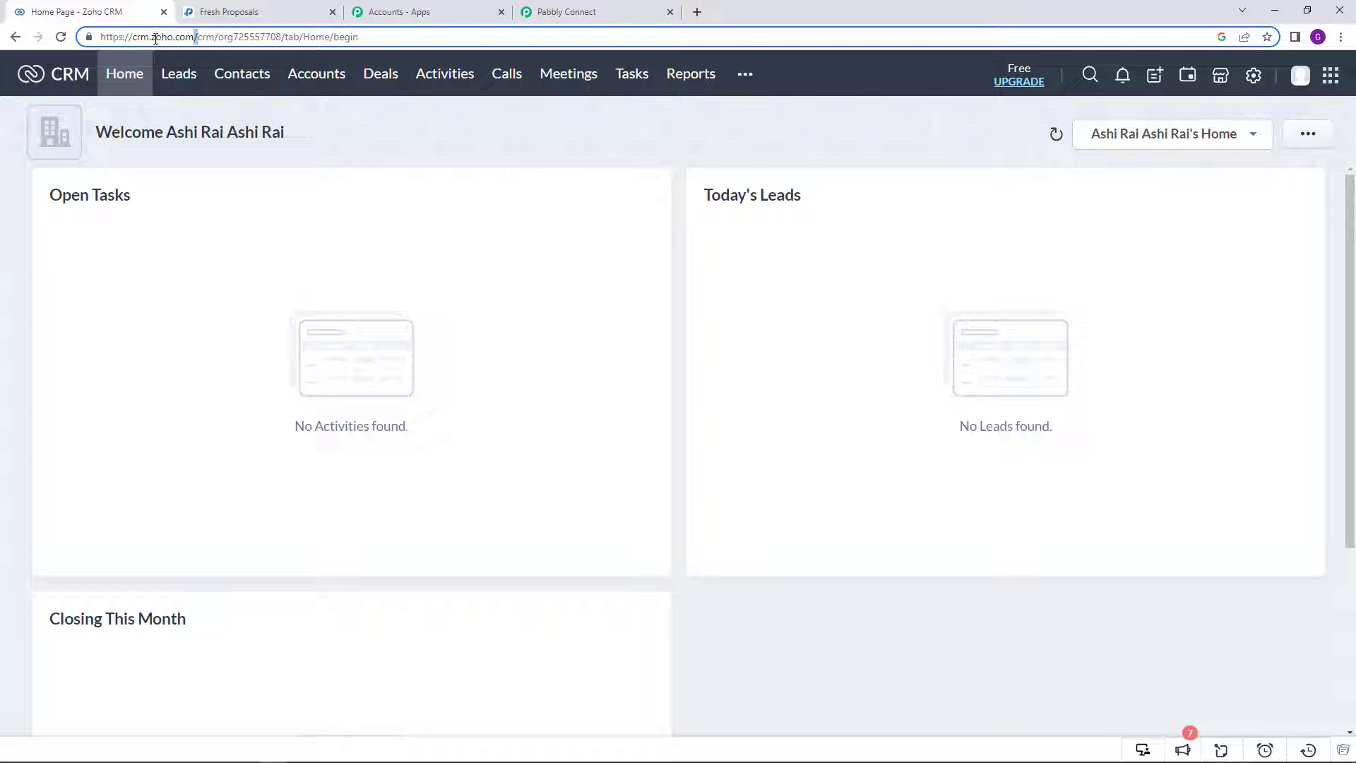
{"action": "left_click_drag", "start_coordinate": [152, 38], "coordinate": [193, 42]}
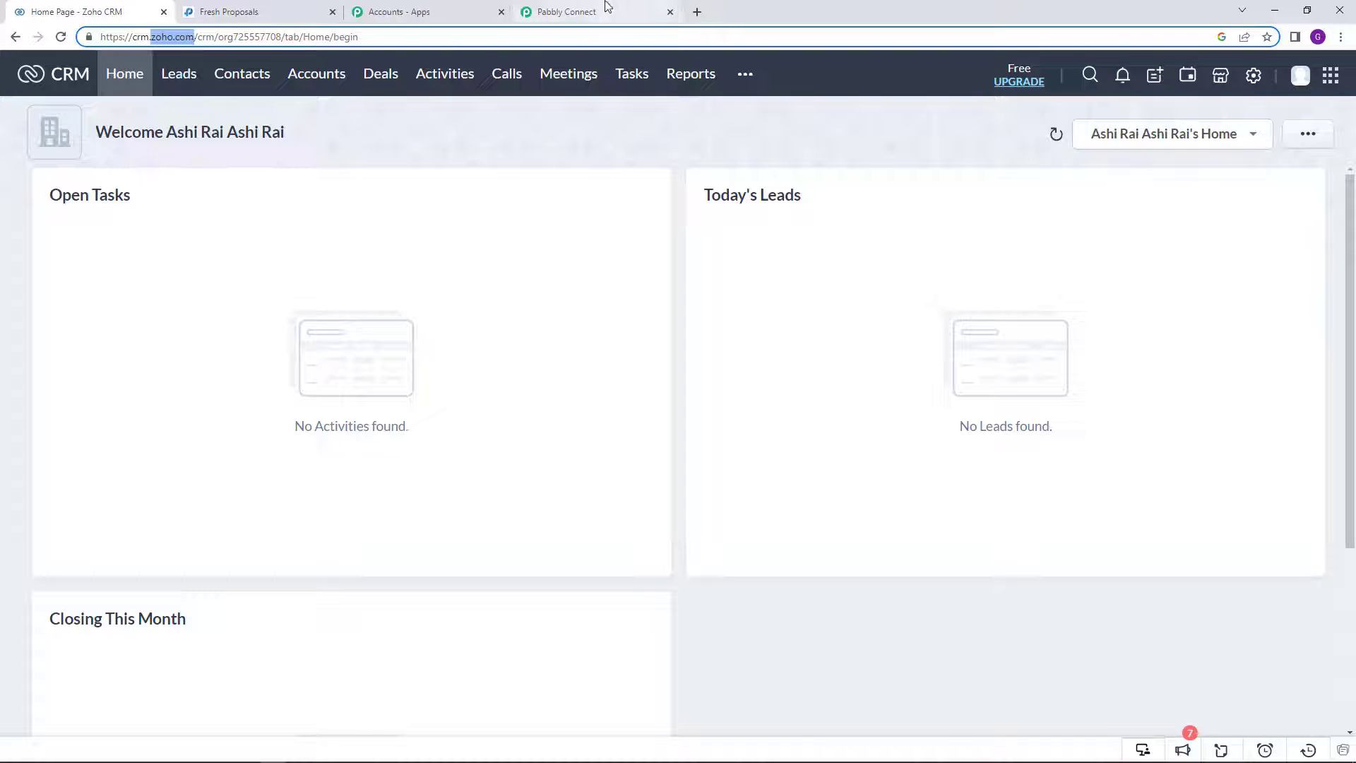
{"action": "left_click", "coordinate": [606, 9]}
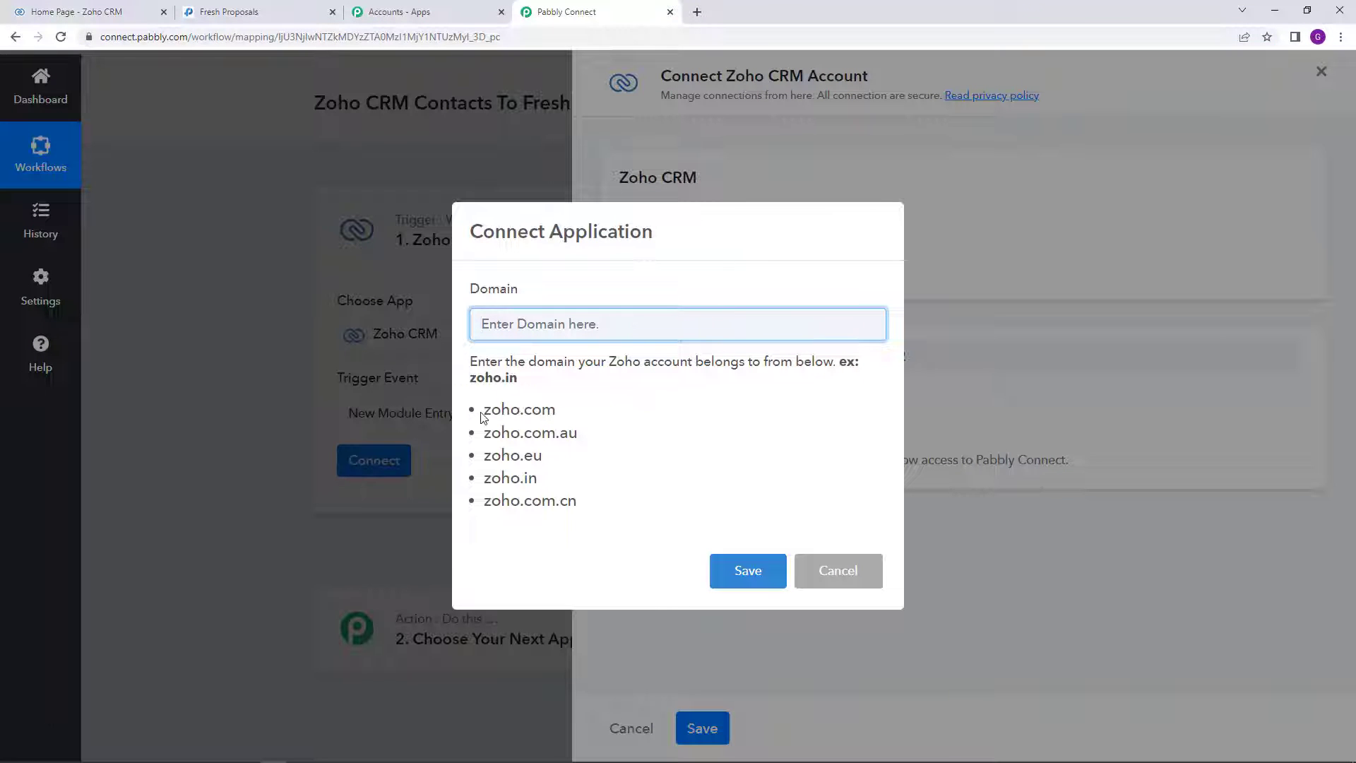
Step: Copy zoho.com from the examples into the Domain field and save it
{"action": "left_click_drag", "start_coordinate": [482, 416], "coordinate": [558, 417]}
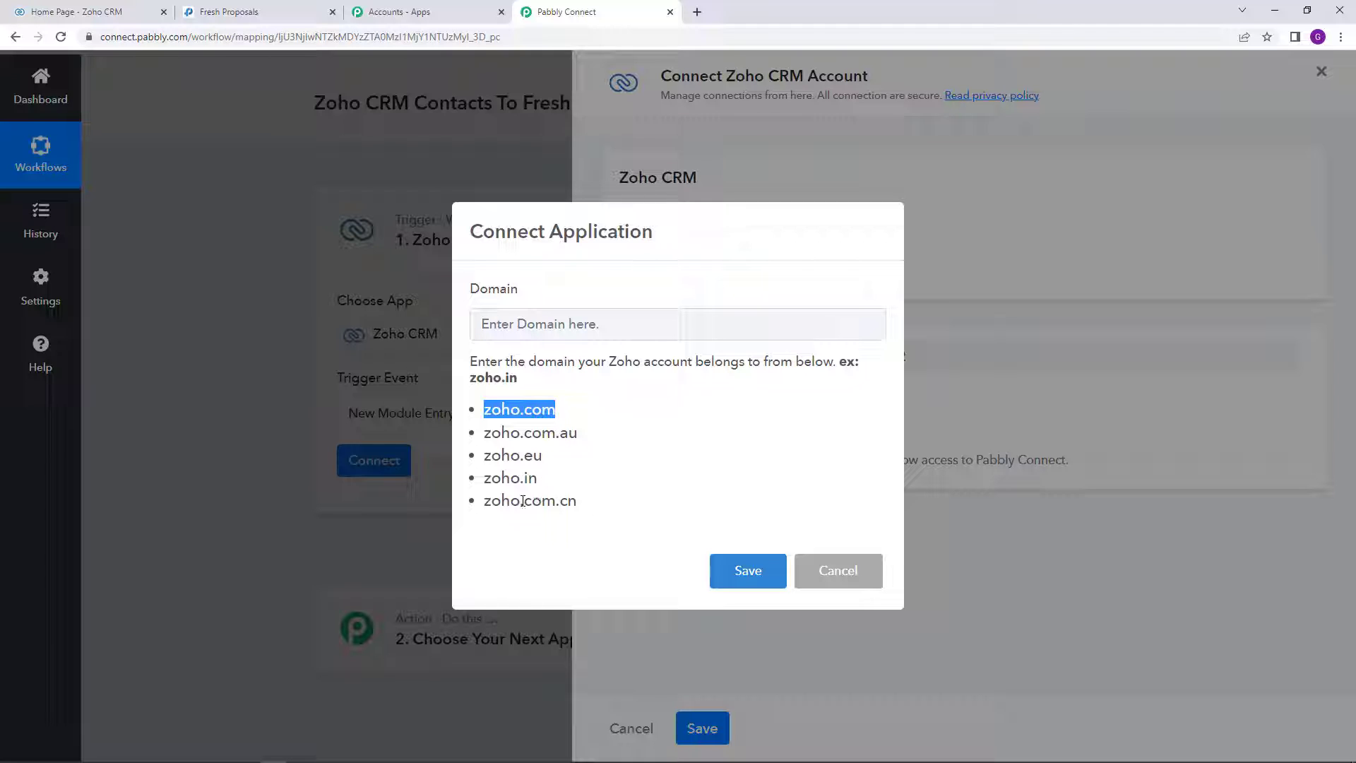
{"action": "right_click", "coordinate": [518, 415]}
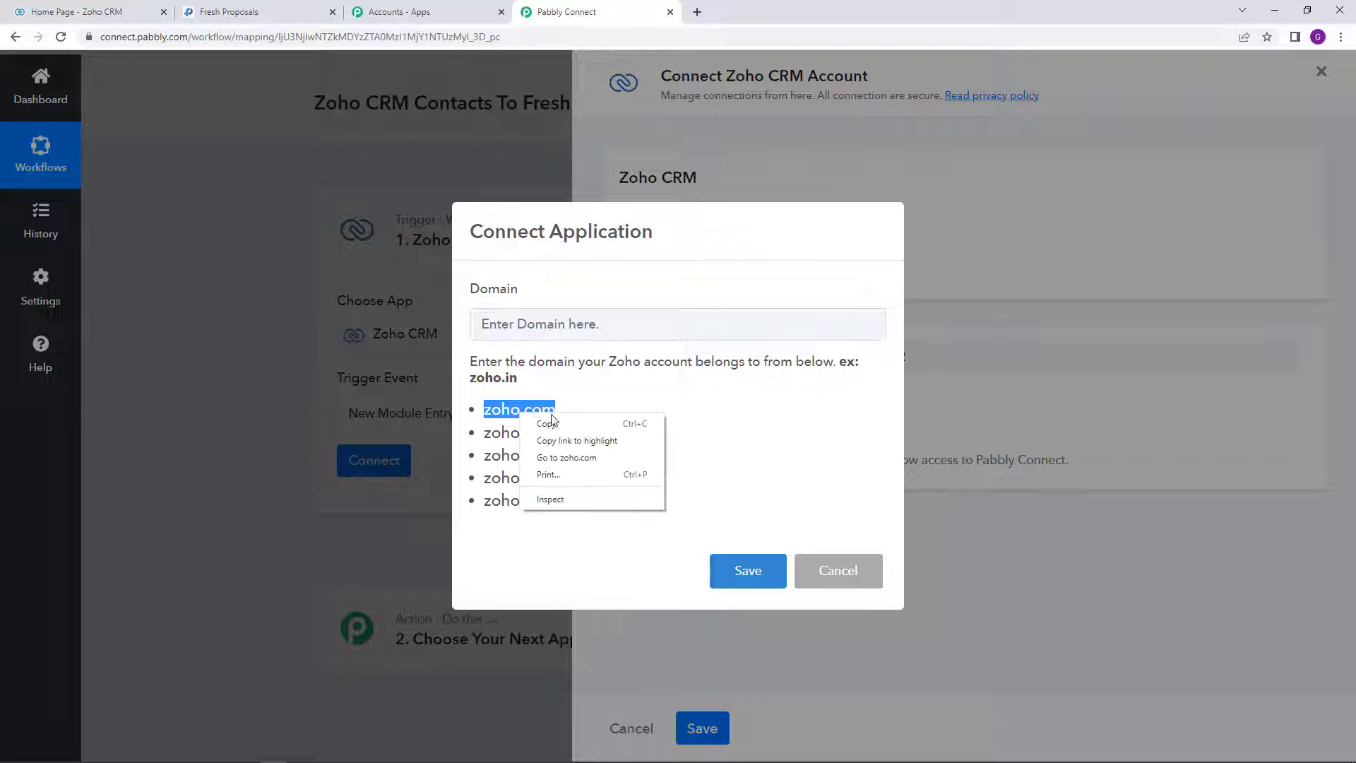
{"action": "left_click", "coordinate": [572, 424]}
{"action": "right_click", "coordinate": [558, 322]}
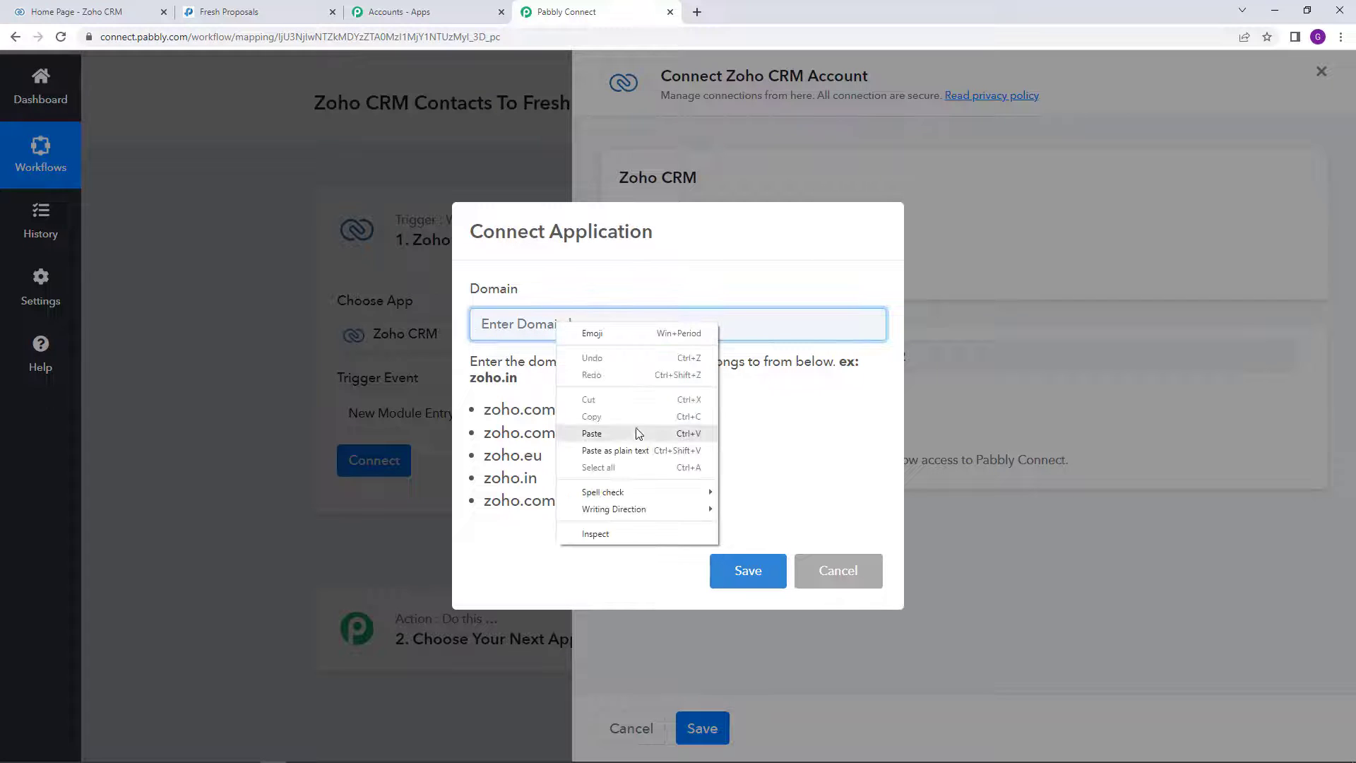
{"action": "left_click", "coordinate": [636, 433]}
{"action": "left_click", "coordinate": [749, 571]}
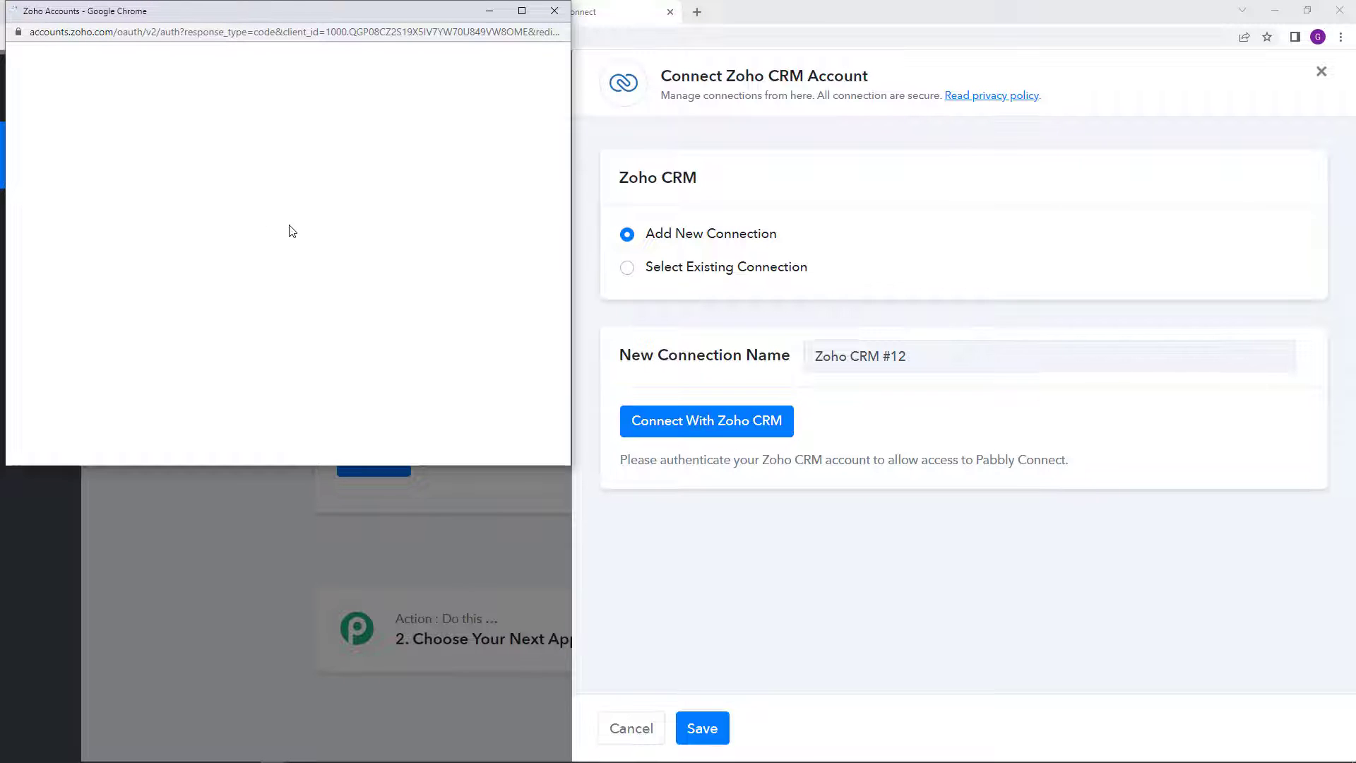
Step: Accept Zoho's access request to authorize the Pabbly Connect connection
{"action": "scroll", "coordinate": [203, 303], "scroll_direction": "down", "scroll_amount": 2}
{"action": "scroll", "coordinate": [104, 383], "scroll_direction": "down", "scroll_amount": 1}
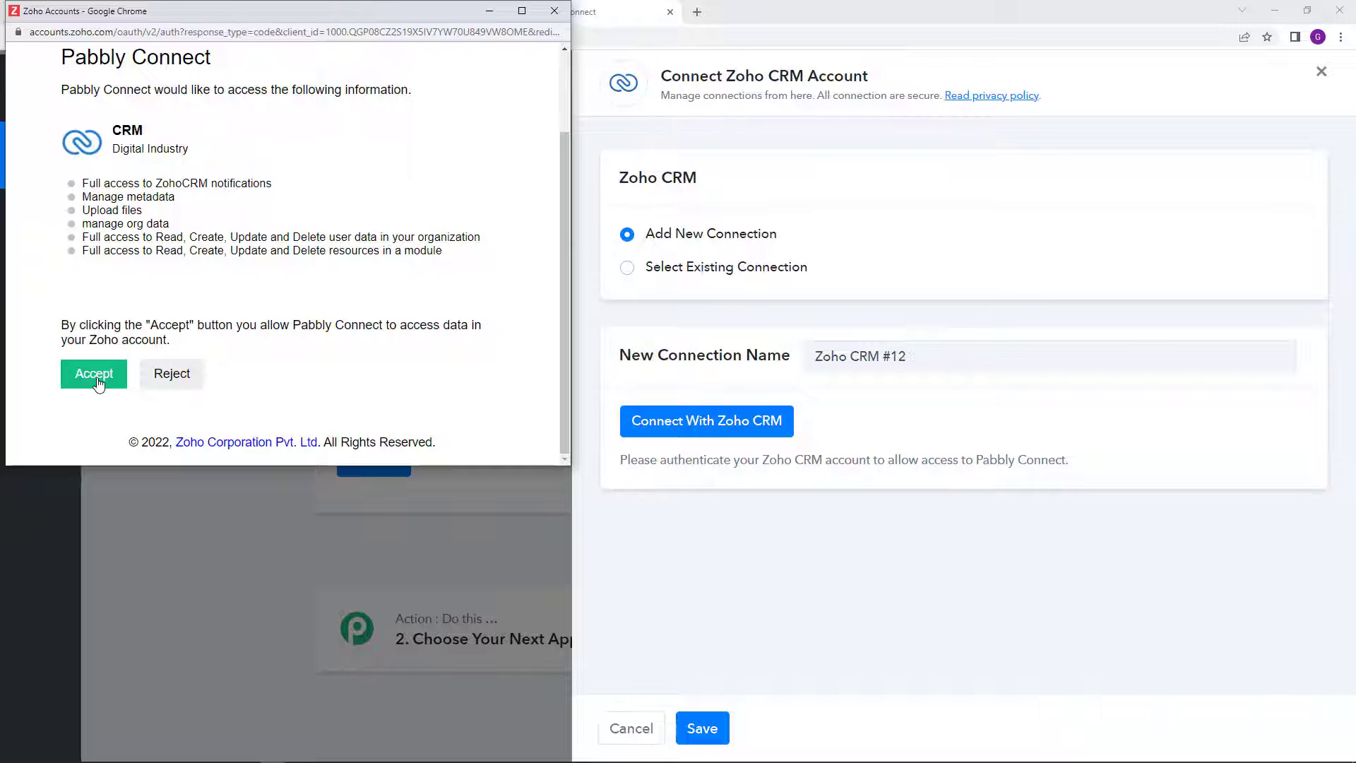
{"action": "left_click", "coordinate": [97, 380]}
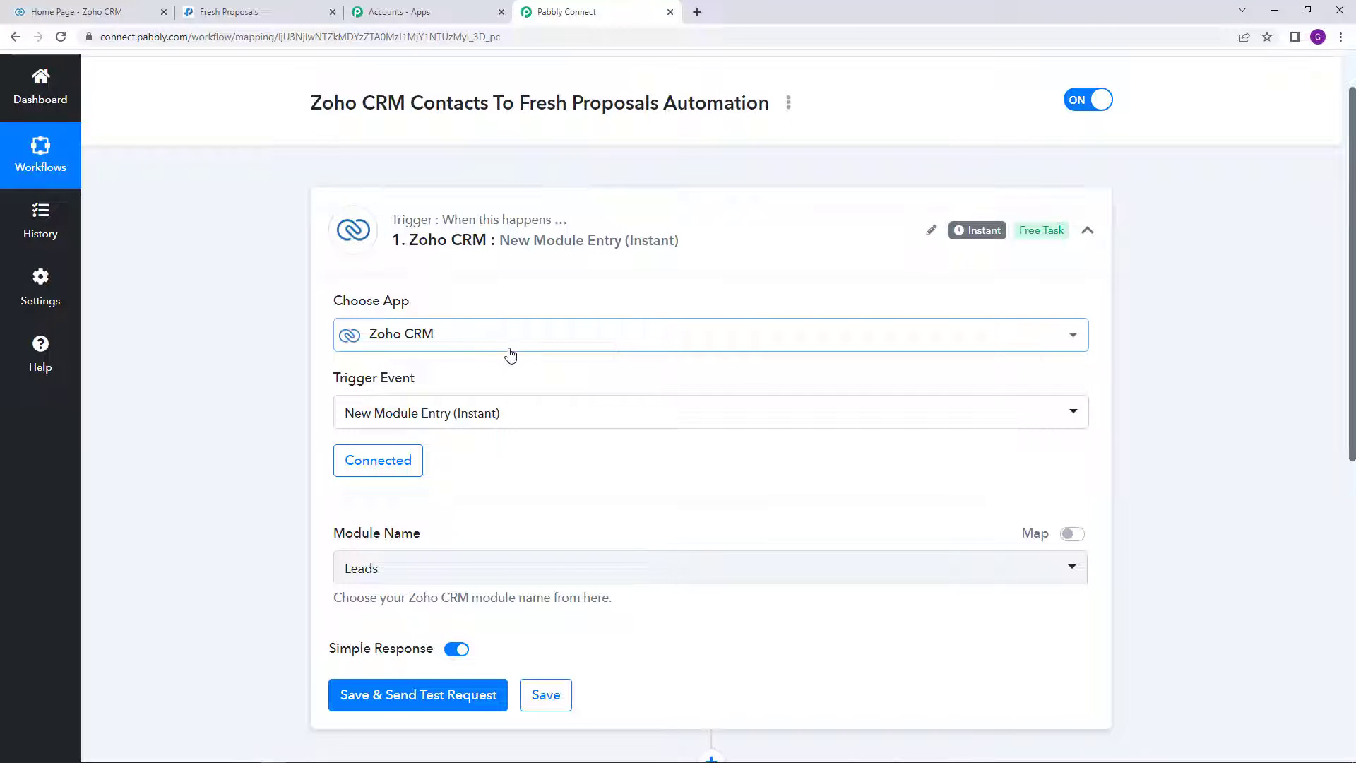
Step: Change the trigger module to Contacts, then switch to the Zoho CRM home tab
{"action": "scroll", "coordinate": [509, 354], "scroll_direction": "down", "scroll_amount": 3}
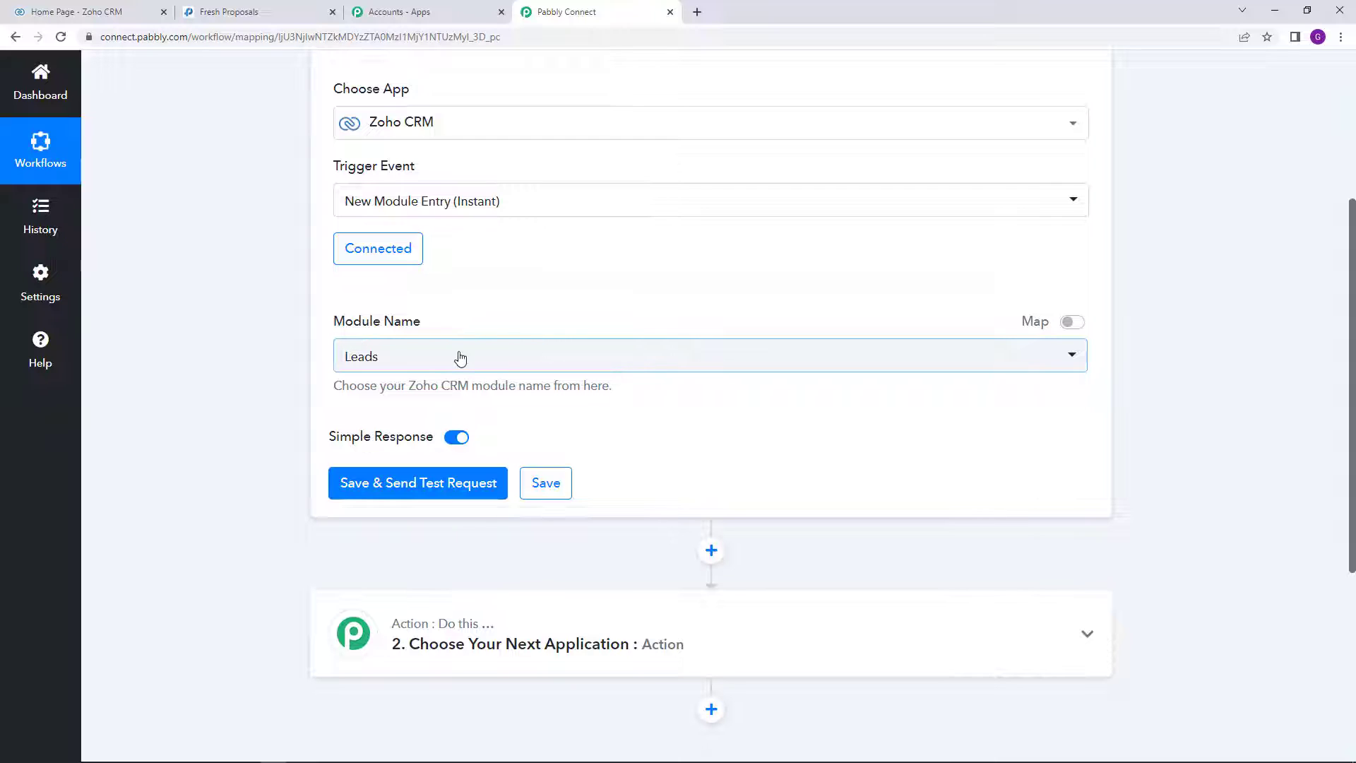
{"action": "left_click", "coordinate": [684, 368]}
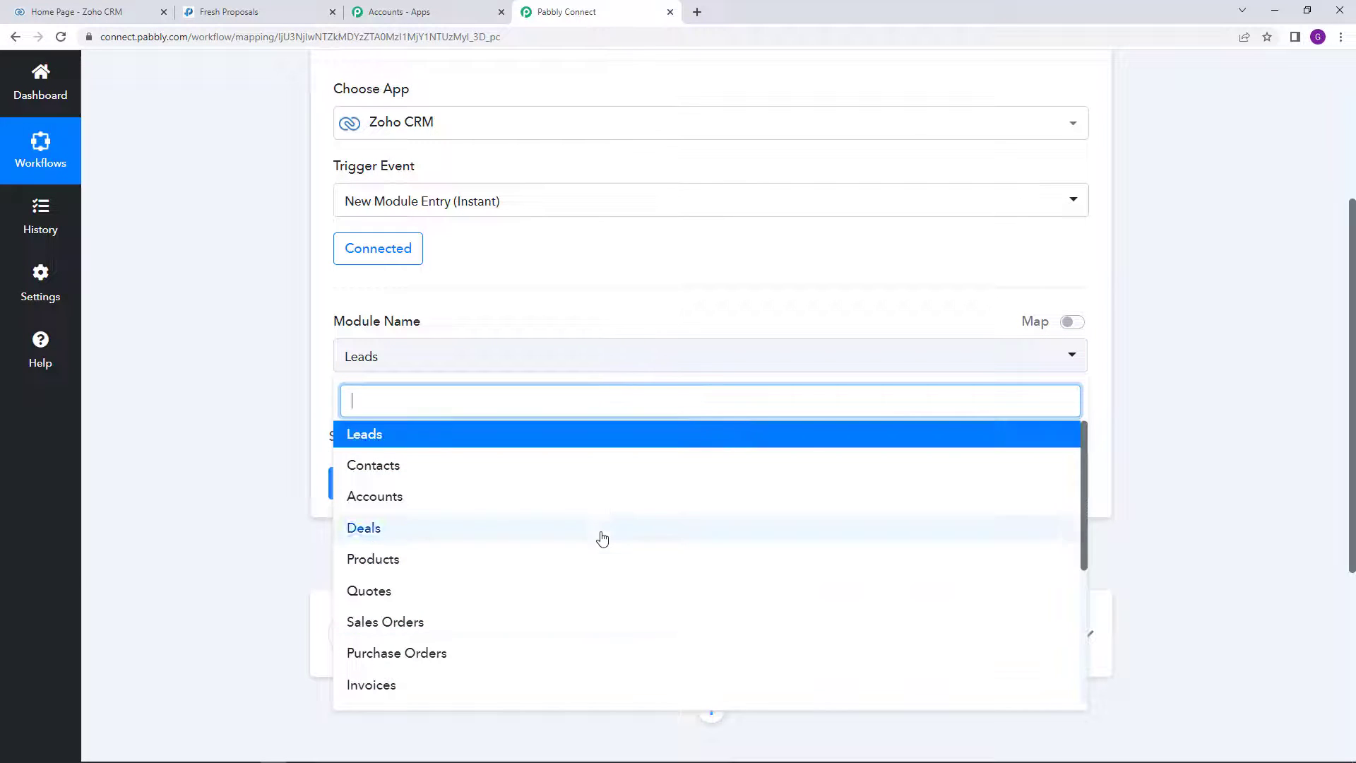
{"action": "left_click", "coordinate": [367, 470]}
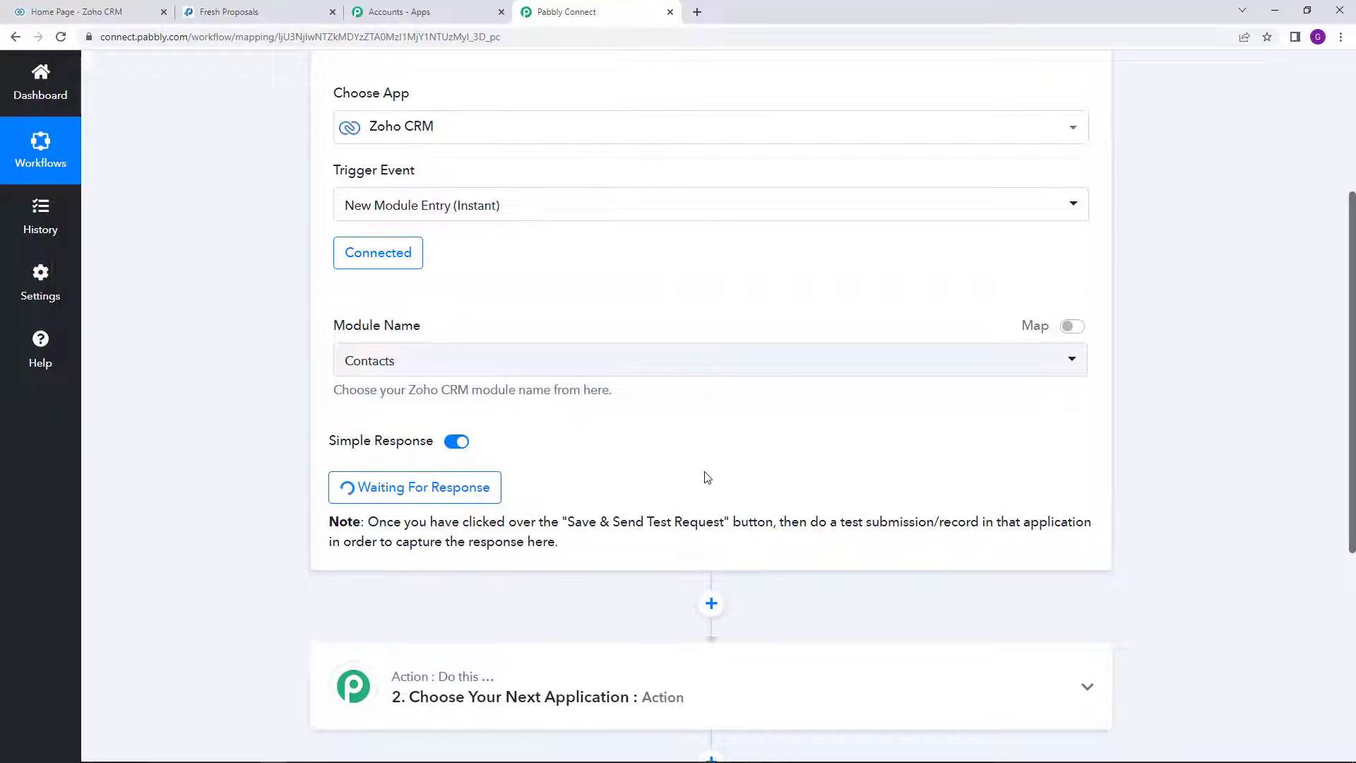
{"action": "scroll", "coordinate": [705, 475], "scroll_direction": "up", "scroll_amount": 1}
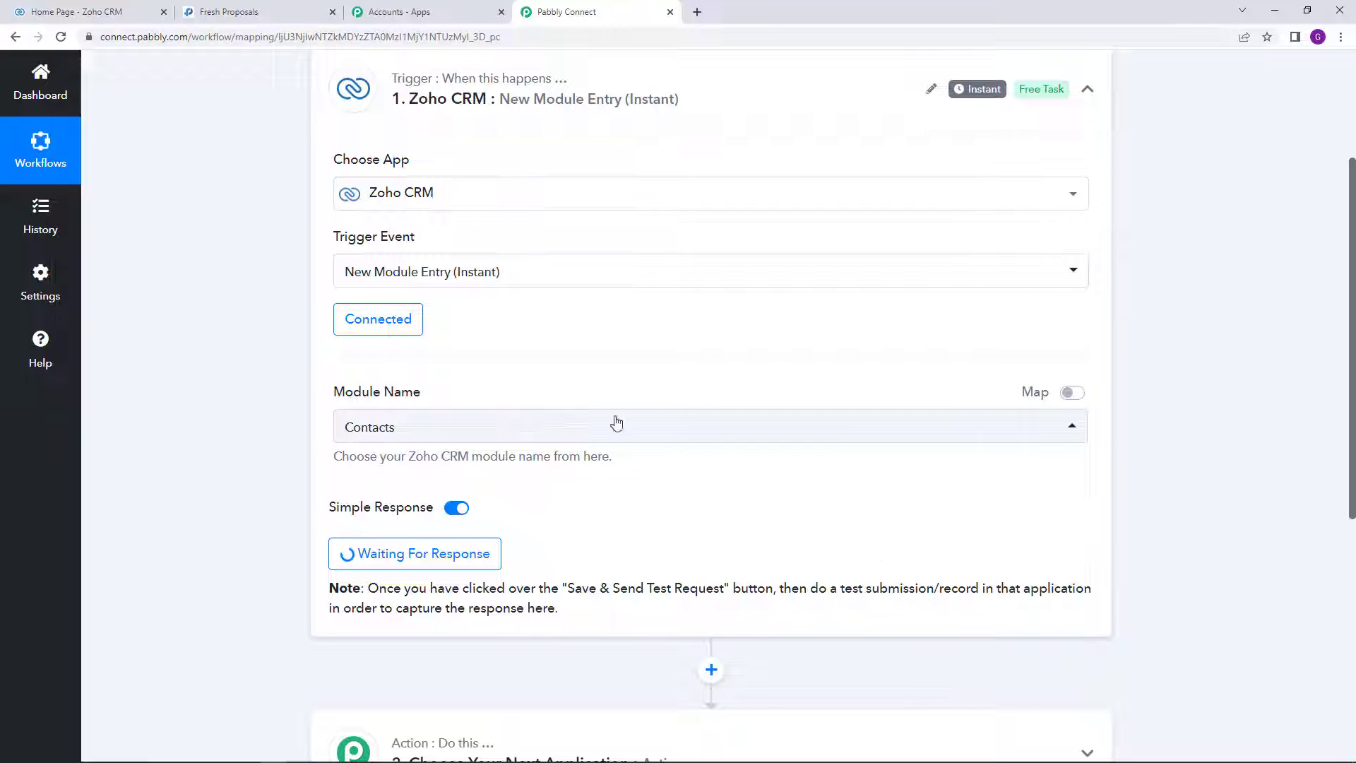
{"action": "scroll", "coordinate": [780, 495], "scroll_direction": "down", "scroll_amount": 1}
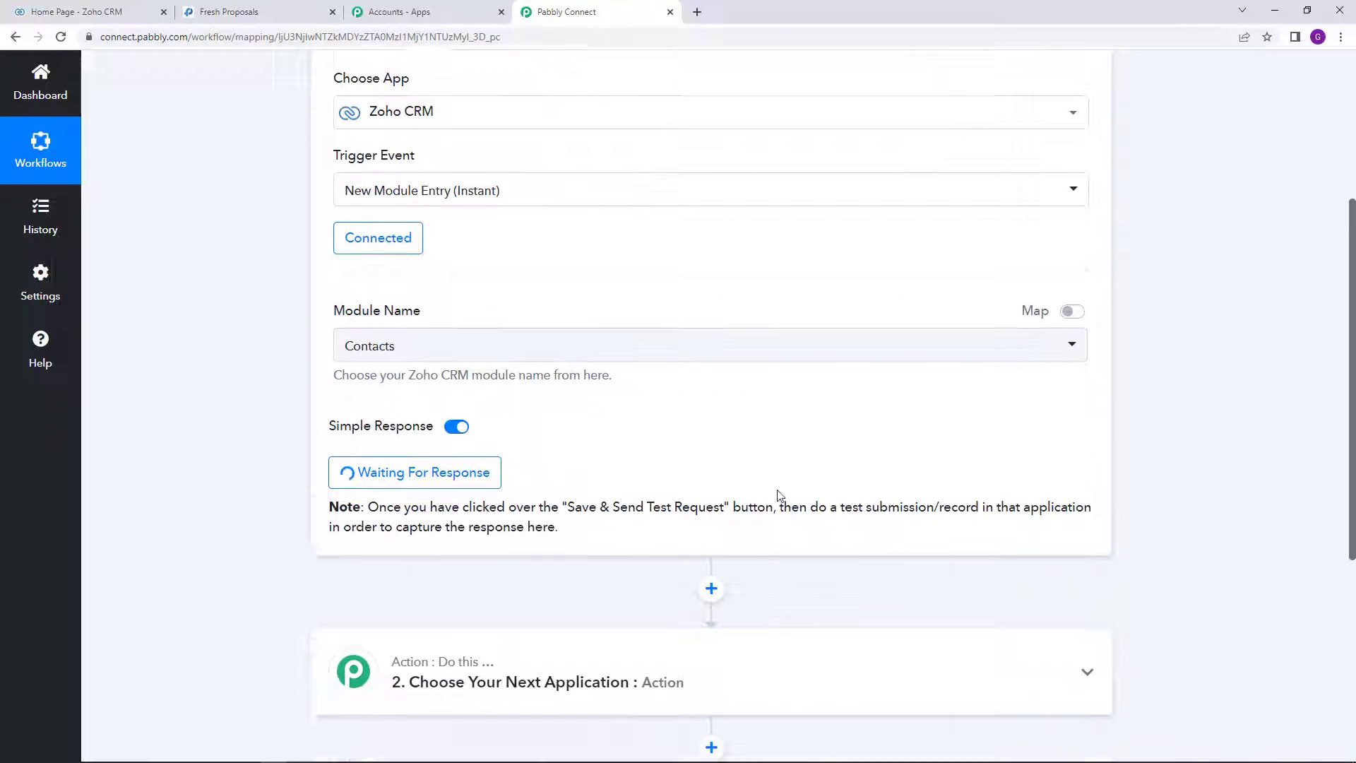
{"action": "scroll", "coordinate": [780, 495], "scroll_direction": "down", "scroll_amount": 1}
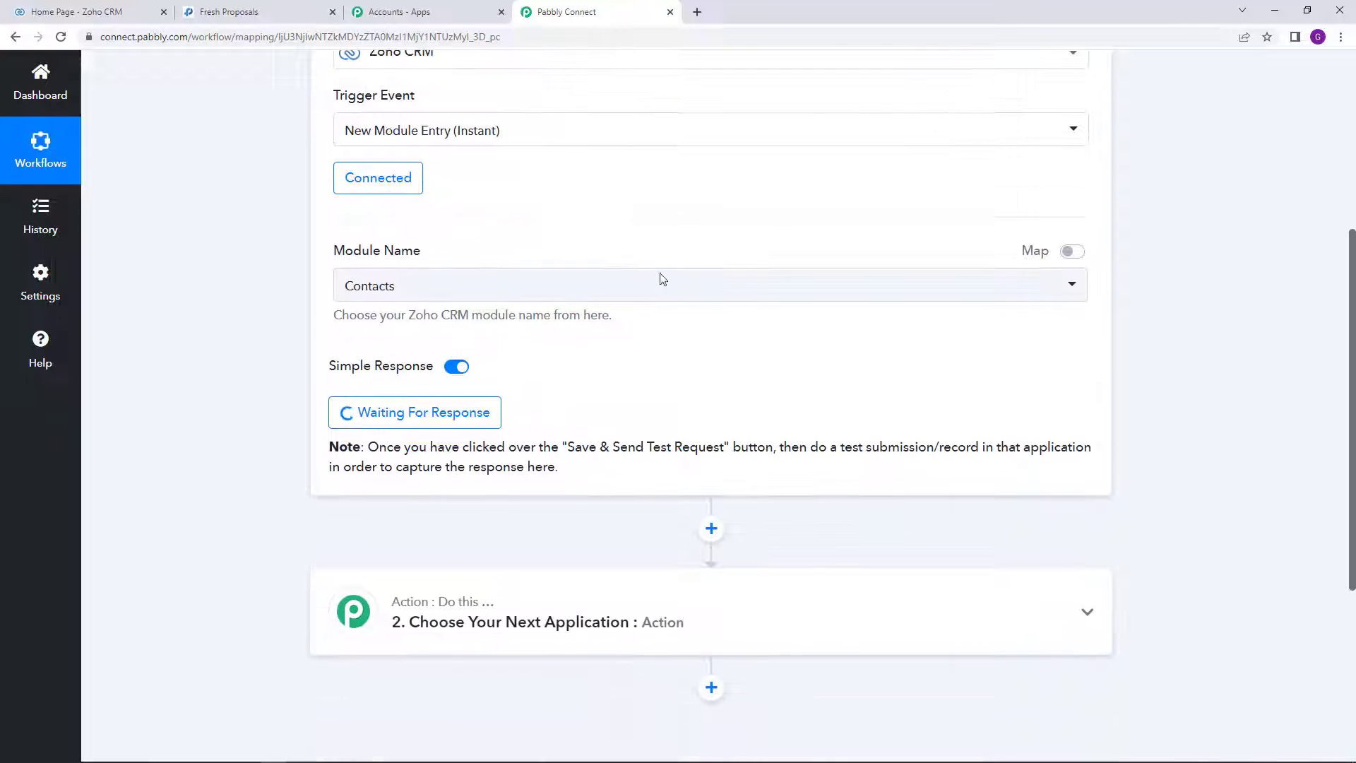
{"action": "left_click", "coordinate": [14, 7]}
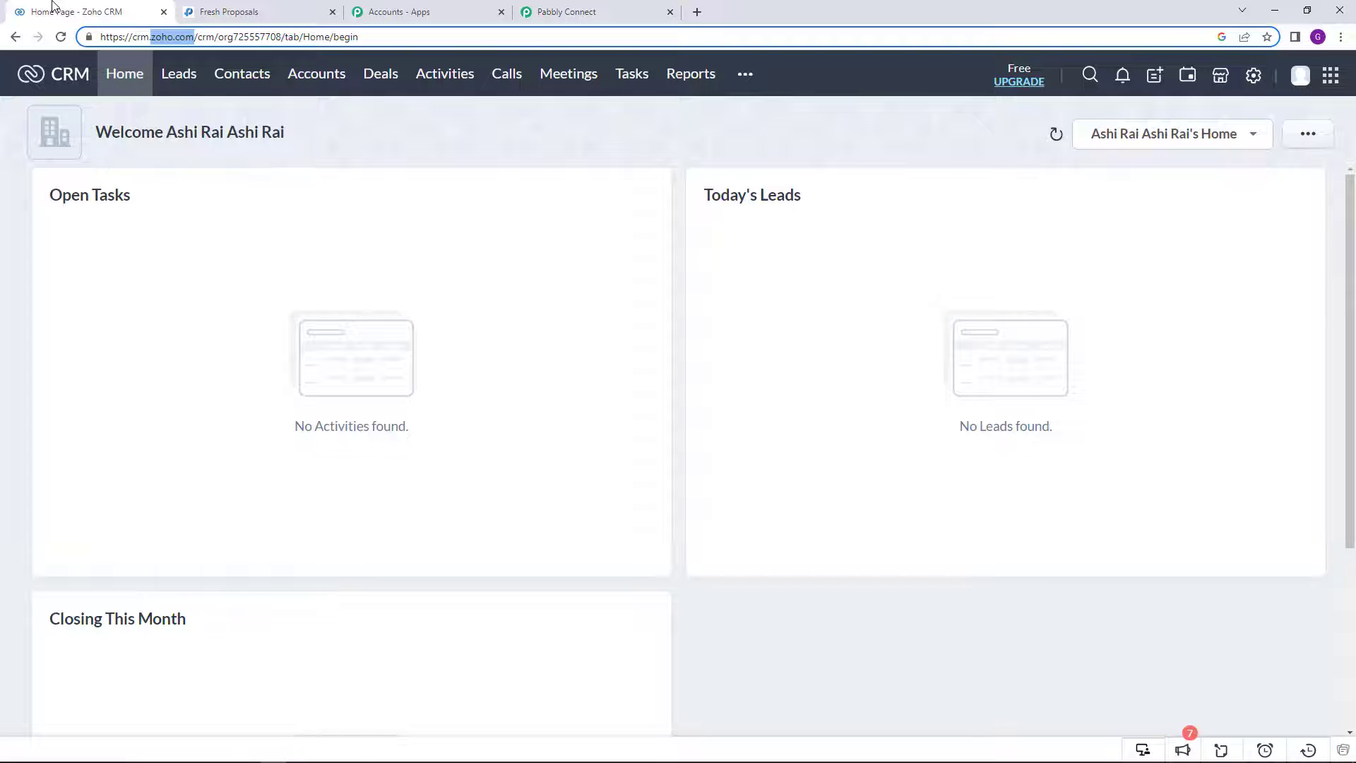
Step: Start a new contact in Zoho CRM and enter its first and last name
{"action": "left_click", "coordinate": [247, 77]}
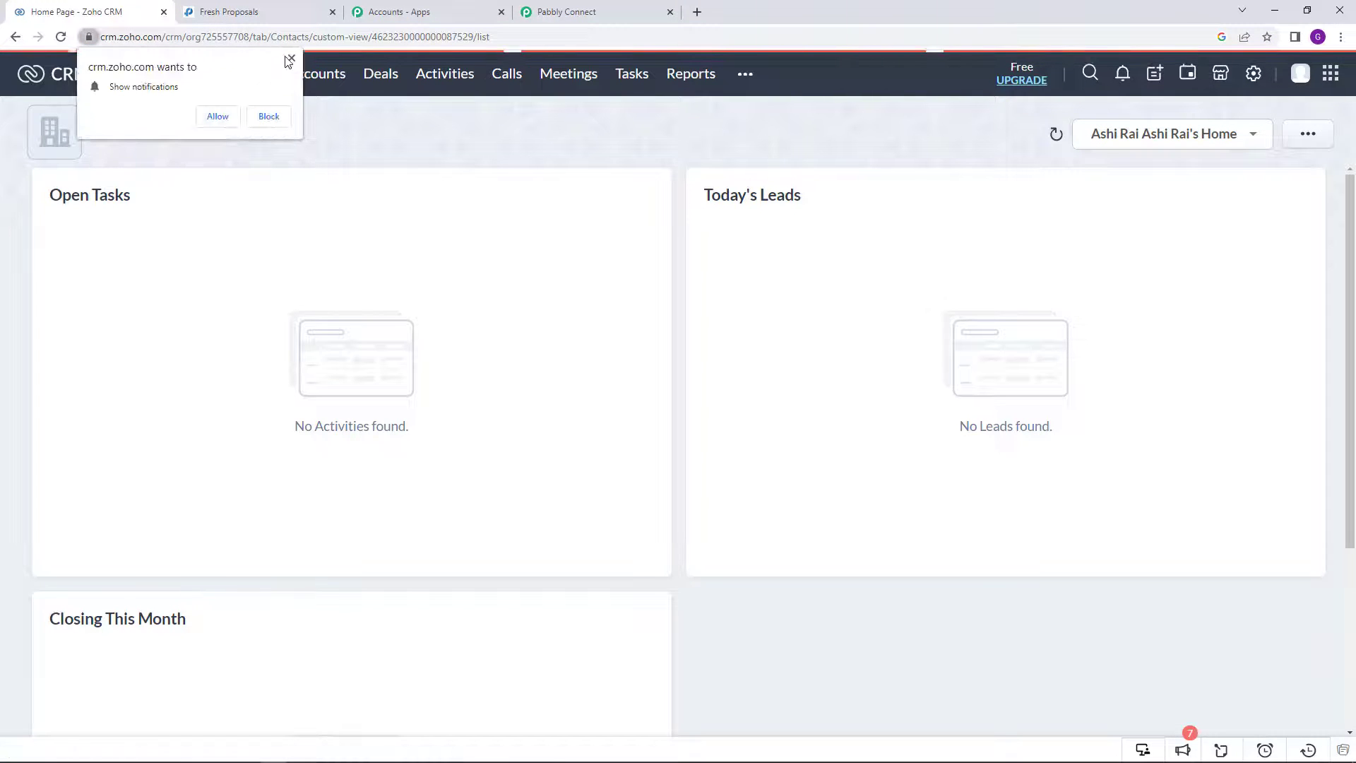
{"action": "left_click", "coordinate": [291, 59]}
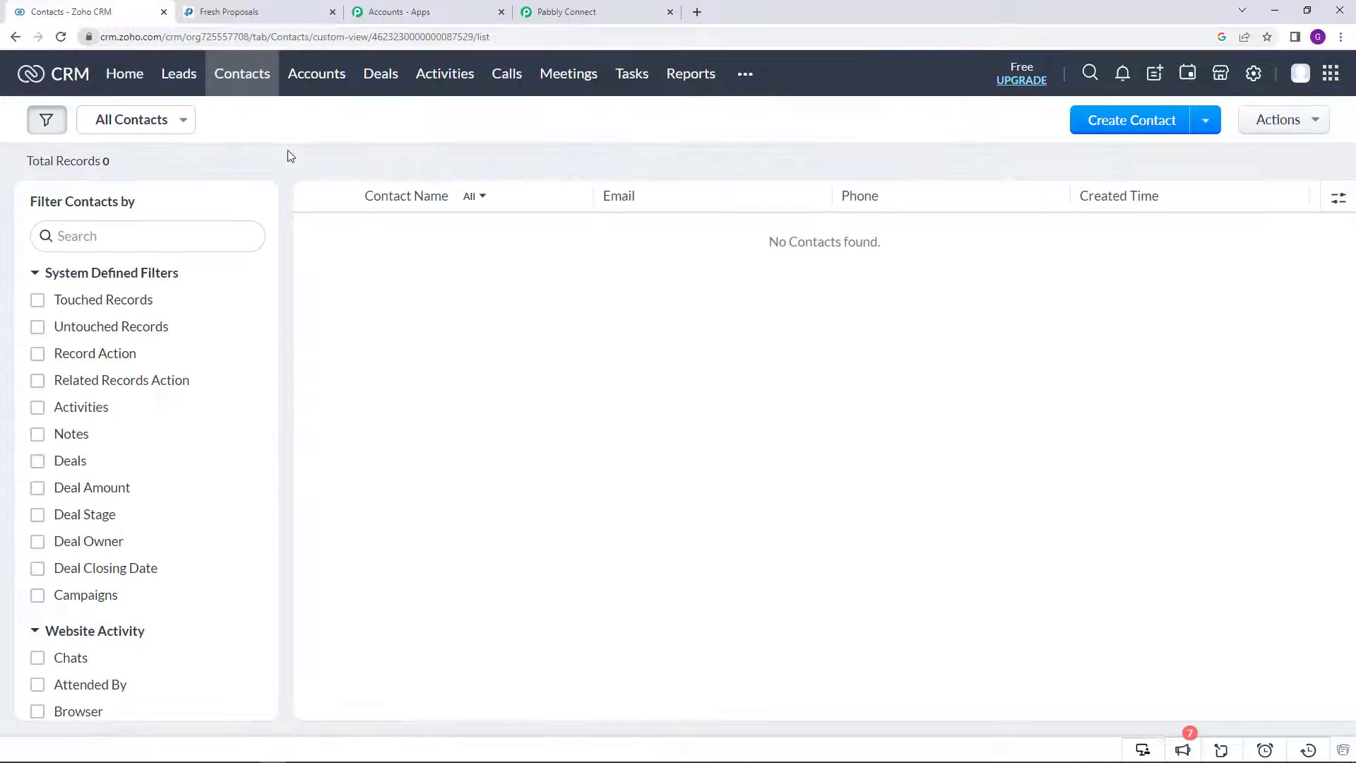
{"action": "left_click", "coordinate": [1107, 132]}
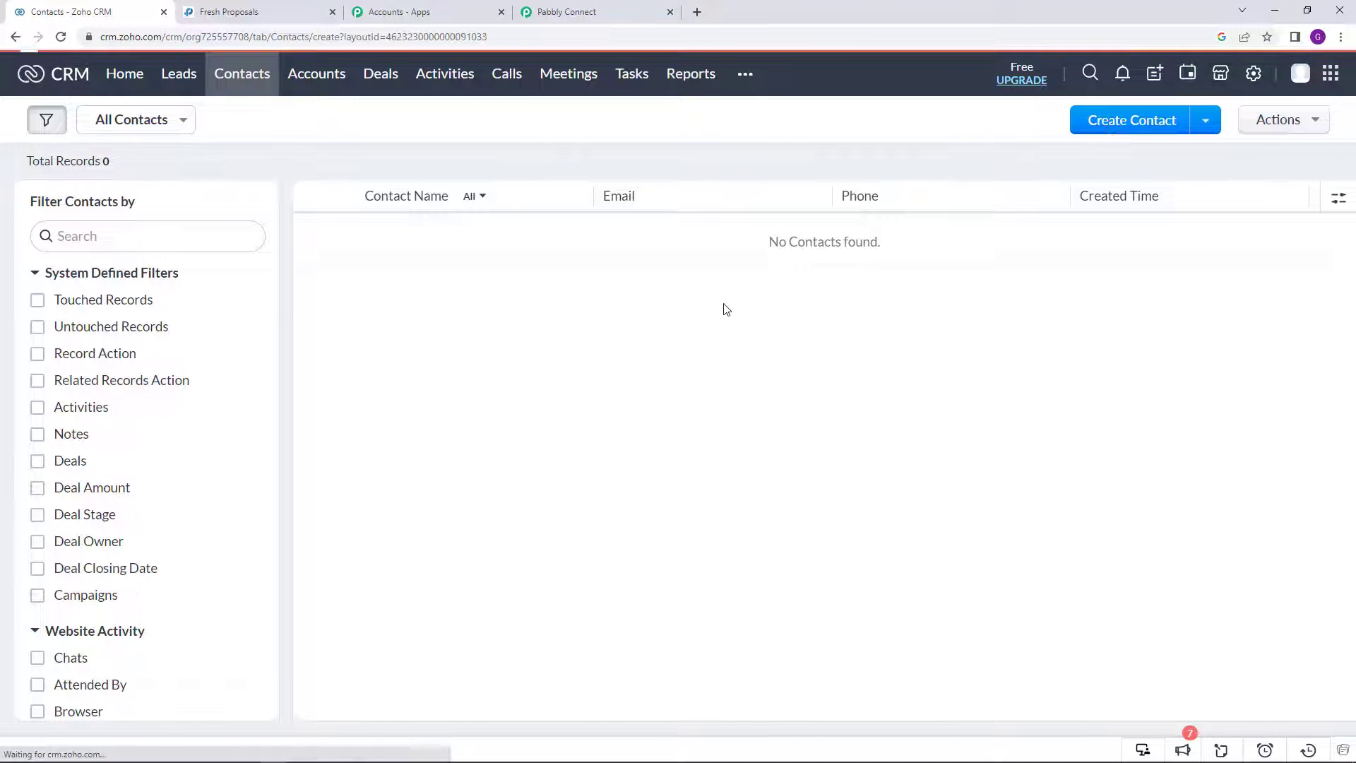
{"action": "scroll", "coordinate": [537, 357], "scroll_direction": "down", "scroll_amount": 2}
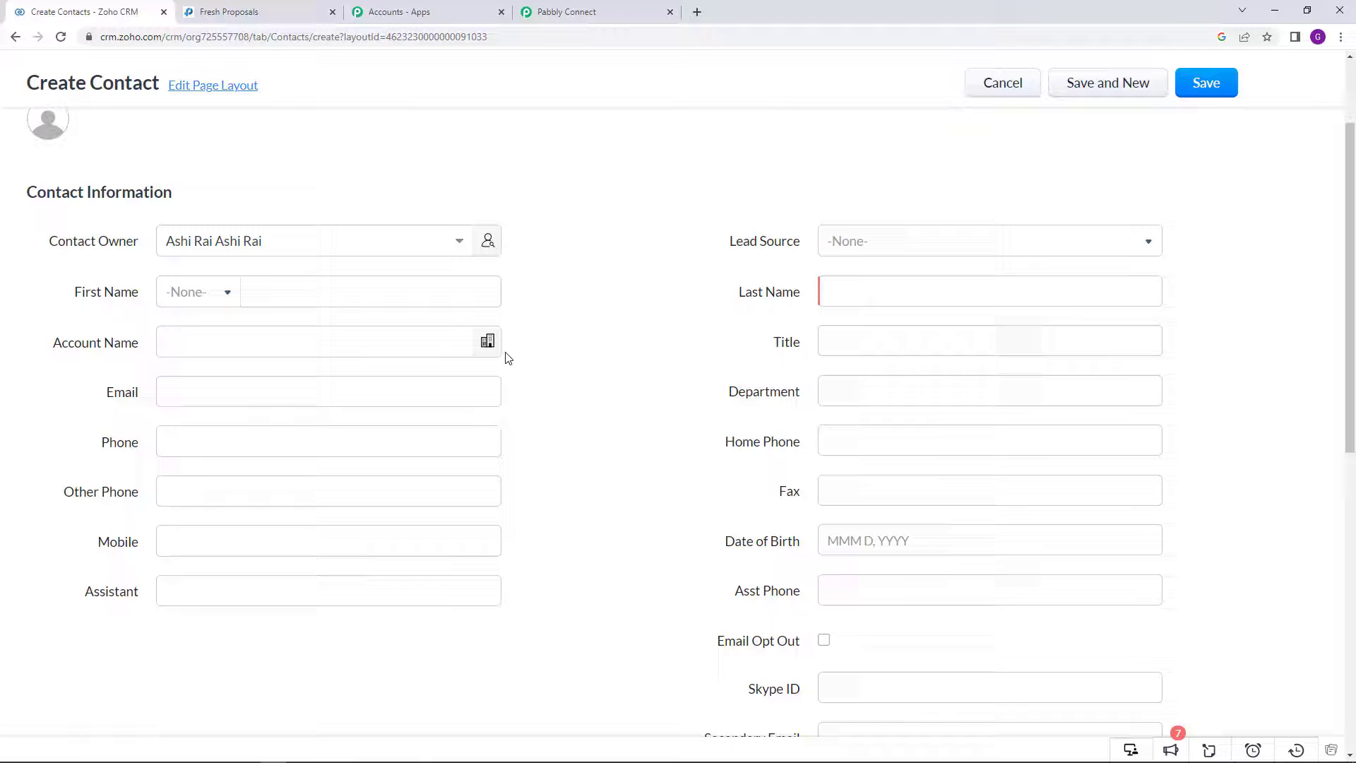
{"action": "left_click", "coordinate": [292, 273]}
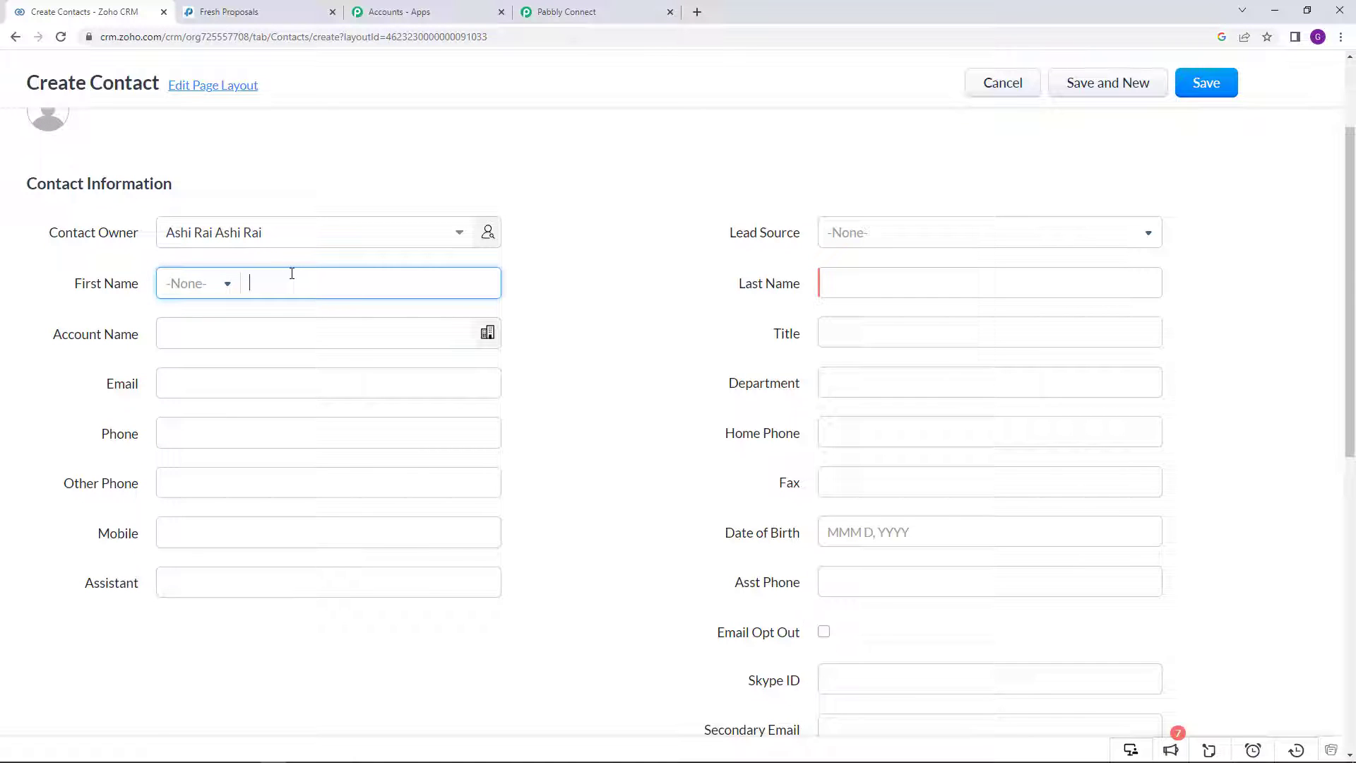
{"action": "type", "text": "Demo"}
{"action": "left_click", "coordinate": [889, 282]}
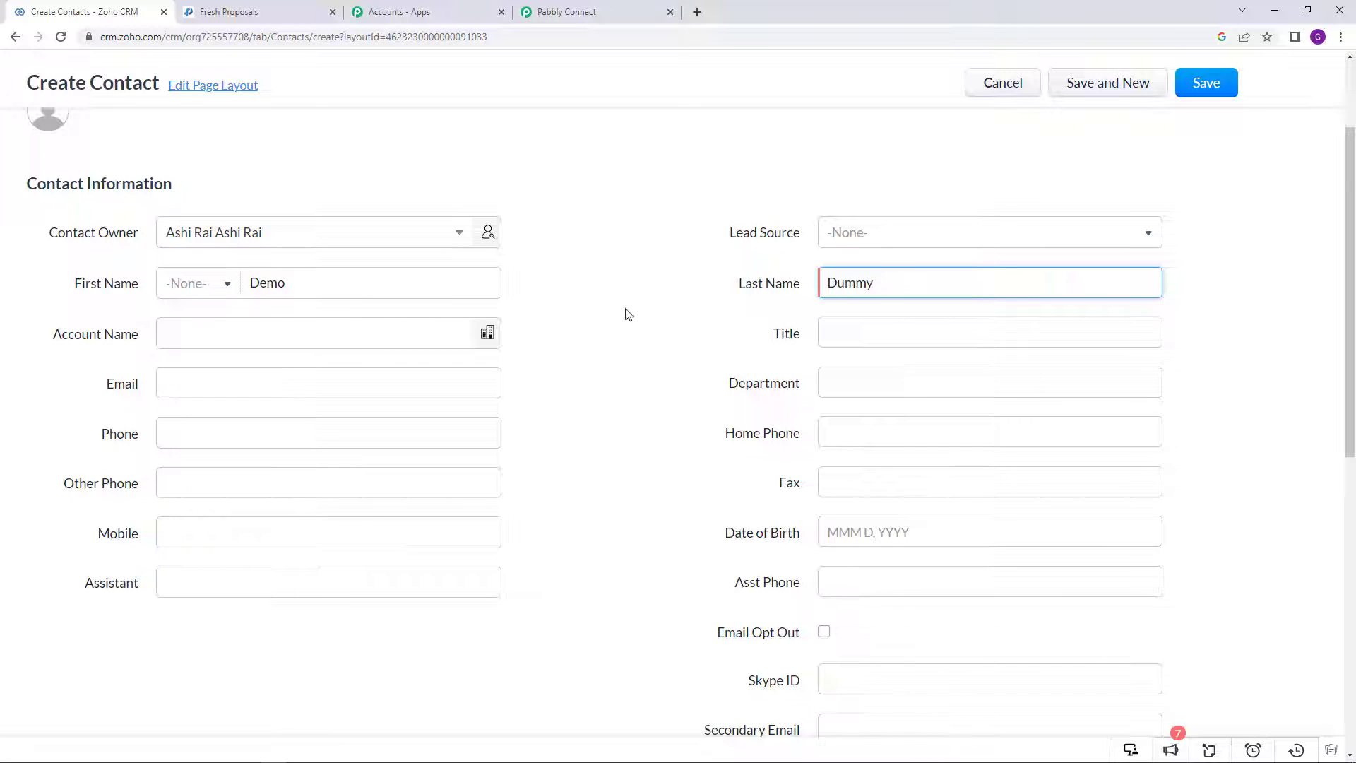
Step: Fill in the title ABC Company, the contact's e-mail address and mobile number
{"action": "scroll", "coordinate": [717, 383], "scroll_direction": "down", "scroll_amount": 1}
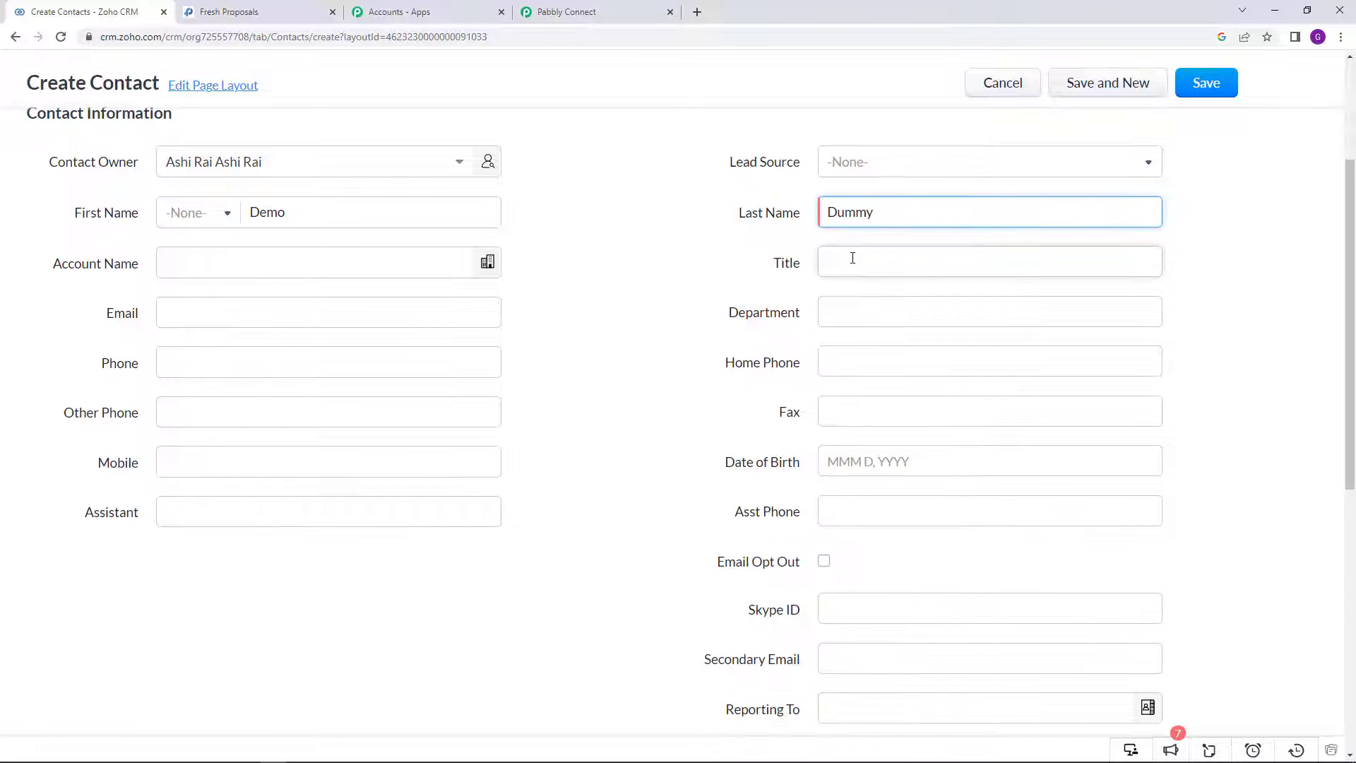
{"action": "left_click", "coordinate": [853, 259]}
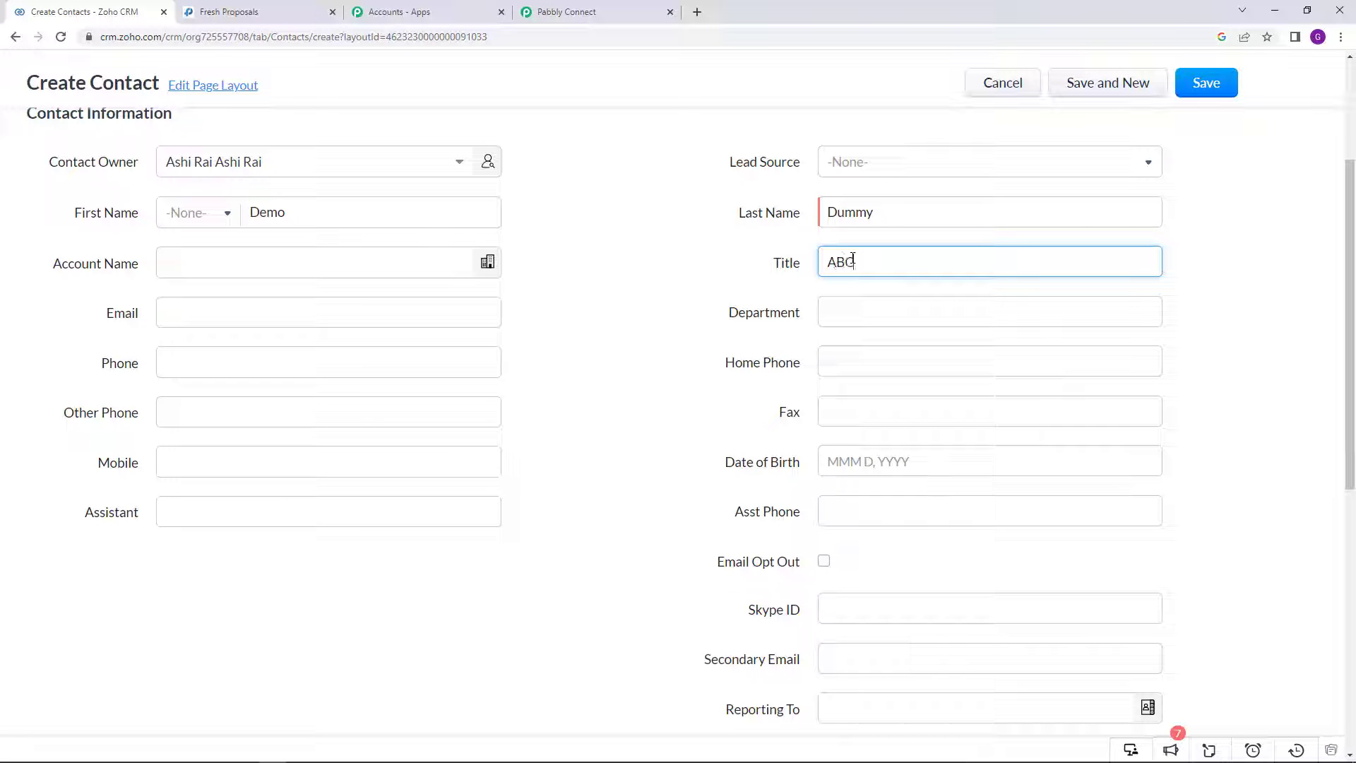
{"action": "type", "text": "ABCC"}
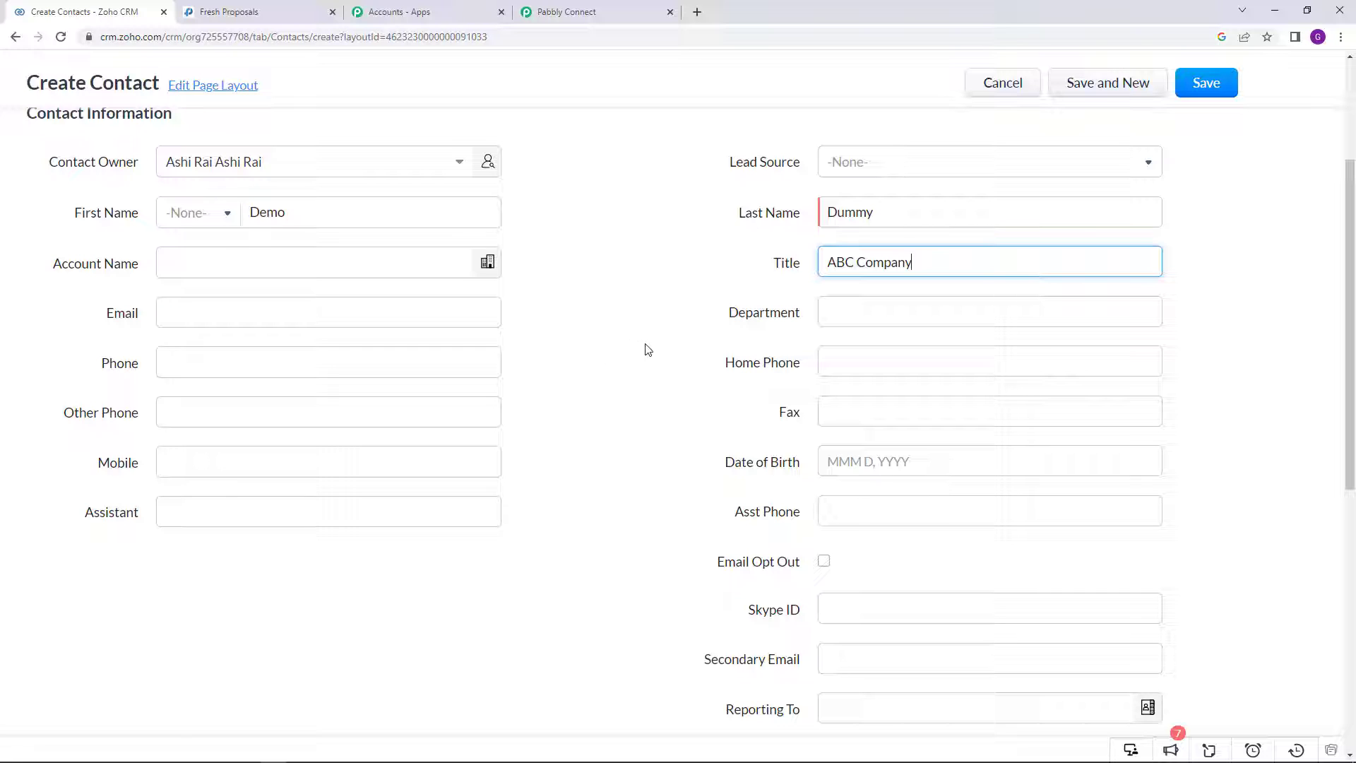
{"action": "scroll", "coordinate": [838, 295], "scroll_direction": "down", "scroll_amount": 1}
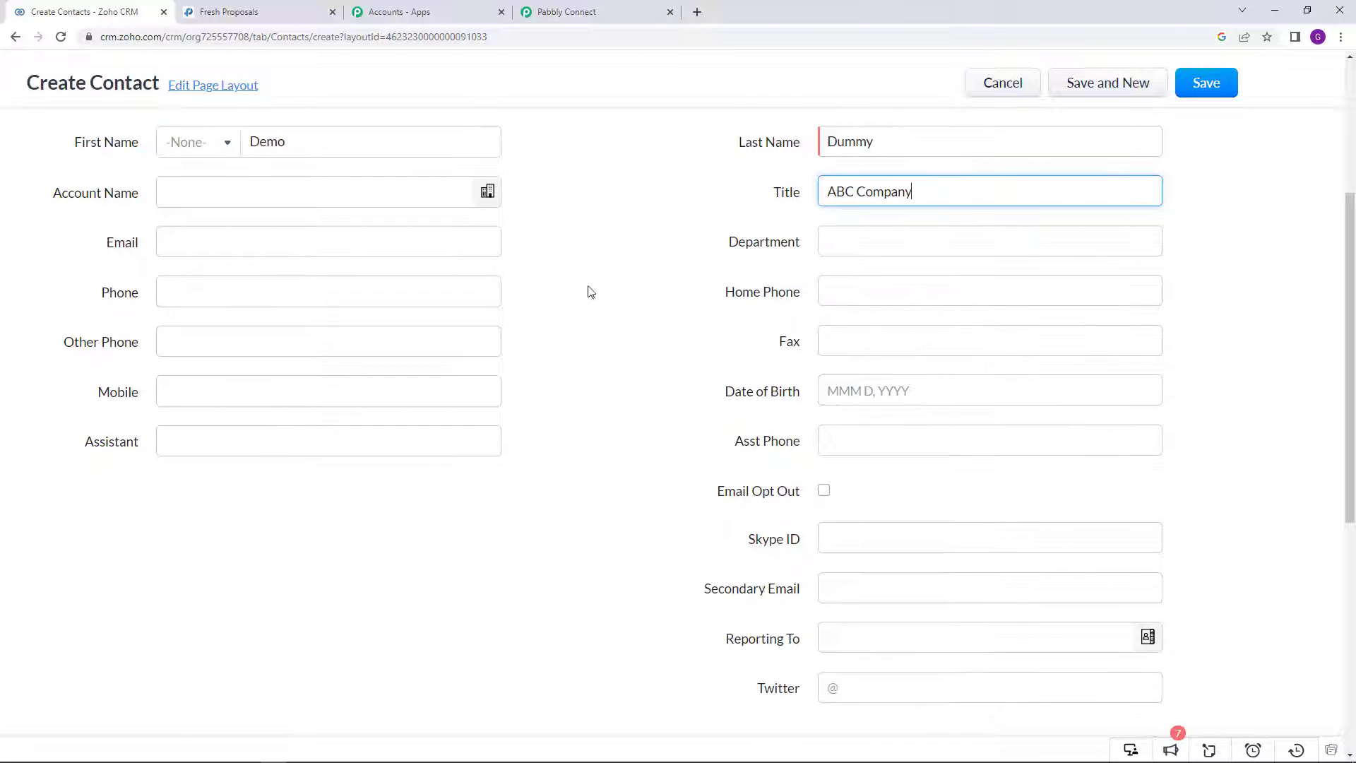
{"action": "left_click", "coordinate": [284, 246]}
{"action": "type", "text": "d"}
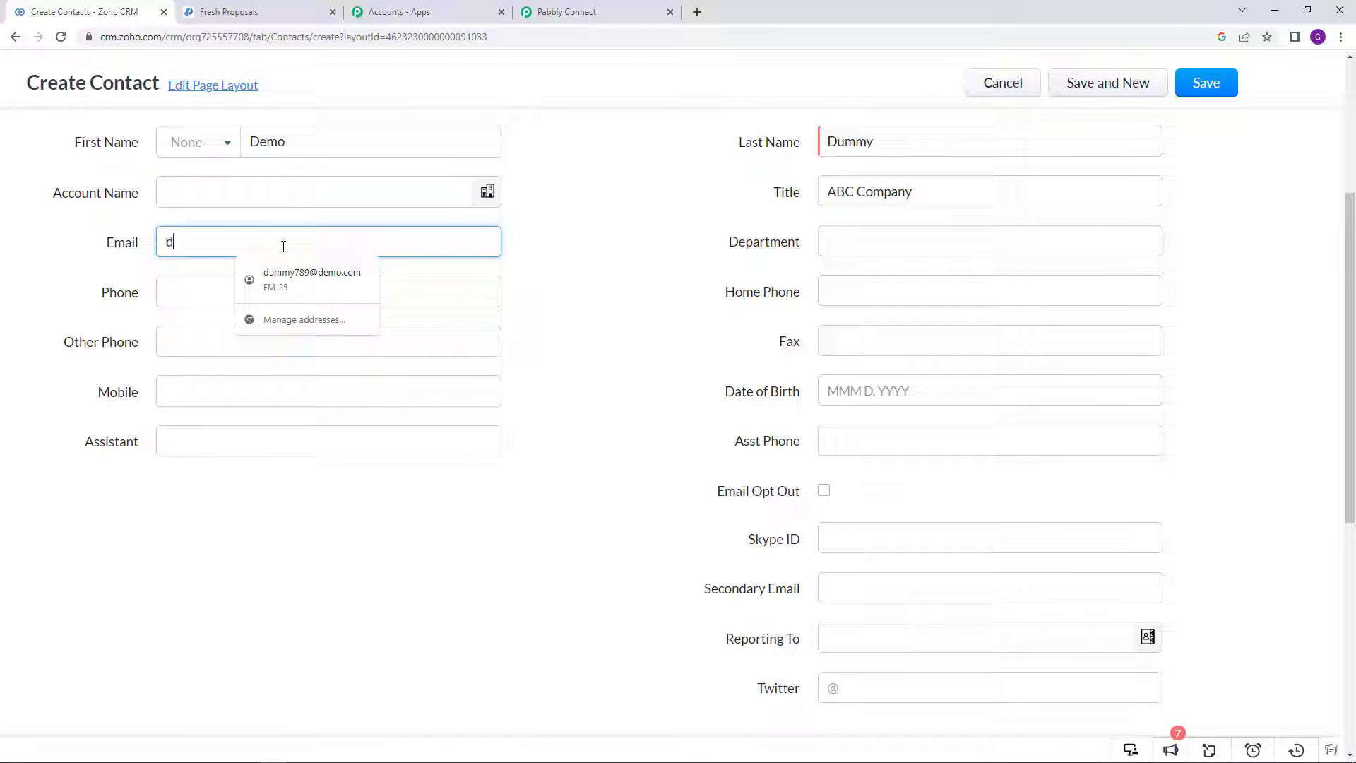
{"action": "type", "text": "ummy12"}
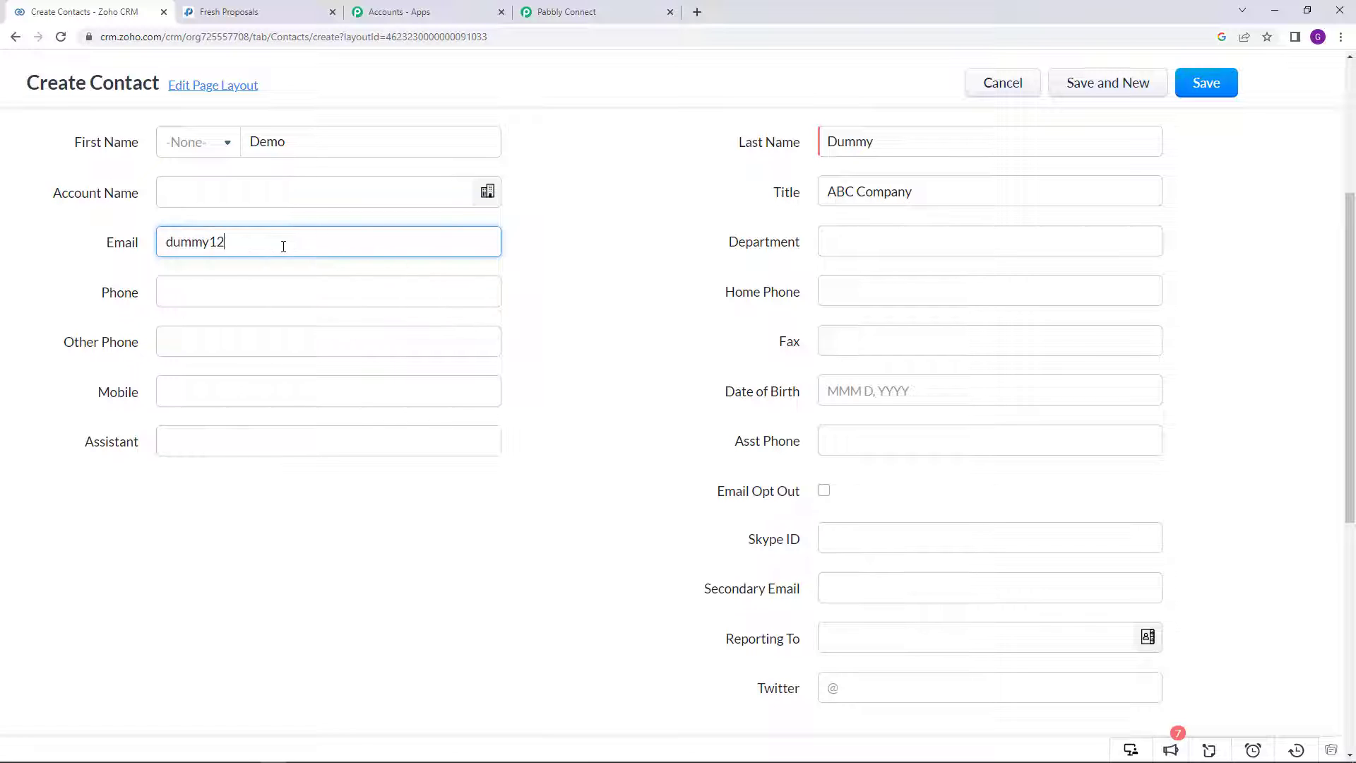
{"action": "type", "text": "3@demo.com"}
{"action": "scroll", "coordinate": [582, 297], "scroll_direction": "down", "scroll_amount": 2}
{"action": "left_click", "coordinate": [254, 253]}
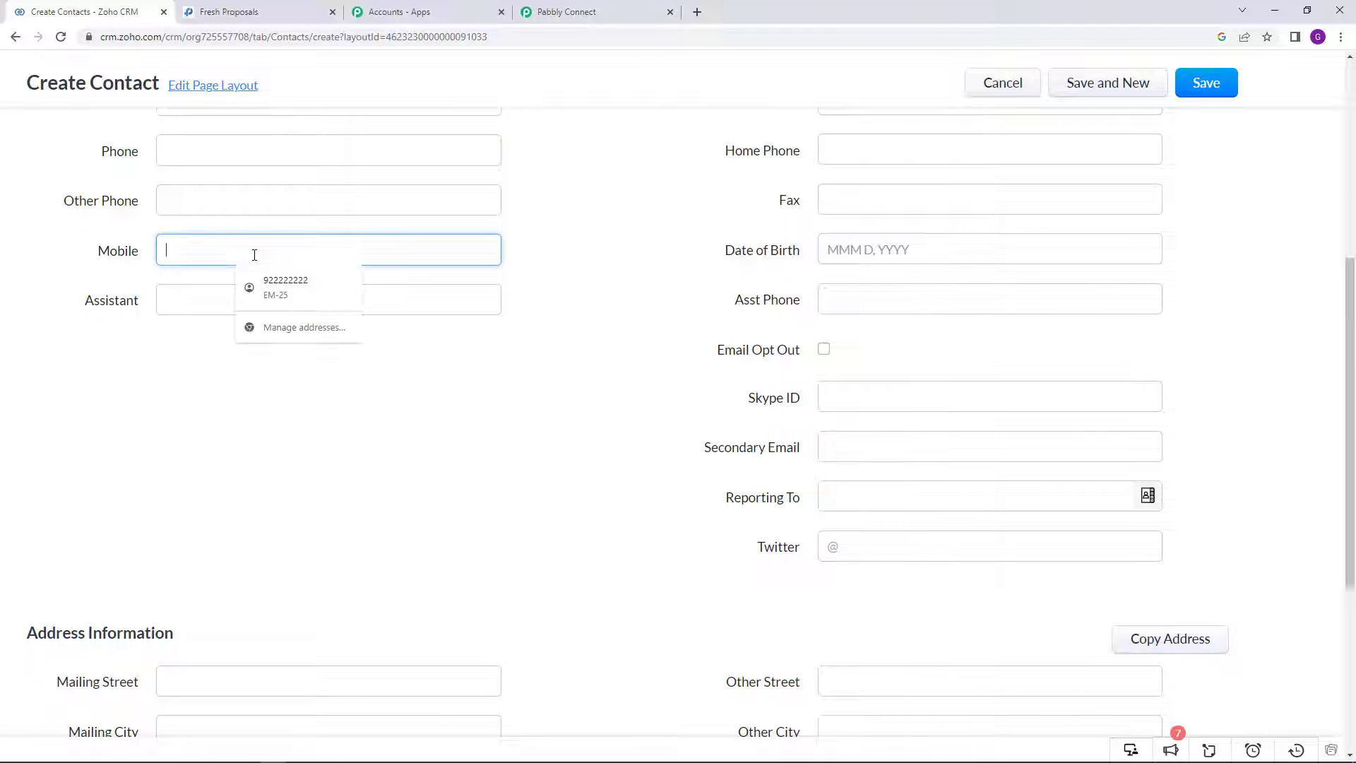
{"action": "type", "text": "919"}
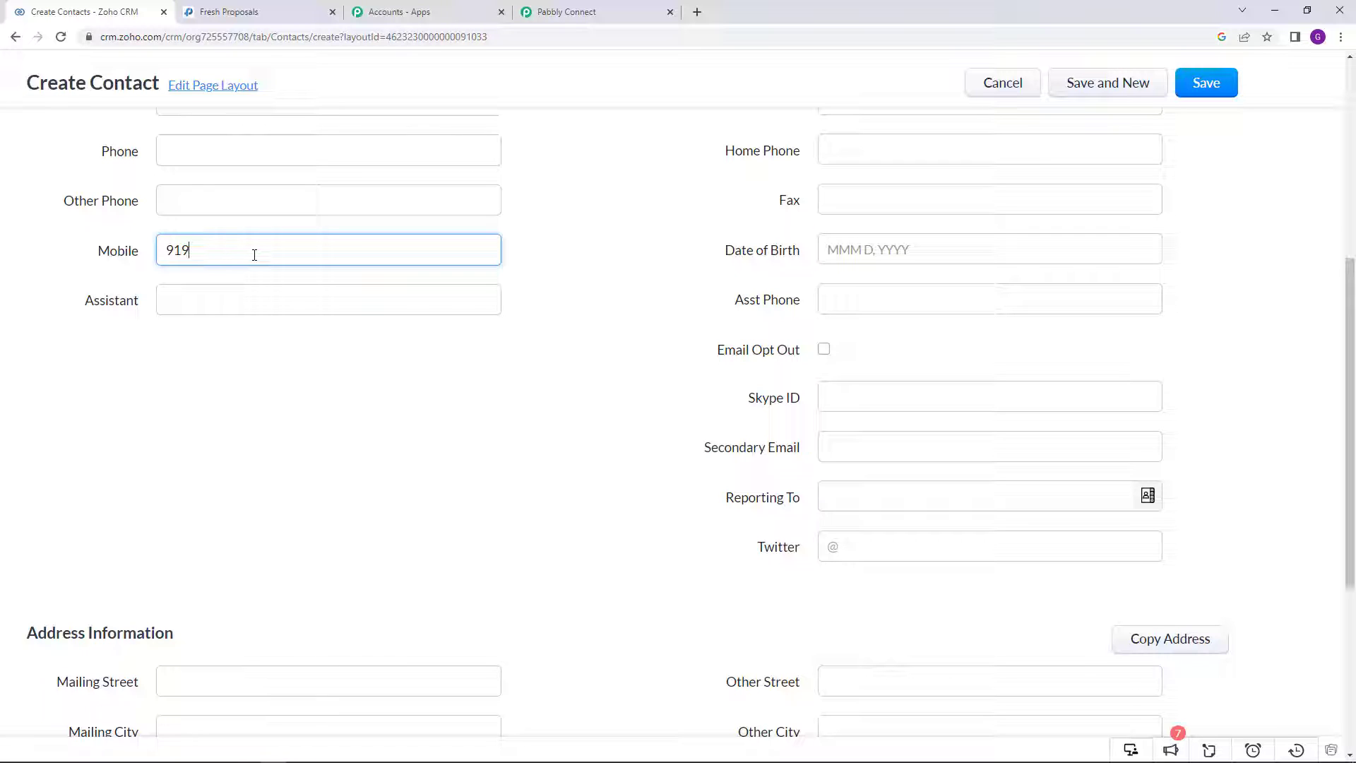
{"action": "type", "text": "000000000"}
{"action": "scroll", "coordinate": [683, 393], "scroll_direction": "up", "scroll_amount": 2}
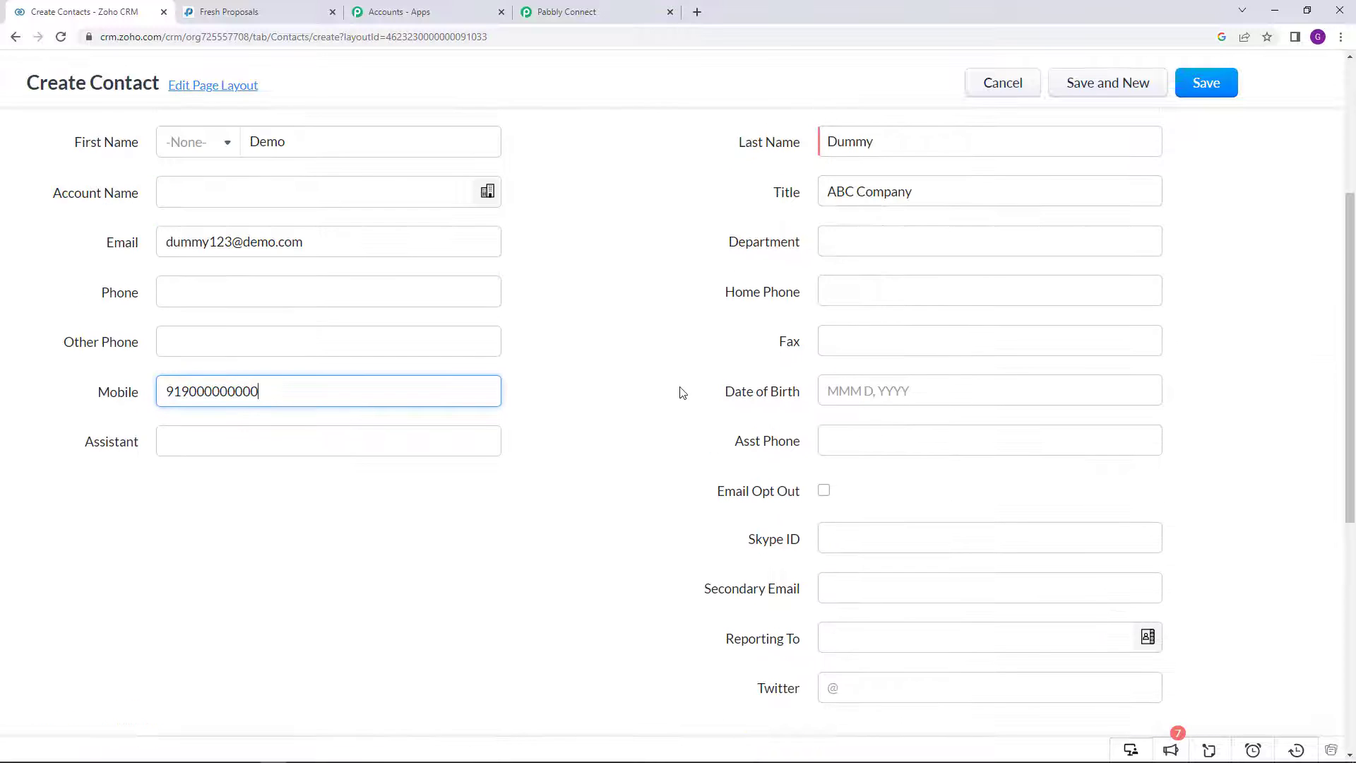
{"action": "scroll", "coordinate": [681, 390], "scroll_direction": "down", "scroll_amount": 3}
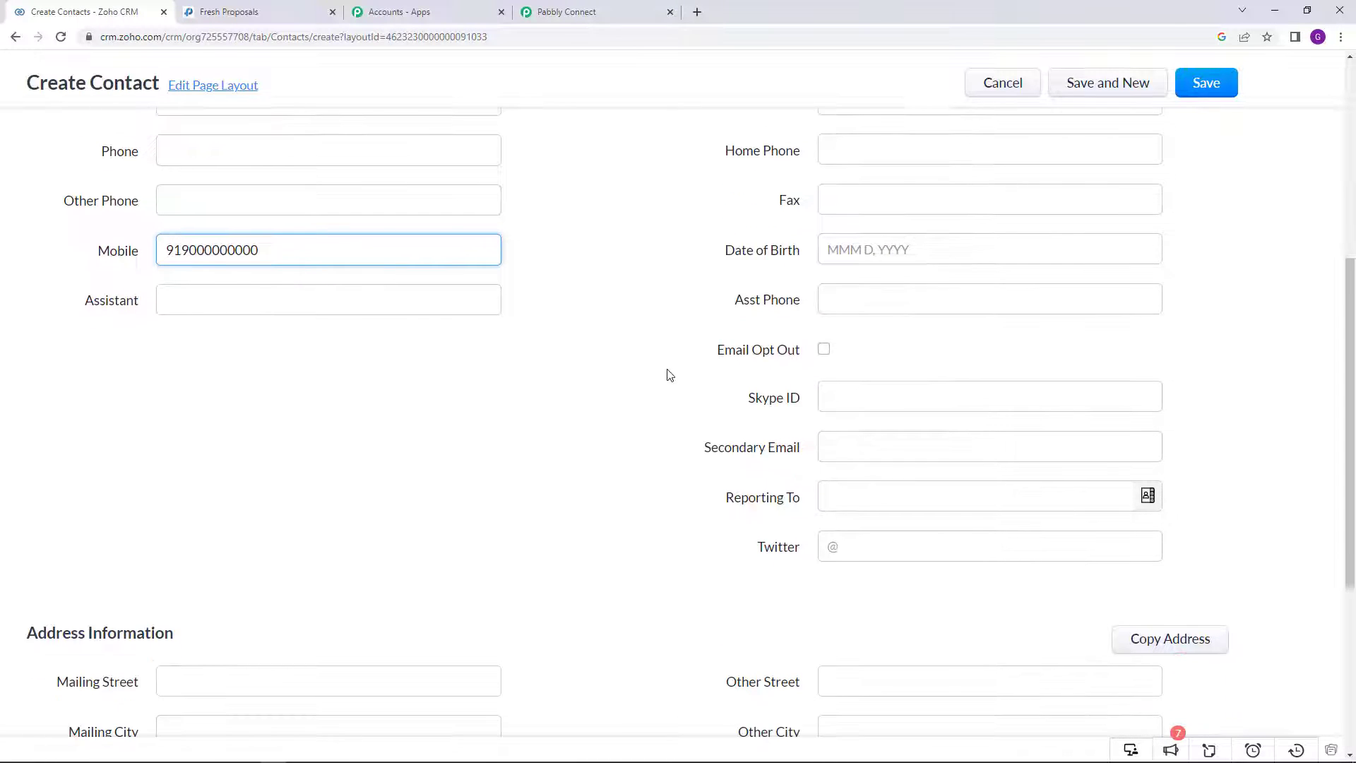
{"action": "scroll", "coordinate": [670, 375], "scroll_direction": "down", "scroll_amount": 4}
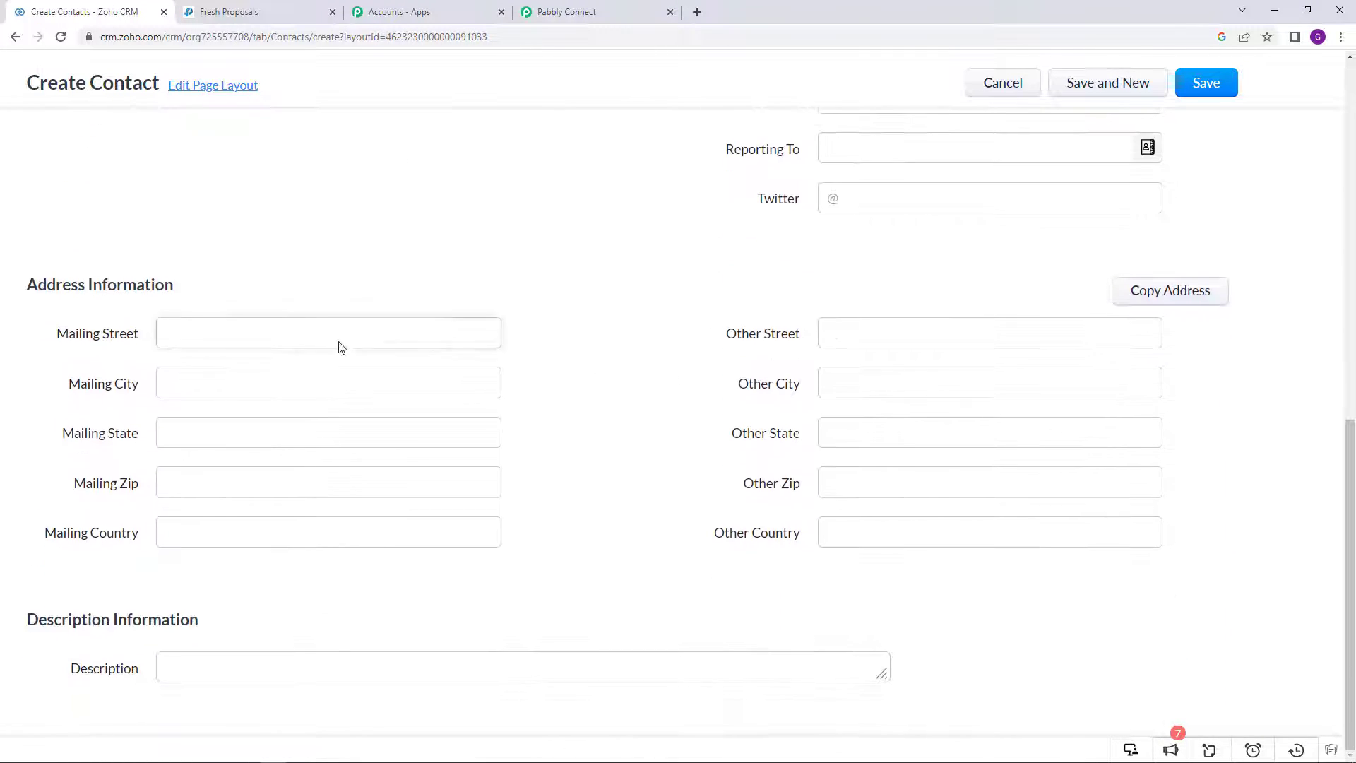
Step: Enter the contact's mailing street, city, state, zip code and country, picking the country from suggestions
{"action": "left_click", "coordinate": [304, 332]}
{"action": "type", "text": "House Number 78"}
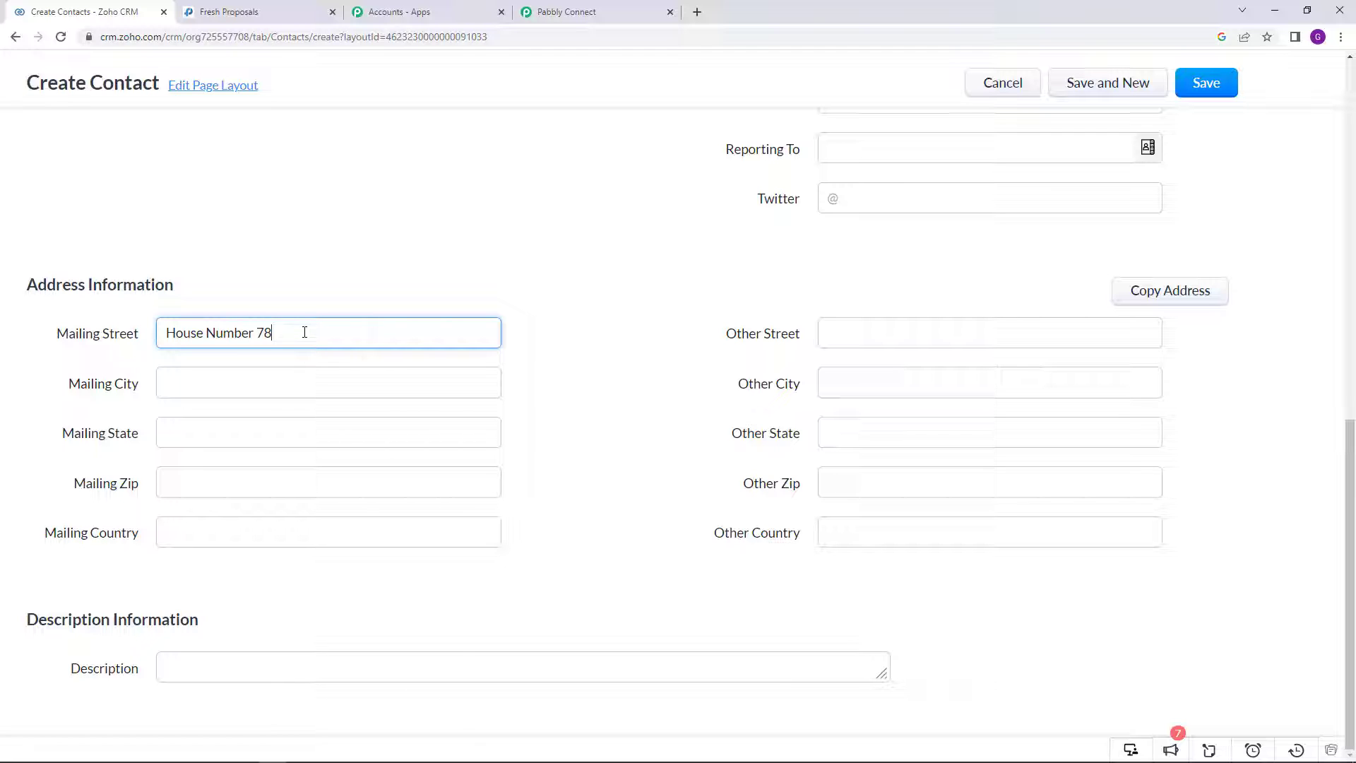
{"action": "left_click", "coordinate": [302, 376]}
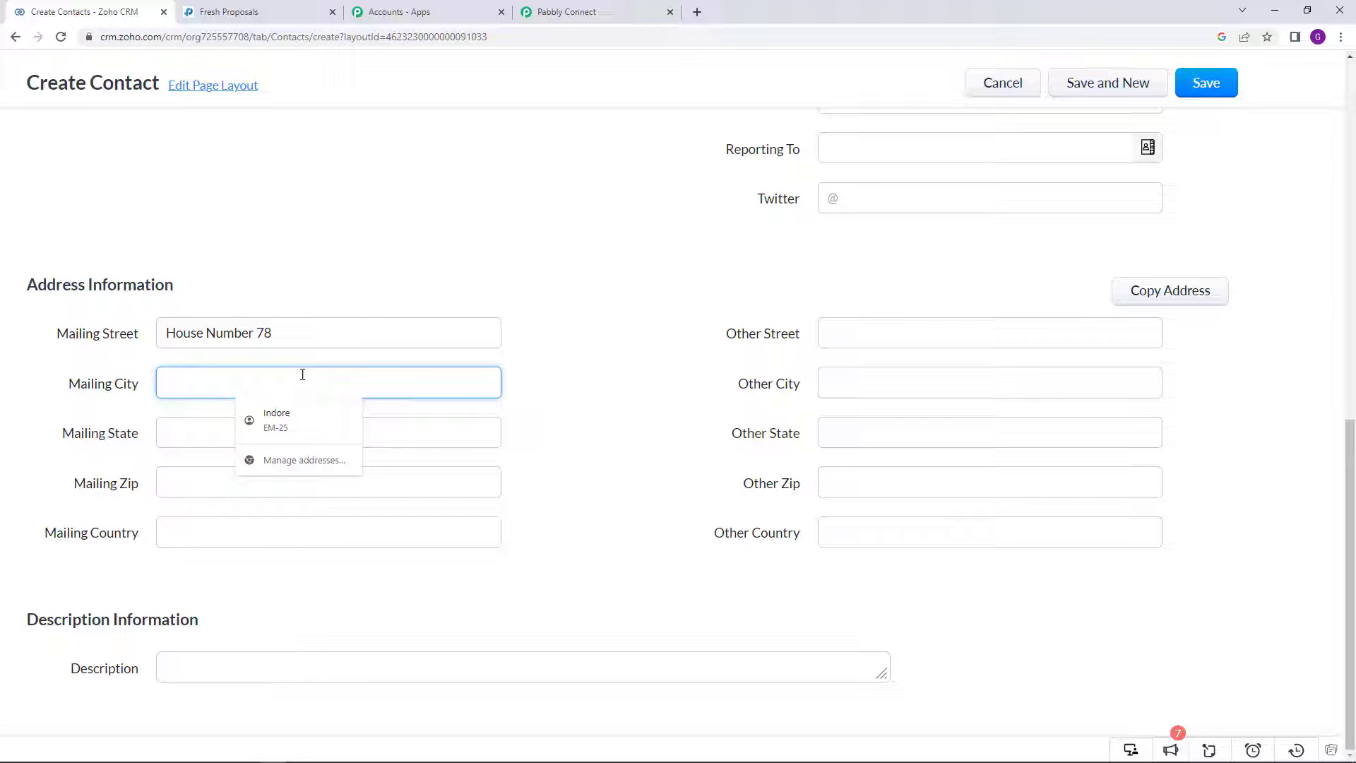
{"action": "type", "text": "Example"}
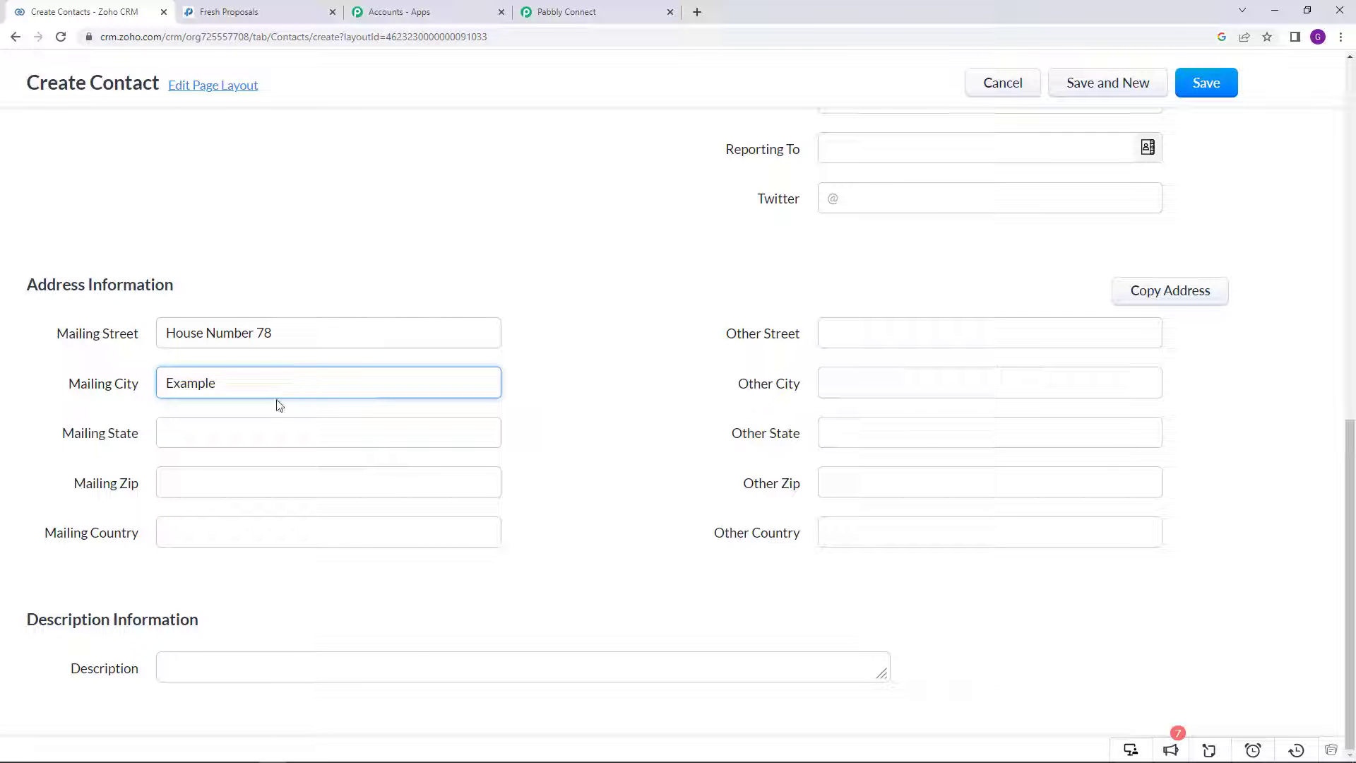
{"action": "left_click", "coordinate": [268, 432]}
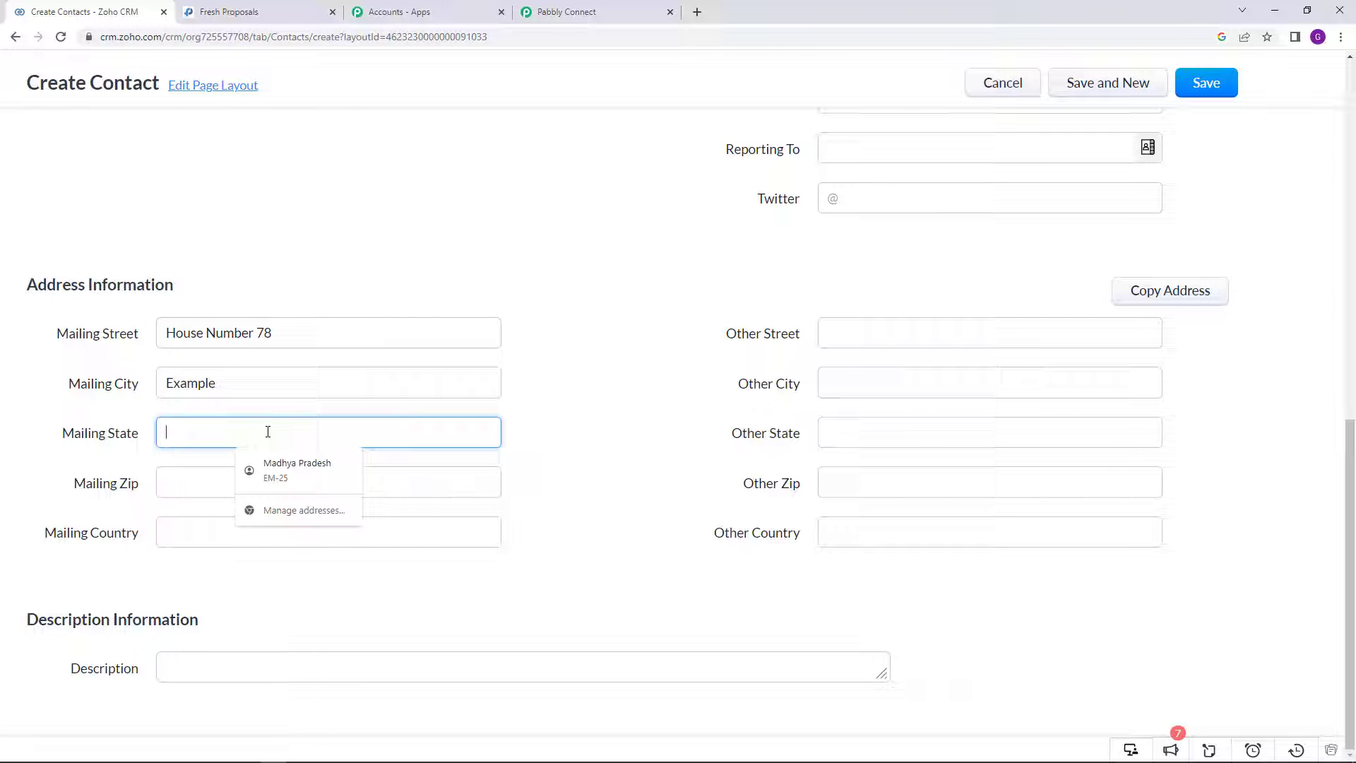
{"action": "type", "text": "MP"}
{"action": "left_click", "coordinate": [246, 486]}
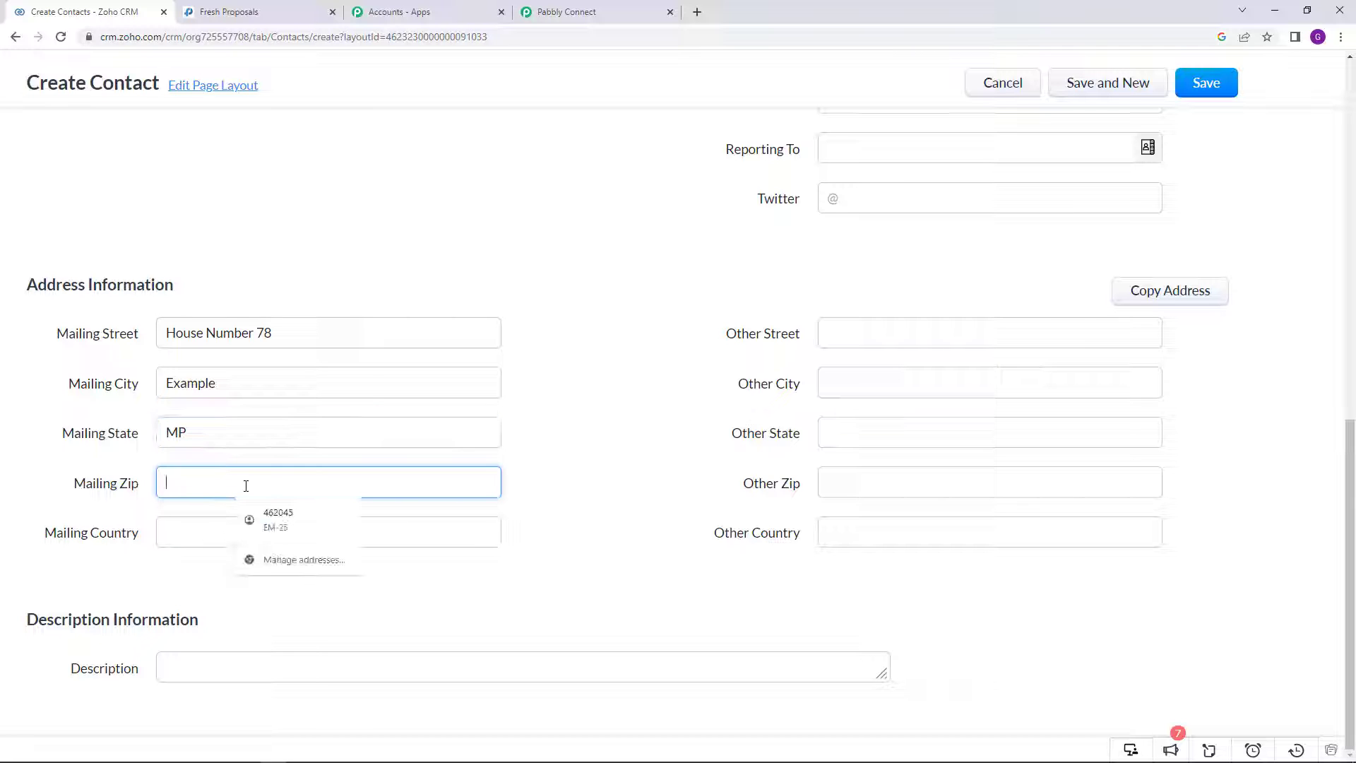
{"action": "type", "text": "456321"}
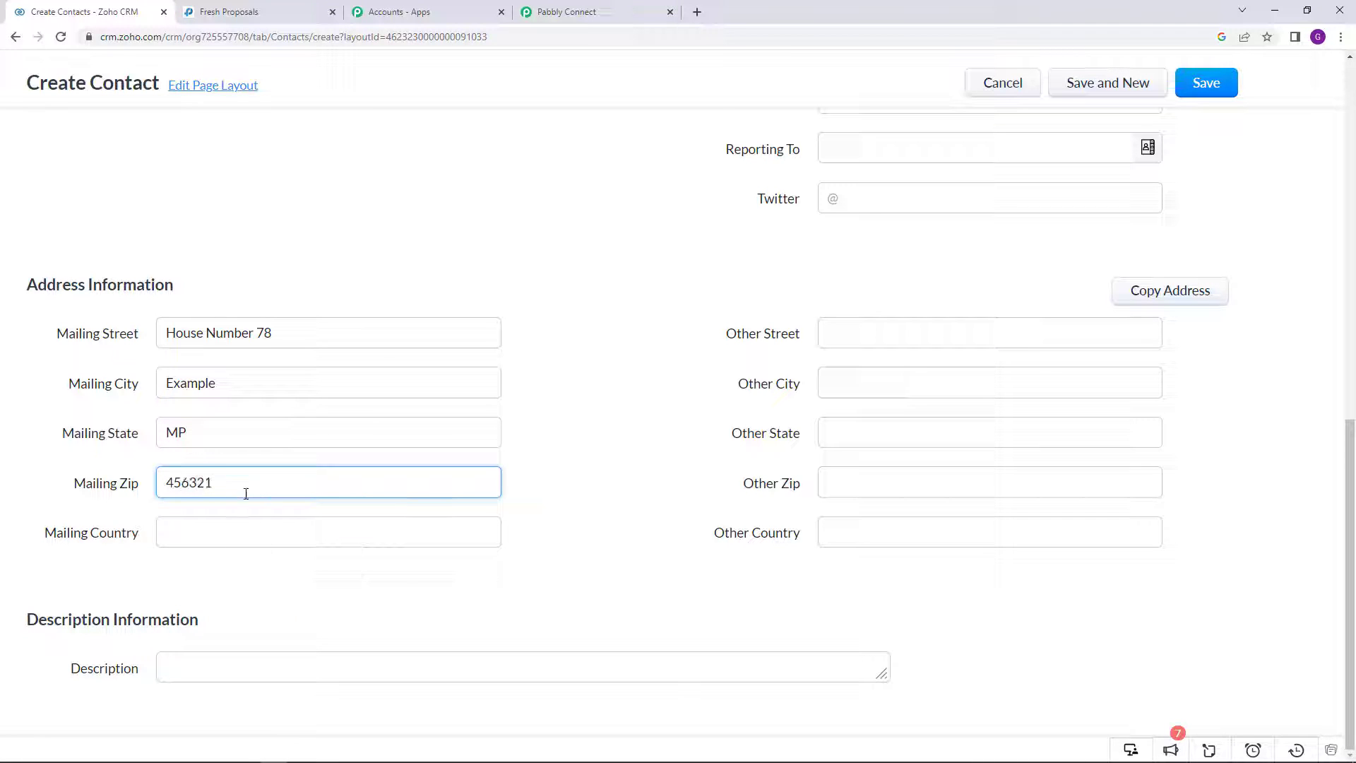
{"action": "left_click", "coordinate": [245, 534]}
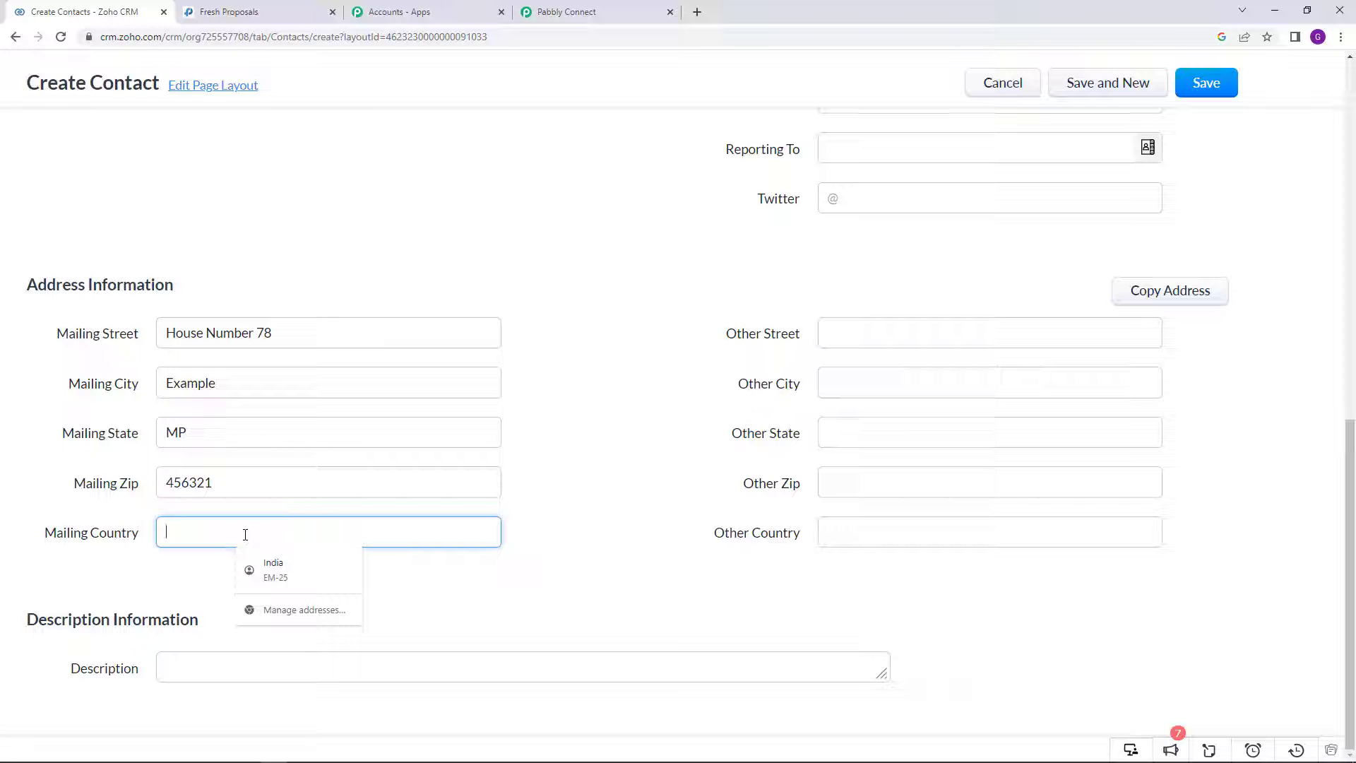
{"action": "type", "text": "IN"}
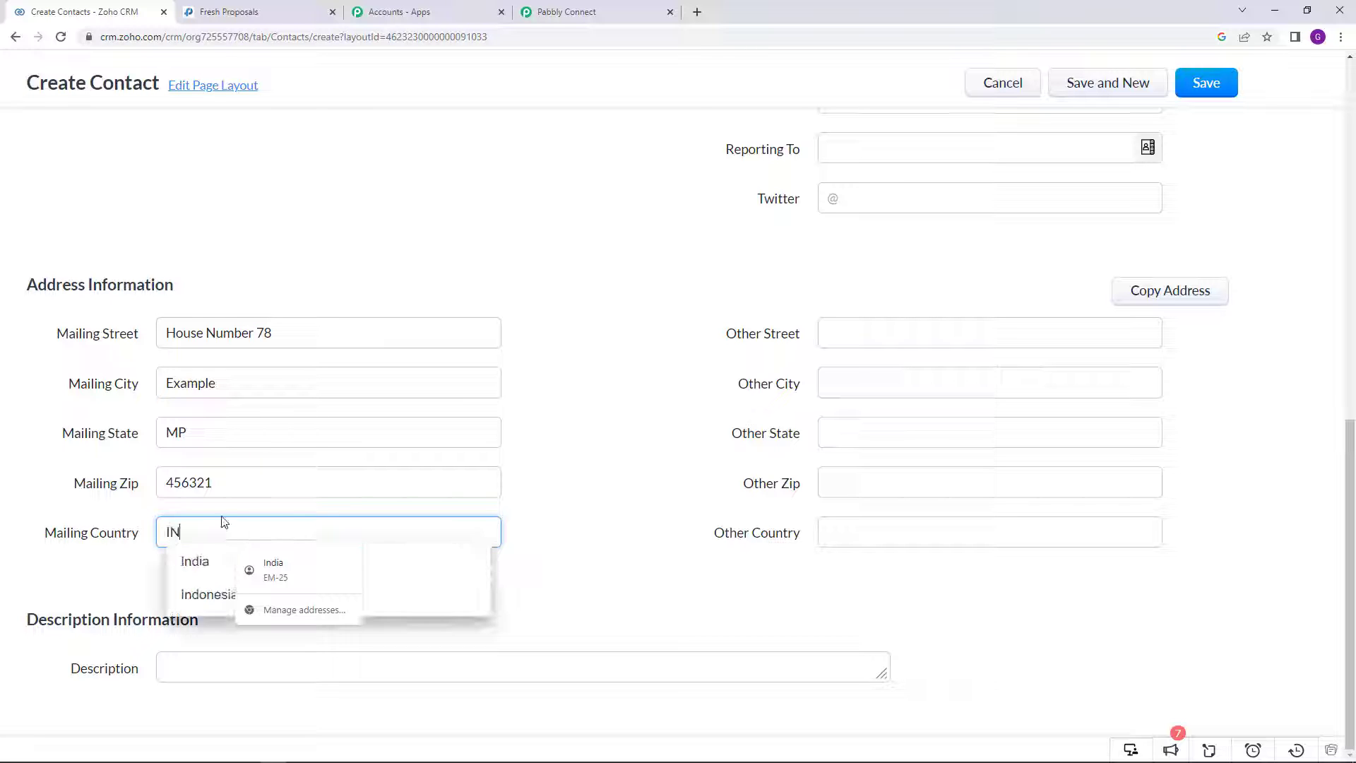
{"action": "left_click", "coordinate": [588, 371]}
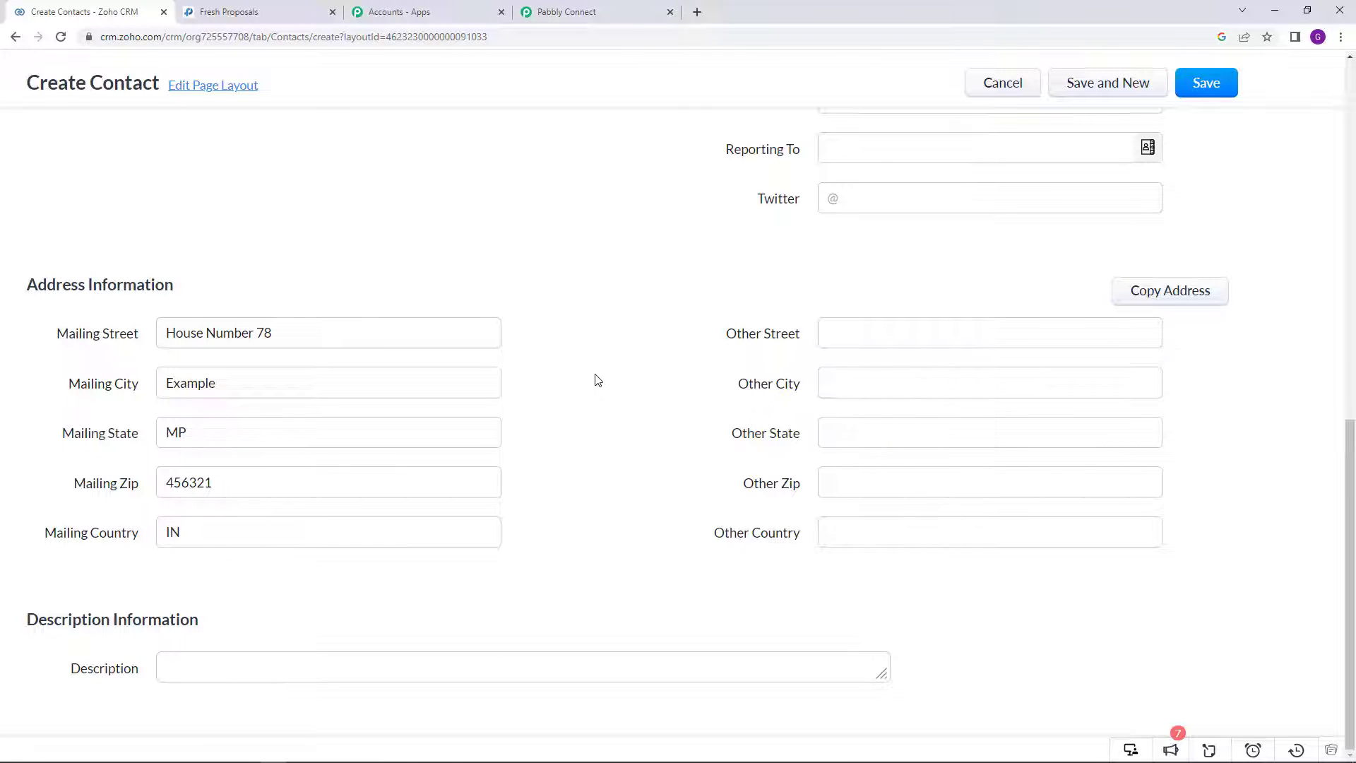
{"action": "scroll", "coordinate": [597, 383], "scroll_direction": "up", "scroll_amount": 10}
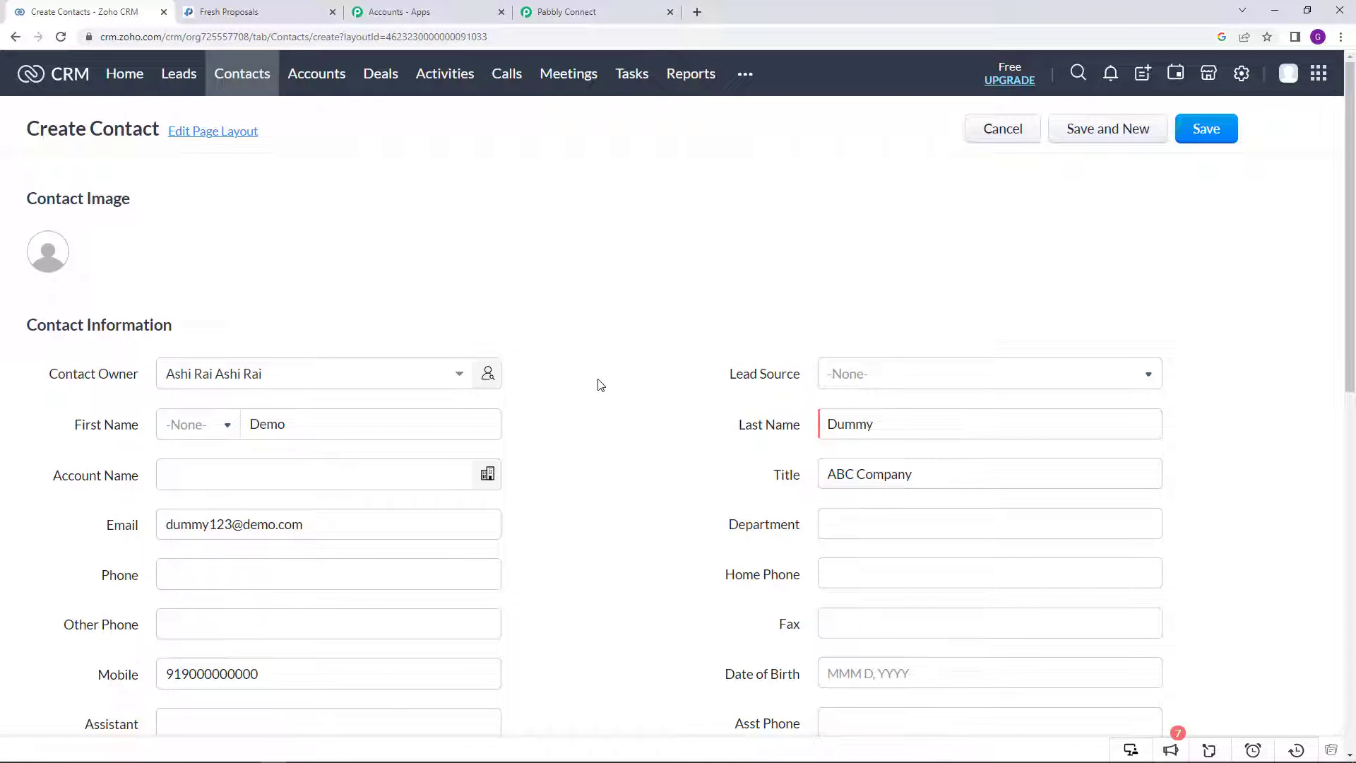
Step: Save the Demo Dummy contact in Zoho CRM, dismissing the browser's save-address prompt
{"action": "scroll", "coordinate": [598, 385], "scroll_direction": "down", "scroll_amount": 2}
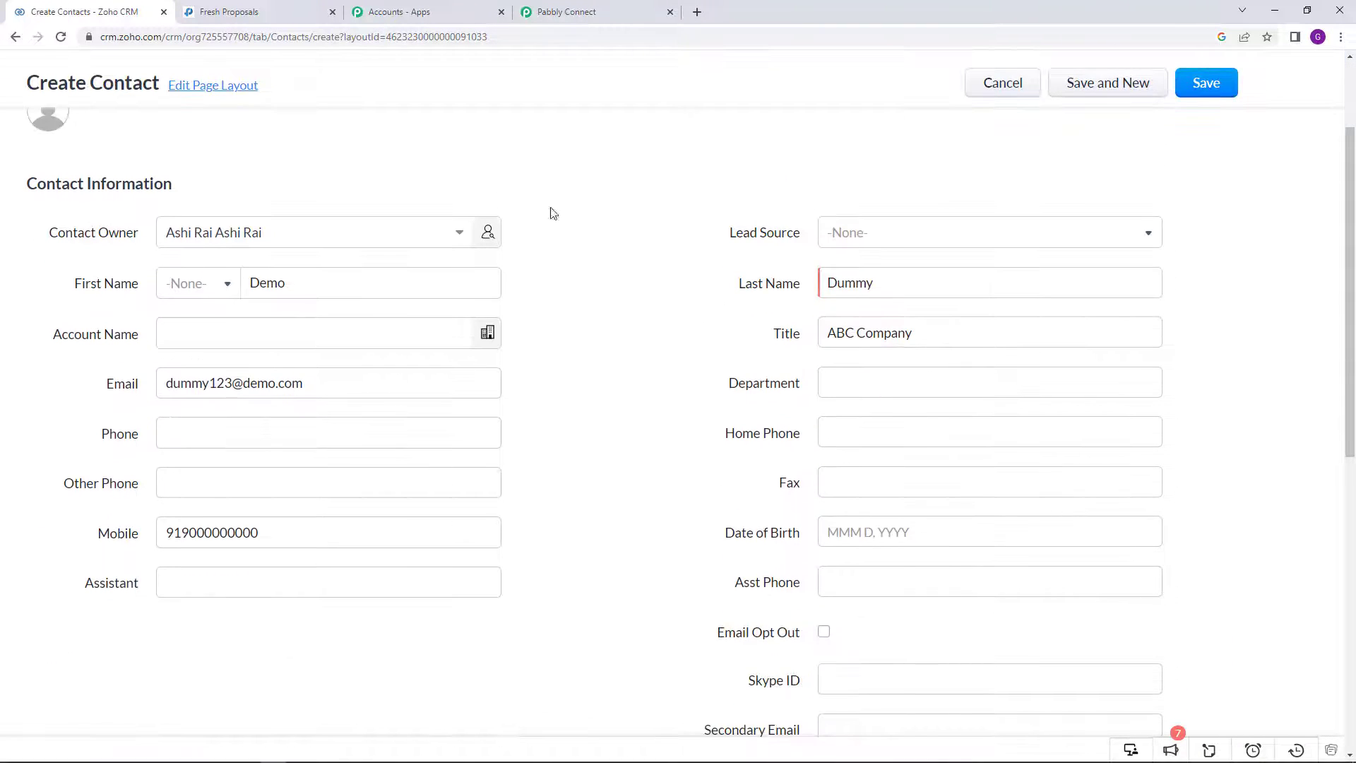
{"action": "scroll", "coordinate": [658, 478], "scroll_direction": "up", "scroll_amount": 3}
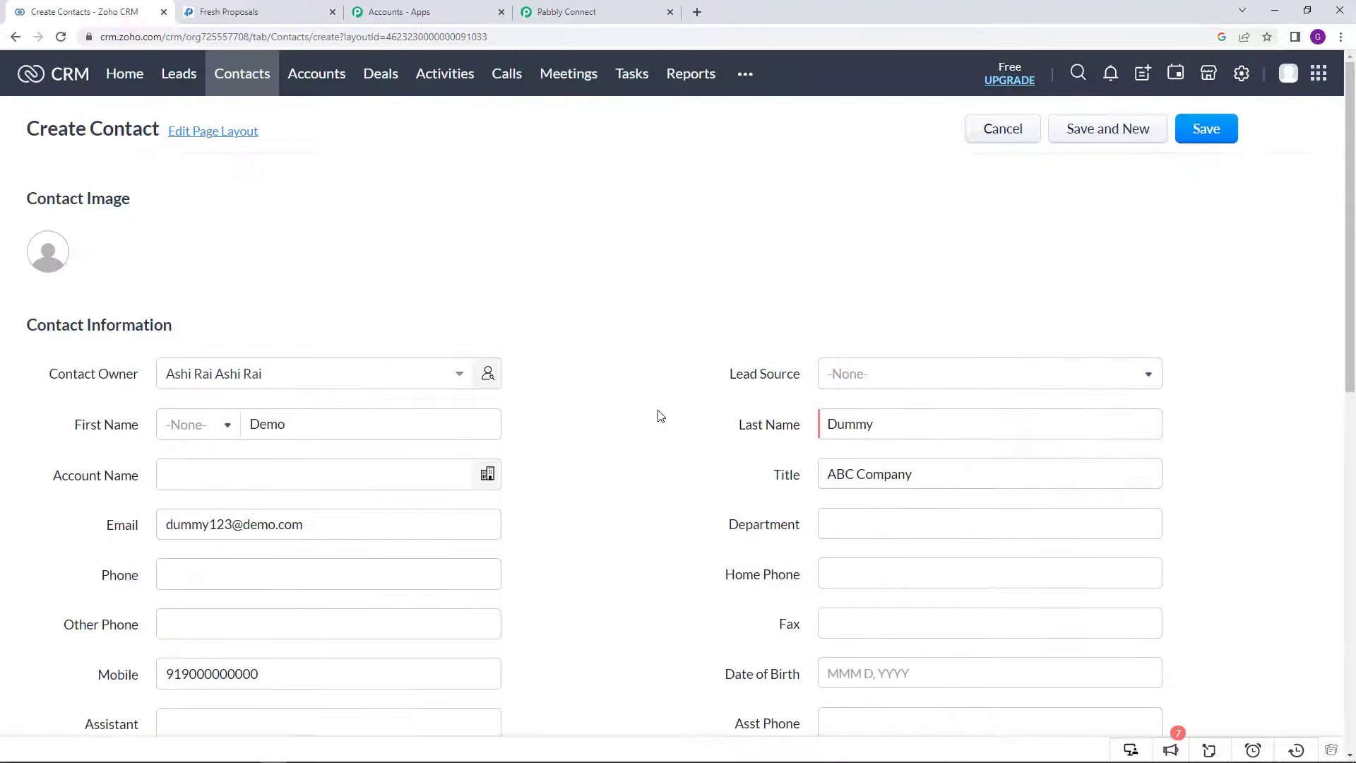
{"action": "left_click", "coordinate": [591, 11]}
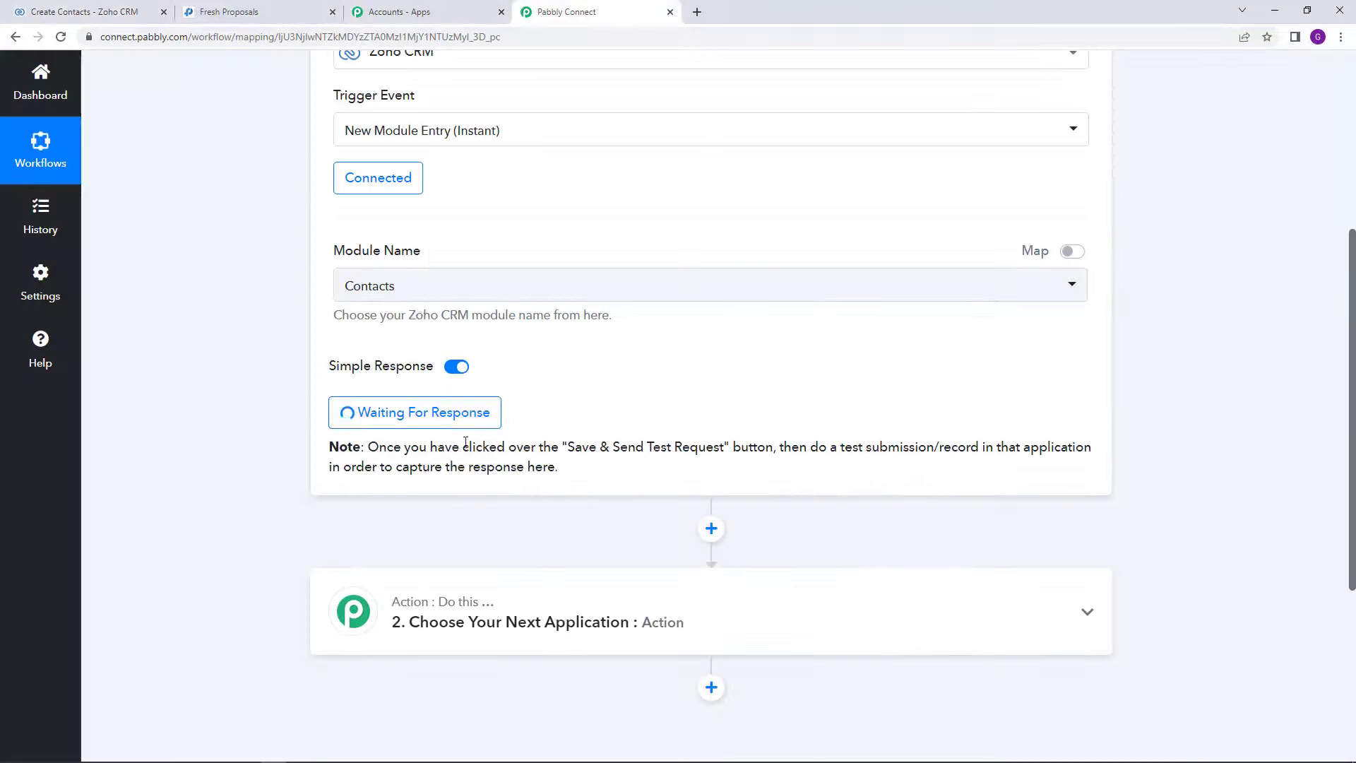
{"action": "left_click", "coordinate": [152, 10]}
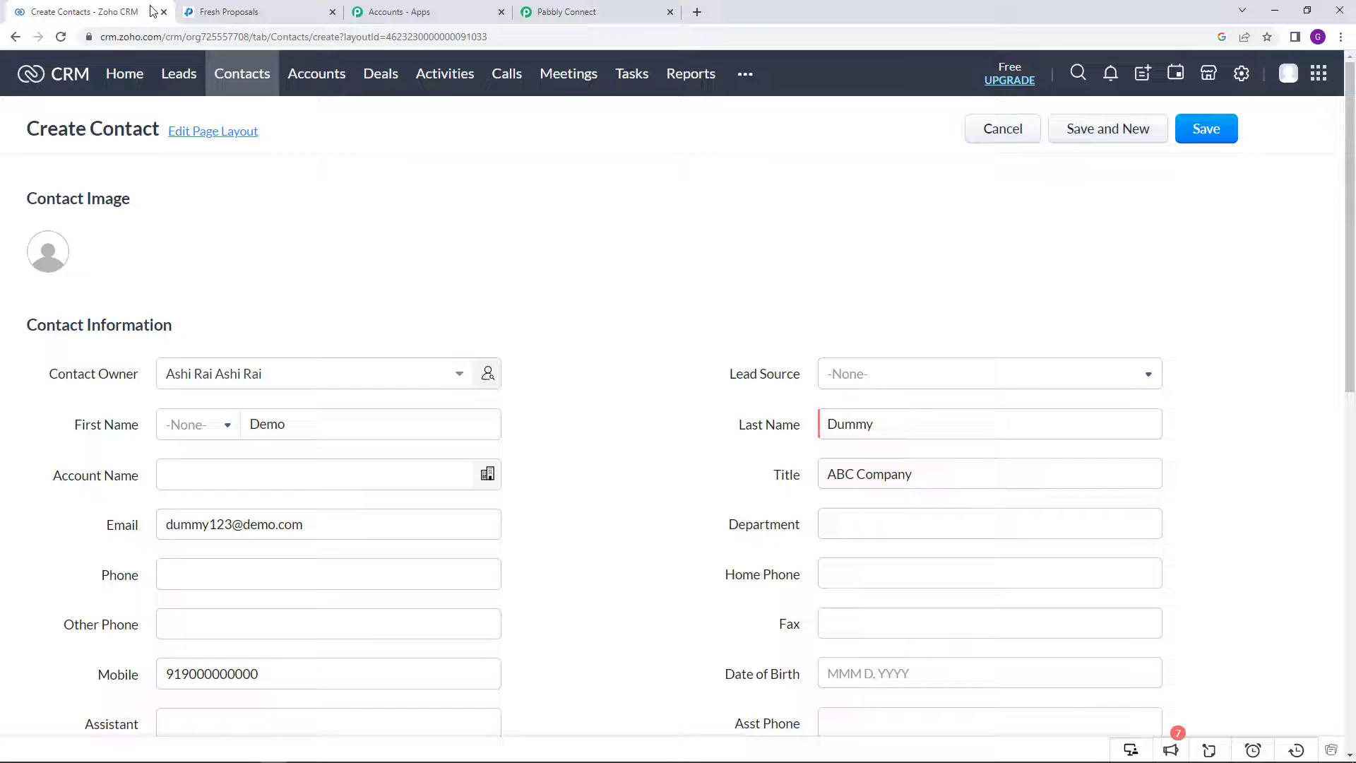
{"action": "left_click", "coordinate": [1205, 130]}
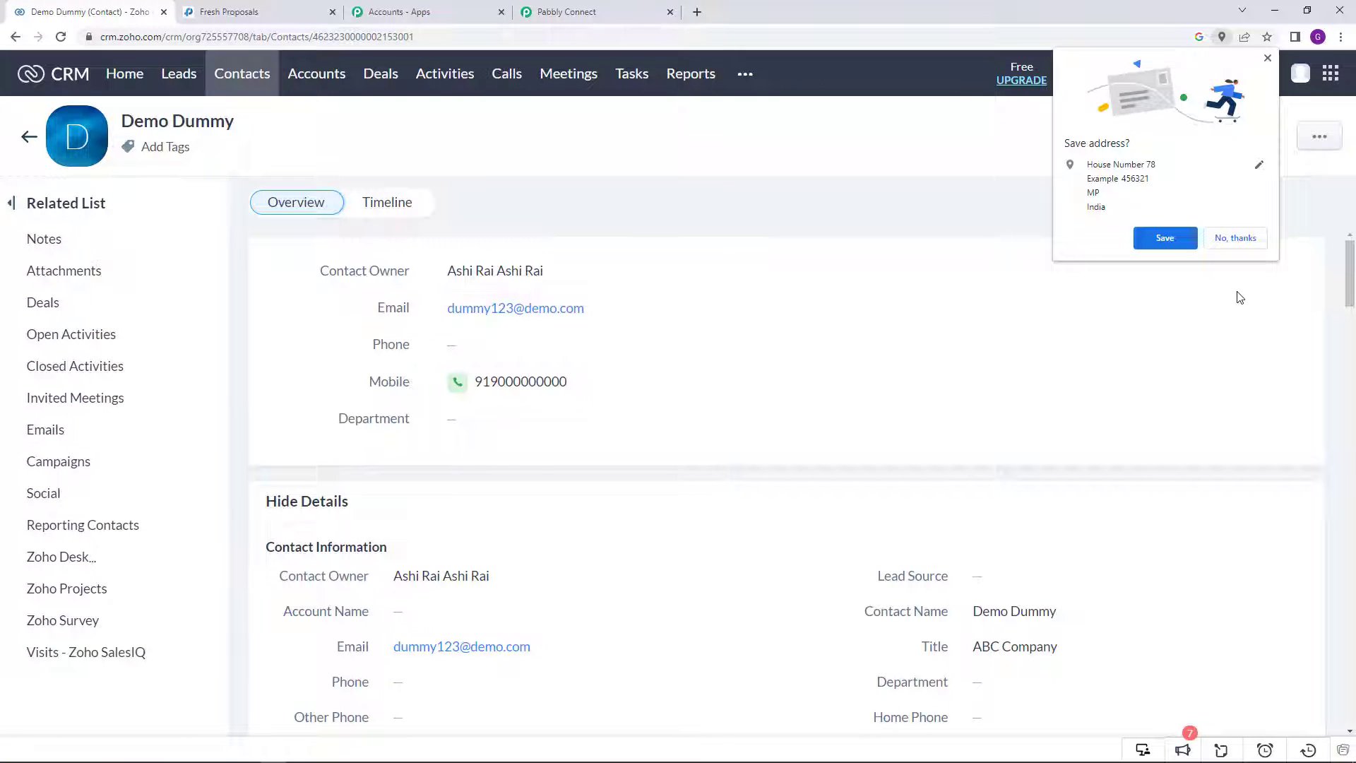
{"action": "left_click", "coordinate": [1235, 239]}
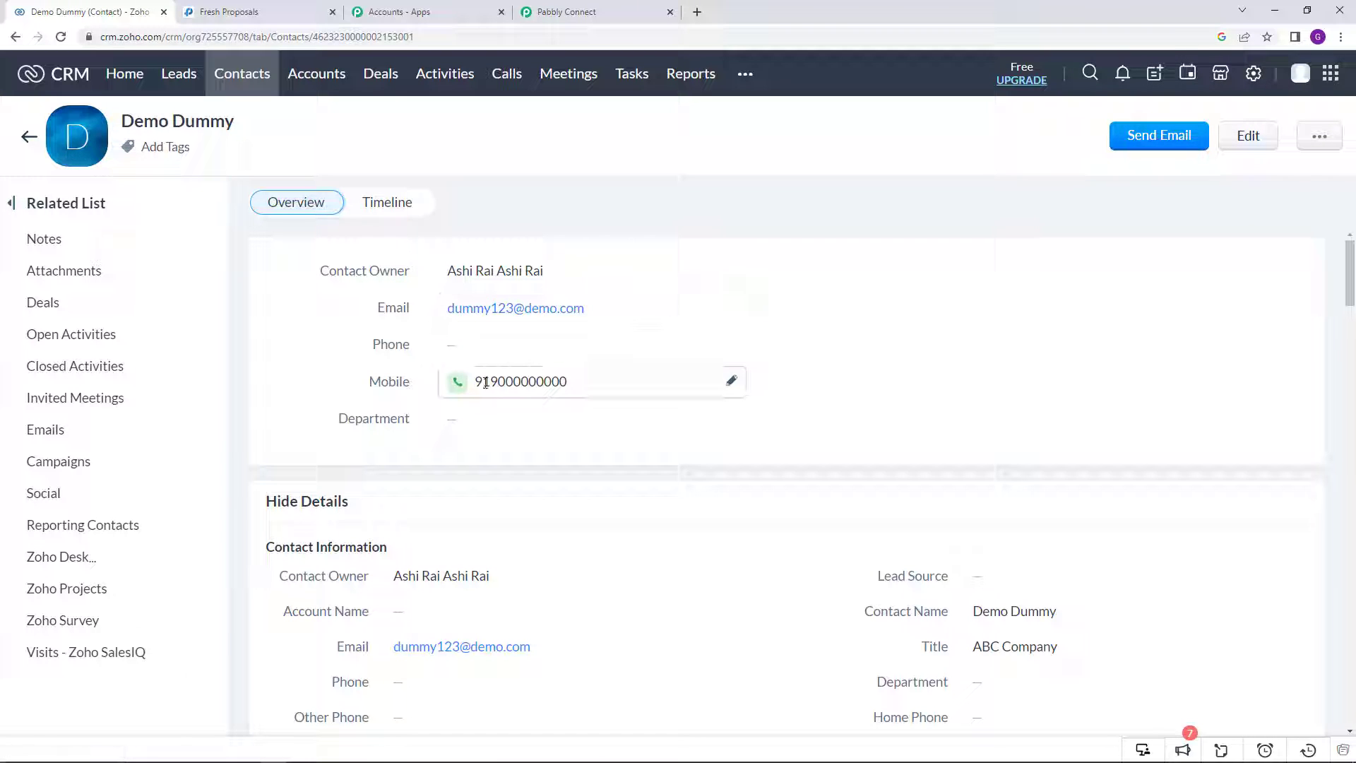
{"action": "scroll", "coordinate": [557, 424], "scroll_direction": "down", "scroll_amount": 3}
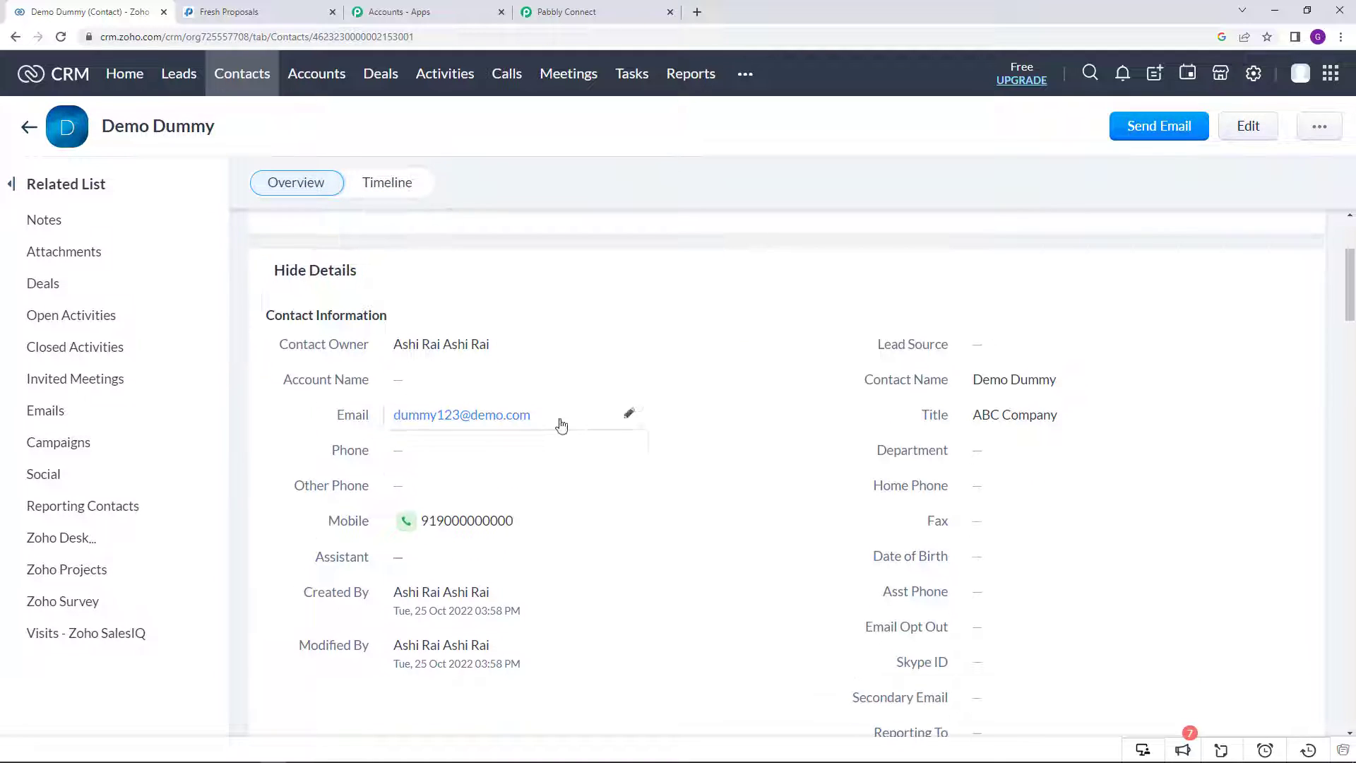
{"action": "scroll", "coordinate": [562, 424], "scroll_direction": "down", "scroll_amount": 6}
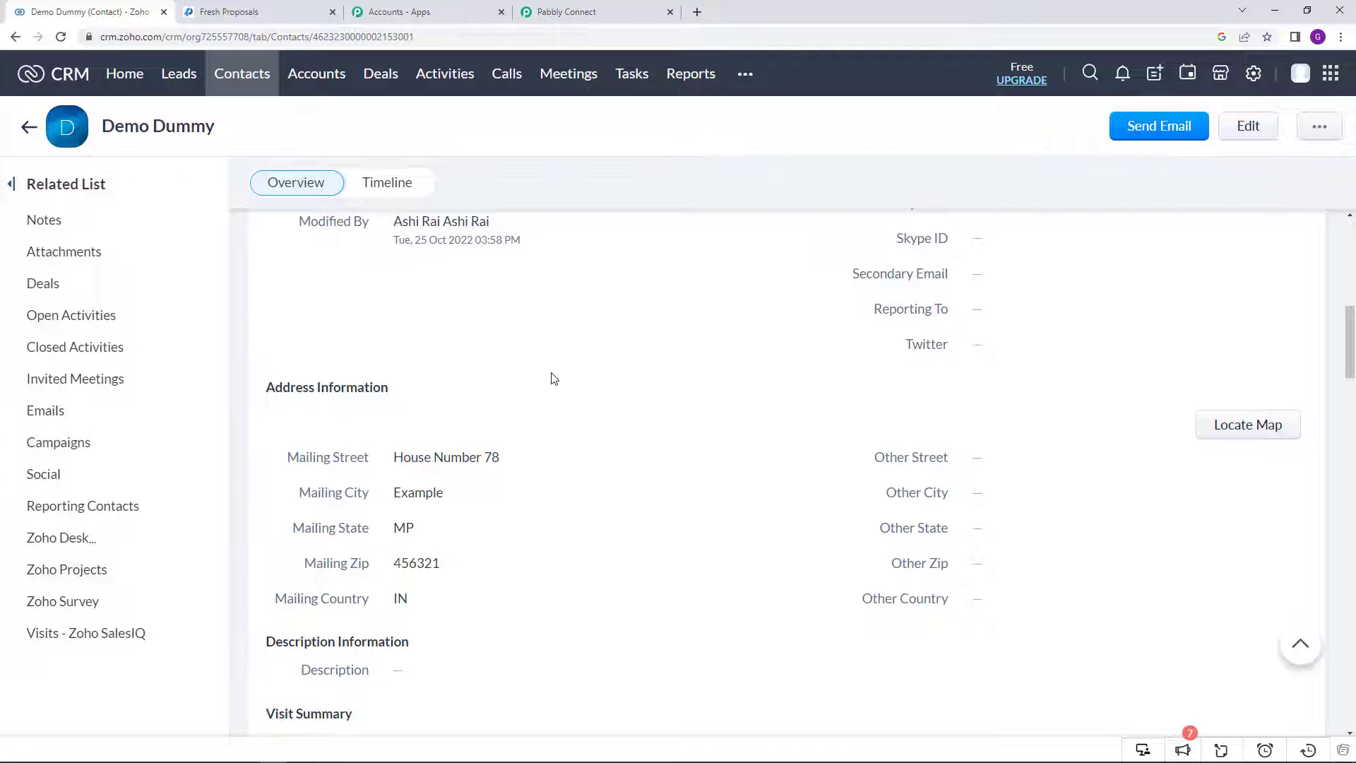
{"action": "left_click", "coordinate": [576, 6]}
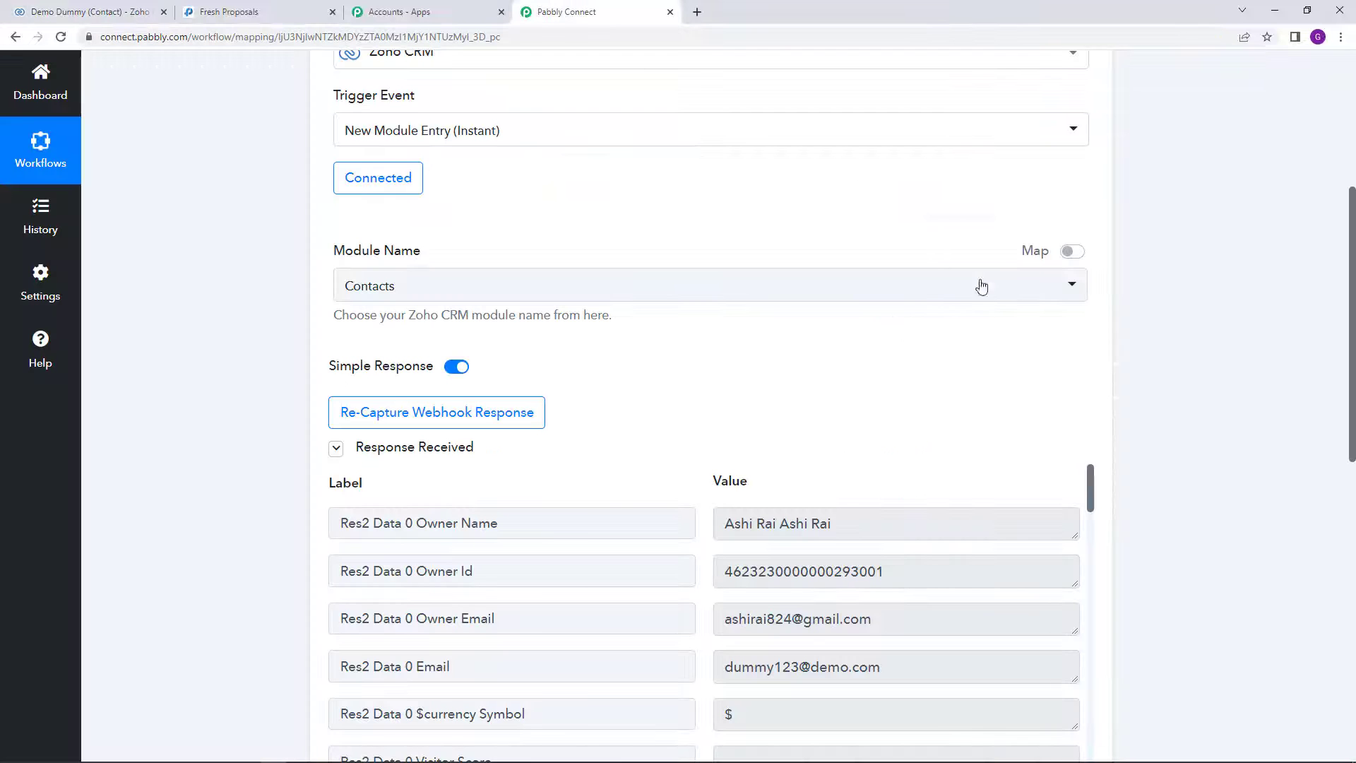
{"action": "scroll", "coordinate": [1230, 388], "scroll_direction": "down", "scroll_amount": 5}
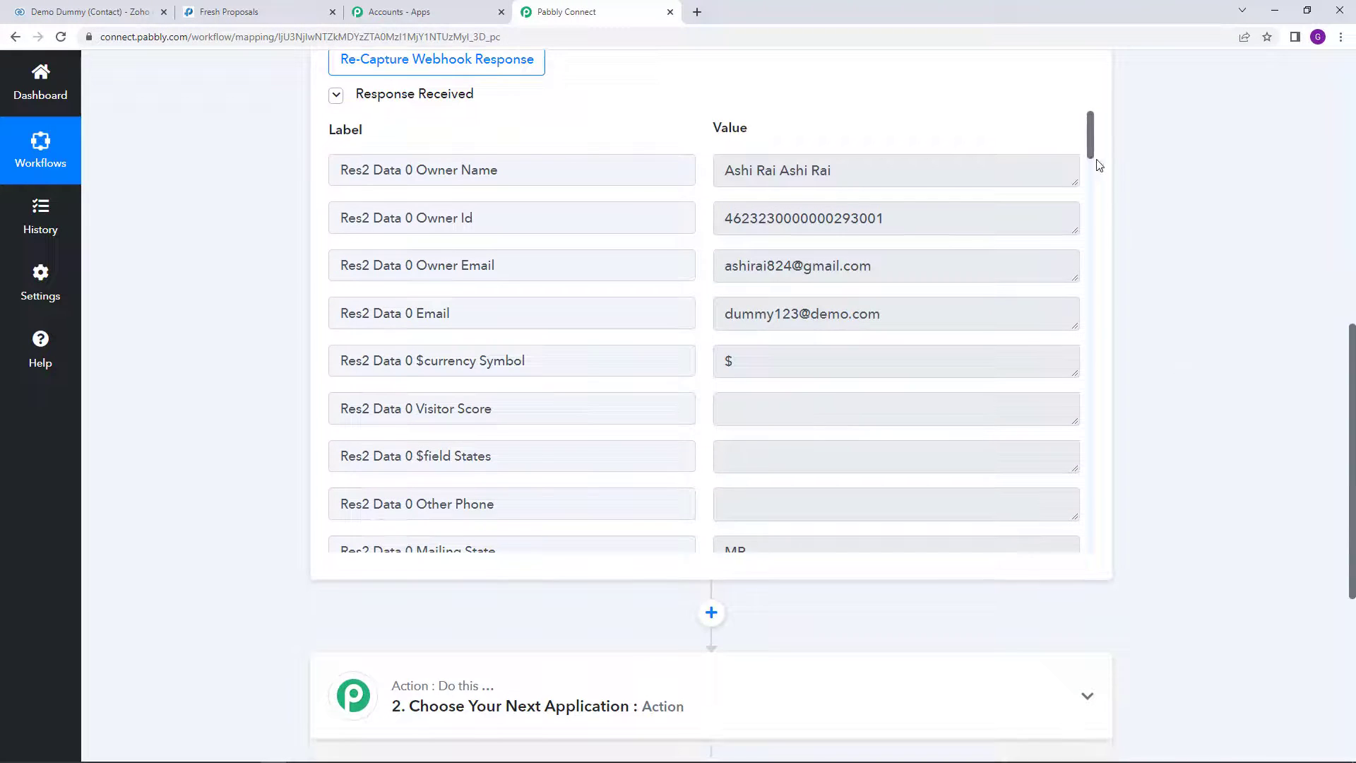
{"action": "scroll", "coordinate": [1092, 160], "scroll_direction": "down", "scroll_amount": 1}
{"action": "triple_click", "coordinate": [857, 252]}
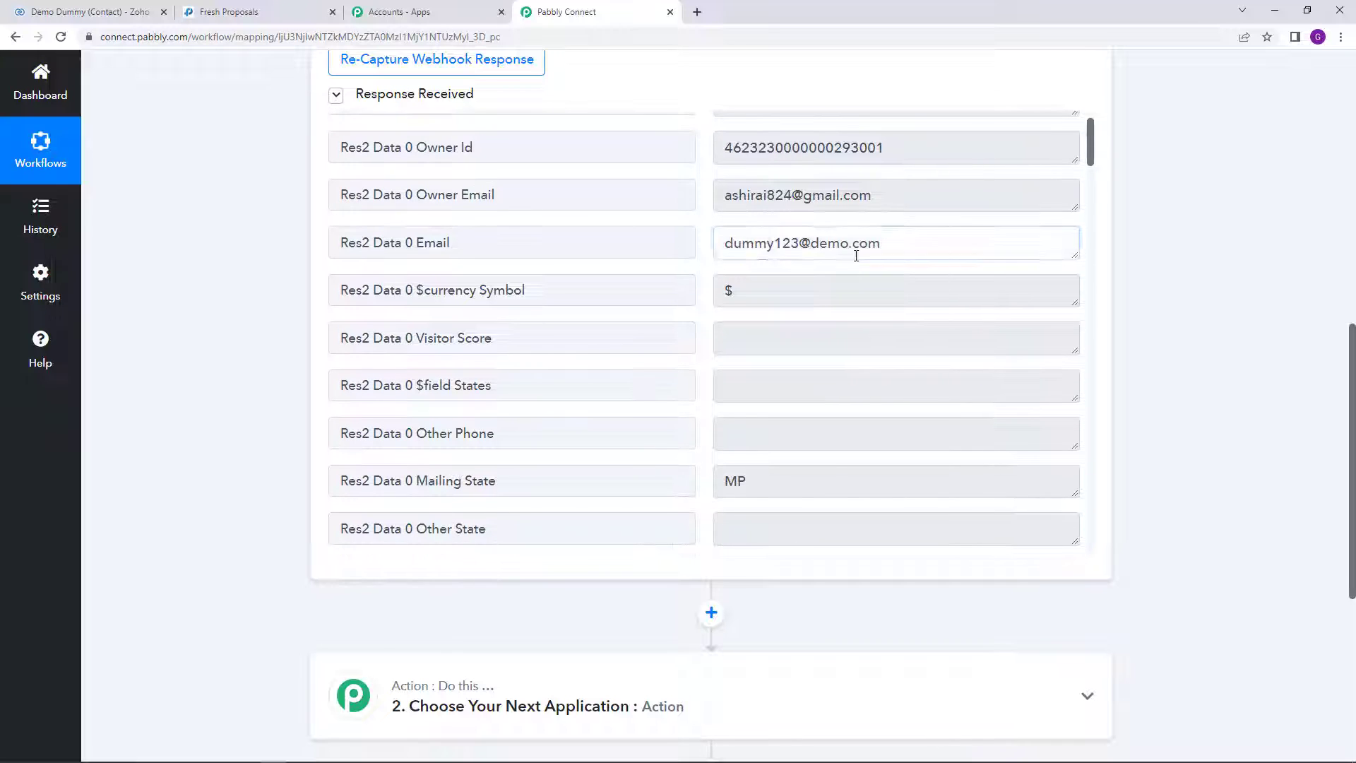
{"action": "scroll", "coordinate": [1091, 177], "scroll_direction": "down", "scroll_amount": 6}
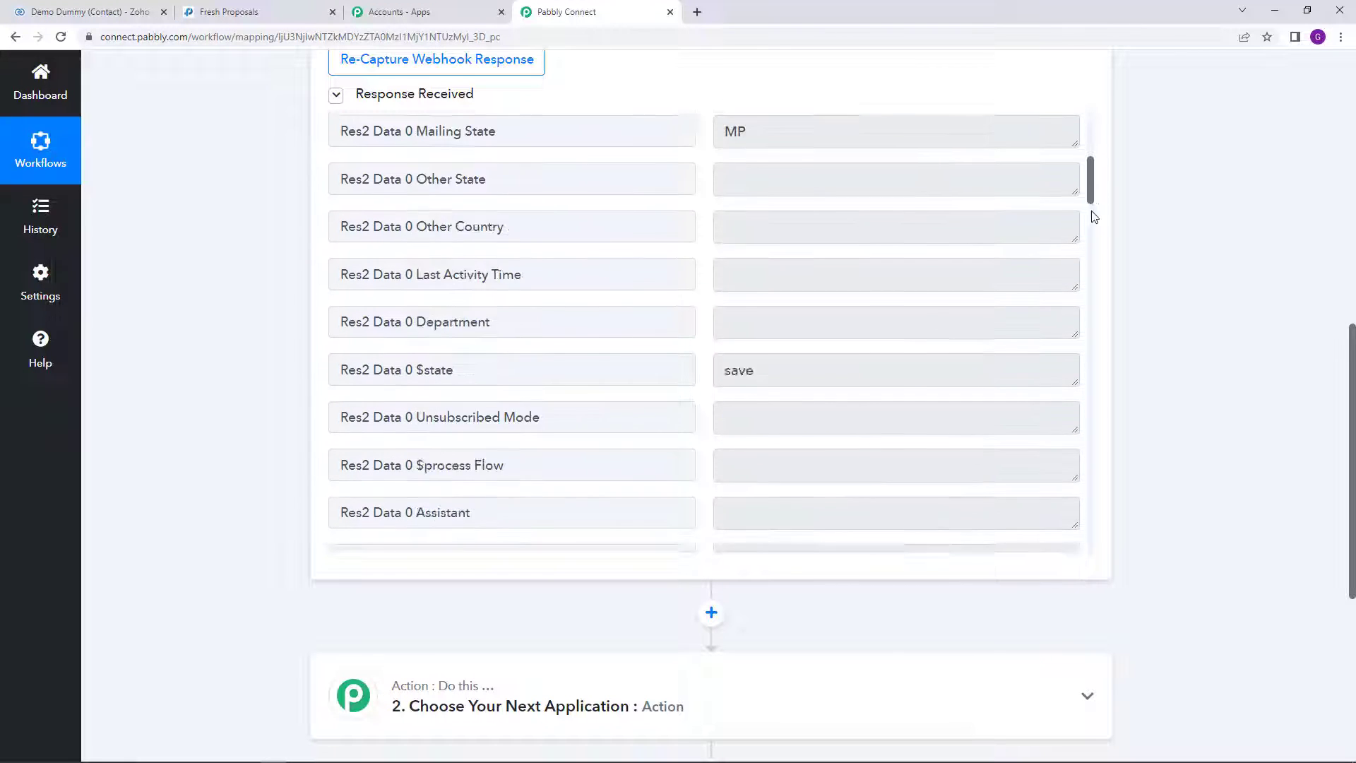
{"action": "left_click_drag", "start_coordinate": [1091, 197], "coordinate": [1092, 184]}
{"action": "left_click_drag", "start_coordinate": [788, 212], "coordinate": [672, 216]}
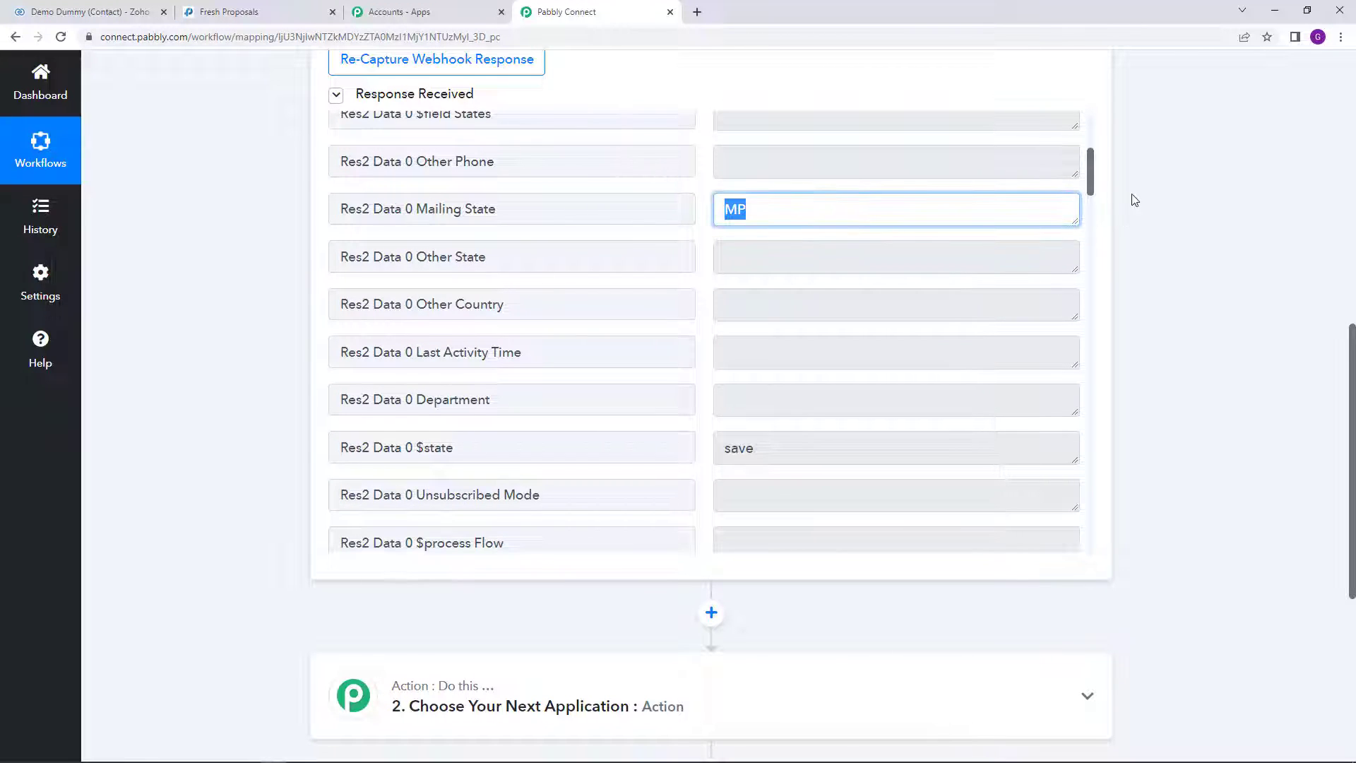
{"action": "scroll", "coordinate": [1088, 205], "scroll_direction": "down", "scroll_amount": 7}
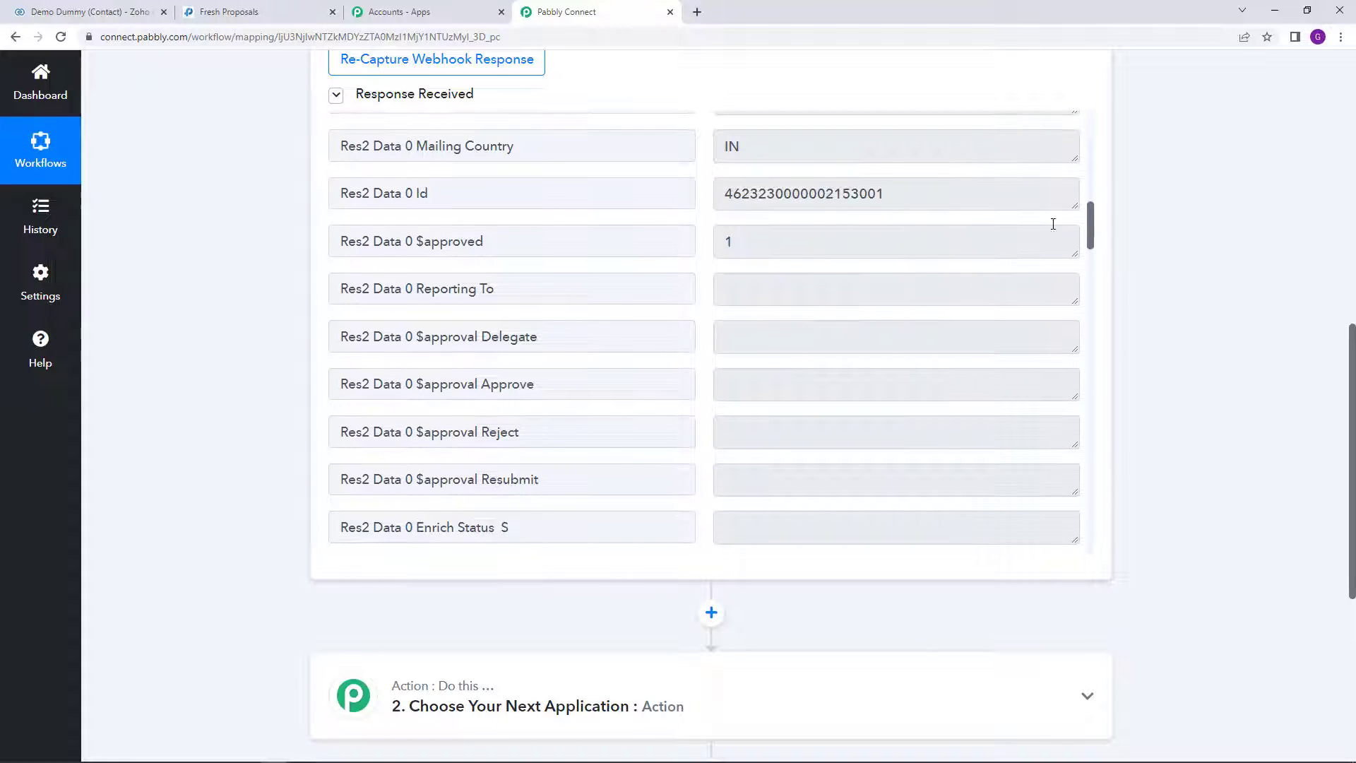
{"action": "left_click_drag", "start_coordinate": [859, 146], "coordinate": [712, 158]}
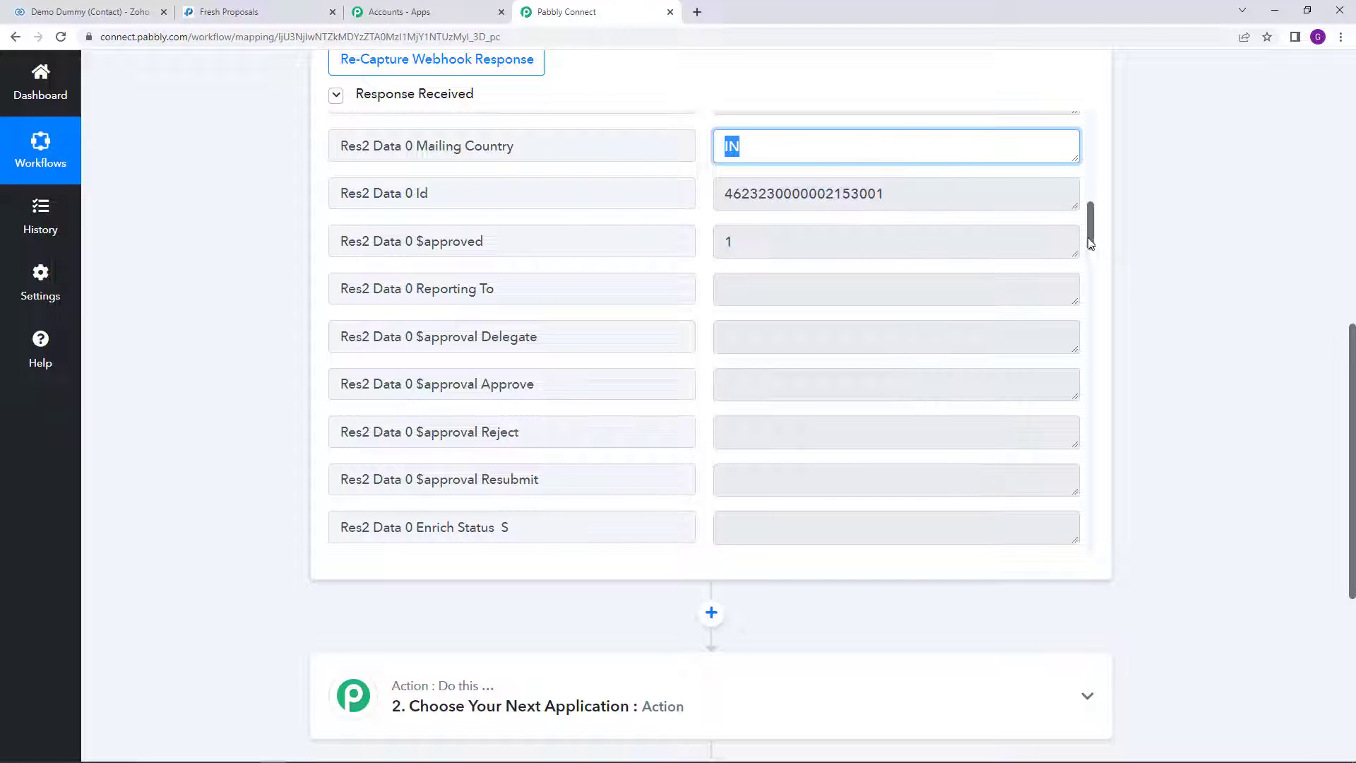
{"action": "left_click_drag", "start_coordinate": [1088, 242], "coordinate": [1092, 399]}
{"action": "left_click", "coordinate": [819, 203]}
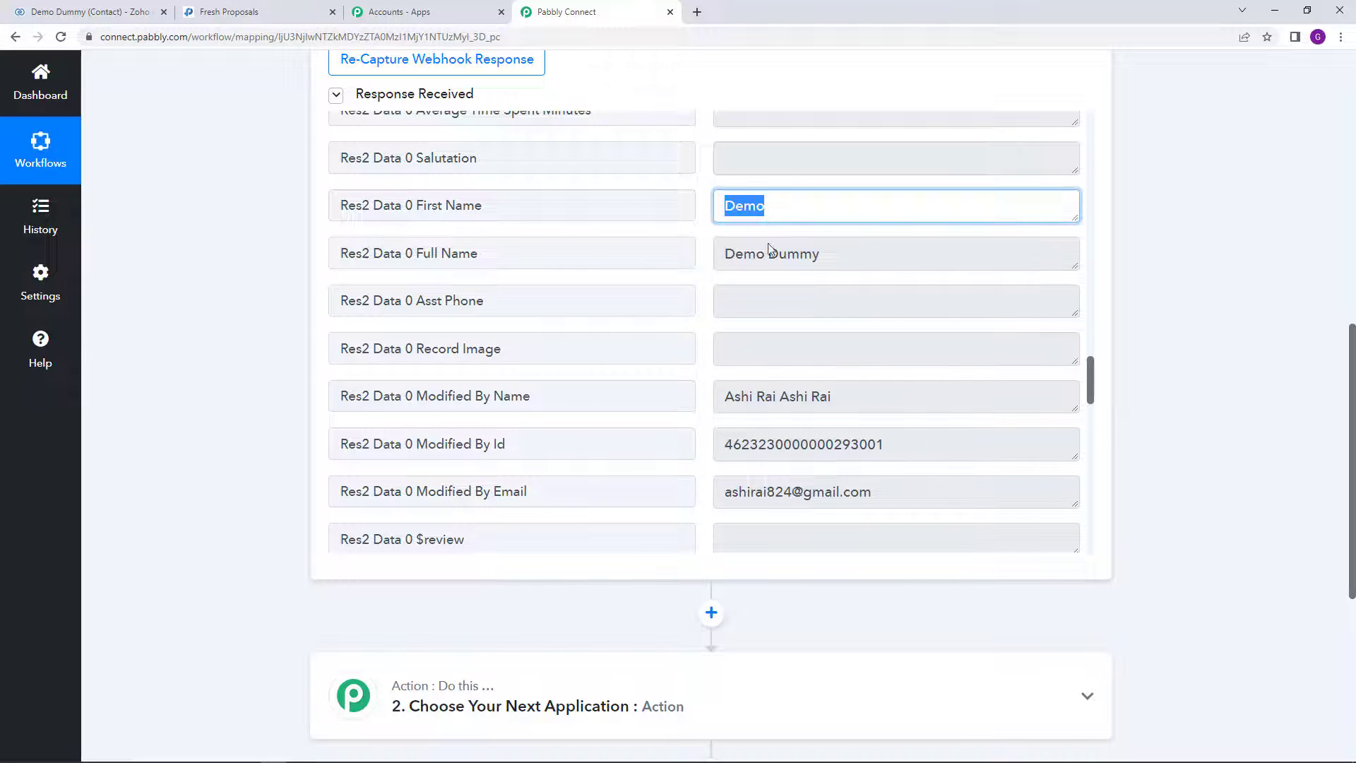
{"action": "left_click", "coordinate": [885, 260]}
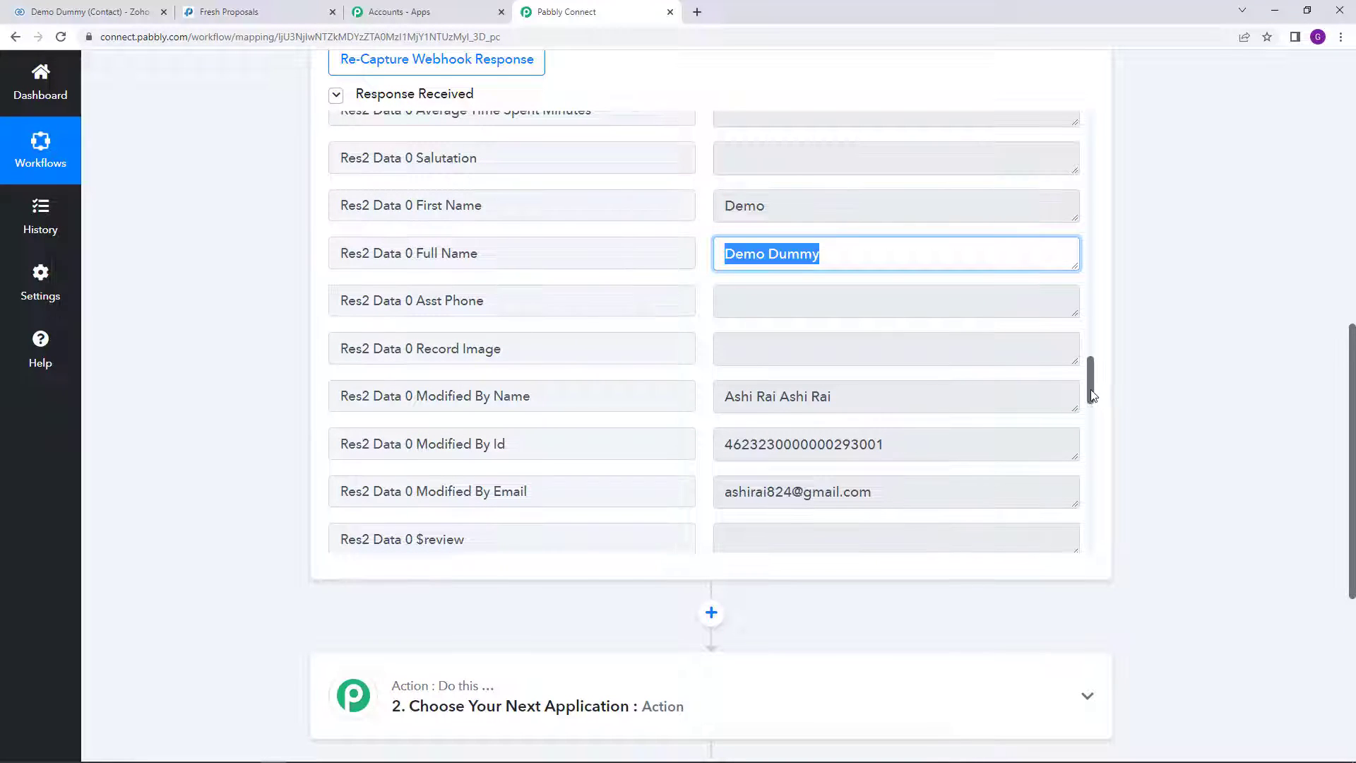
{"action": "left_click_drag", "start_coordinate": [1090, 389], "coordinate": [1093, 471]}
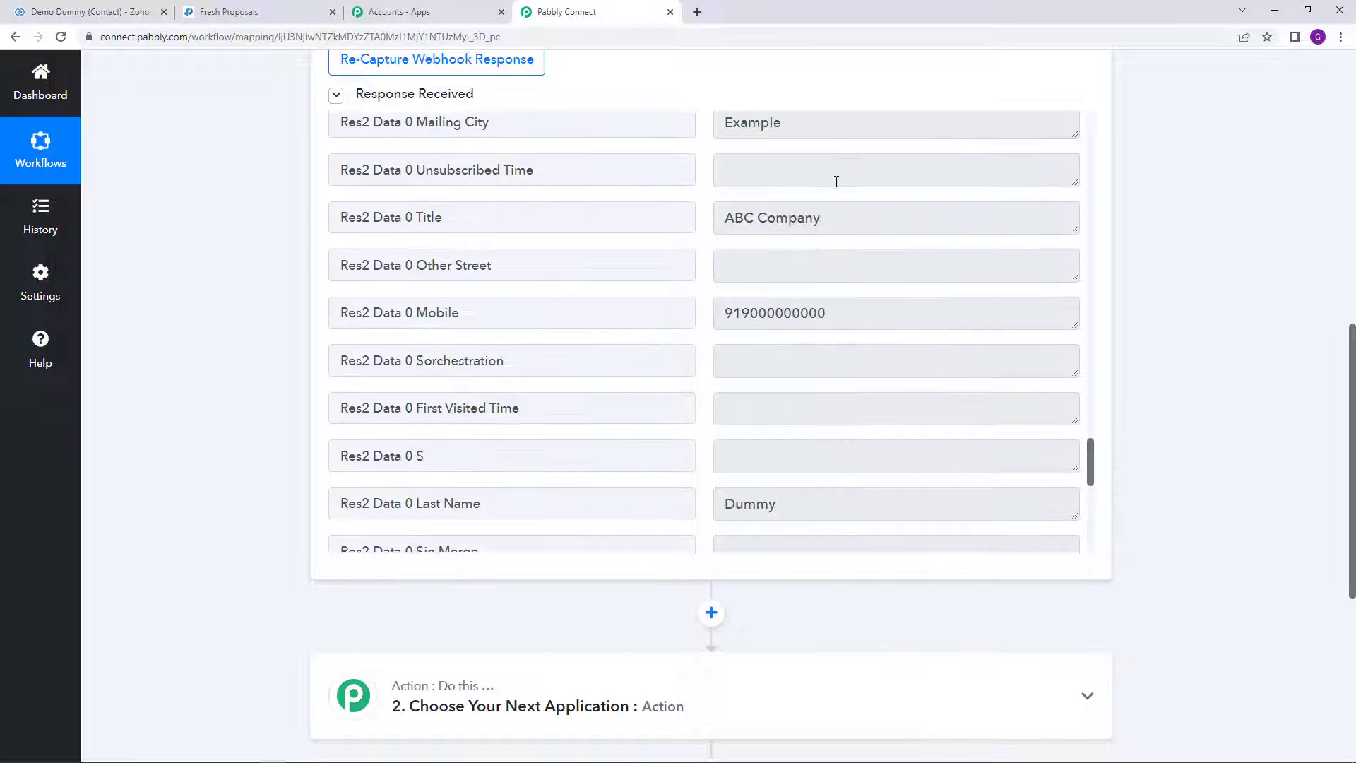
{"action": "left_click", "coordinate": [821, 129]}
{"action": "left_click", "coordinate": [857, 218]}
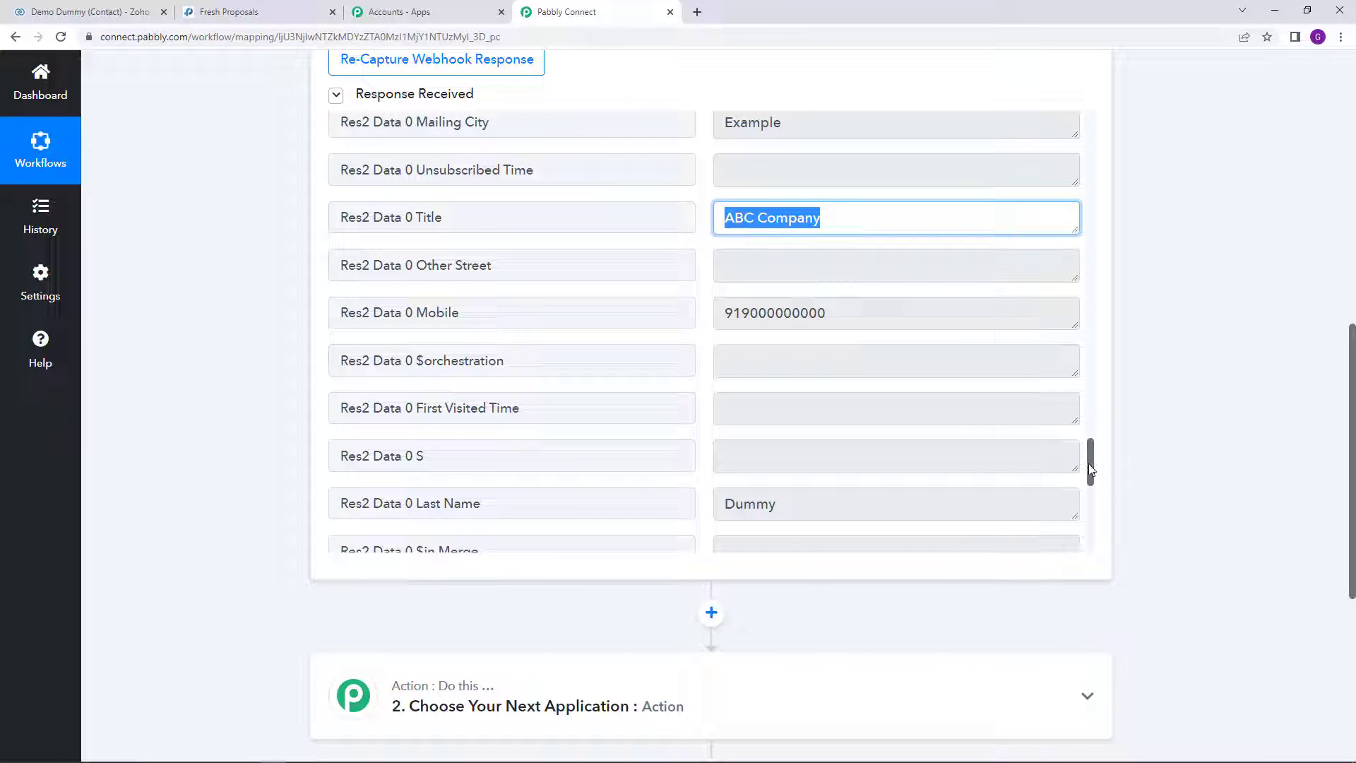
{"action": "left_click_drag", "start_coordinate": [1089, 465], "coordinate": [1089, 487]}
{"action": "left_click", "coordinate": [830, 276]}
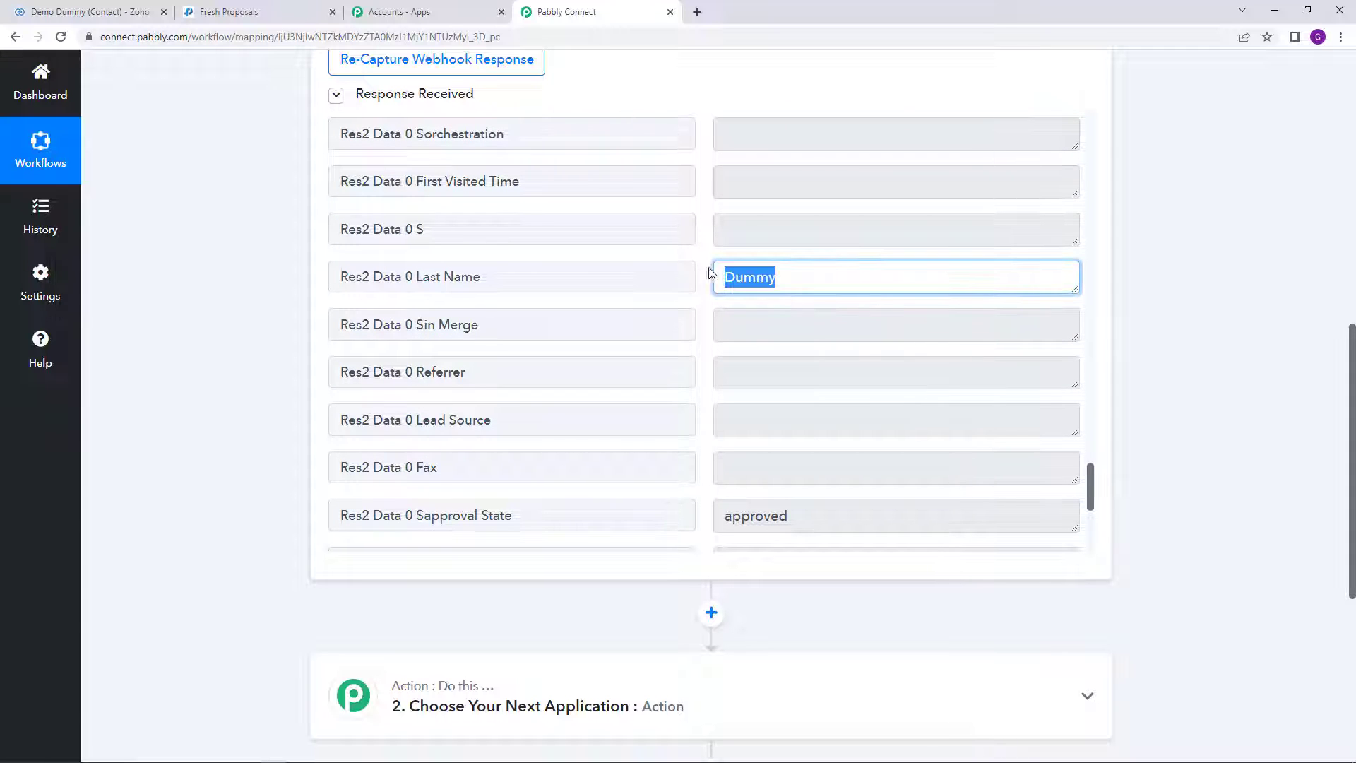
{"action": "scroll", "coordinate": [1069, 413], "scroll_direction": "up", "scroll_amount": 2}
{"action": "left_click_drag", "start_coordinate": [830, 232], "coordinate": [702, 232]}
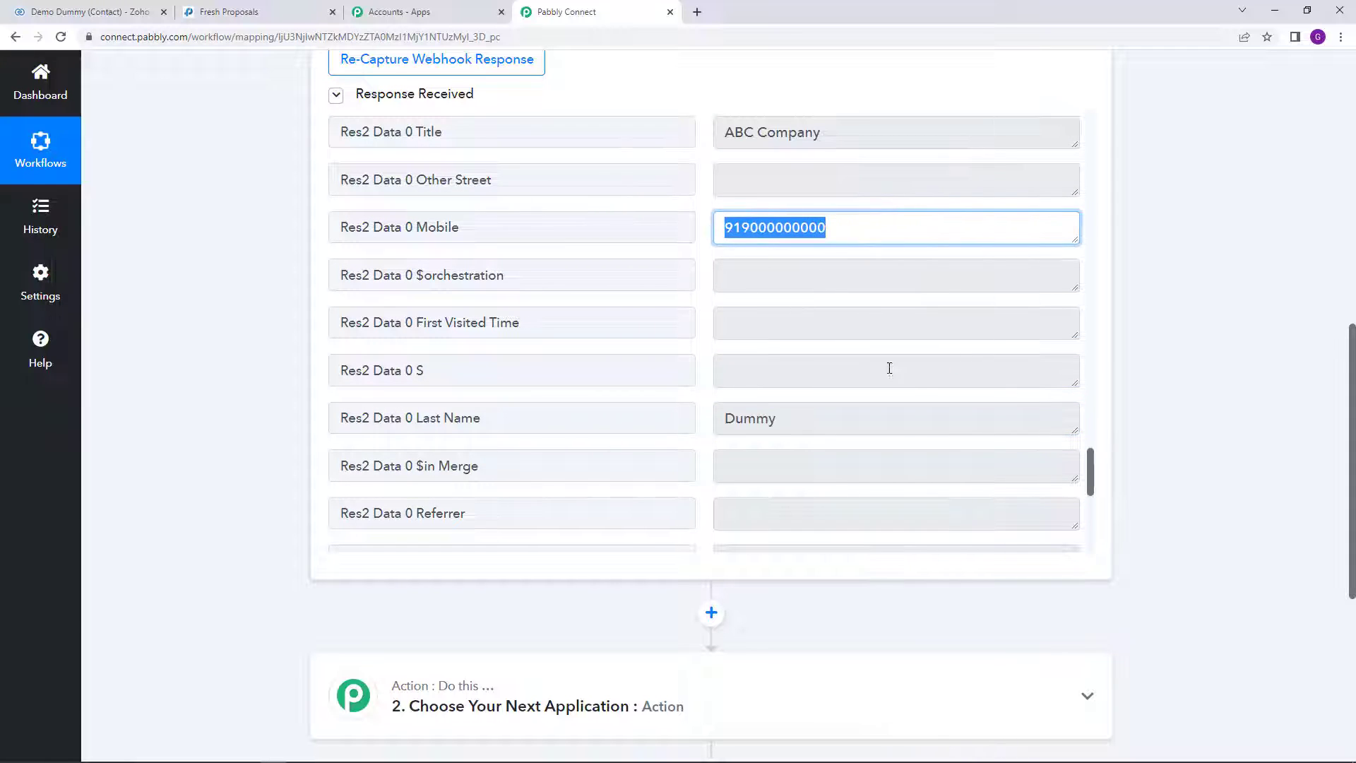
{"action": "scroll", "coordinate": [890, 369], "scroll_direction": "down", "scroll_amount": 3}
{"action": "scroll", "coordinate": [848, 374], "scroll_direction": "down", "scroll_amount": 2}
{"action": "scroll", "coordinate": [821, 424], "scroll_direction": "down", "scroll_amount": 2}
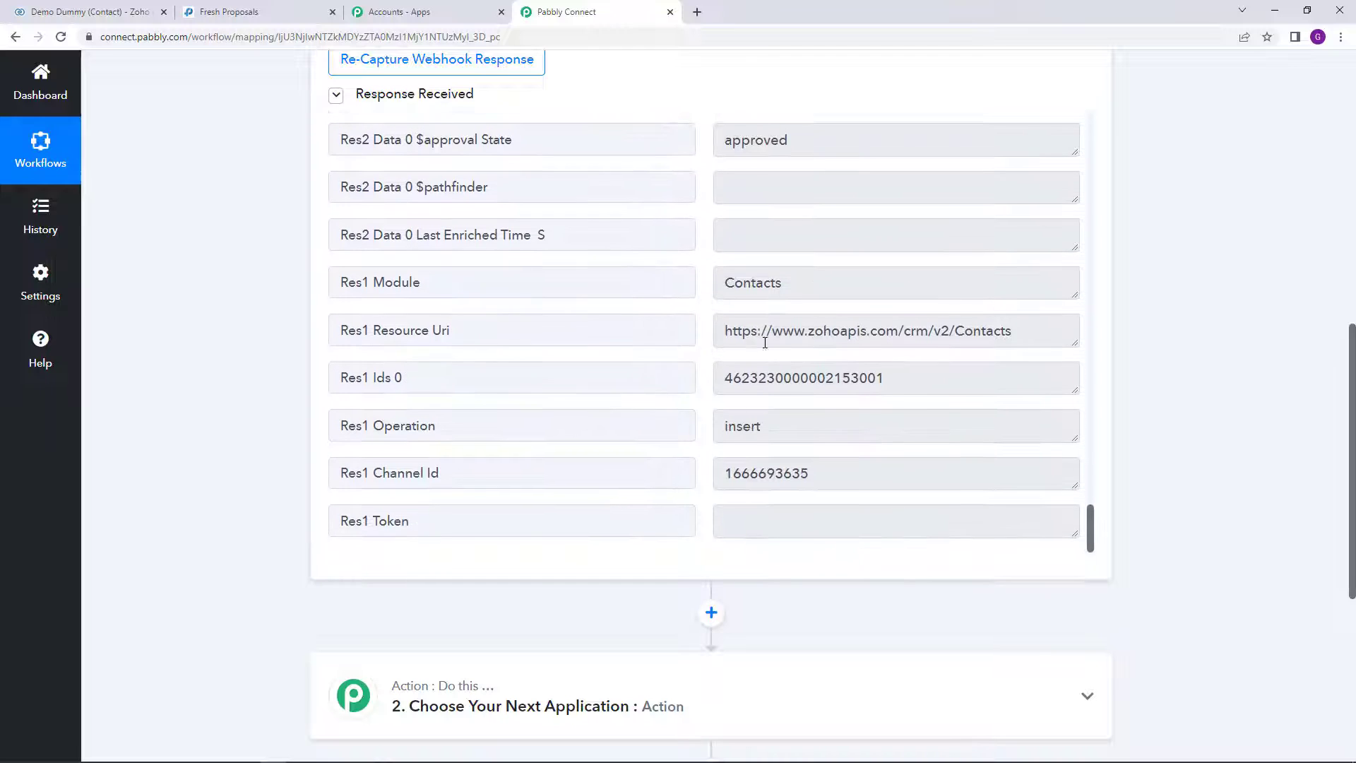
{"action": "scroll", "coordinate": [823, 454], "scroll_direction": "down", "scroll_amount": 3}
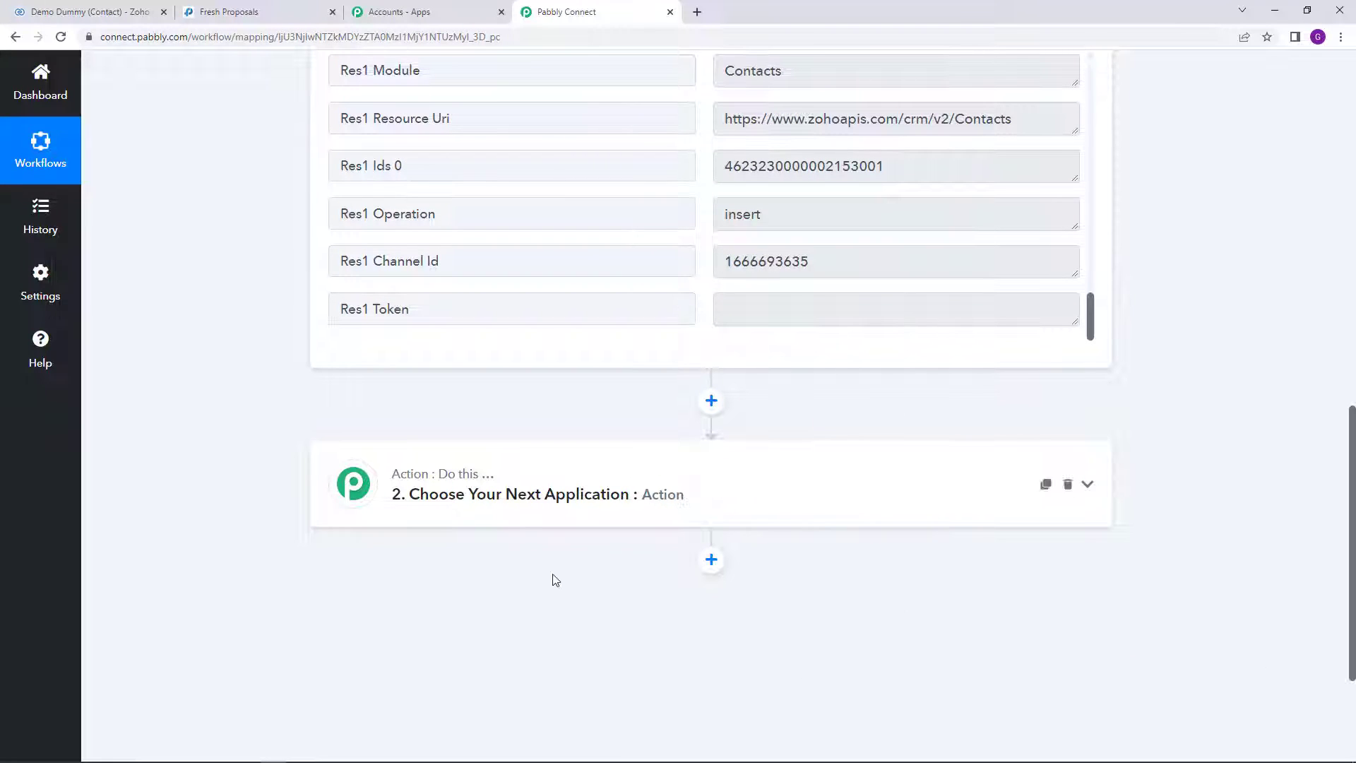
Step: Search 'FRESH' to pick Fresh Proposals as the action app, with the Create Client event
{"action": "left_click", "coordinate": [614, 470]}
{"action": "left_click", "coordinate": [445, 439]}
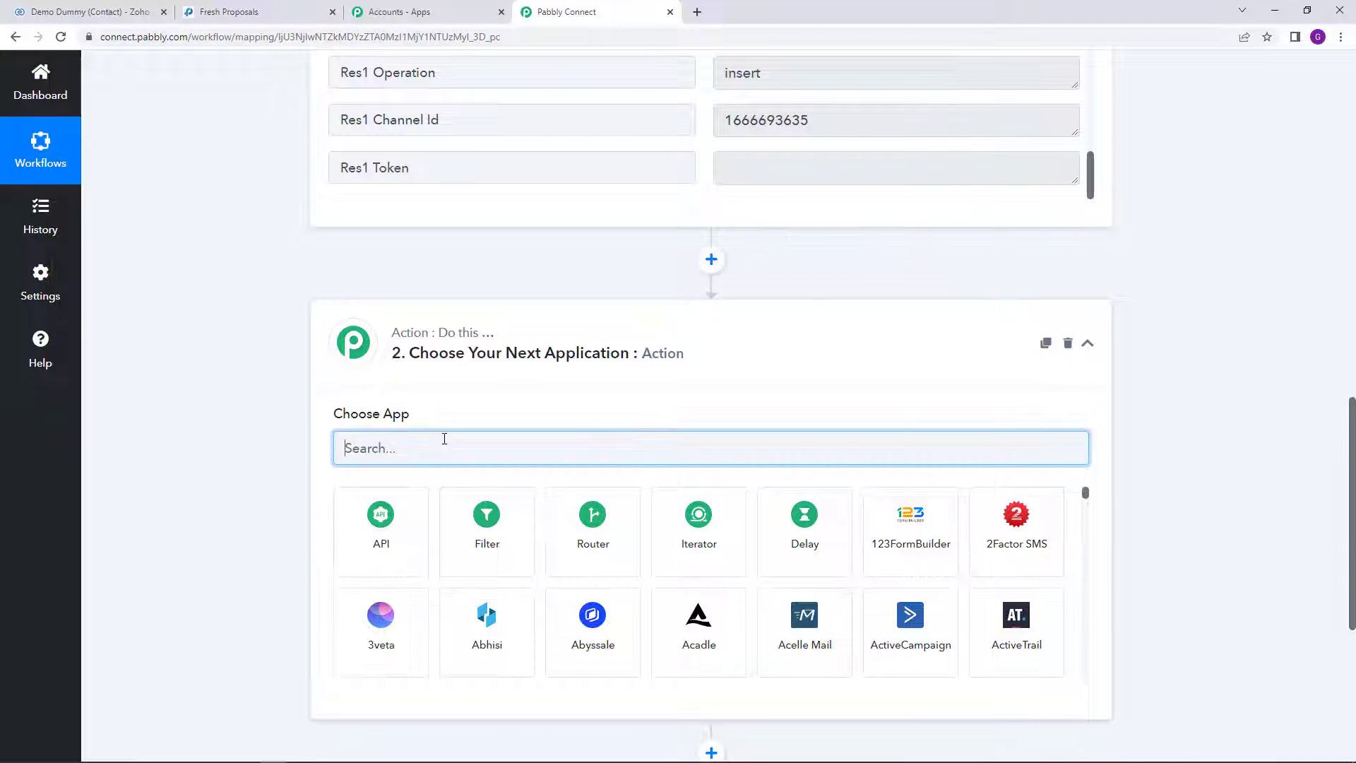
{"action": "type", "text": "FRESH"}
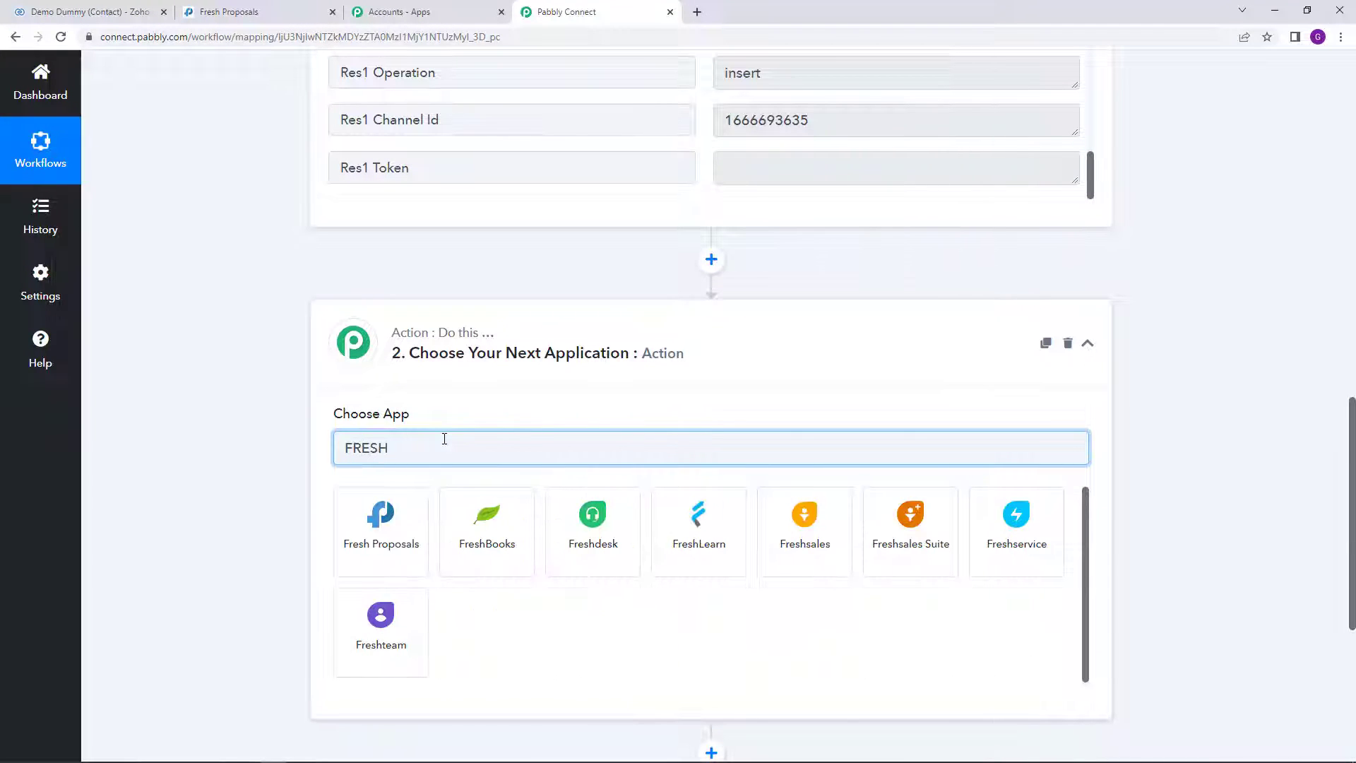
{"action": "left_click", "coordinate": [408, 520]}
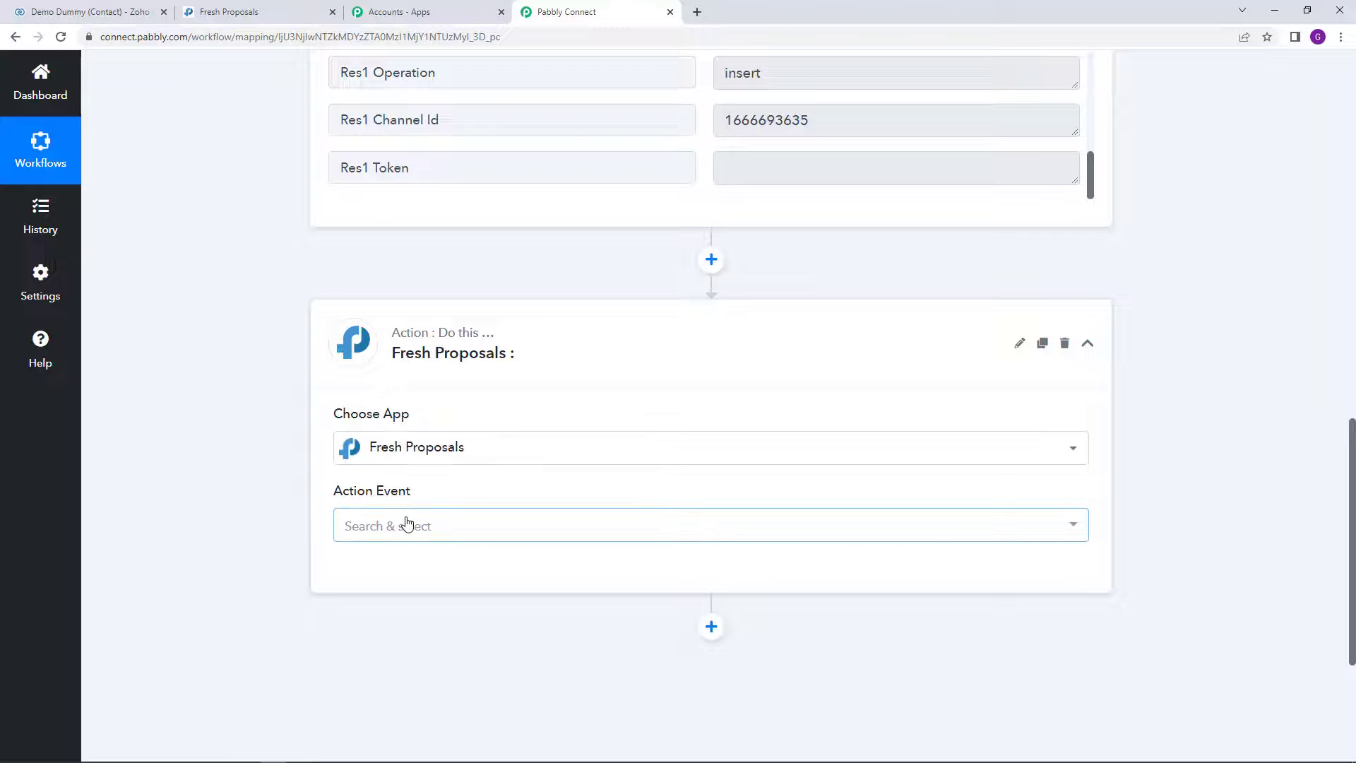
{"action": "left_click", "coordinate": [525, 534]}
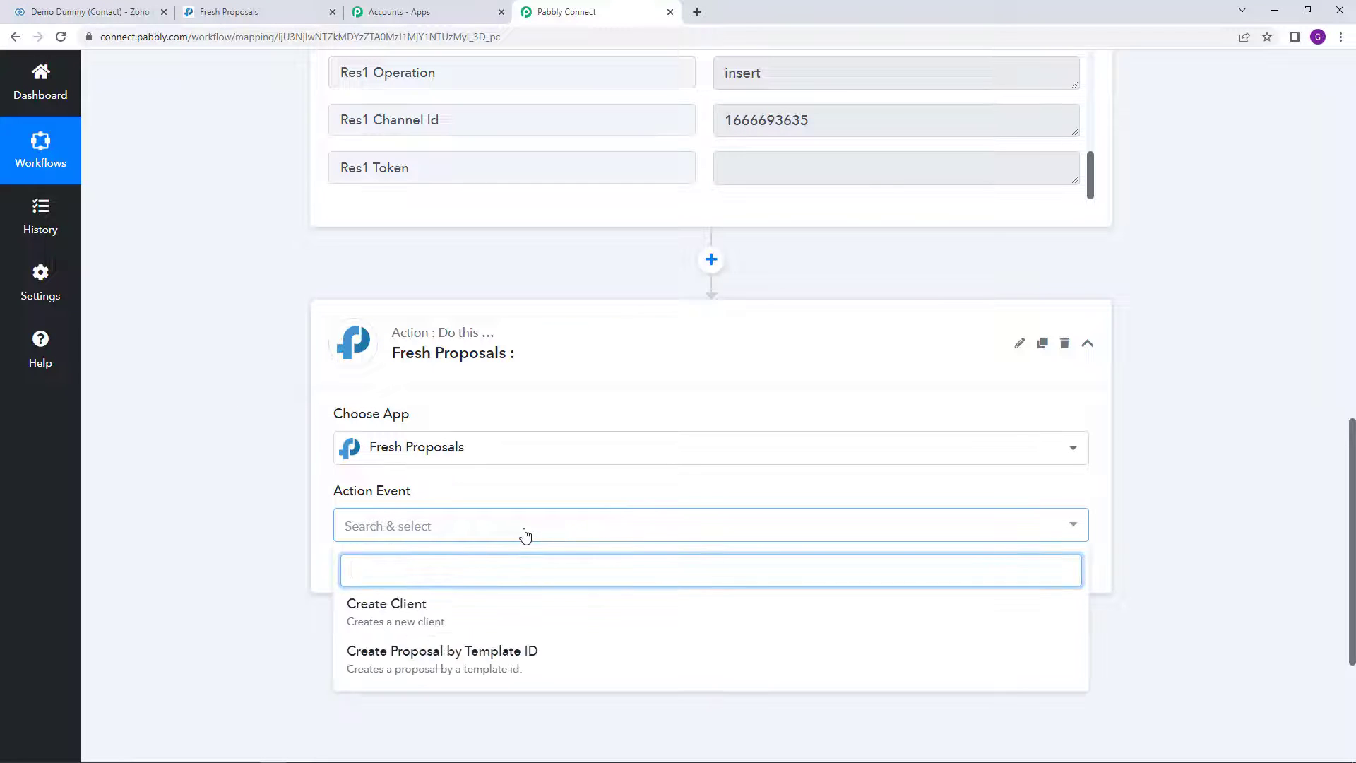
{"action": "scroll", "coordinate": [524, 534], "scroll_direction": "down", "scroll_amount": 2}
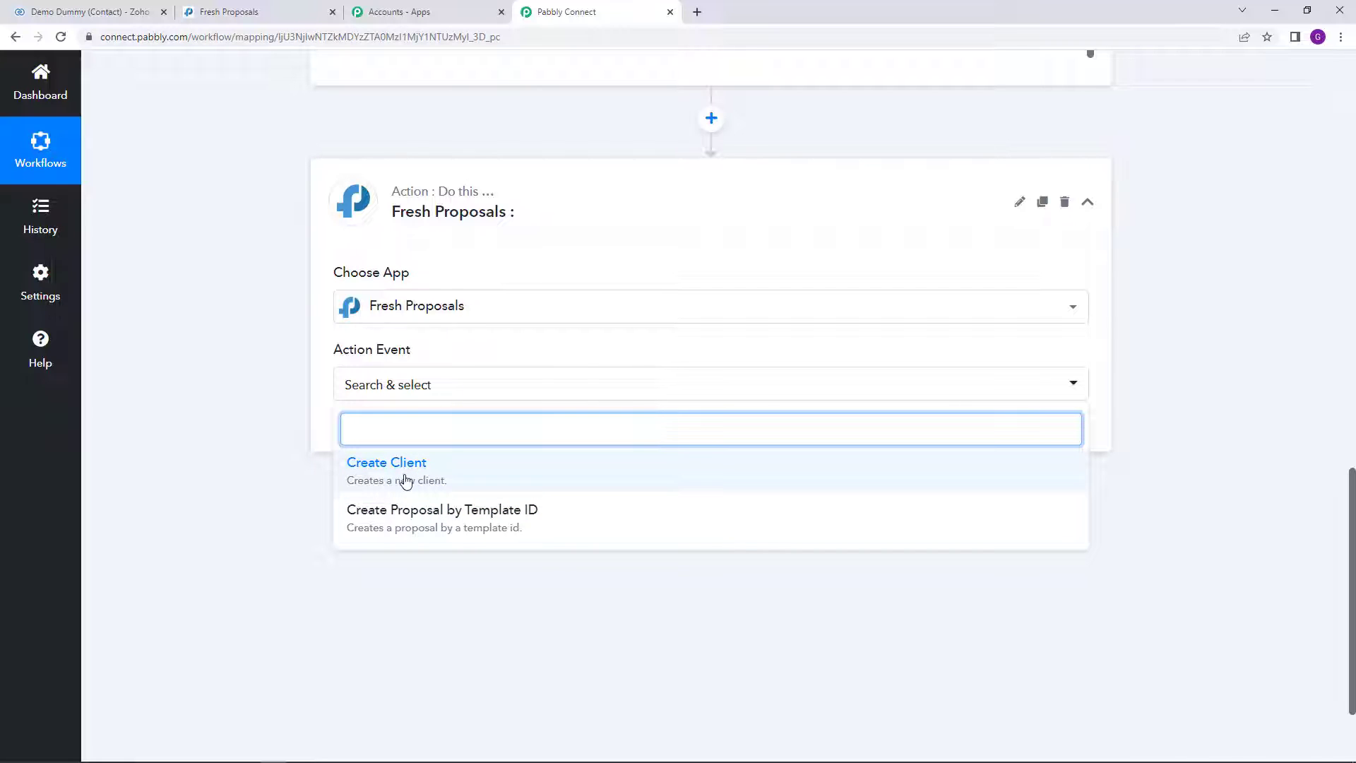
{"action": "left_click", "coordinate": [374, 483]}
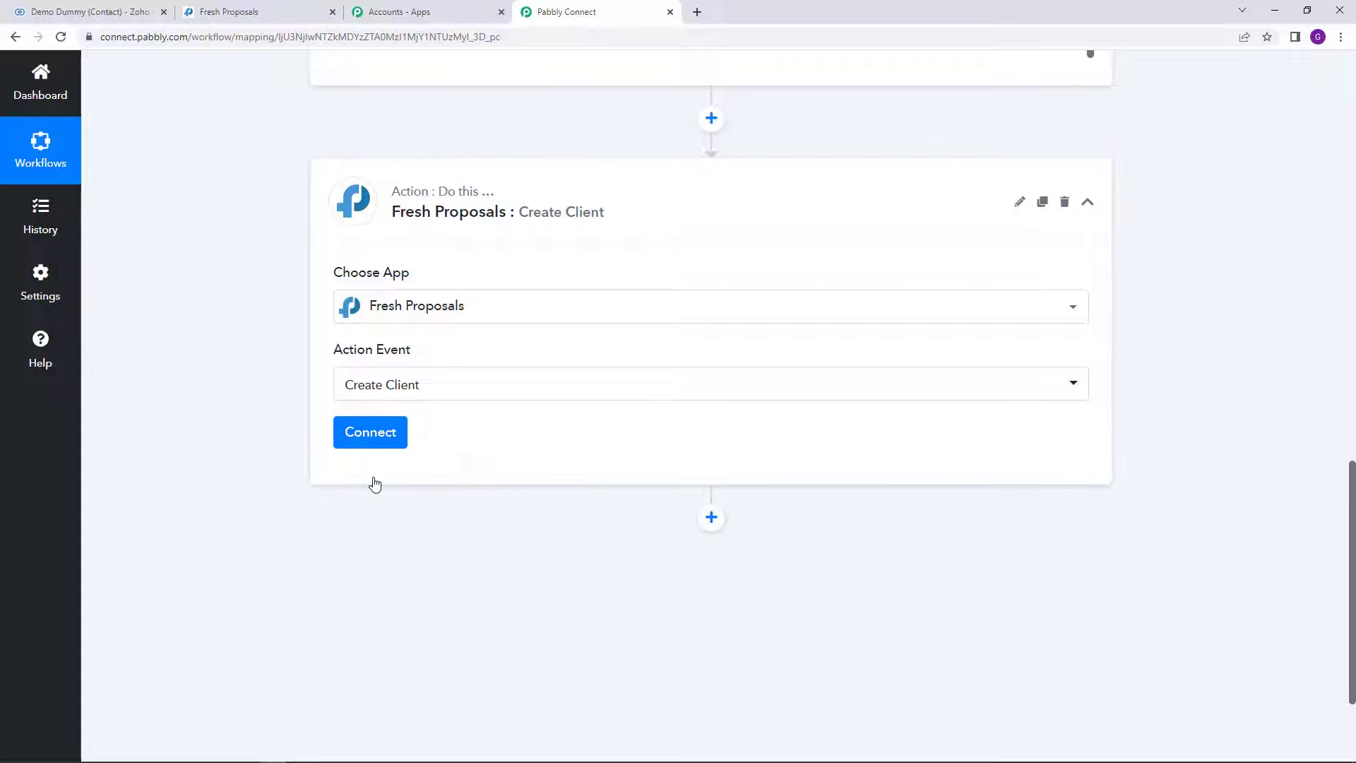
Step: Add a new Fresh Proposals account connection, then go to Fresh Proposals for the API key
{"action": "left_click", "coordinate": [379, 436]}
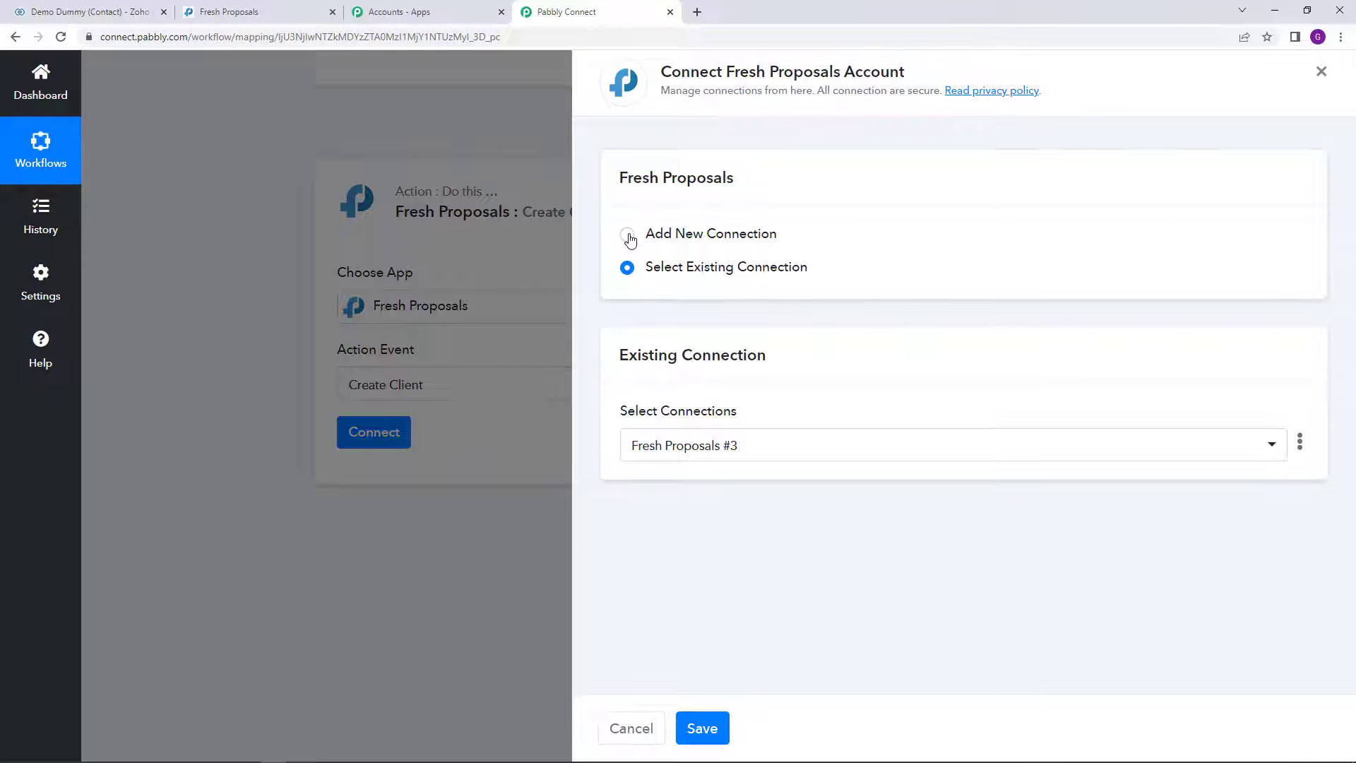
{"action": "left_click", "coordinate": [628, 236]}
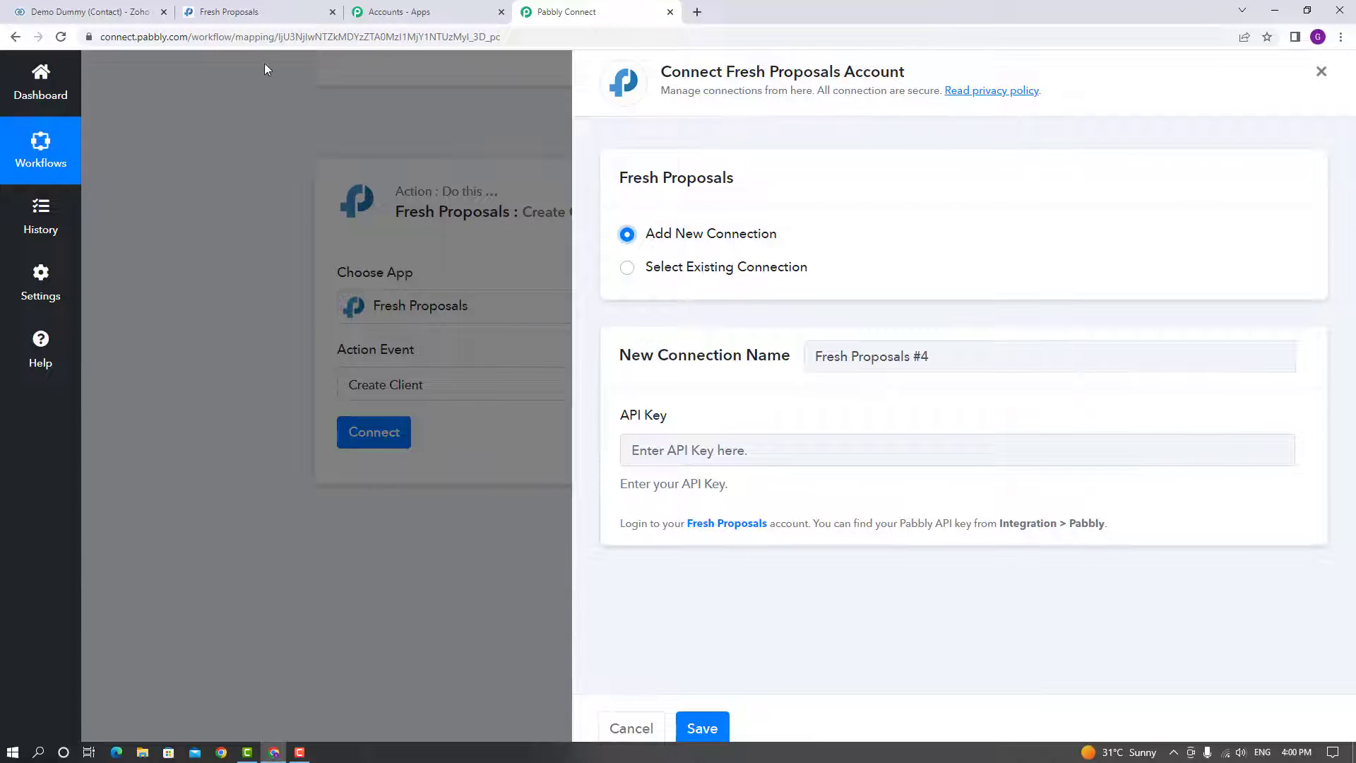
{"action": "left_click", "coordinate": [269, 7]}
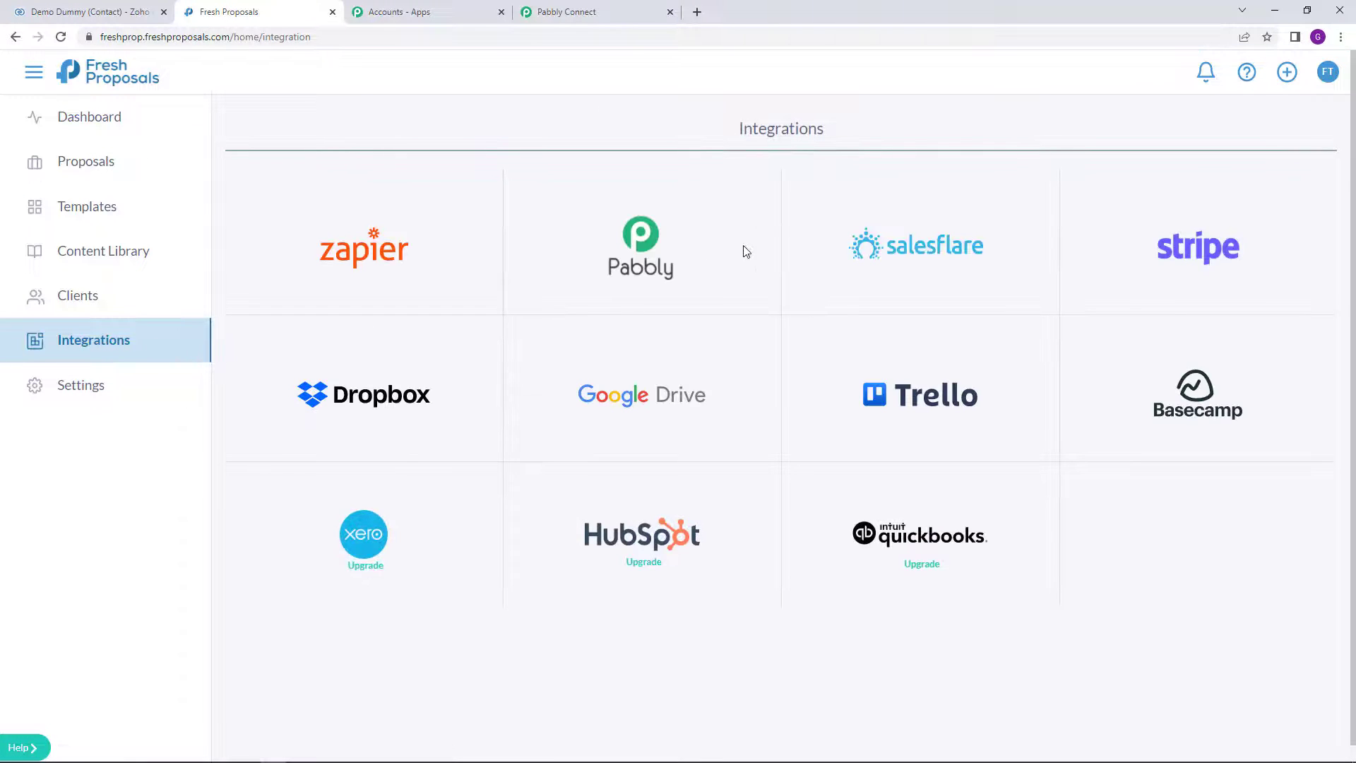
Step: Open the Pabbly integration in Fresh Proposals and copy its API key
{"action": "left_click", "coordinate": [647, 263]}
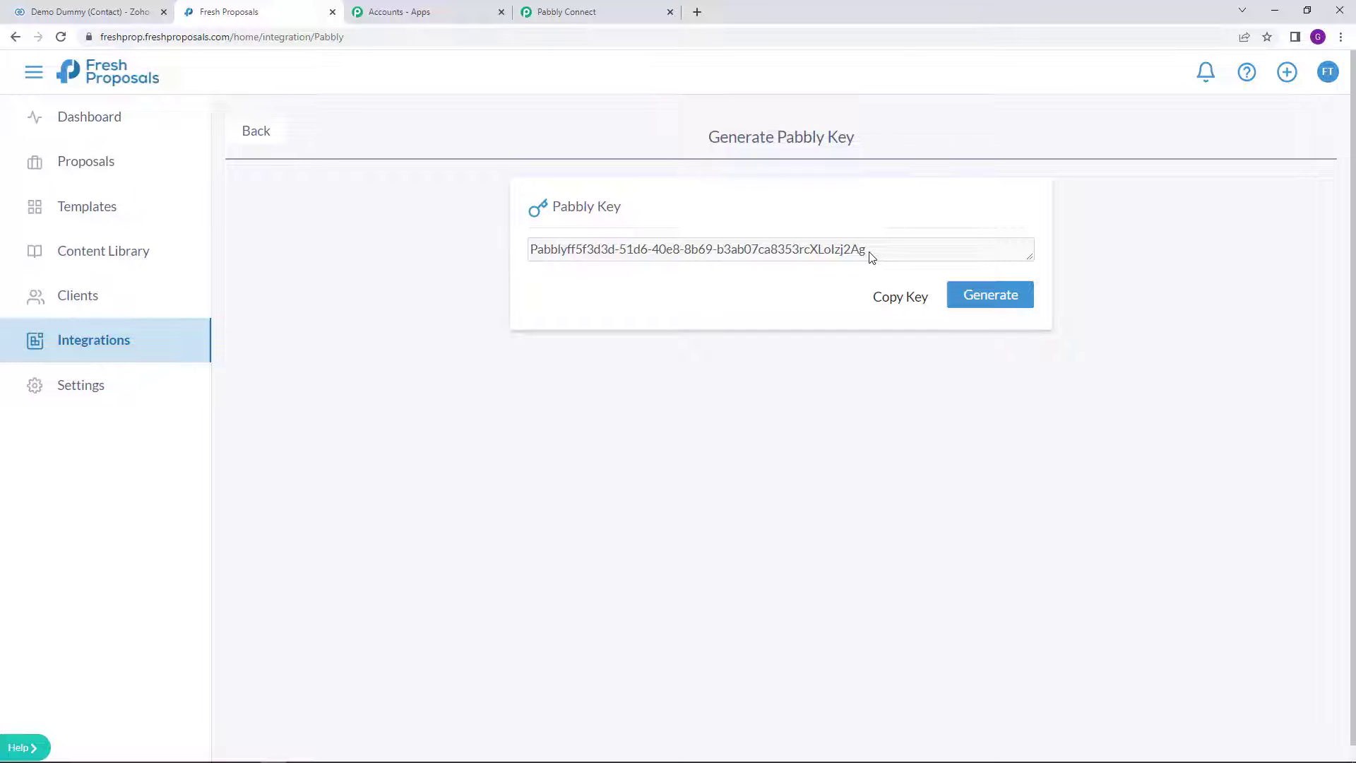
{"action": "left_click", "coordinate": [915, 300]}
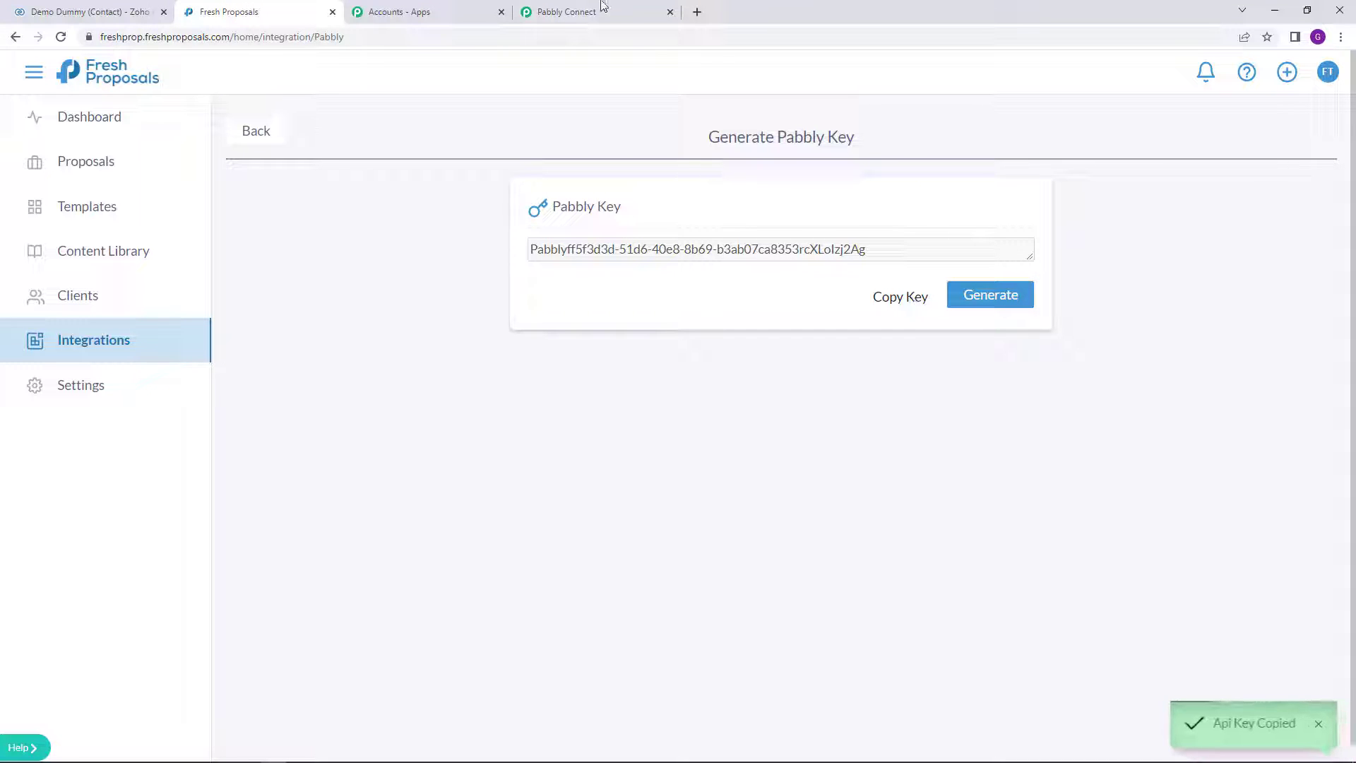
{"action": "left_click", "coordinate": [602, 6]}
Step: Paste the copied key into the API Key field and save the Fresh Proposals connection
{"action": "right_click", "coordinate": [651, 449]}
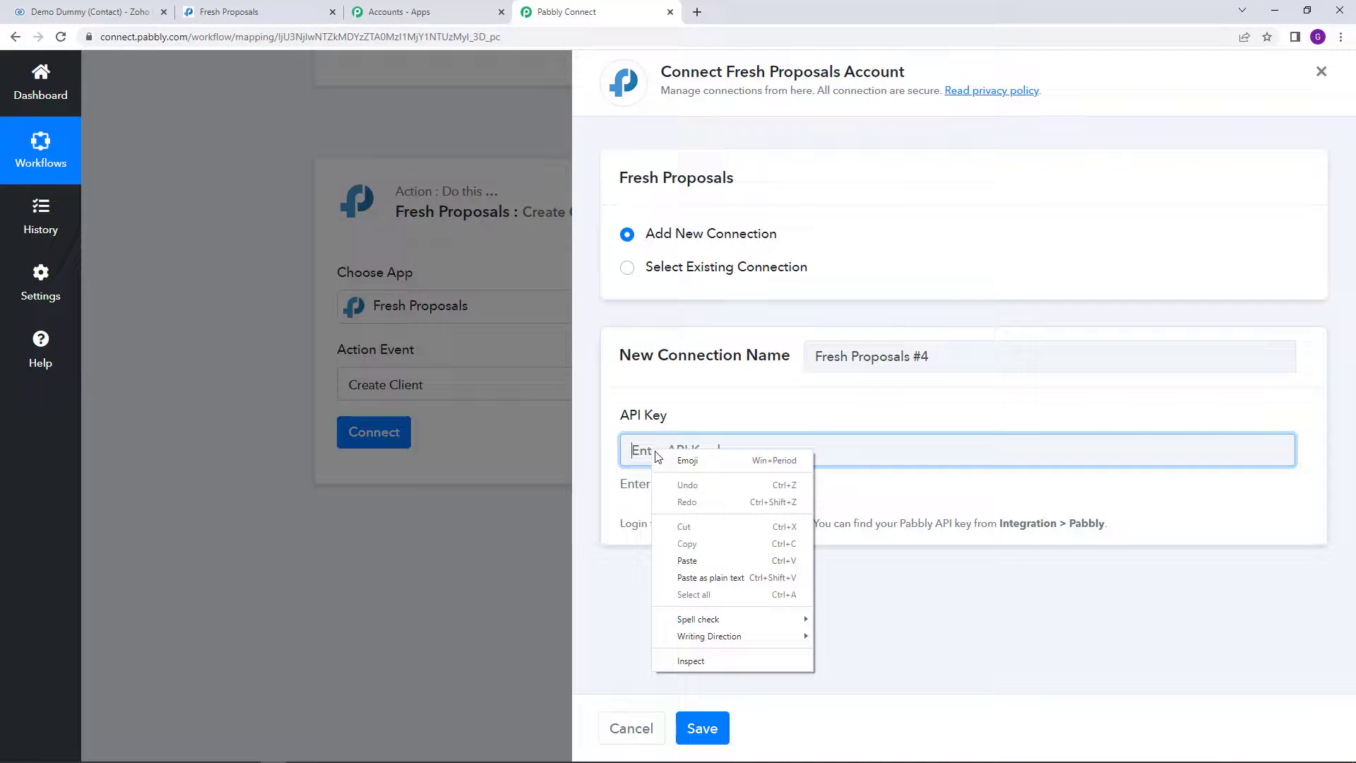
{"action": "left_click", "coordinate": [722, 560]}
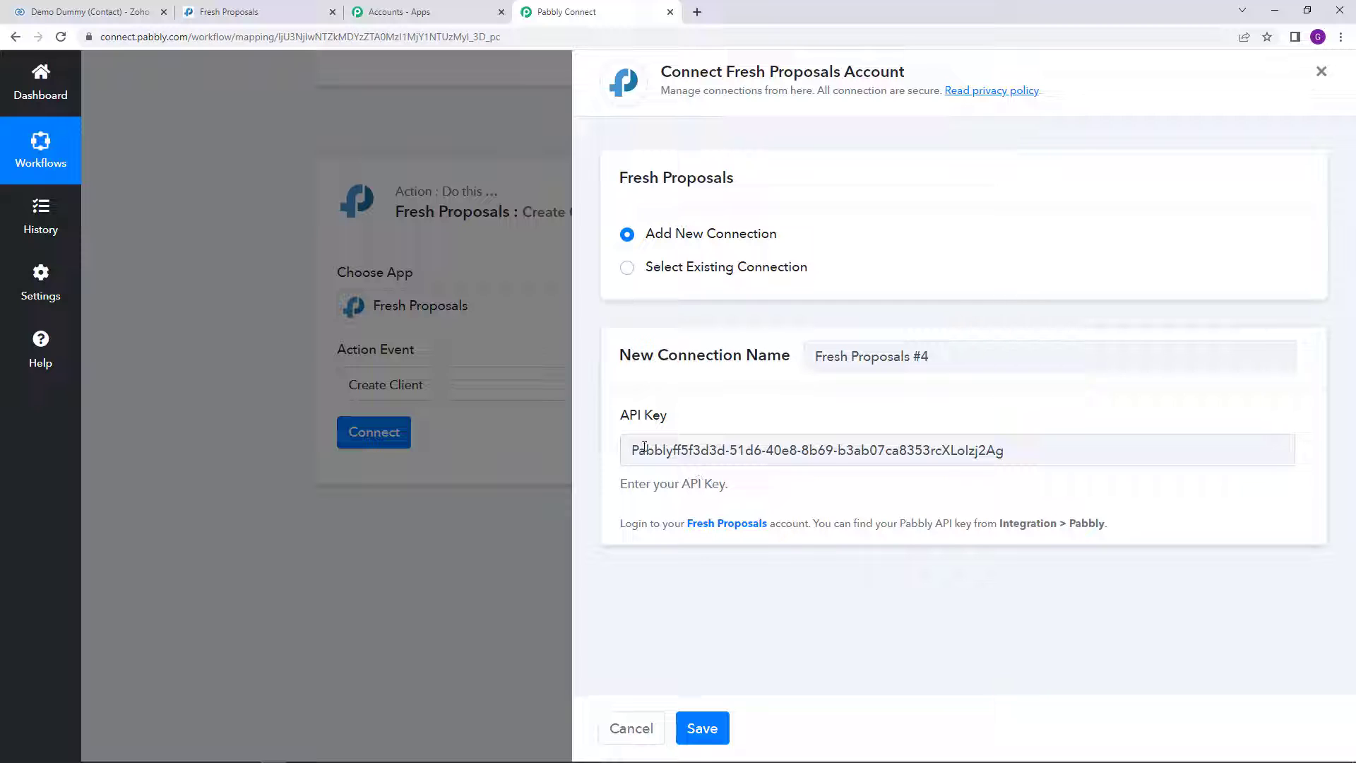
{"action": "left_click", "coordinate": [723, 729]}
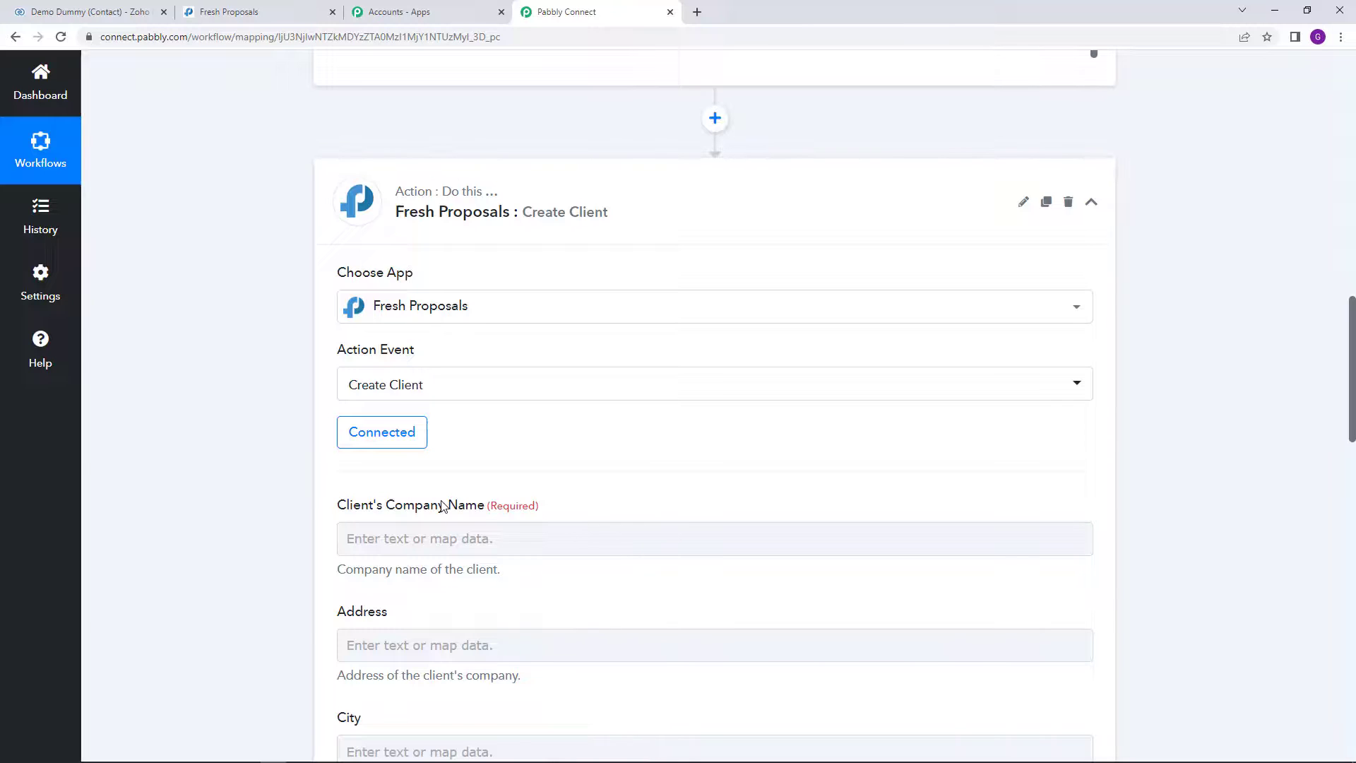
Step: Check the Title value in the Zoho response, then open mapping data for Client's Company Name
{"action": "scroll", "coordinate": [451, 567], "scroll_direction": "down", "scroll_amount": 5}
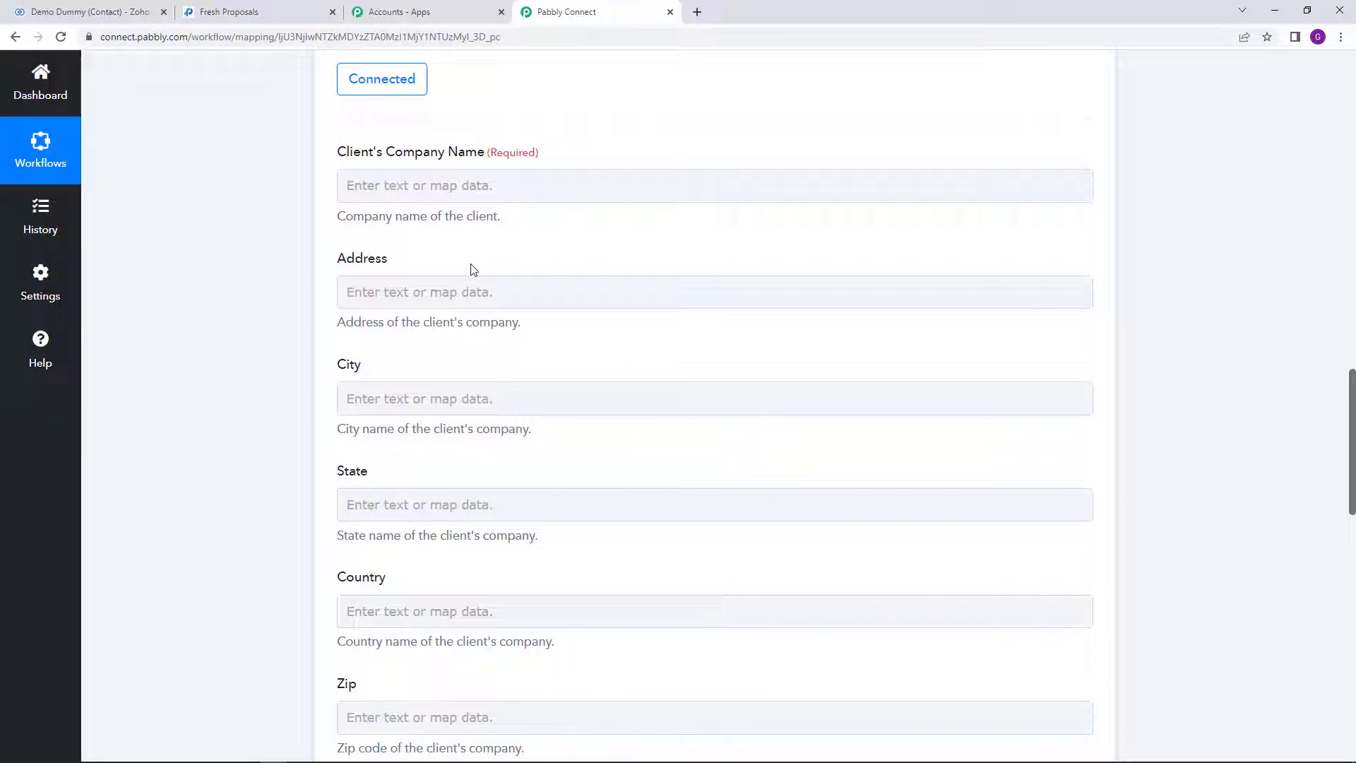
{"action": "scroll", "coordinate": [473, 269], "scroll_direction": "up", "scroll_amount": 1}
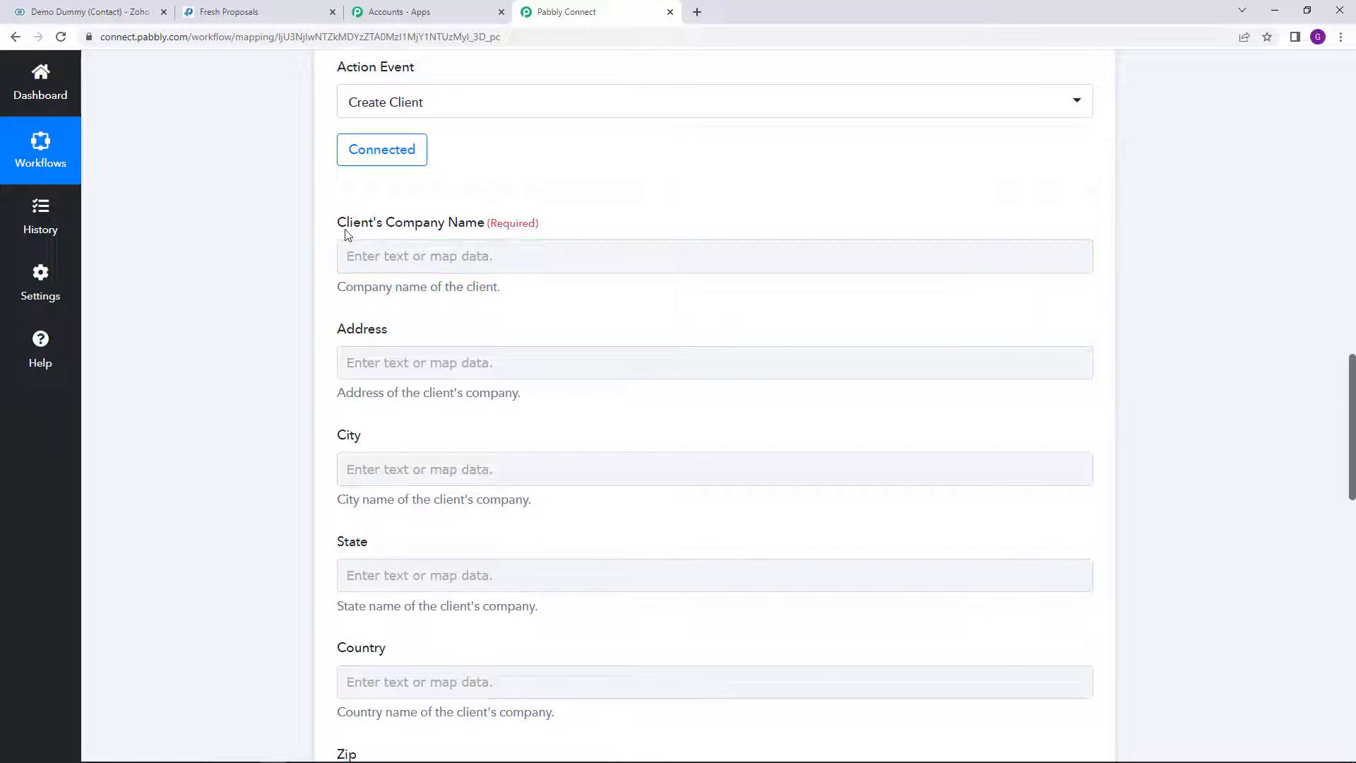
{"action": "scroll", "coordinate": [475, 234], "scroll_direction": "up", "scroll_amount": 10}
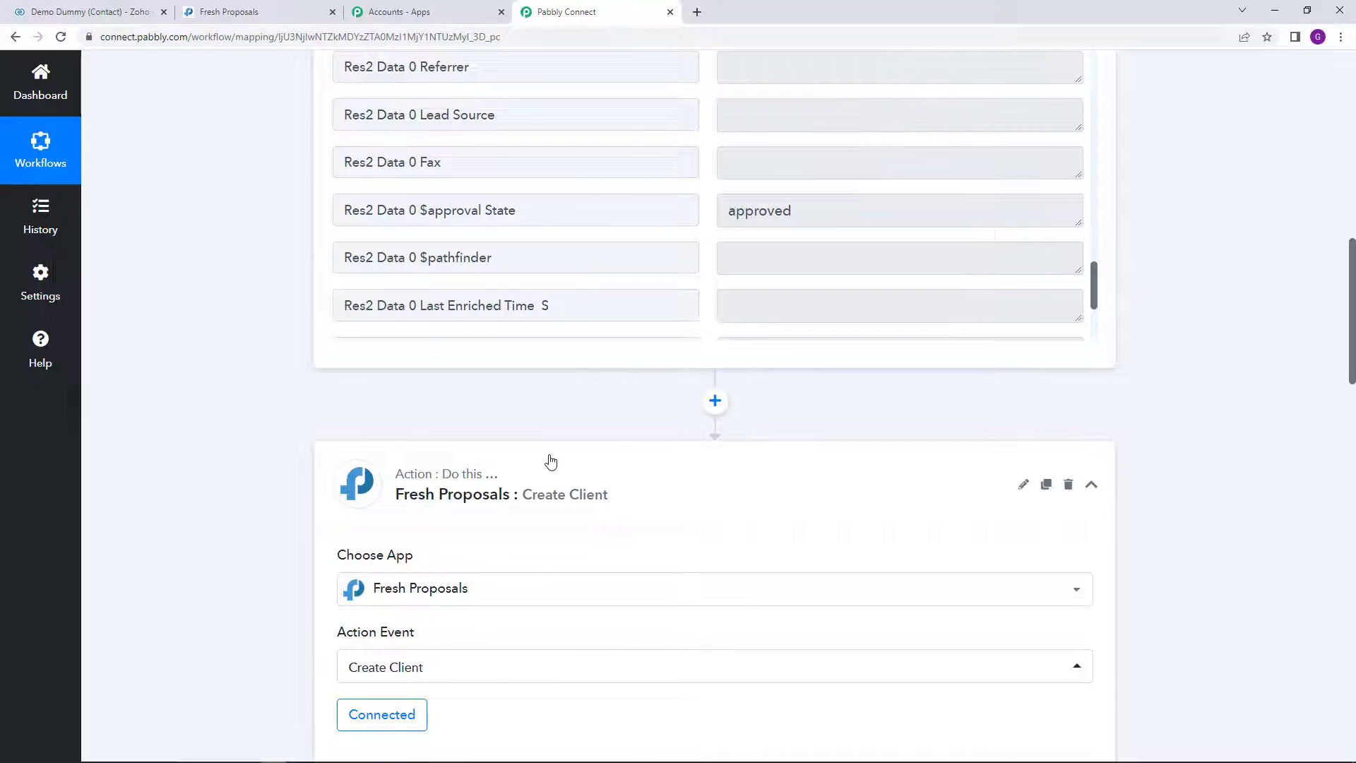
{"action": "scroll", "coordinate": [1024, 275], "scroll_direction": "up", "scroll_amount": 10}
{"action": "scroll", "coordinate": [963, 332], "scroll_direction": "down", "scroll_amount": 2}
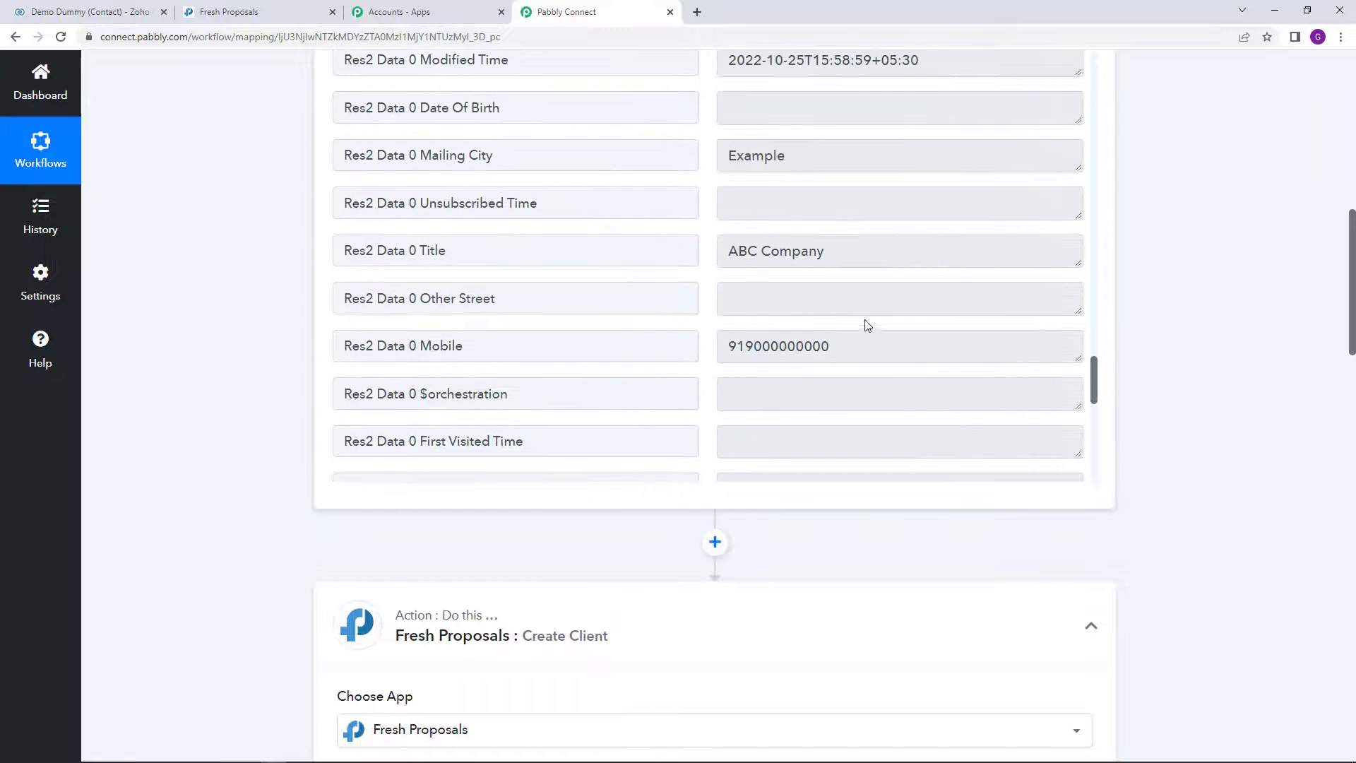
{"action": "left_click_drag", "start_coordinate": [838, 257], "coordinate": [693, 257]}
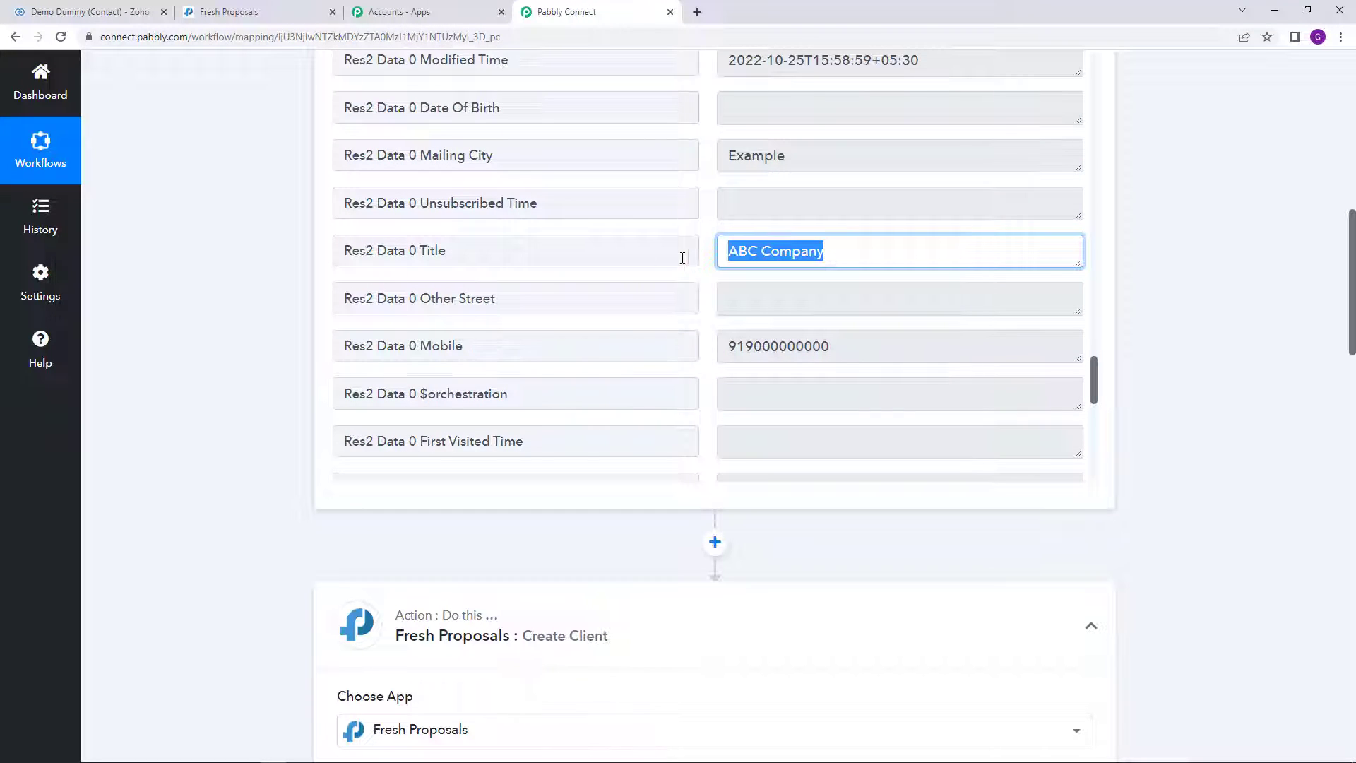
{"action": "scroll", "coordinate": [715, 303], "scroll_direction": "down", "scroll_amount": 5}
{"action": "scroll", "coordinate": [638, 548], "scroll_direction": "down", "scroll_amount": 8}
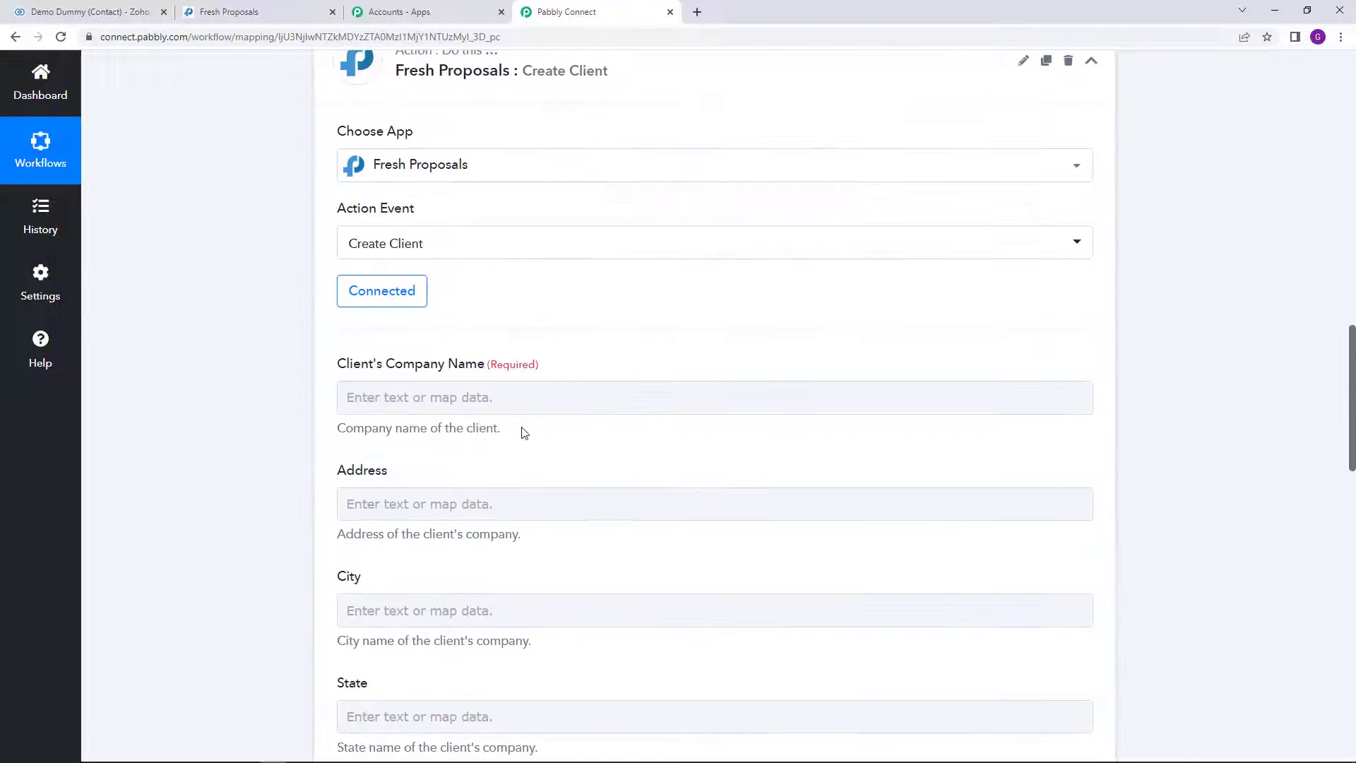
{"action": "scroll", "coordinate": [504, 397], "scroll_direction": "down", "scroll_amount": 1}
{"action": "left_click", "coordinate": [493, 334]}
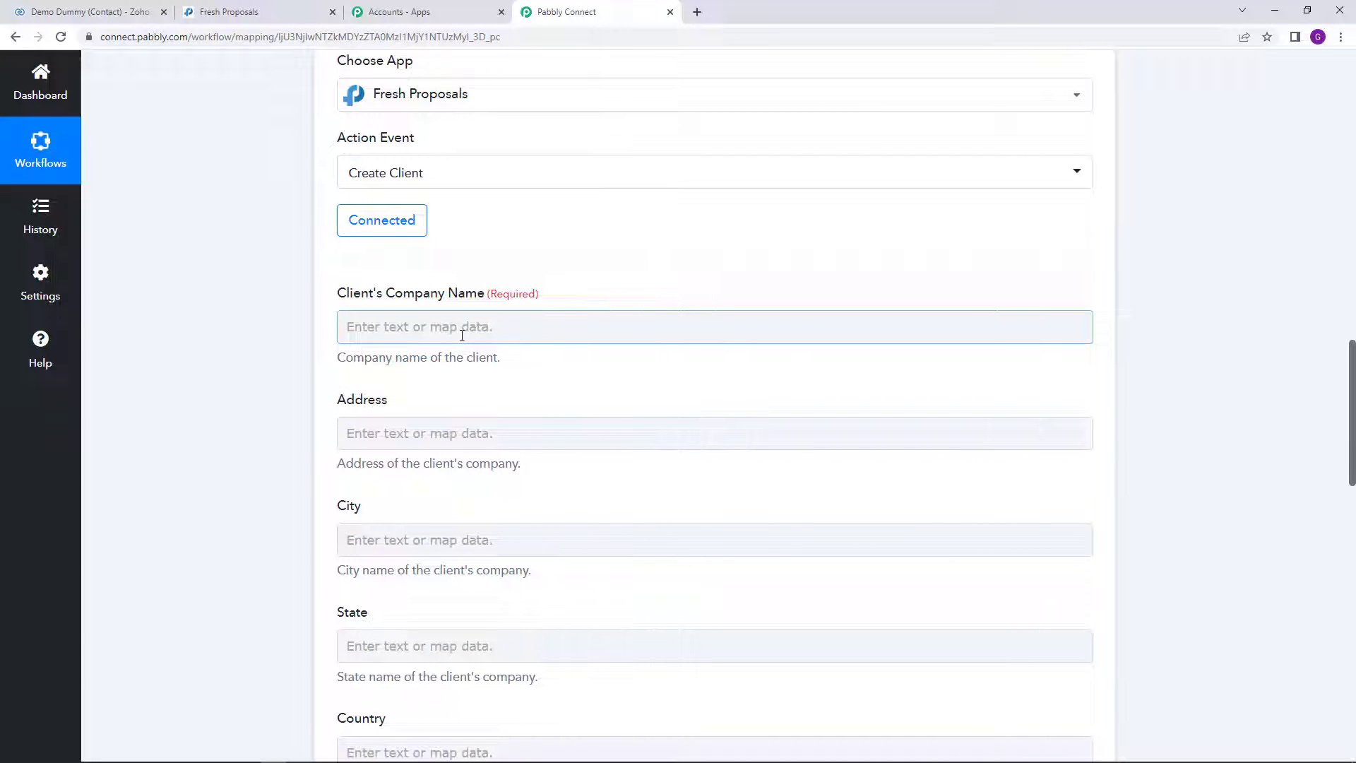
{"action": "scroll", "coordinate": [779, 311], "scroll_direction": "up", "scroll_amount": 9}
{"action": "scroll", "coordinate": [767, 212], "scroll_direction": "up", "scroll_amount": 3}
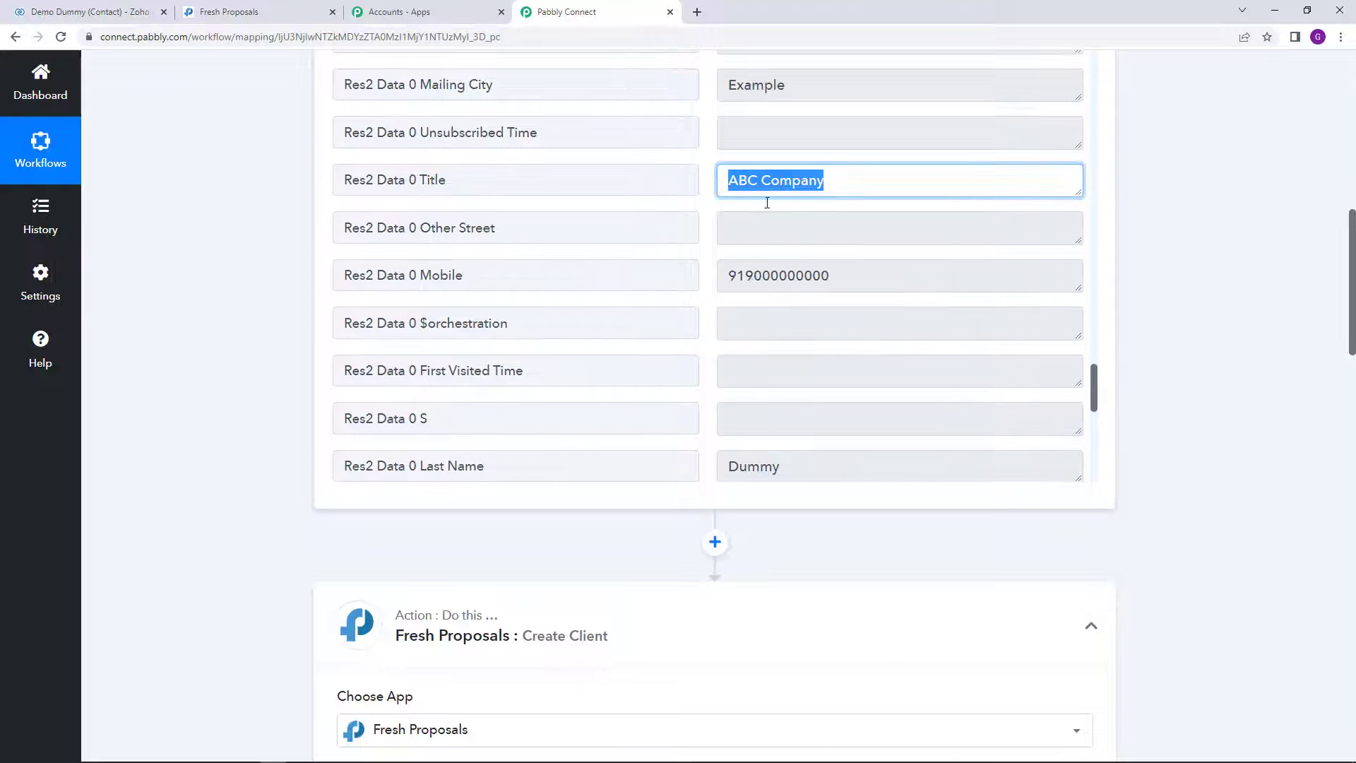
{"action": "scroll", "coordinate": [508, 465], "scroll_direction": "down", "scroll_amount": 5}
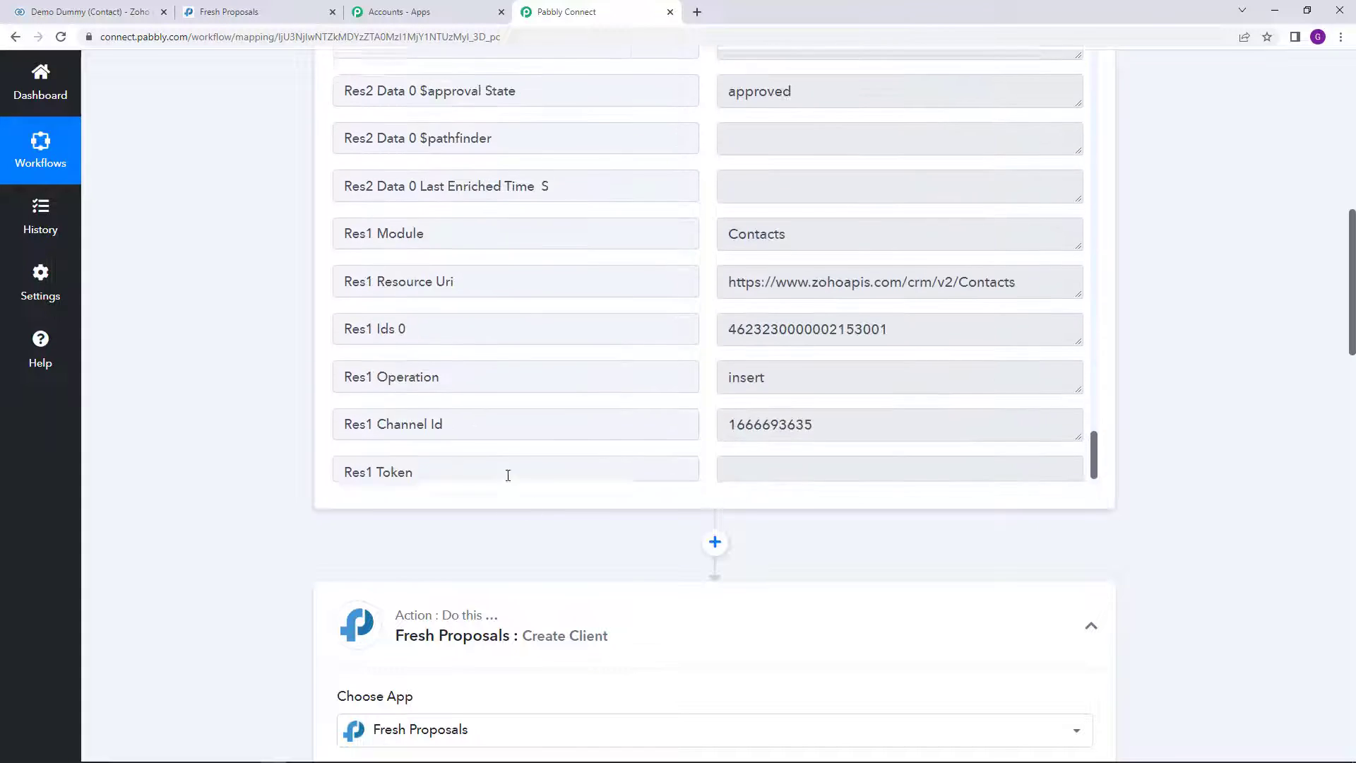
{"action": "scroll", "coordinate": [515, 518], "scroll_direction": "down", "scroll_amount": 9}
{"action": "left_click", "coordinate": [453, 323]}
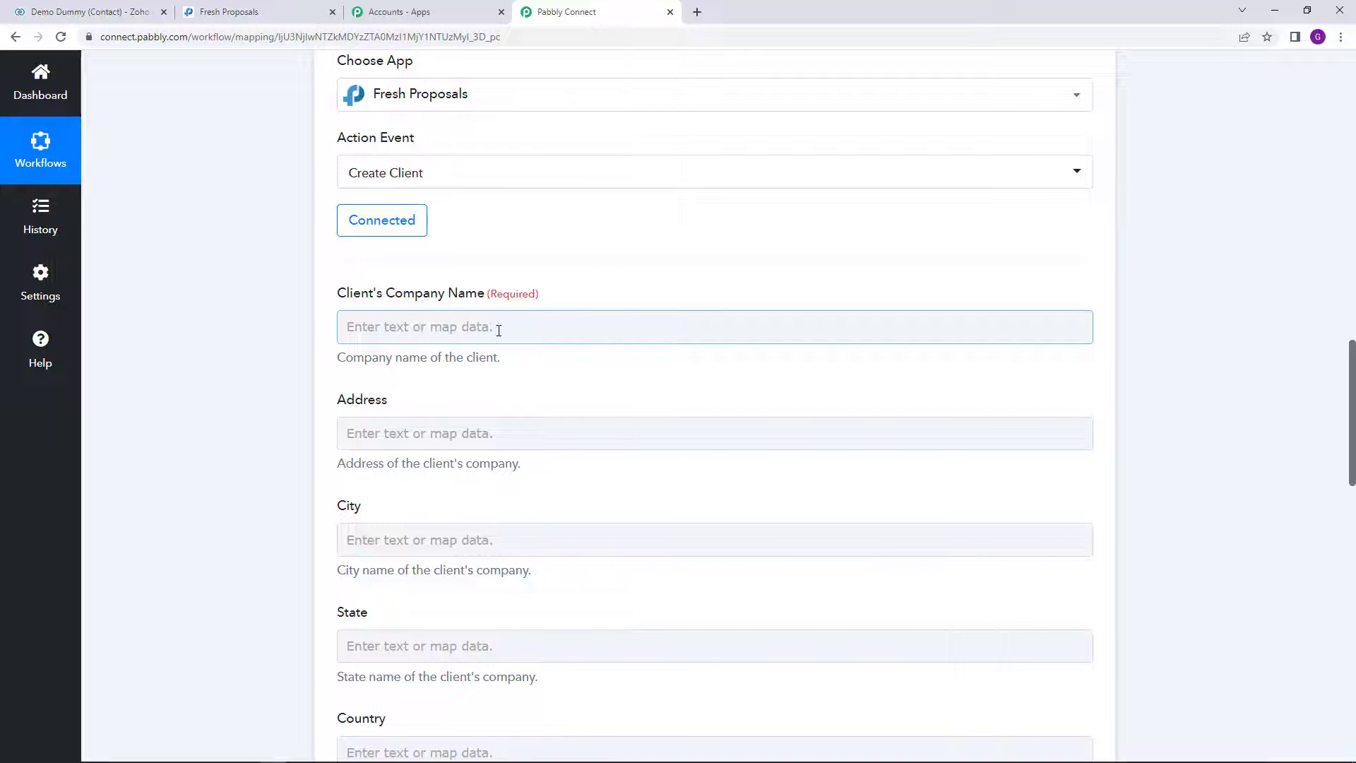
{"action": "left_click", "coordinate": [401, 328]}
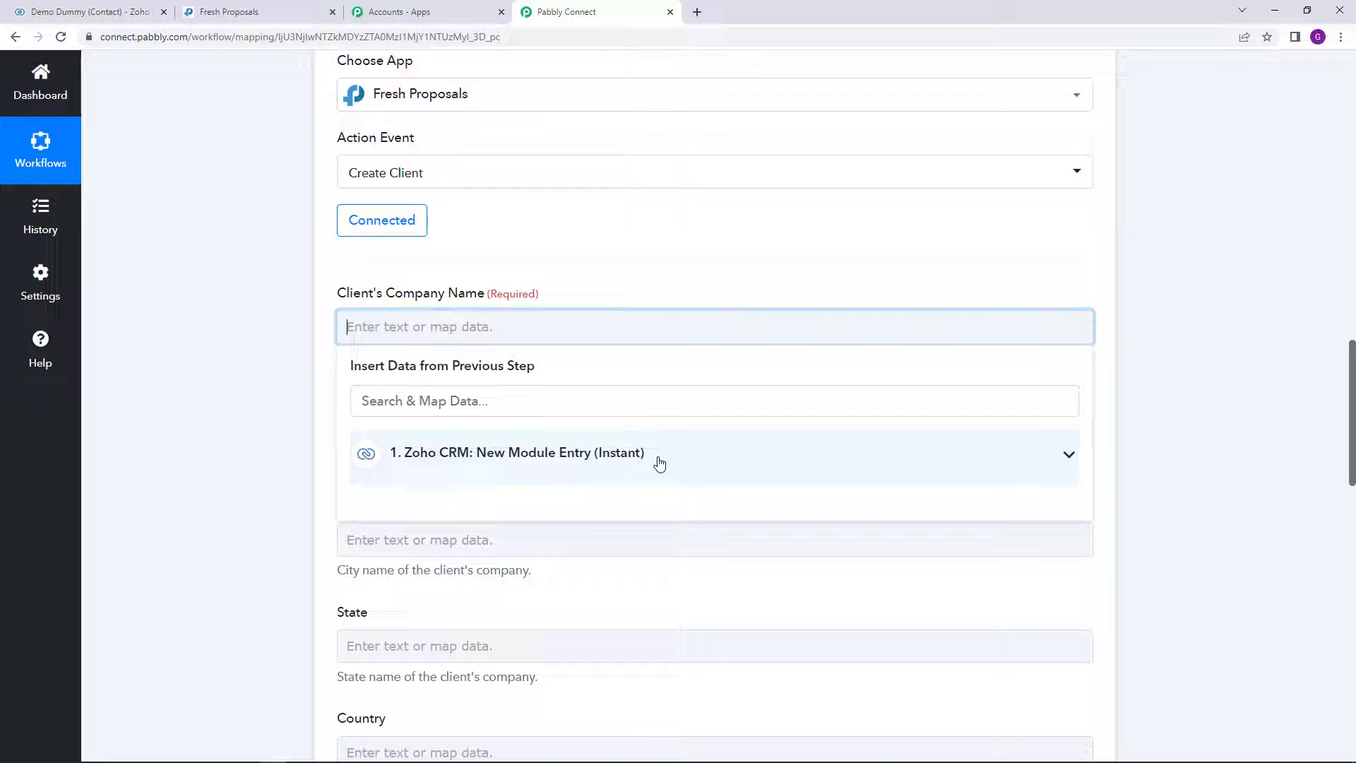
Step: Map Client's Company Name to the Zoho contact's Title, ABC Company, found by searching 'AB'
{"action": "left_click", "coordinate": [875, 459]}
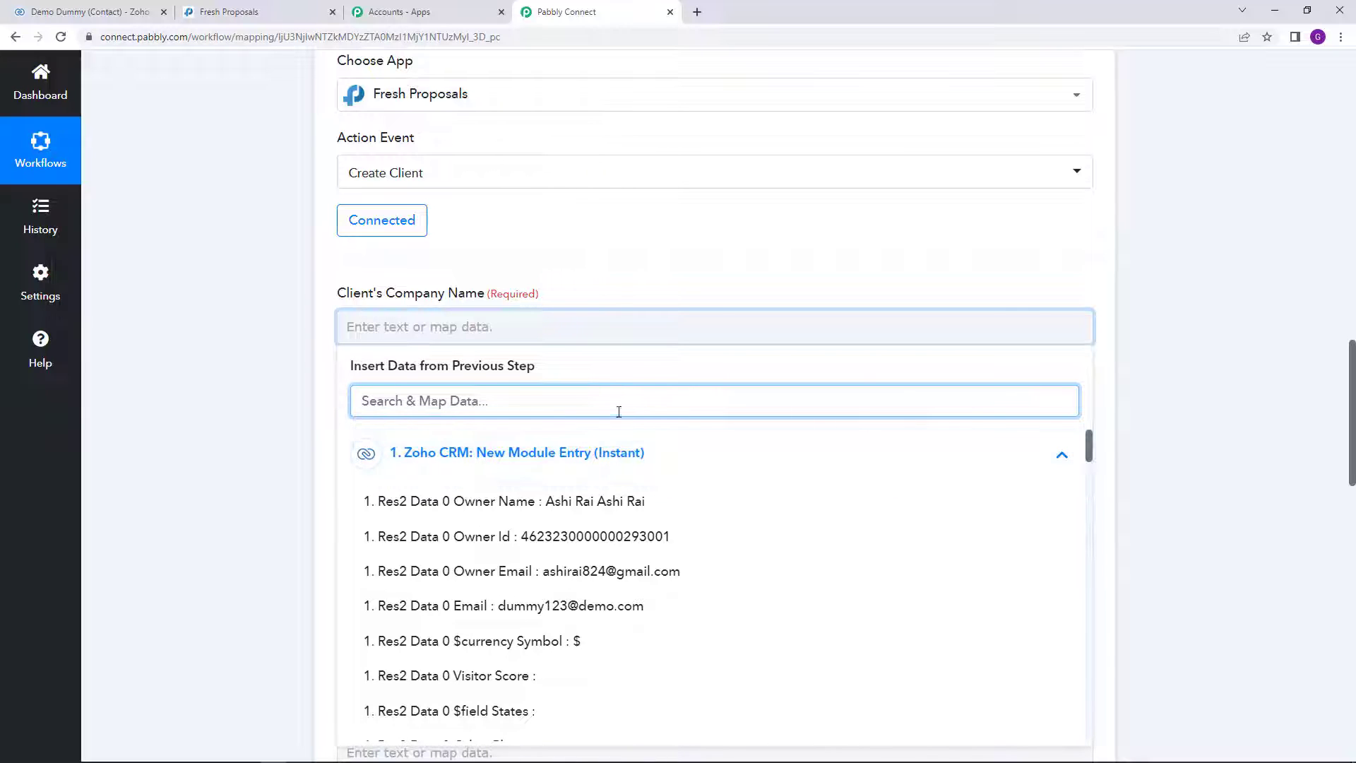
{"action": "type", "text": "AB"}
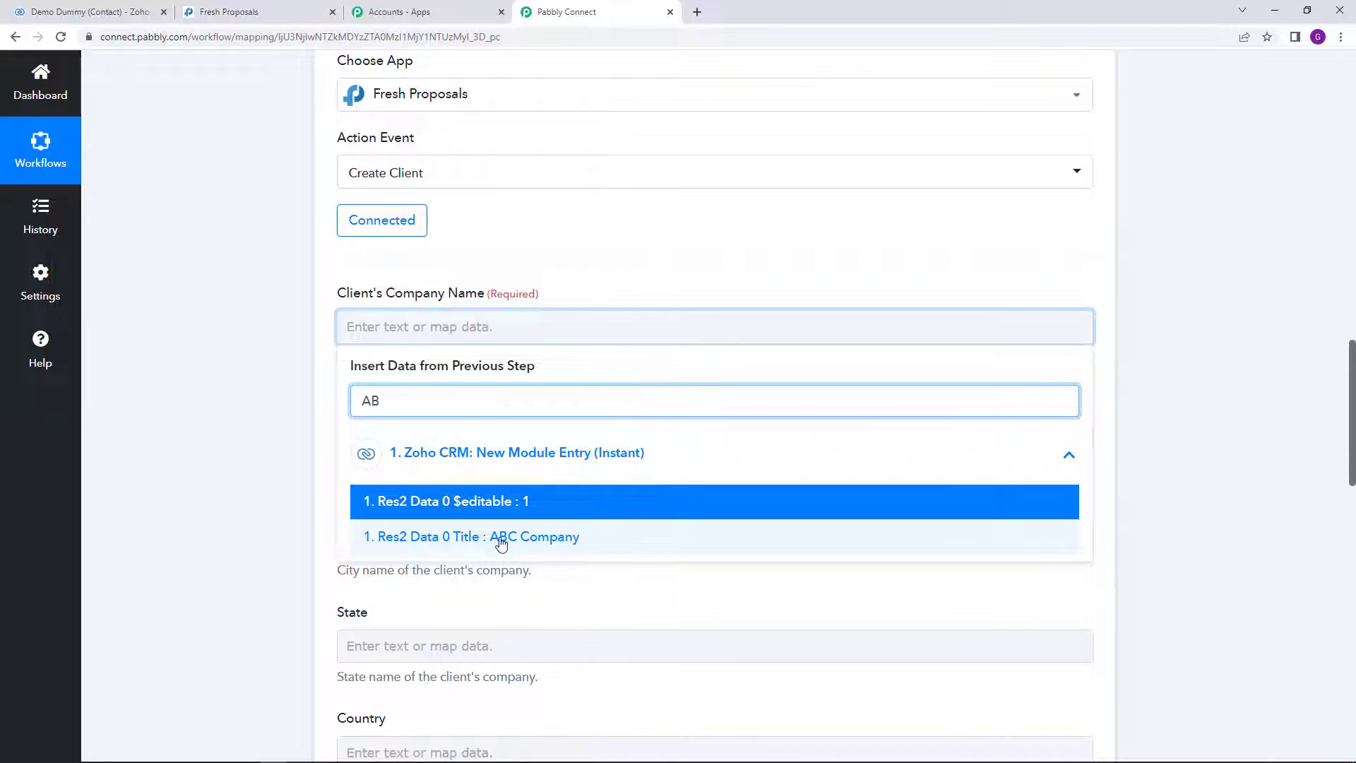
{"action": "left_click", "coordinate": [502, 538]}
{"action": "left_click", "coordinate": [585, 279]}
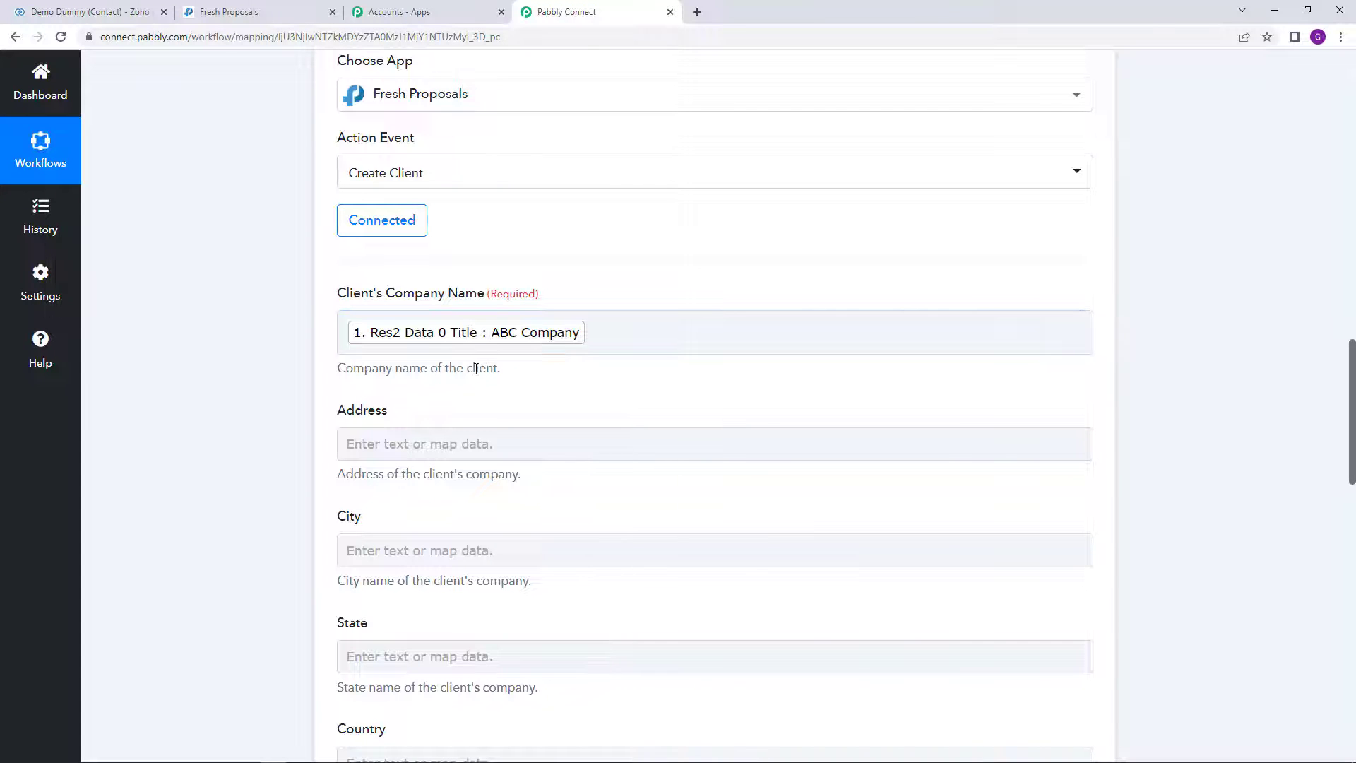
{"action": "scroll", "coordinate": [476, 368], "scroll_direction": "down", "scroll_amount": 1}
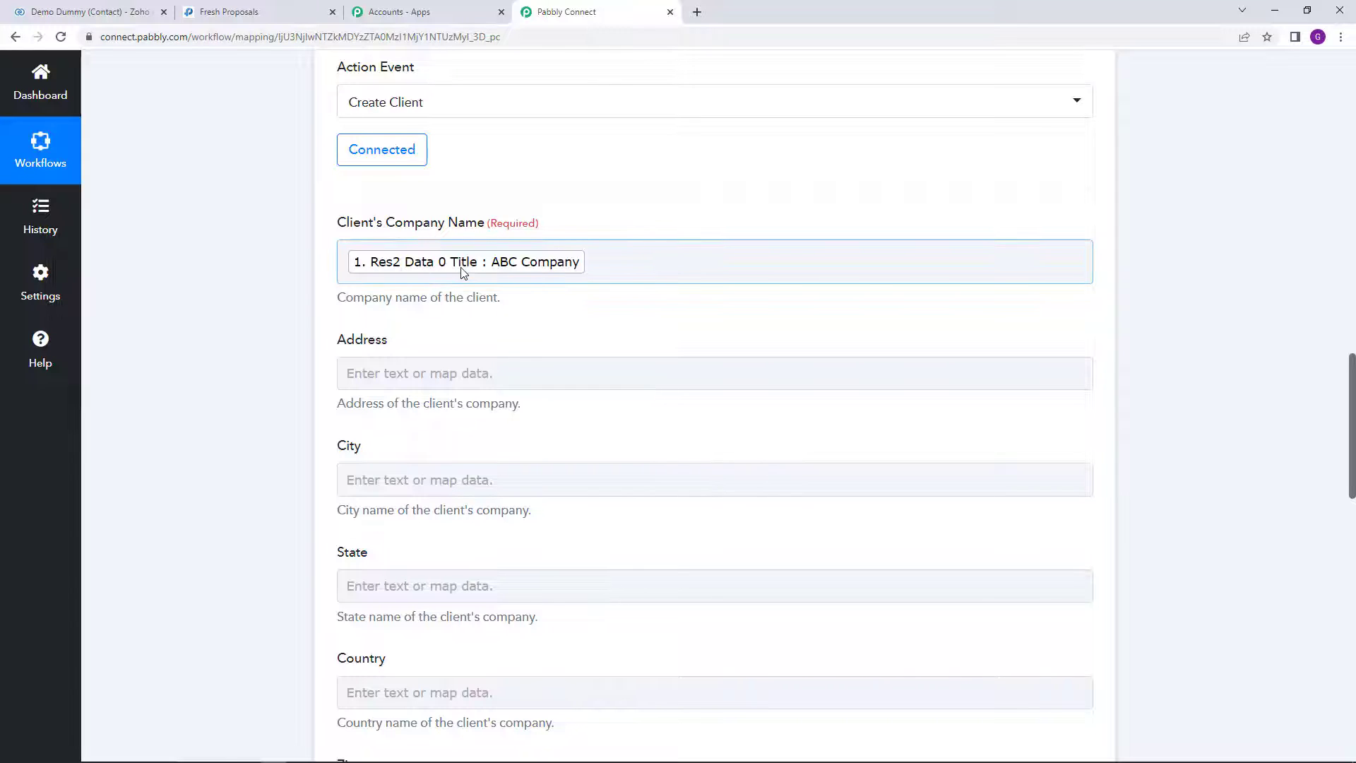
{"action": "scroll", "coordinate": [462, 269], "scroll_direction": "down", "scroll_amount": 1}
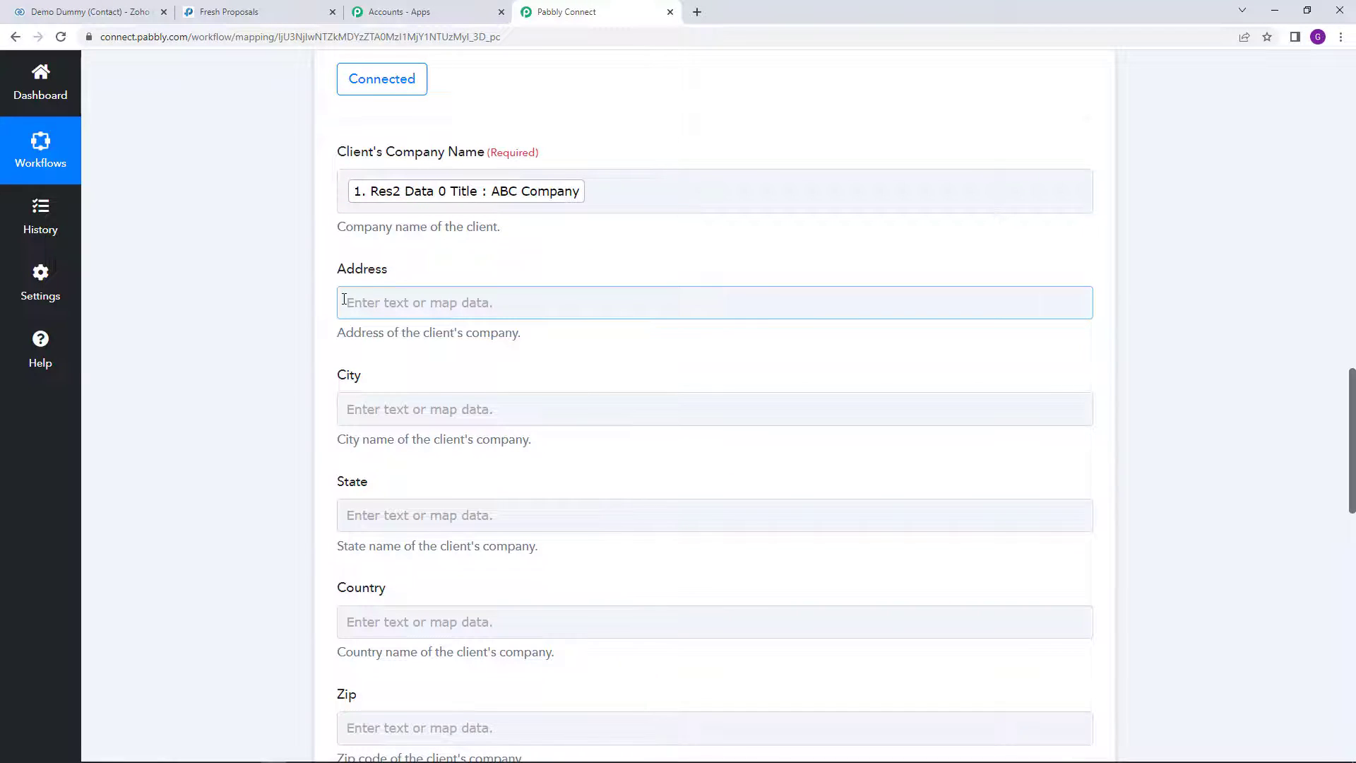
{"action": "scroll", "coordinate": [342, 299], "scroll_direction": "down", "scroll_amount": 1}
Step: Map the Address field to the Zoho contact's Mailing Street
{"action": "left_click", "coordinate": [371, 229]}
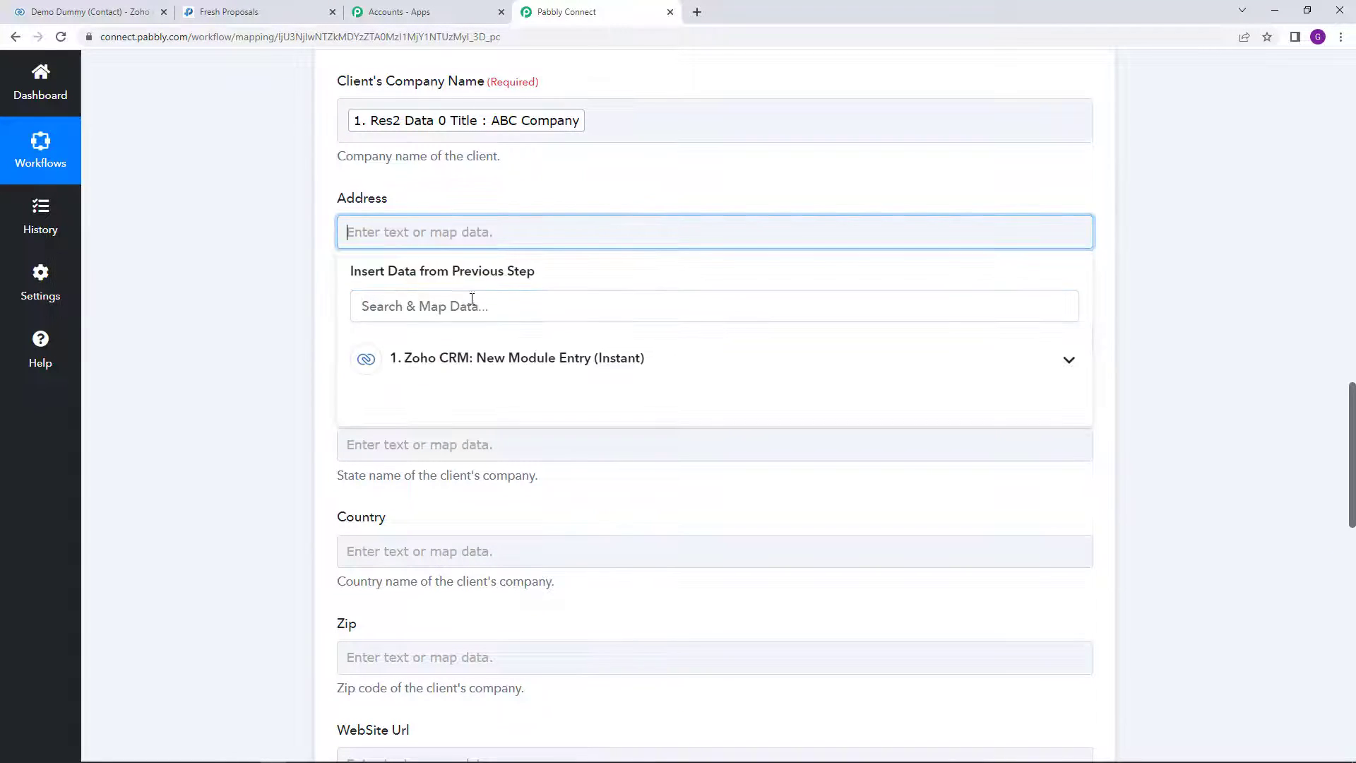
{"action": "type", "text": "M"}
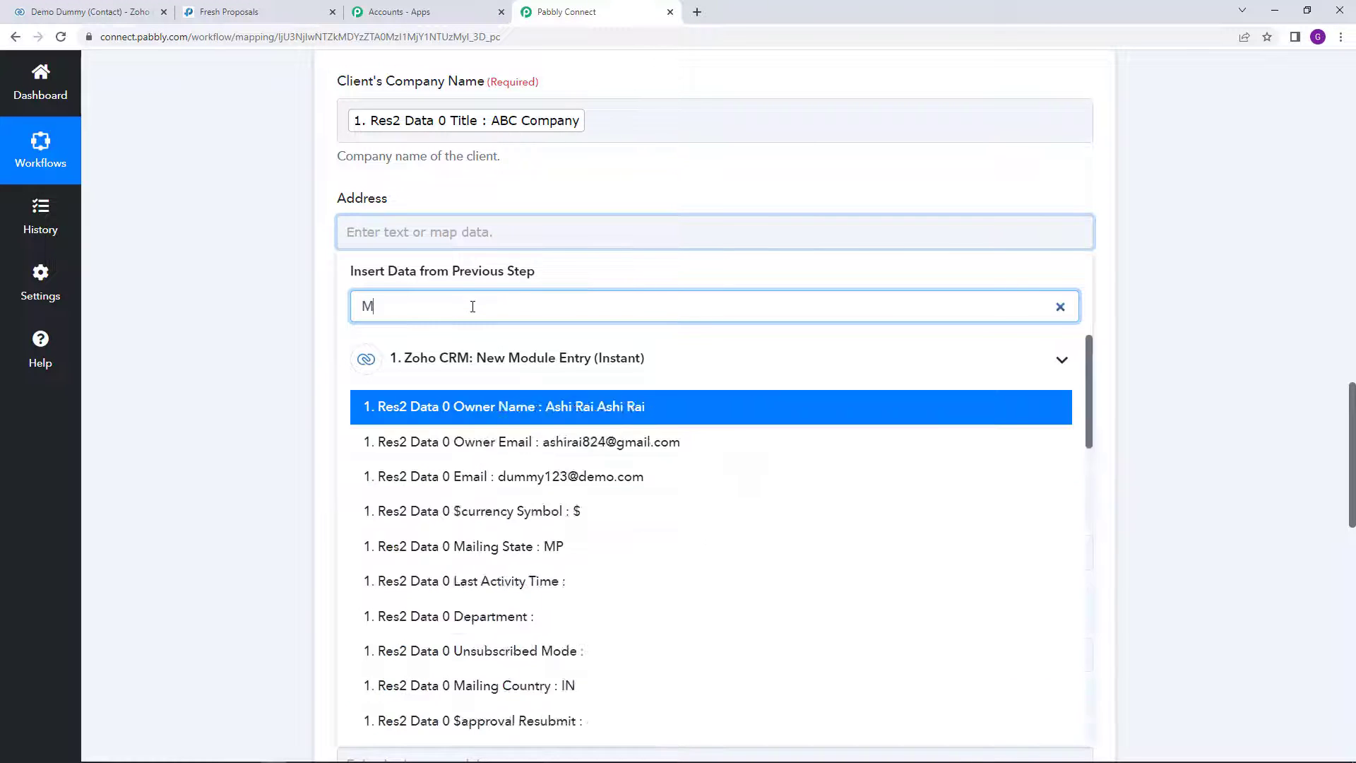
{"action": "type", "text": "AIL"}
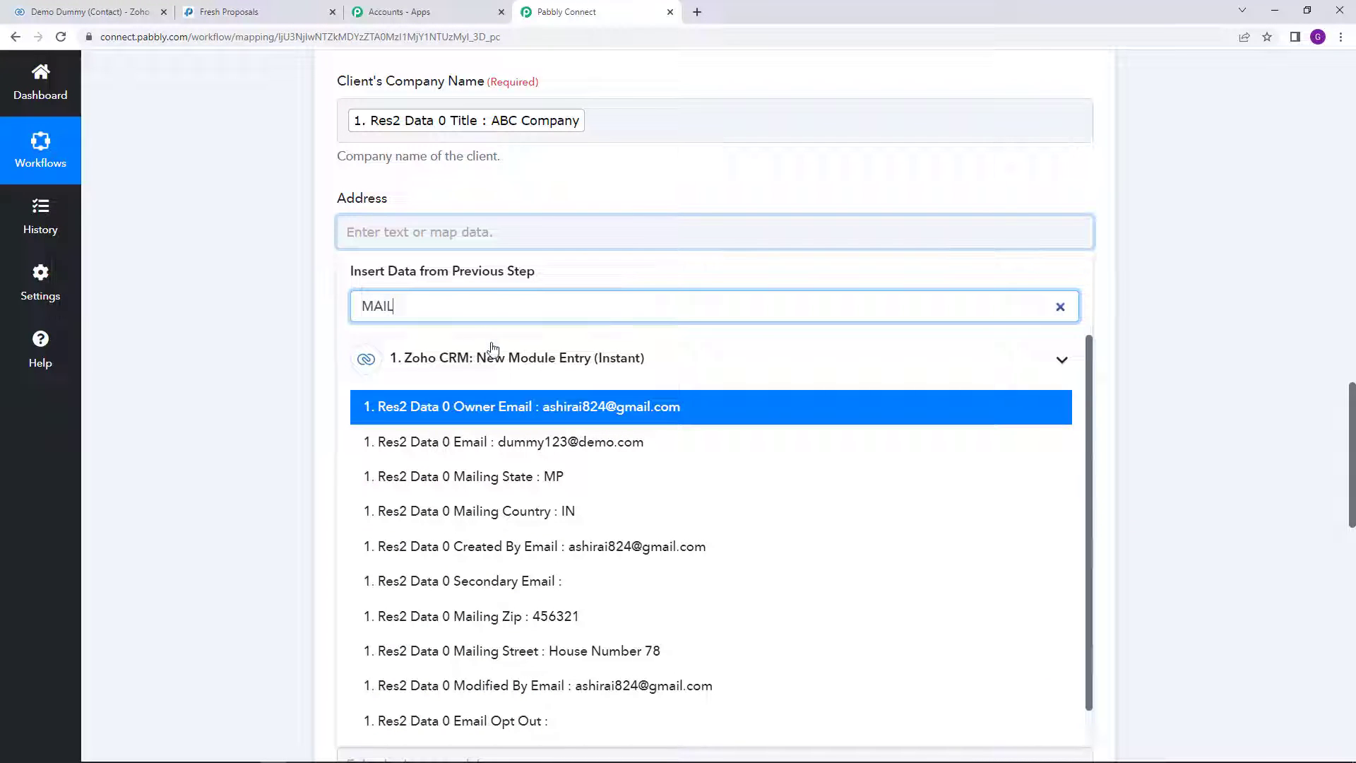
{"action": "scroll", "coordinate": [494, 360], "scroll_direction": "down", "scroll_amount": 1}
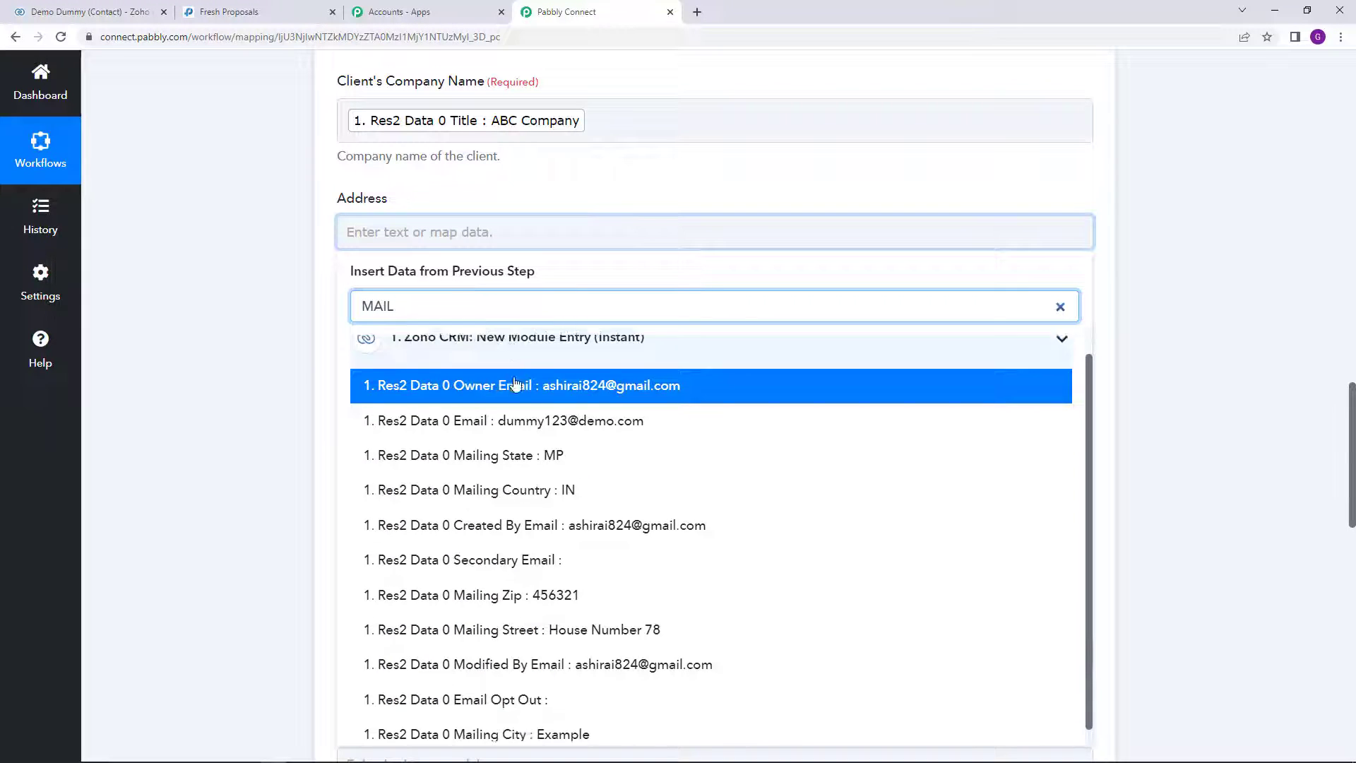
{"action": "left_click", "coordinate": [531, 619]}
{"action": "left_click", "coordinate": [181, 403]}
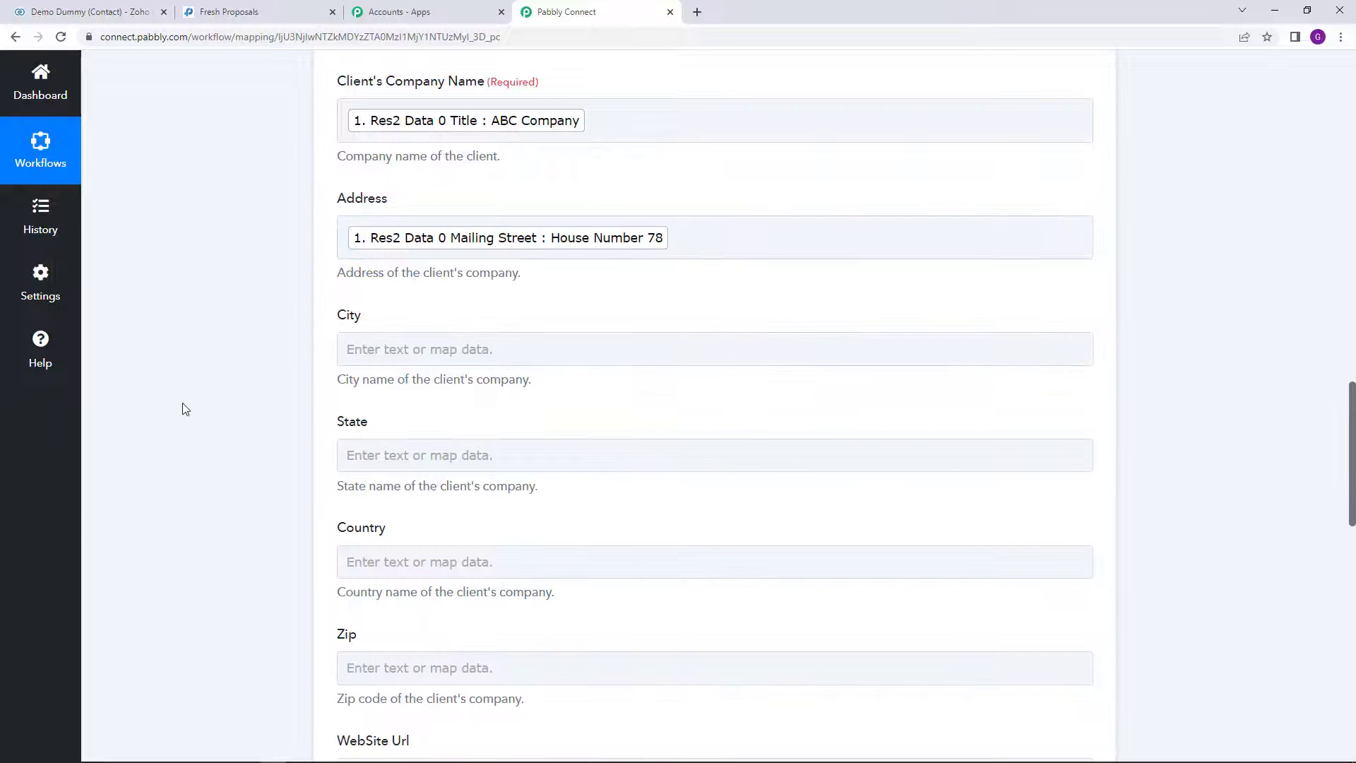
{"action": "scroll", "coordinate": [199, 409], "scroll_direction": "down", "scroll_amount": 1}
Step: Map the City field to the contact's Mailing City
{"action": "left_click", "coordinate": [433, 281]}
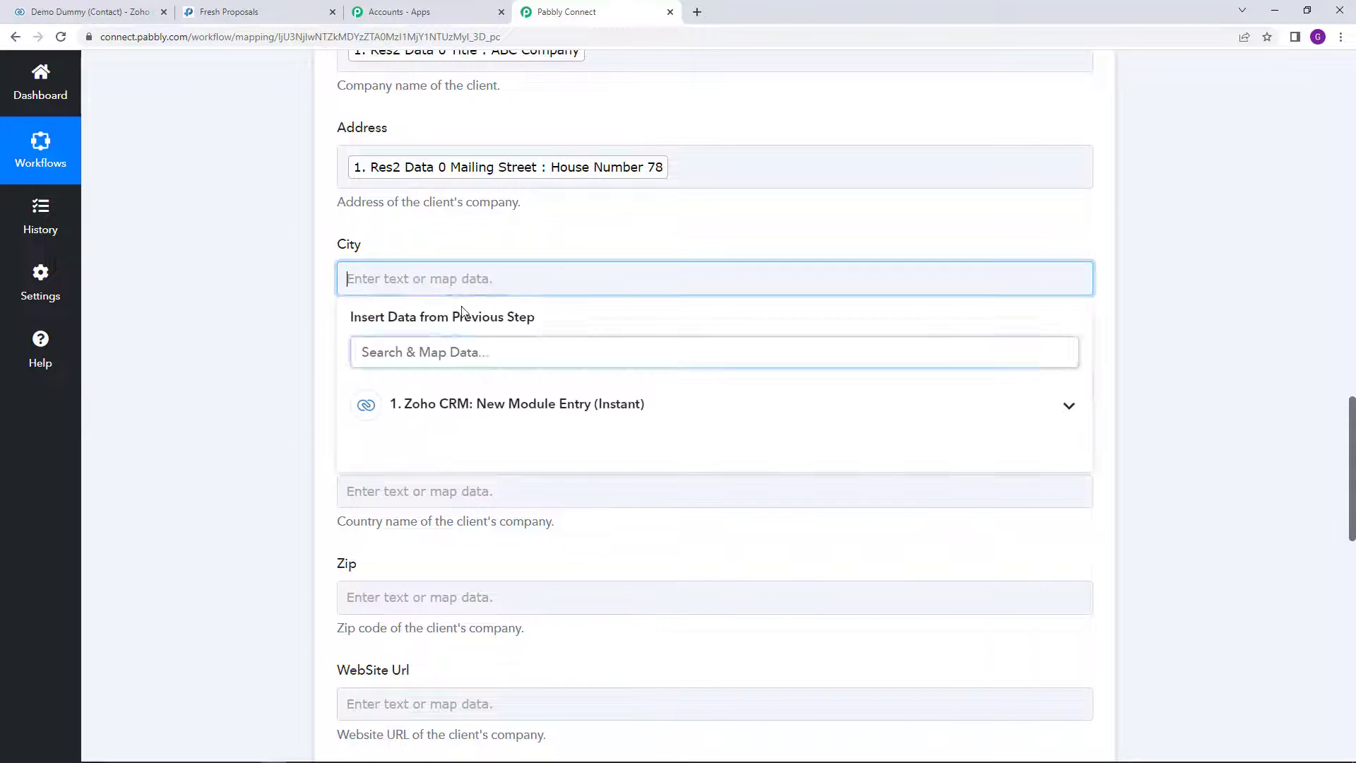
{"action": "type", "text": "MIL"}
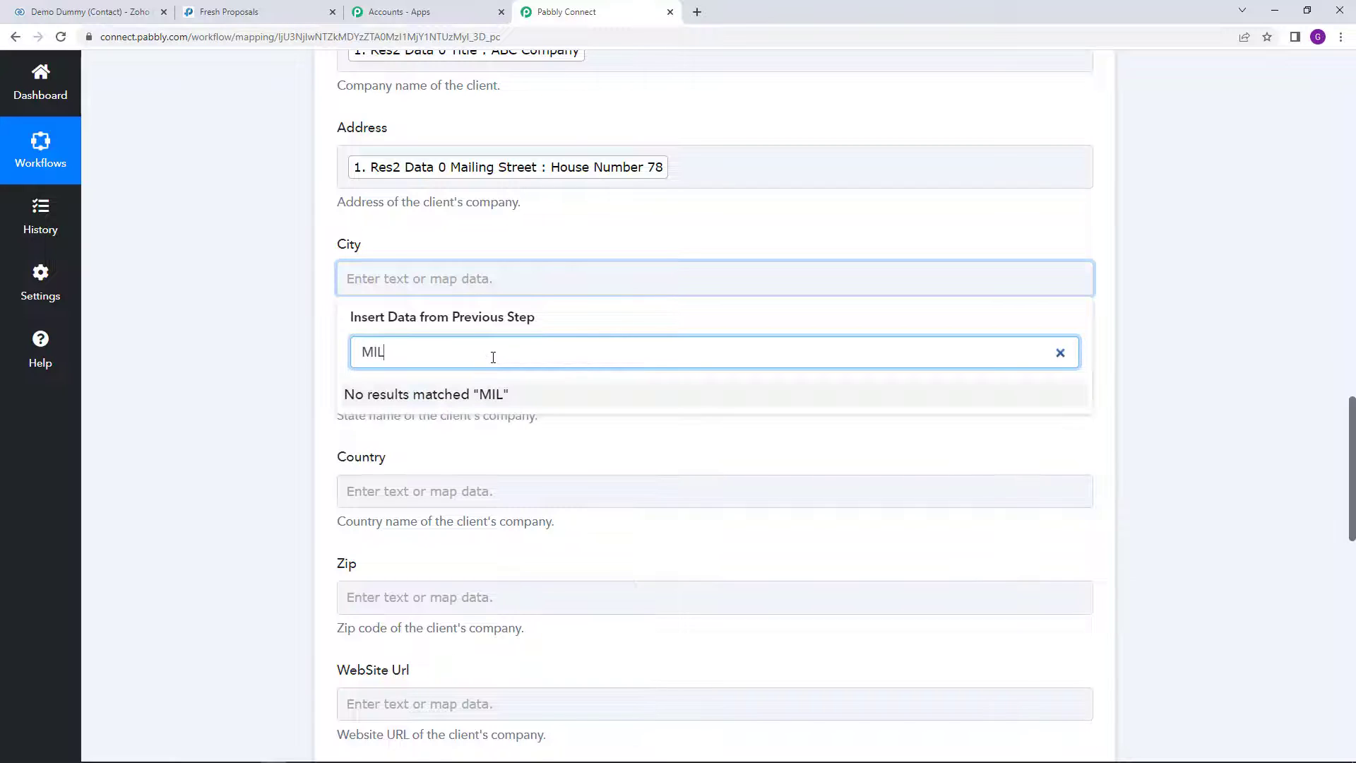
{"action": "key", "text": "BackSpace"}
{"action": "key", "text": "BackSpace"}
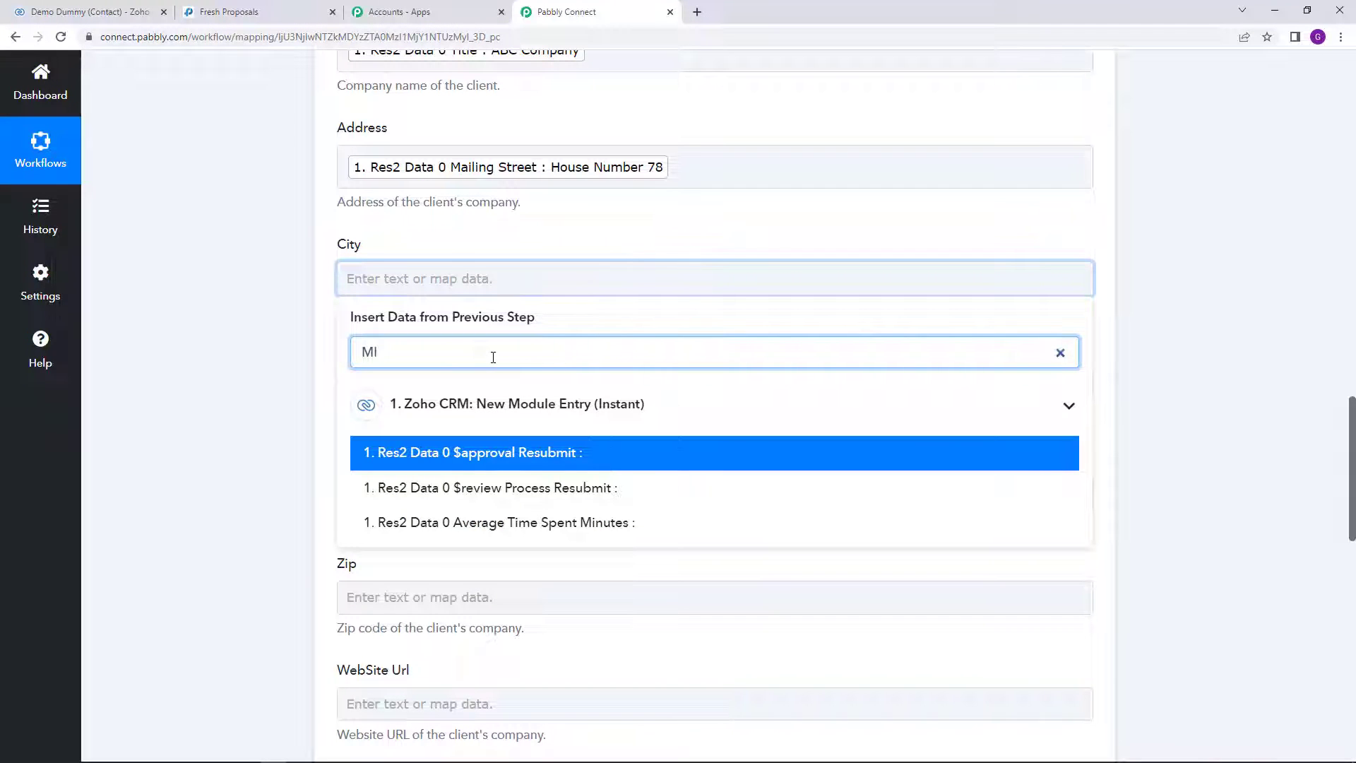
{"action": "key", "text": "BackSpace"}
{"action": "type", "text": "ail"}
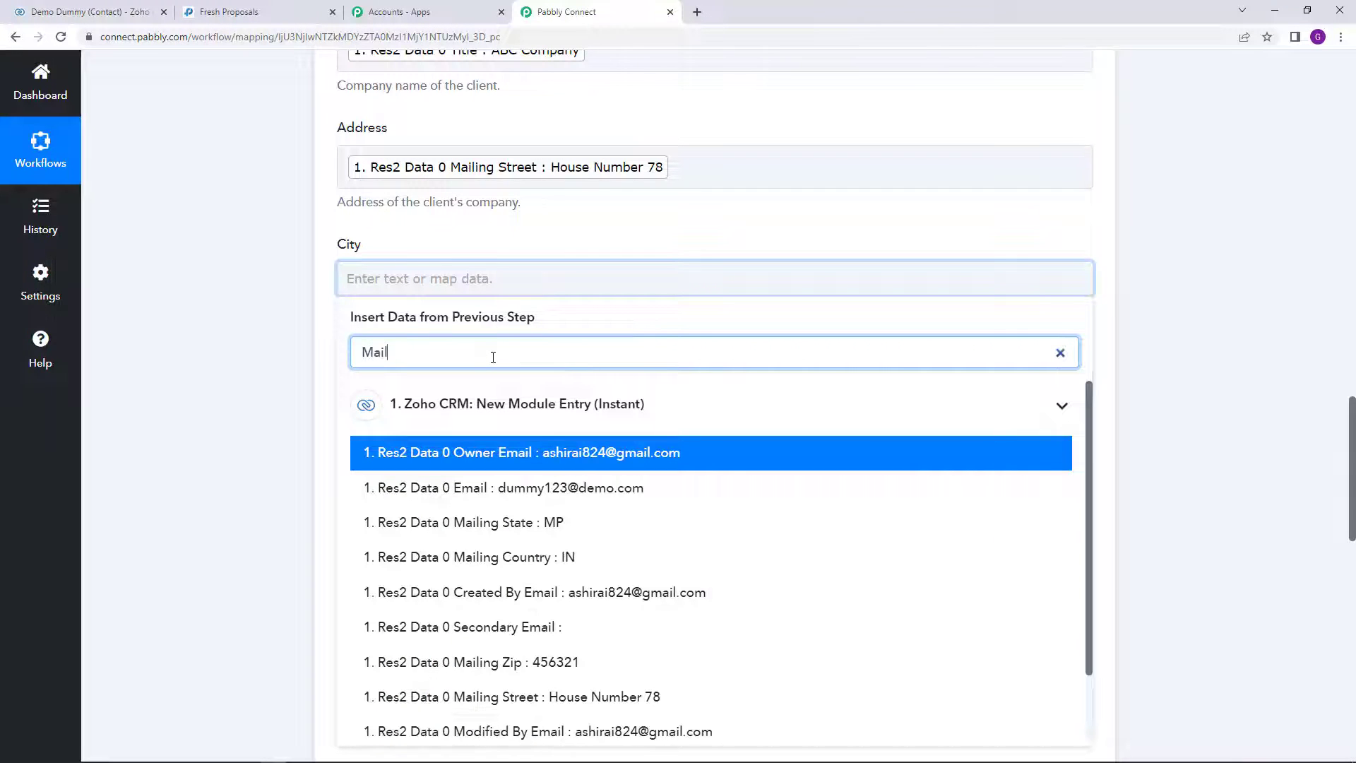
{"action": "scroll", "coordinate": [558, 528], "scroll_direction": "down", "scroll_amount": 1}
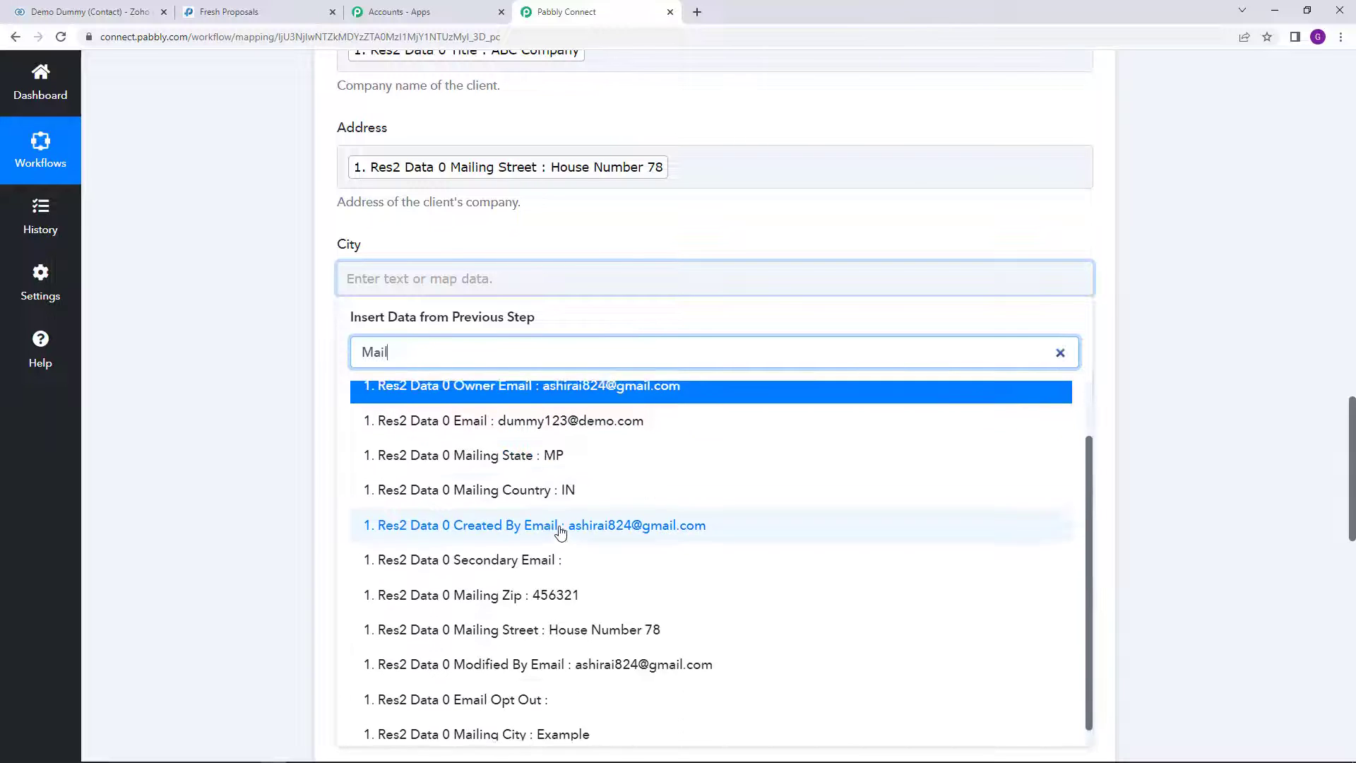
{"action": "scroll", "coordinate": [560, 531], "scroll_direction": "down", "scroll_amount": 1}
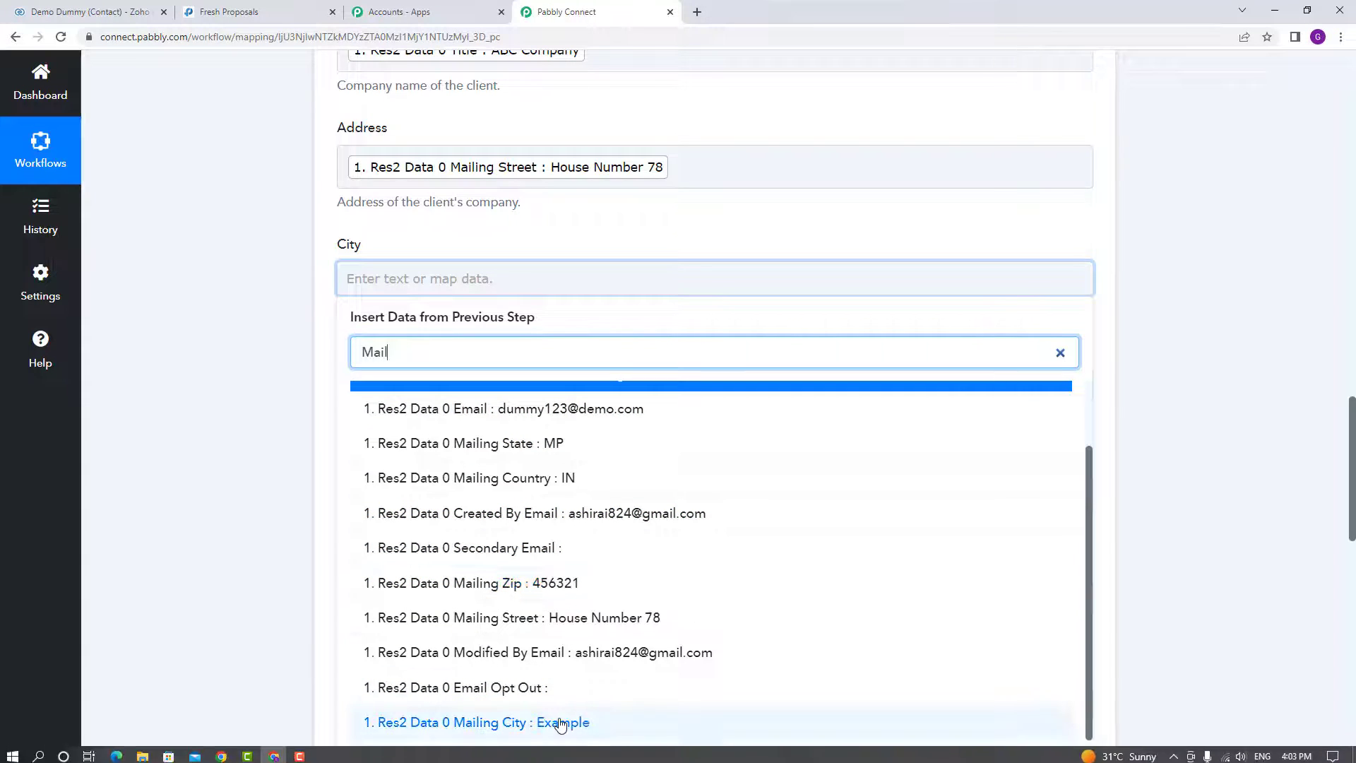
{"action": "left_click", "coordinate": [560, 722]}
{"action": "left_click", "coordinate": [187, 336]}
{"action": "scroll", "coordinate": [189, 338], "scroll_direction": "down", "scroll_amount": 1}
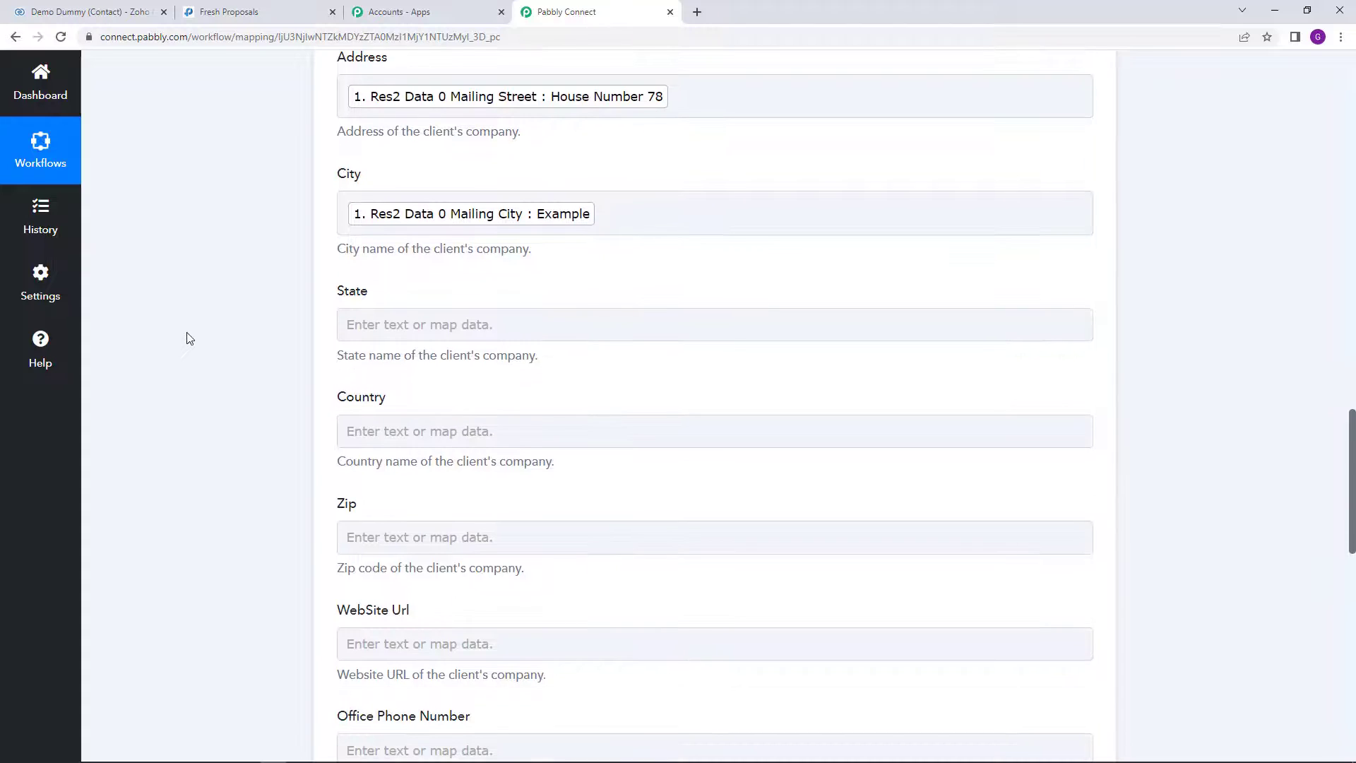
{"action": "scroll", "coordinate": [190, 339], "scroll_direction": "down", "scroll_amount": 2}
Step: Map State and Country to the contact's Mailing State and Mailing Country
{"action": "left_click", "coordinate": [385, 183]}
{"action": "left_click", "coordinate": [399, 256]}
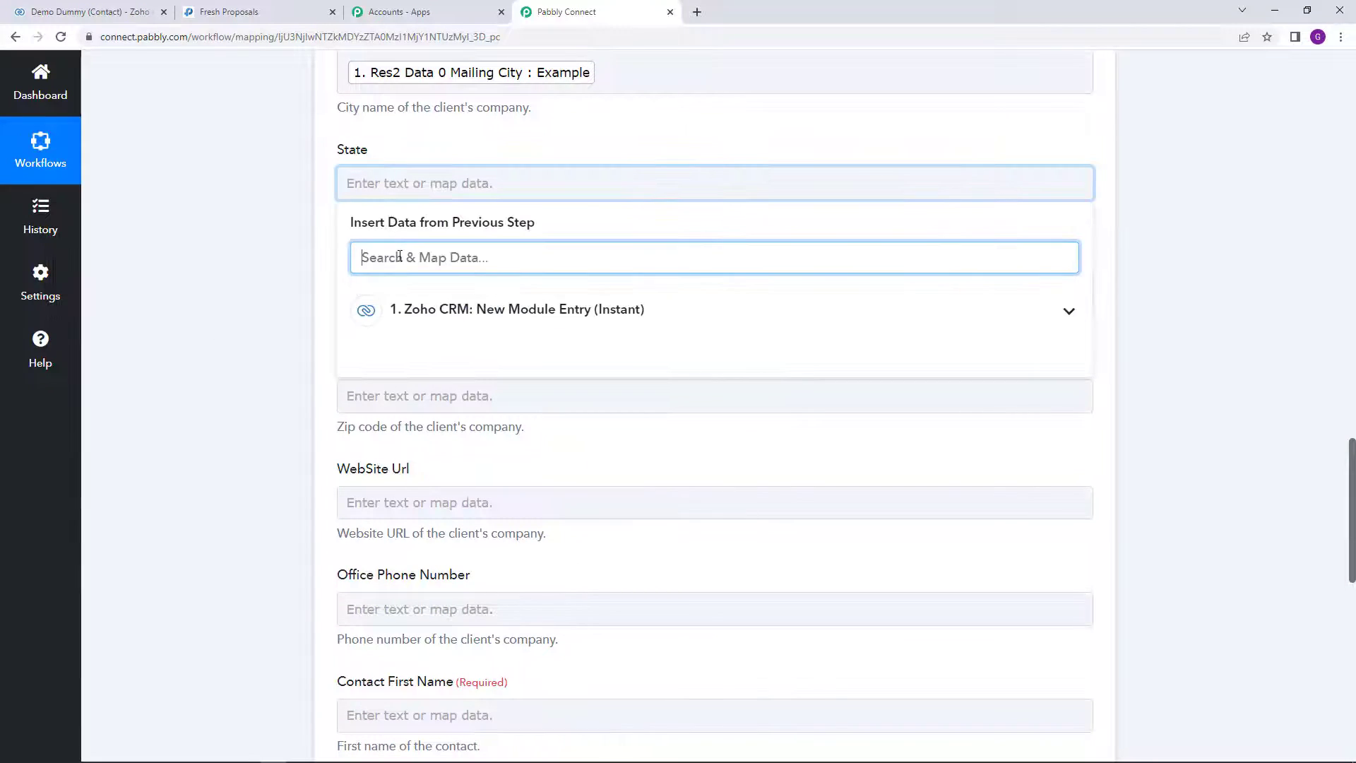
{"action": "type", "text": "mai"}
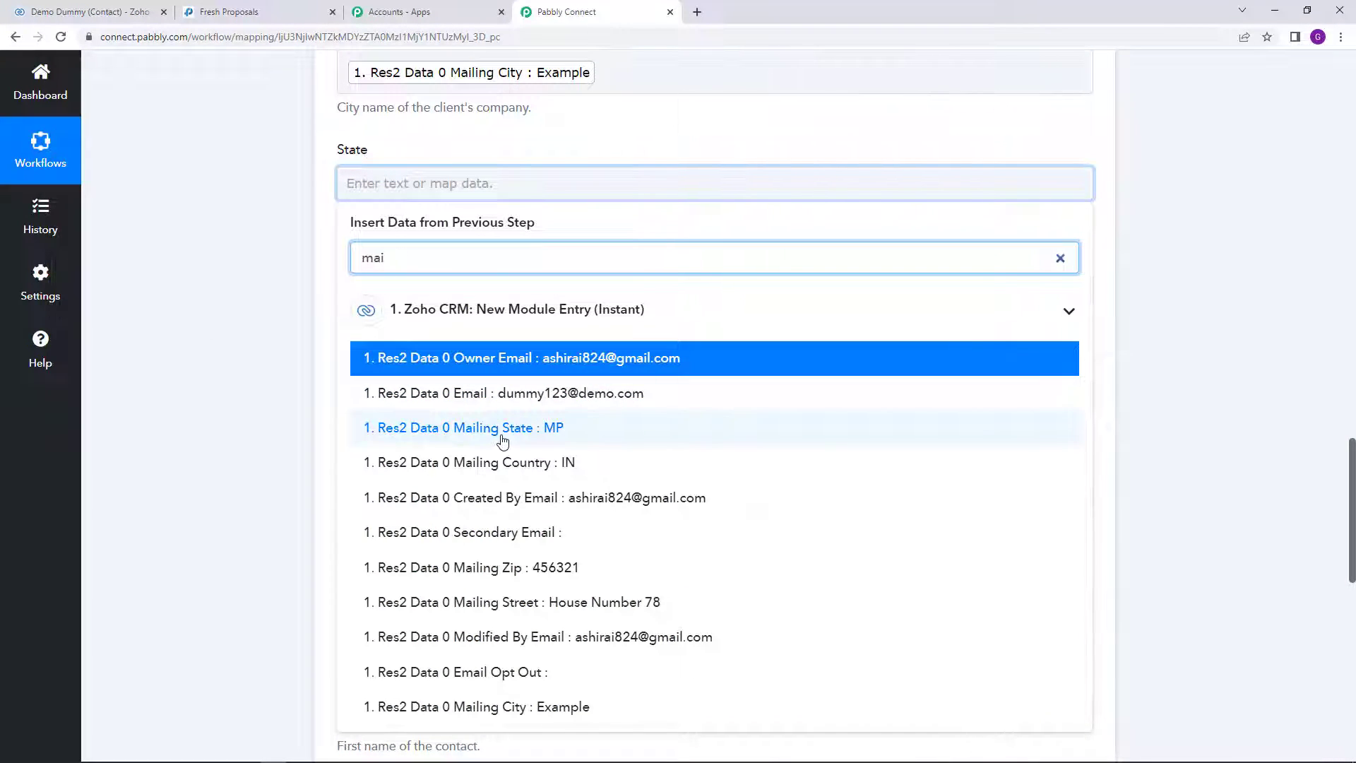
{"action": "left_click", "coordinate": [502, 427]}
{"action": "left_click", "coordinate": [294, 372]}
{"action": "scroll", "coordinate": [257, 363], "scroll_direction": "down", "scroll_amount": 1}
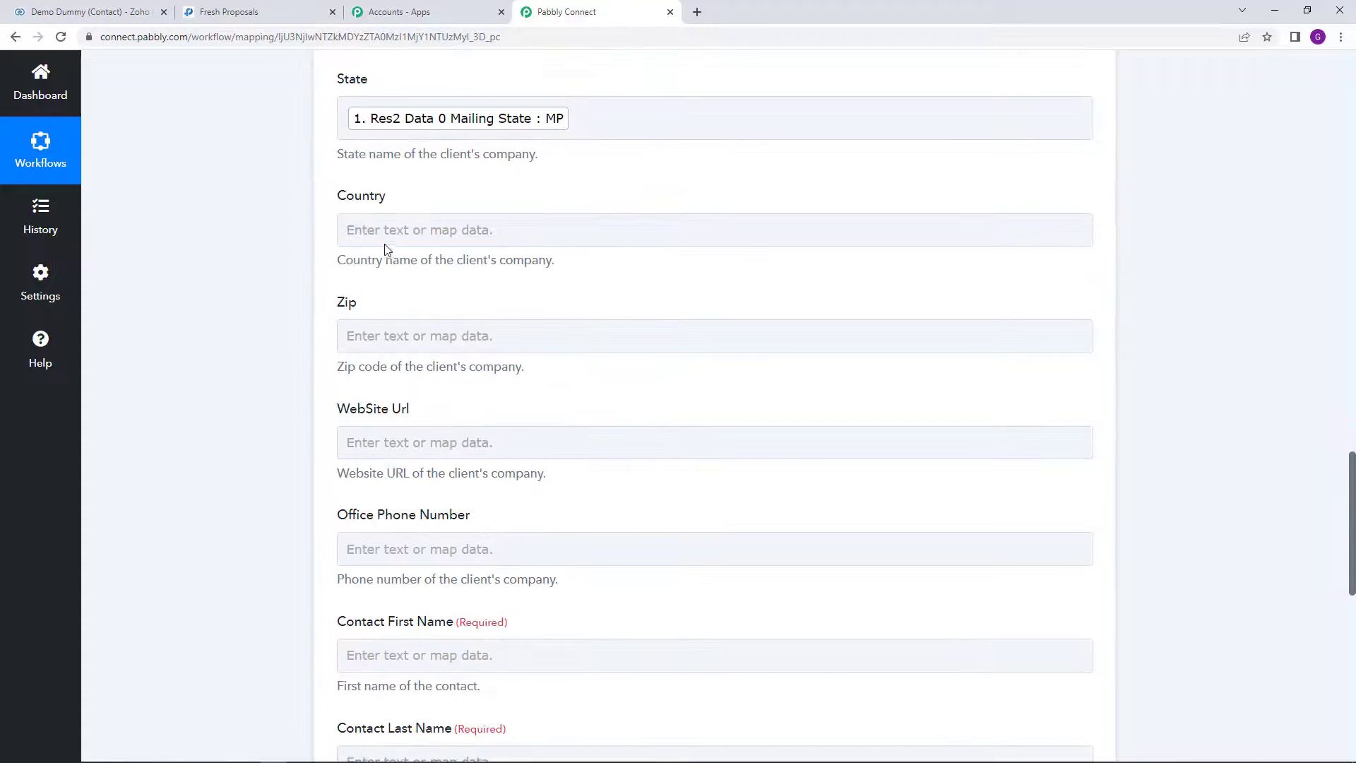
{"action": "left_click", "coordinate": [387, 230]}
{"action": "left_click", "coordinate": [420, 310]}
{"action": "type", "text": "mail"}
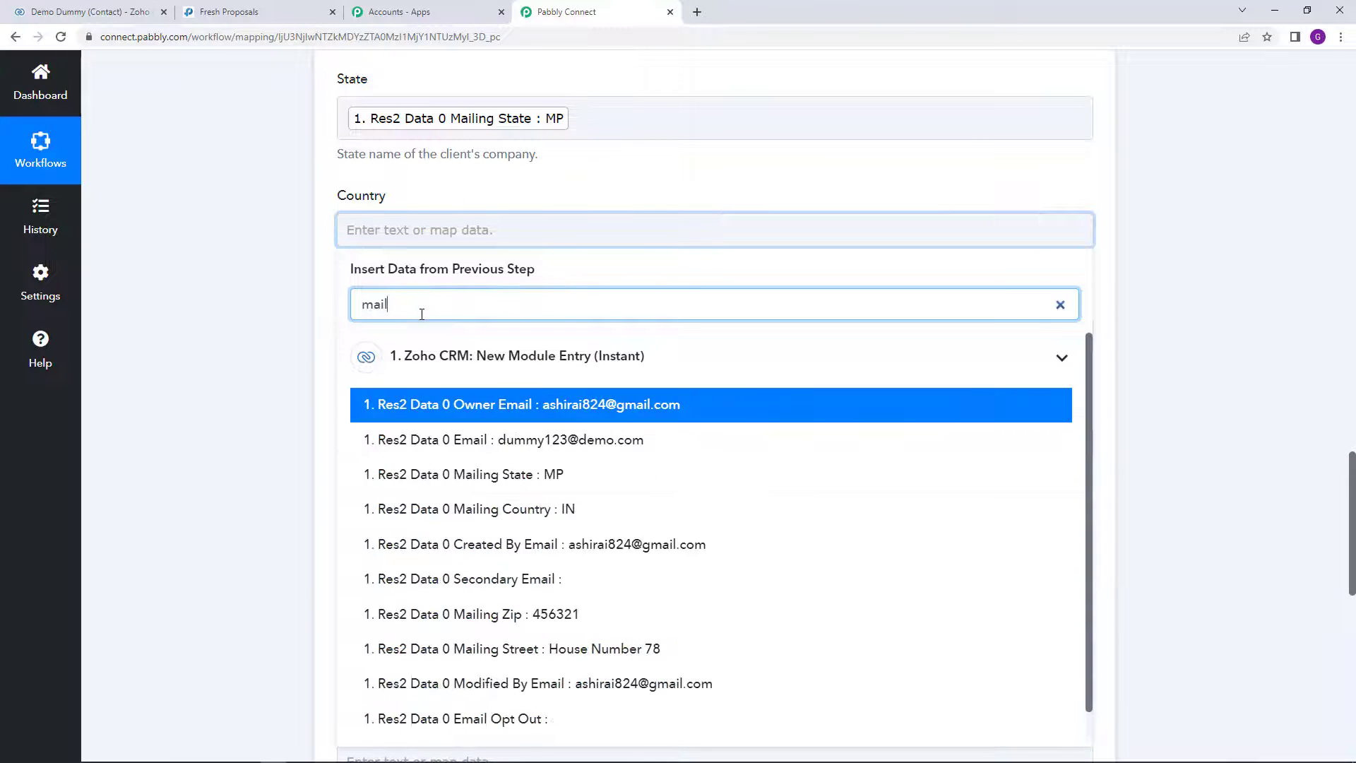
{"action": "left_click", "coordinate": [503, 508]}
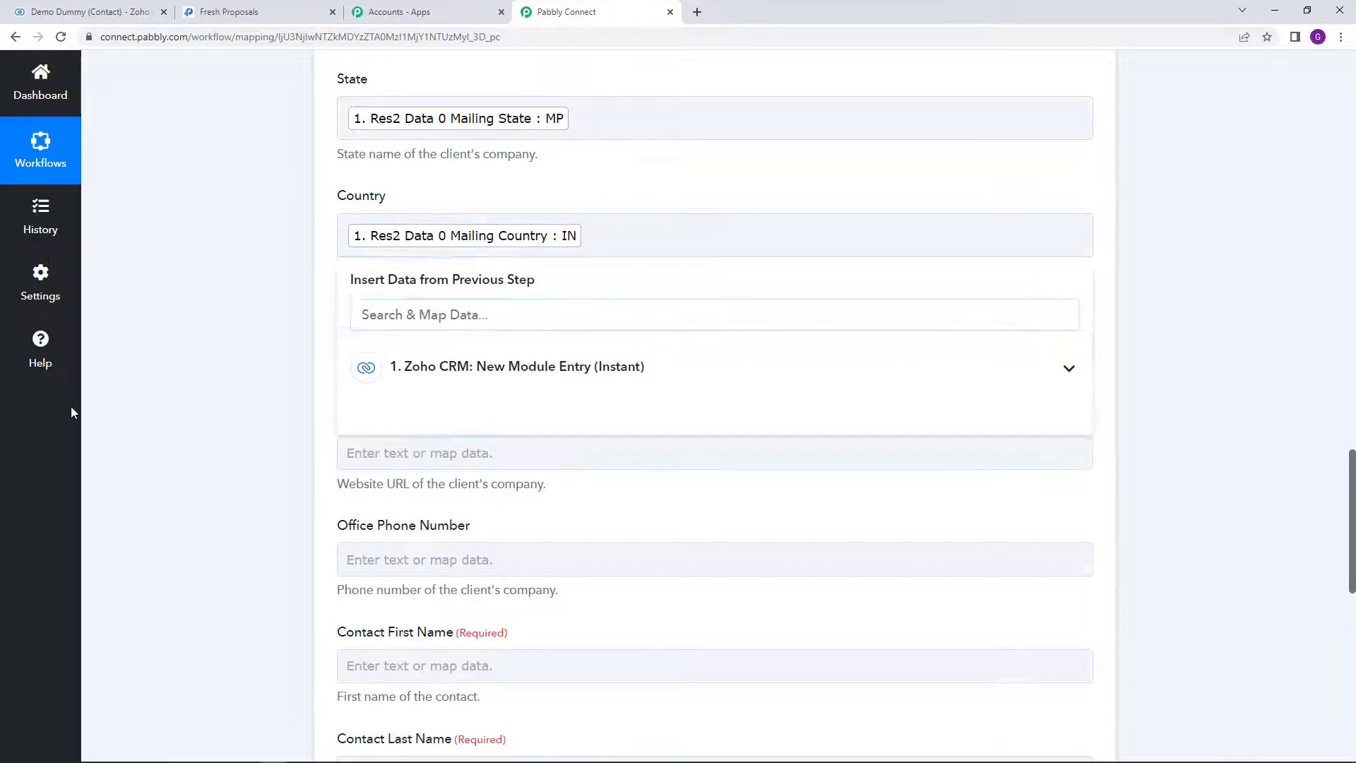
{"action": "left_click", "coordinate": [287, 383]}
{"action": "scroll", "coordinate": [287, 383], "scroll_direction": "down", "scroll_amount": 2}
Step: Map the Zip field to the contact's Mailing Zip value
{"action": "left_click", "coordinate": [427, 202]}
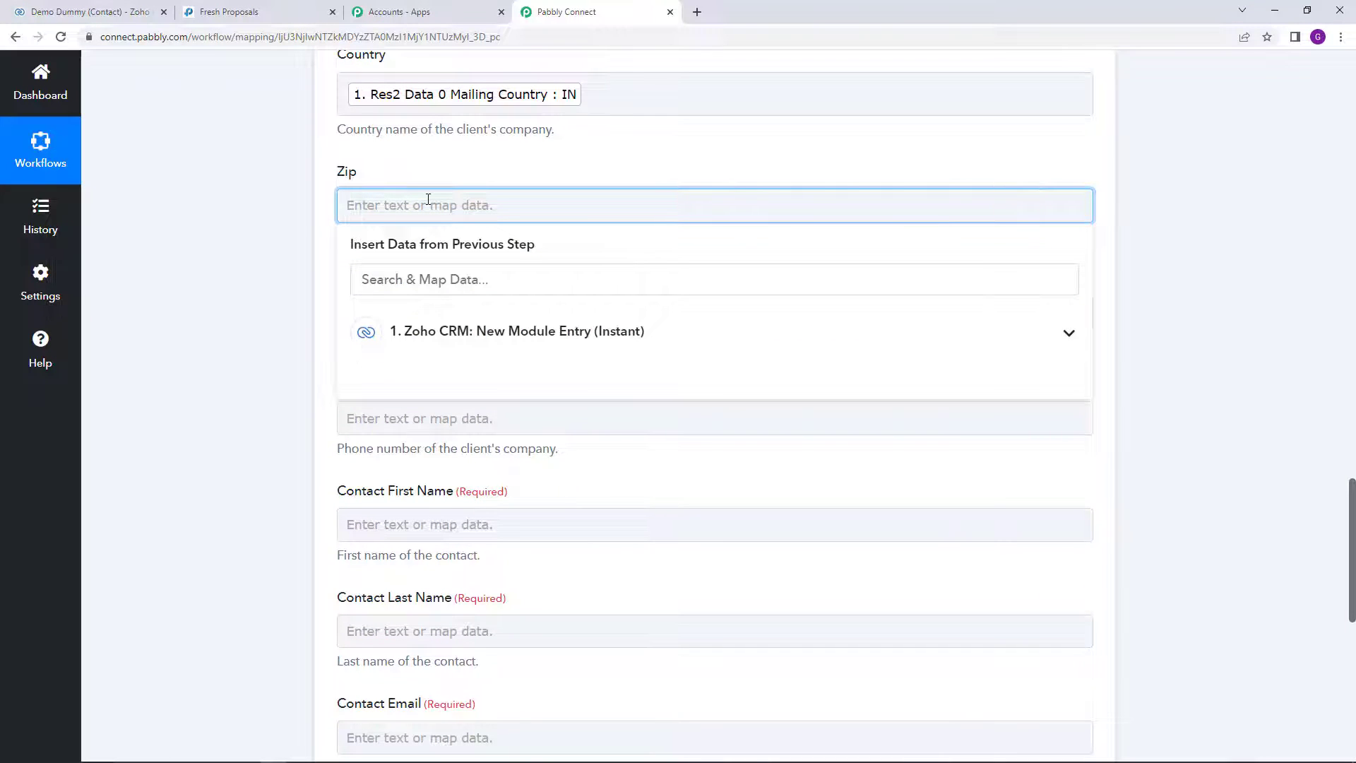
{"action": "left_click", "coordinate": [444, 270]}
{"action": "type", "text": "45"}
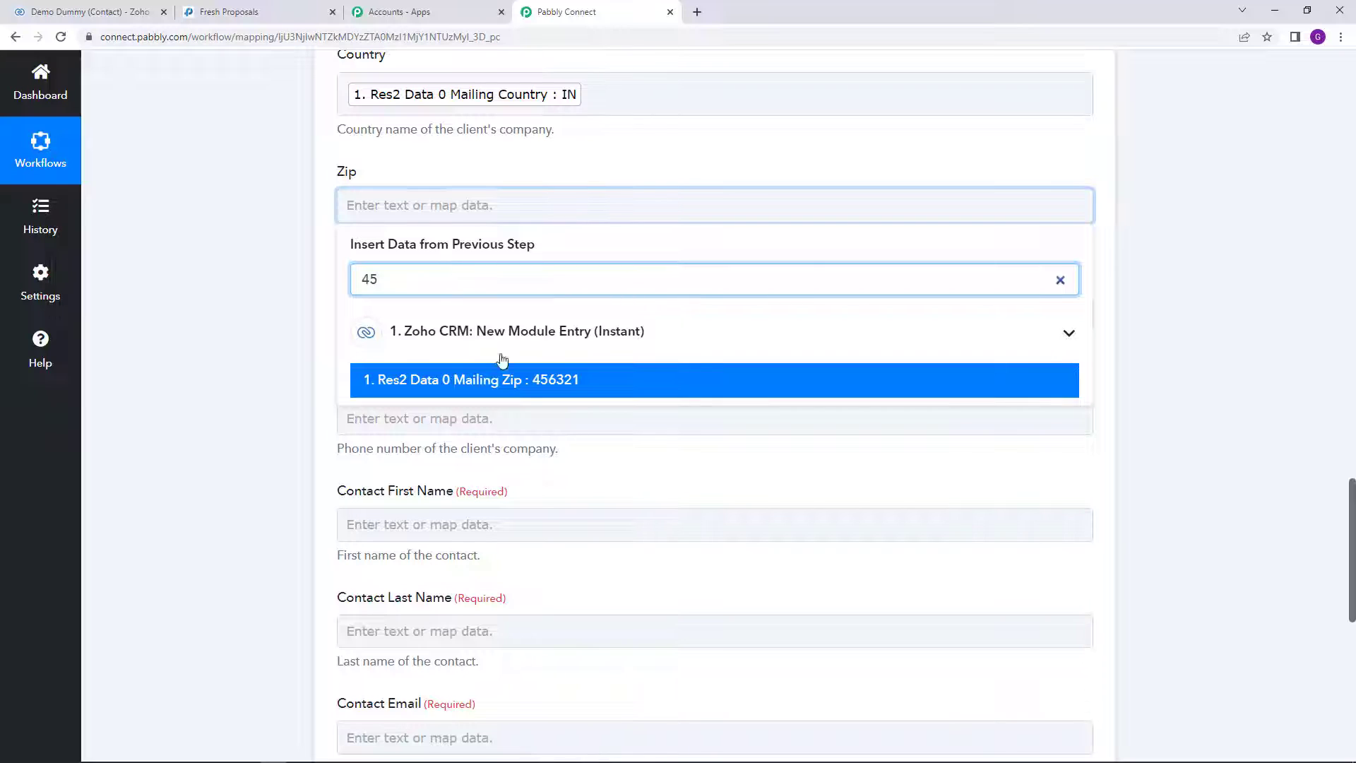
{"action": "left_click", "coordinate": [527, 382]}
{"action": "left_click", "coordinate": [267, 385]}
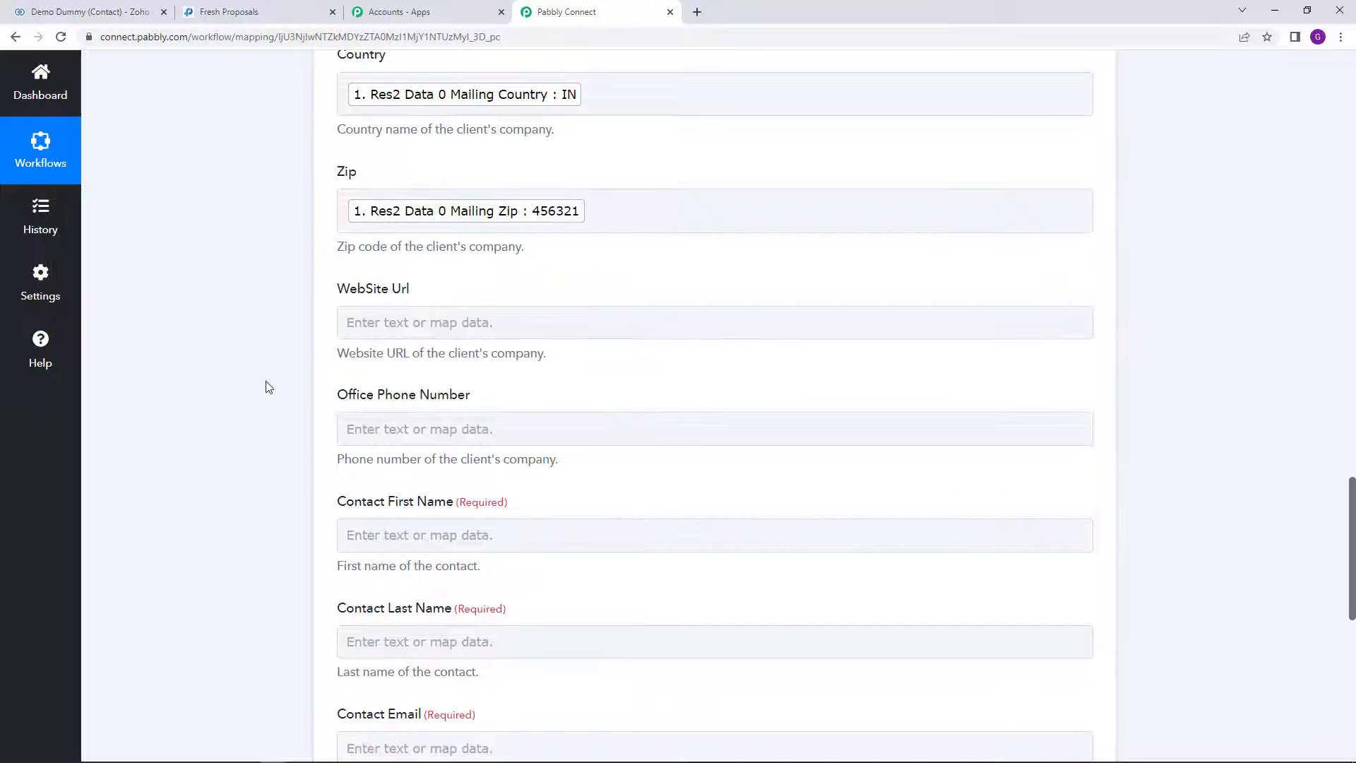
{"action": "scroll", "coordinate": [315, 382], "scroll_direction": "down", "scroll_amount": 2}
{"action": "scroll", "coordinate": [292, 368], "scroll_direction": "up", "scroll_amount": 1}
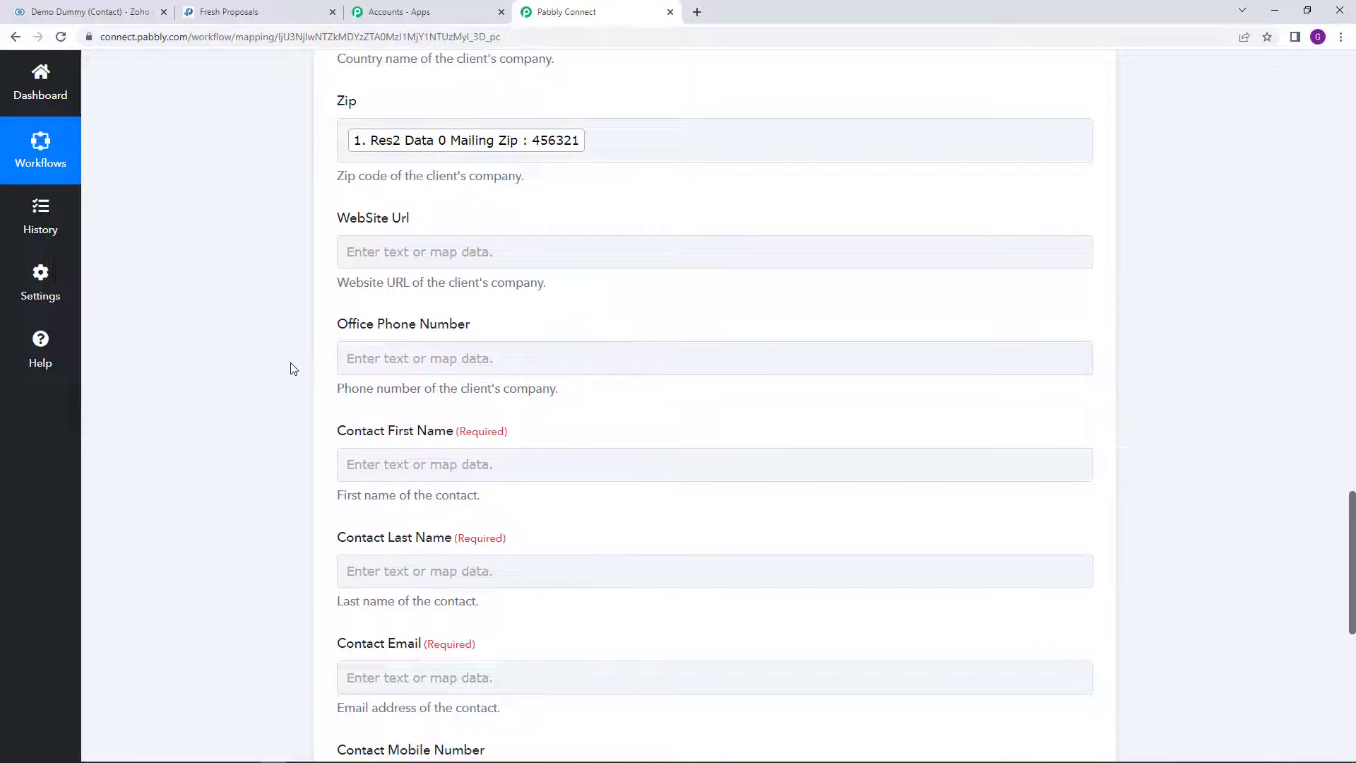
{"action": "scroll", "coordinate": [291, 369], "scroll_direction": "down", "scroll_amount": 1}
{"action": "scroll", "coordinate": [289, 368], "scroll_direction": "down", "scroll_amount": 2}
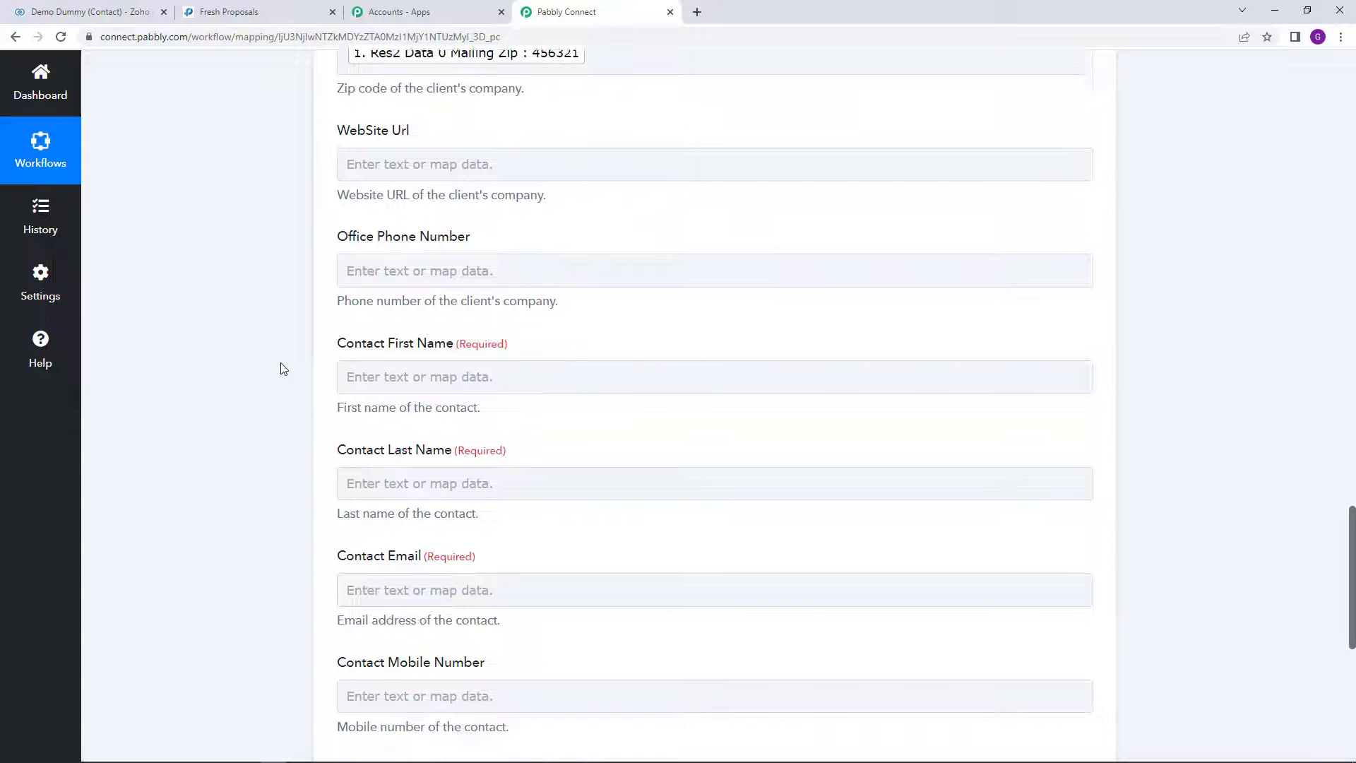
{"action": "scroll", "coordinate": [296, 368], "scroll_direction": "up", "scroll_amount": 1}
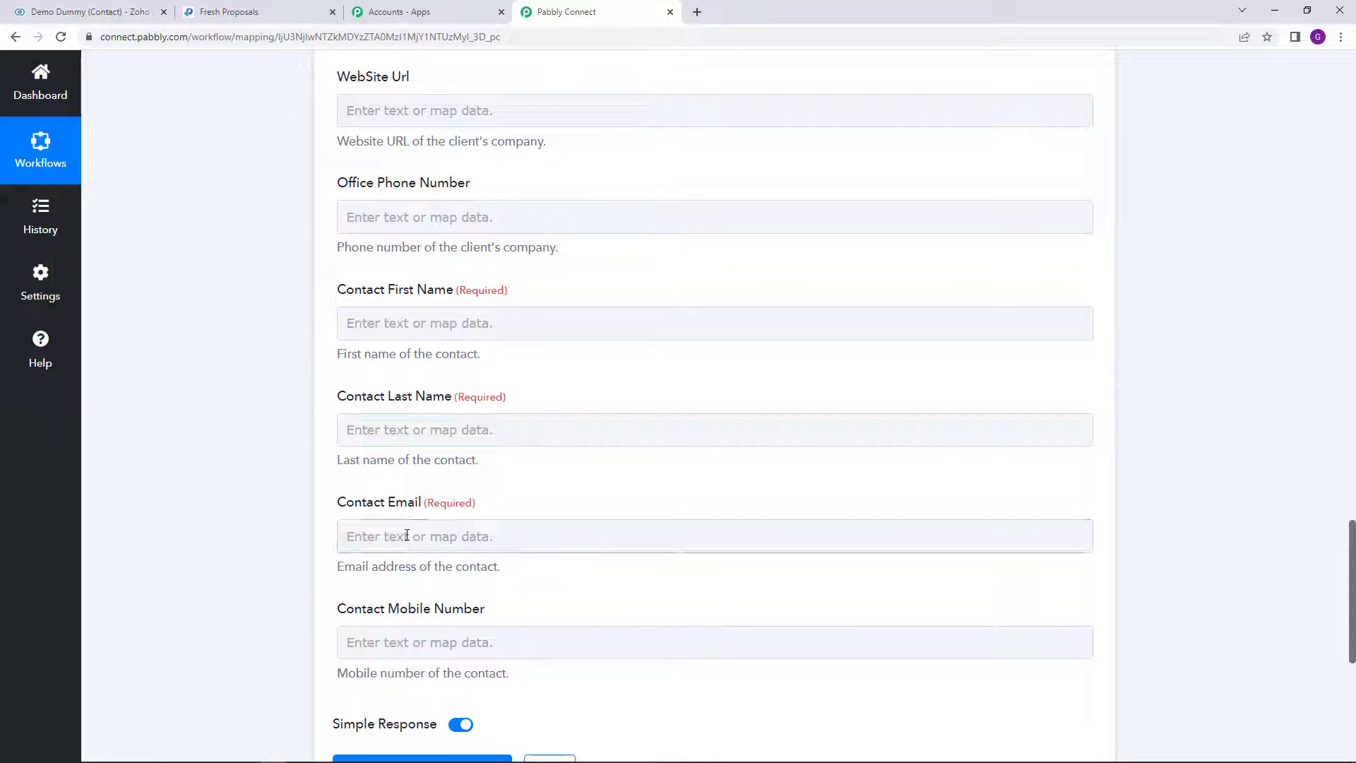
Step: Map Contact First Name and Contact Last Name to the Zoho contact's First Name and Last Name
{"action": "left_click", "coordinate": [418, 318]}
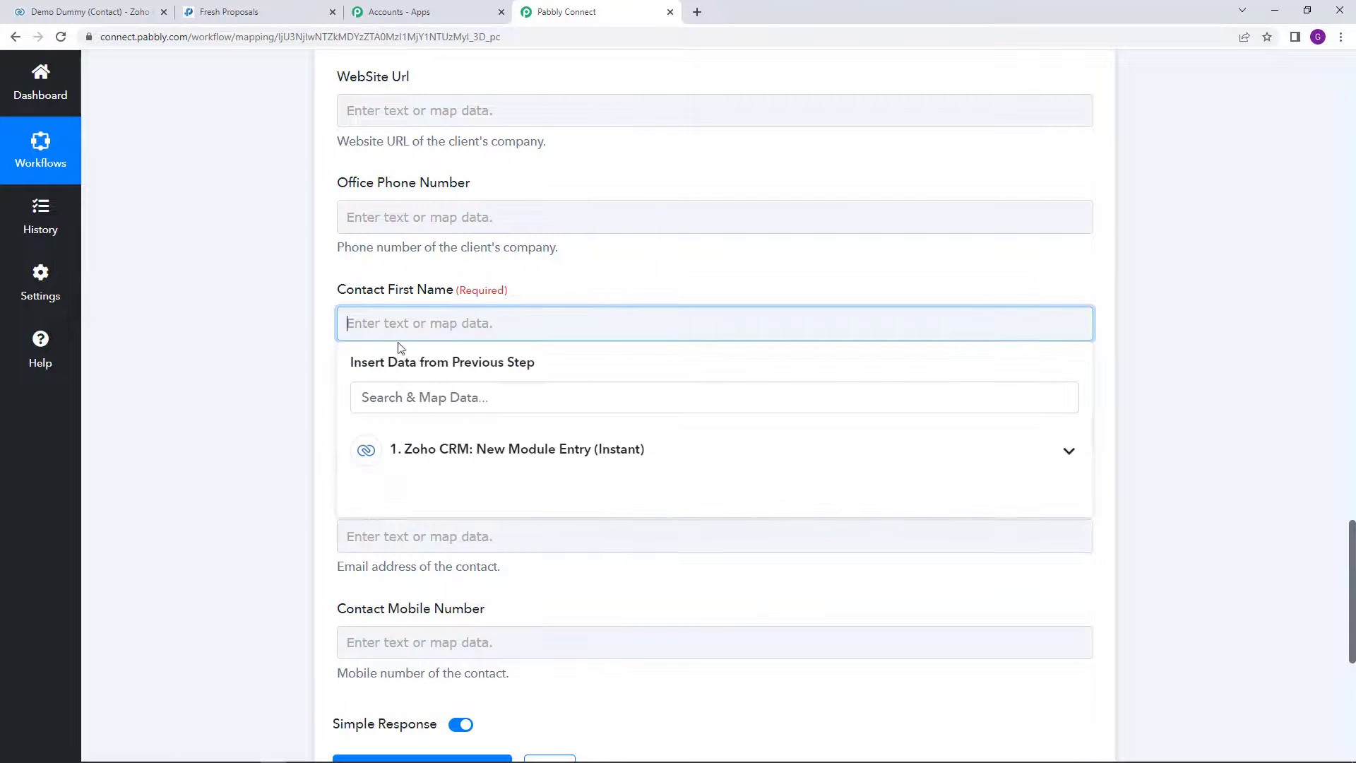
{"action": "left_click", "coordinate": [481, 446]}
{"action": "scroll", "coordinate": [585, 510], "scroll_direction": "down", "scroll_amount": 1}
{"action": "scroll", "coordinate": [585, 510], "scroll_direction": "down", "scroll_amount": 10}
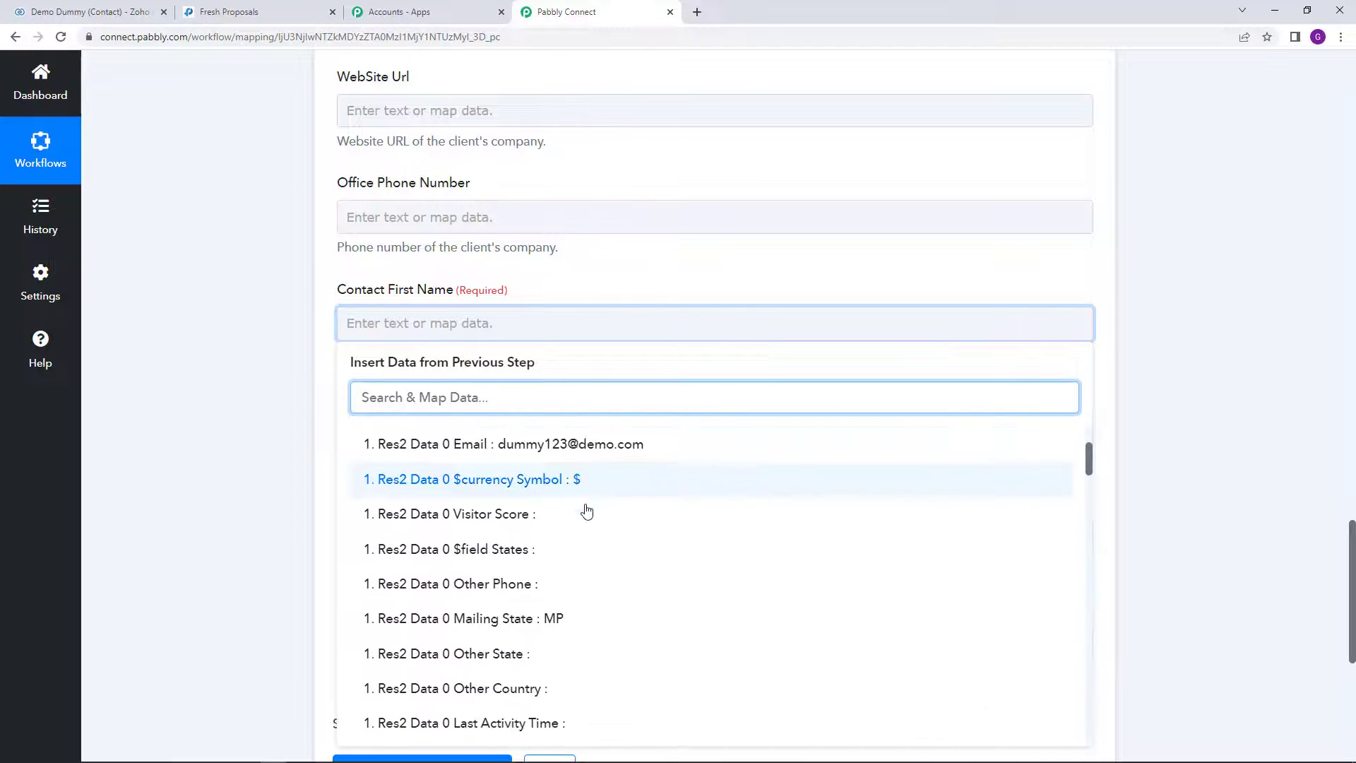
{"action": "scroll", "coordinate": [585, 510], "scroll_direction": "down", "scroll_amount": 15}
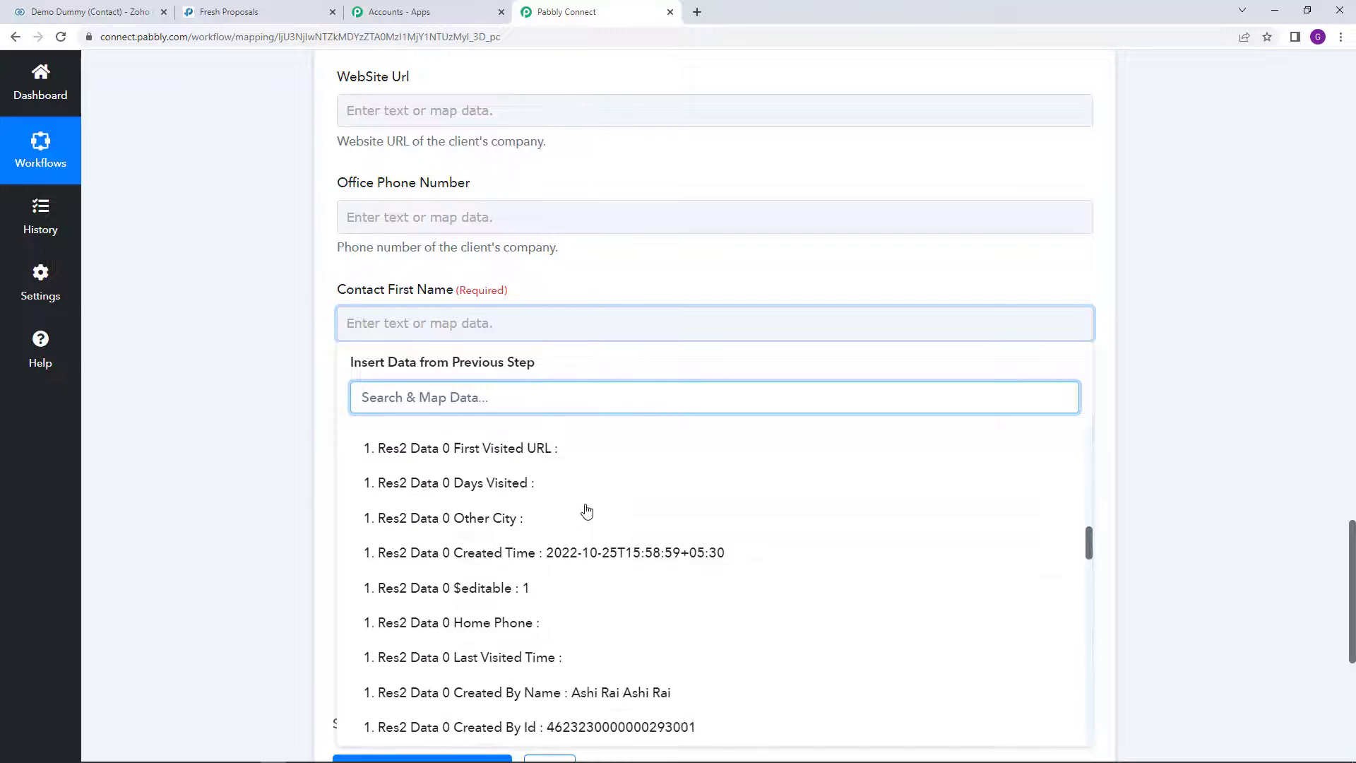
{"action": "scroll", "coordinate": [604, 493], "scroll_direction": "down", "scroll_amount": 2}
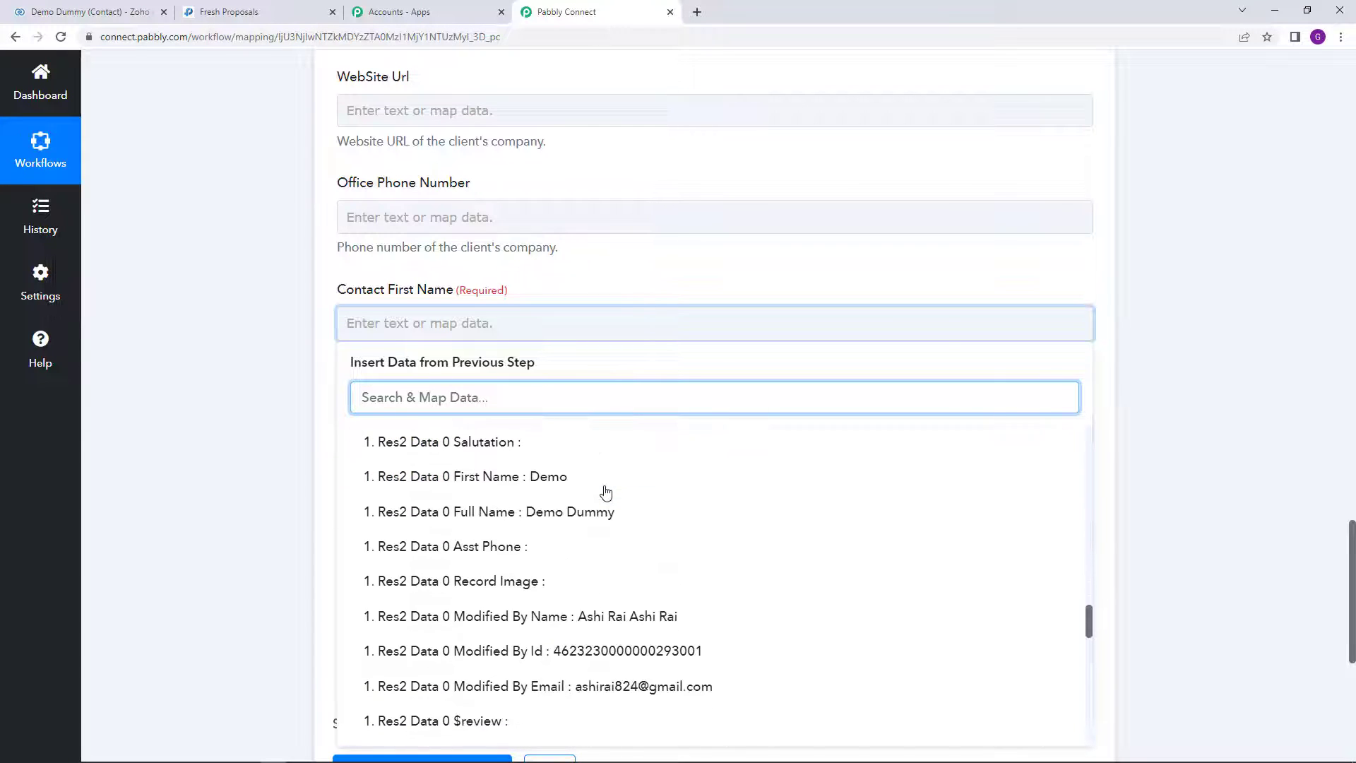
{"action": "left_click", "coordinate": [578, 478]}
{"action": "left_click", "coordinate": [259, 440]}
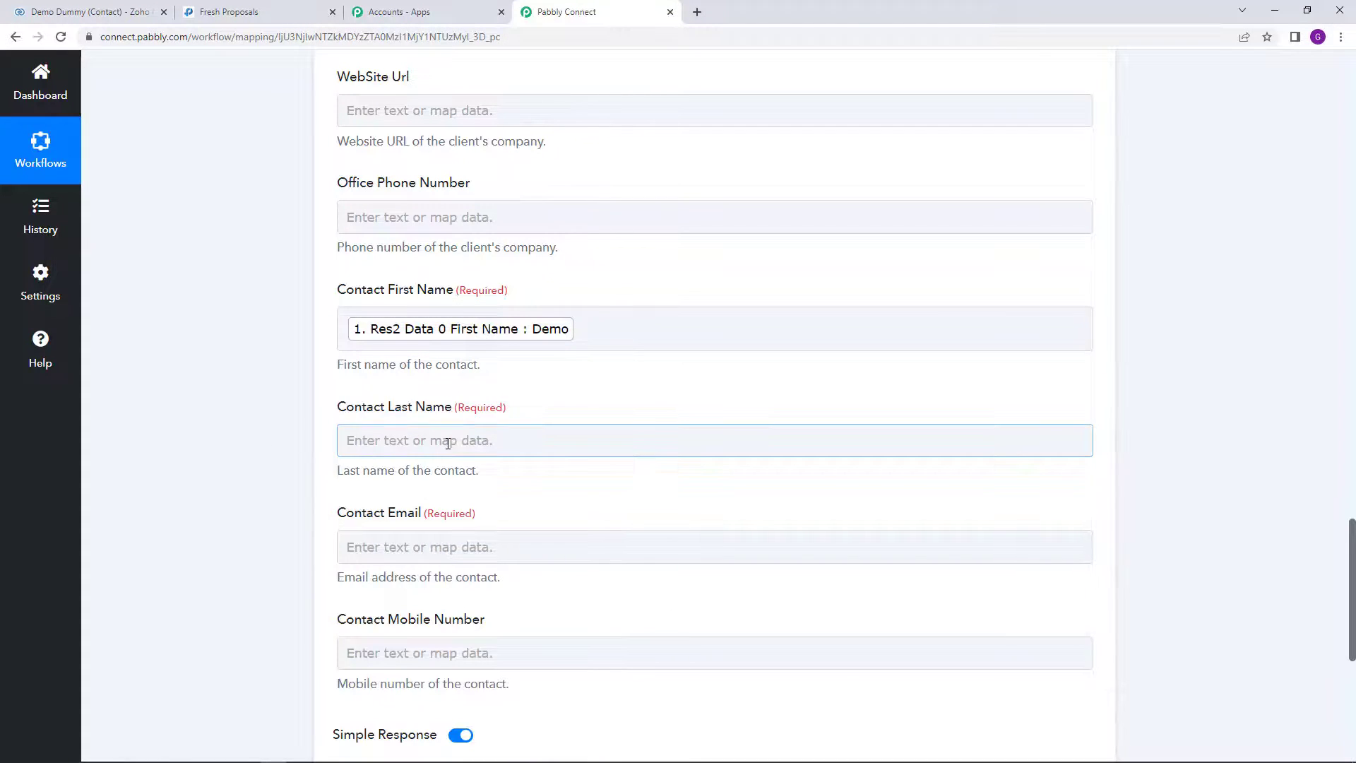
{"action": "left_click", "coordinate": [452, 441]}
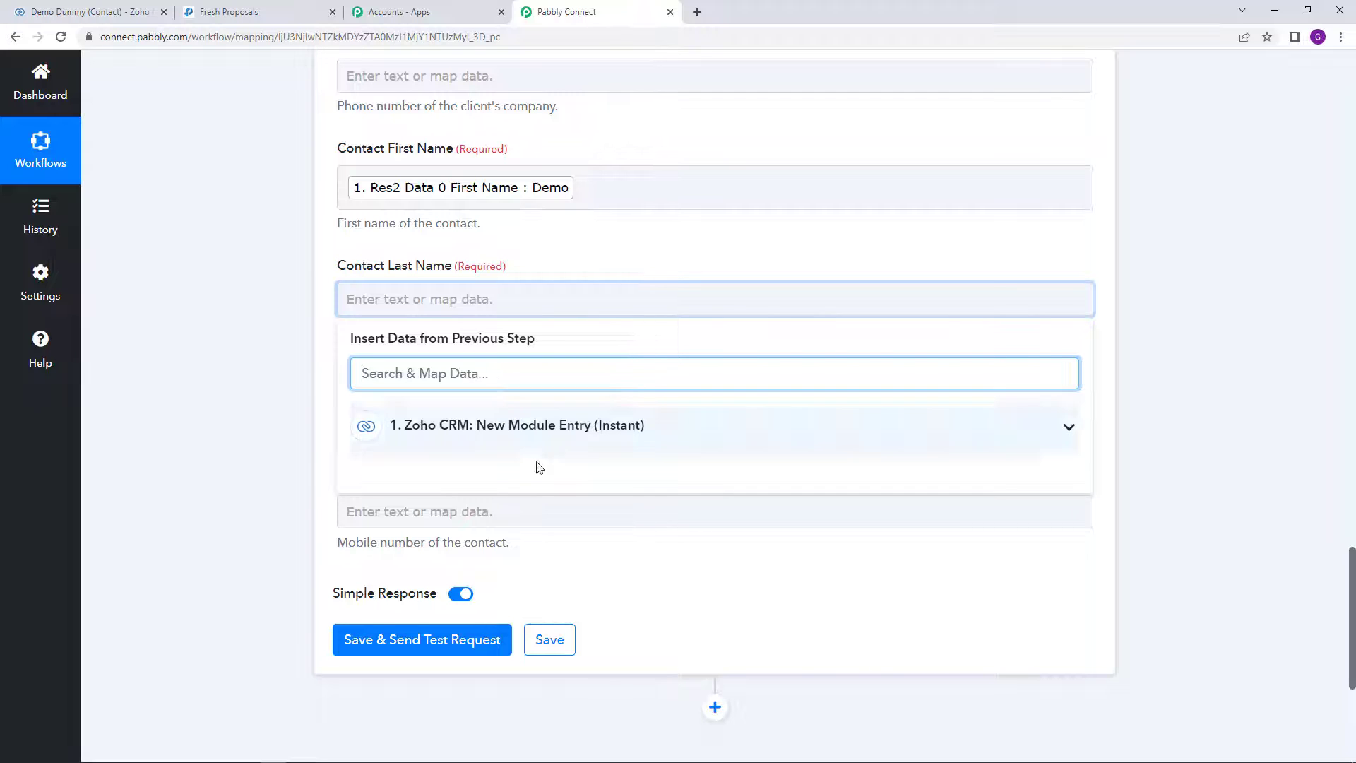
{"action": "left_click", "coordinate": [531, 432]}
{"action": "scroll", "coordinate": [548, 505], "scroll_direction": "down", "scroll_amount": 5}
{"action": "scroll", "coordinate": [547, 504], "scroll_direction": "down", "scroll_amount": 15}
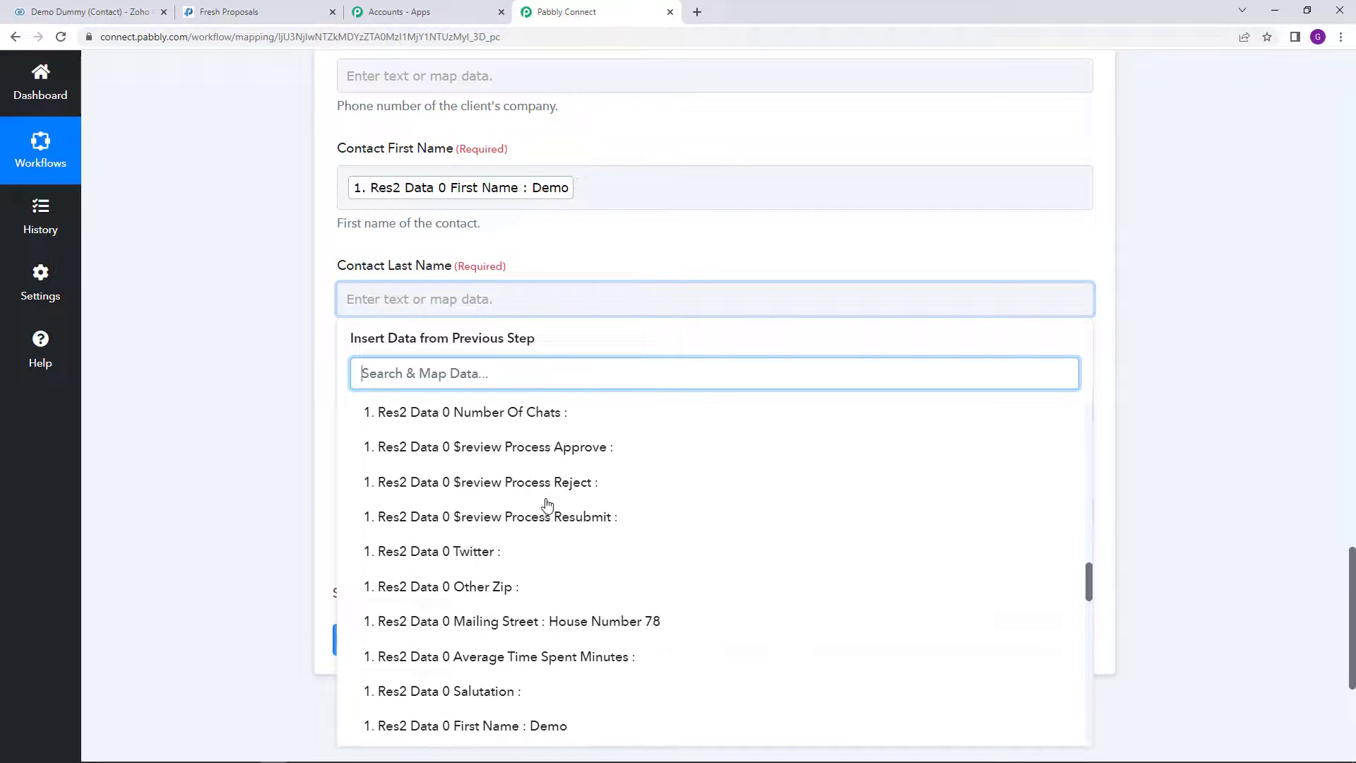
{"action": "scroll", "coordinate": [548, 504], "scroll_direction": "down", "scroll_amount": 5}
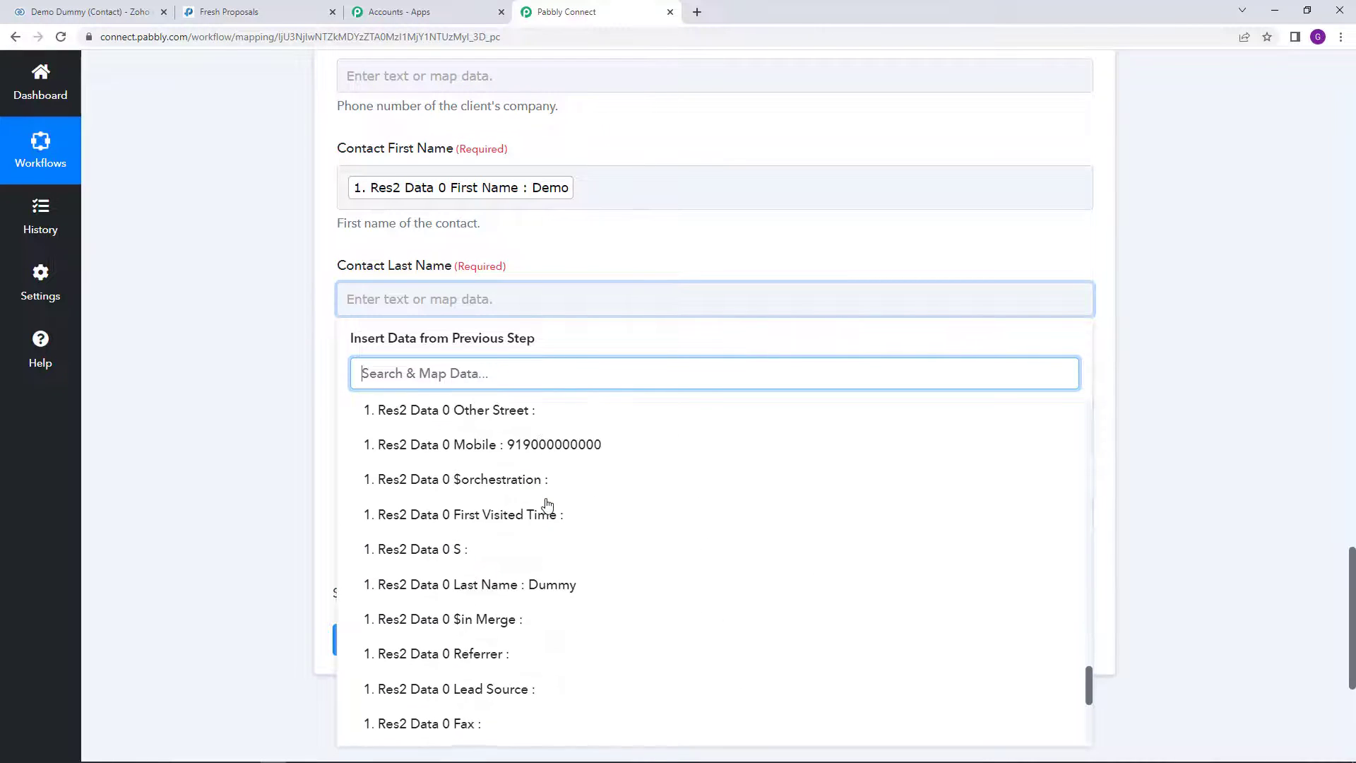
{"action": "scroll", "coordinate": [557, 479], "scroll_direction": "up", "scroll_amount": 2}
{"action": "left_click", "coordinate": [552, 443]}
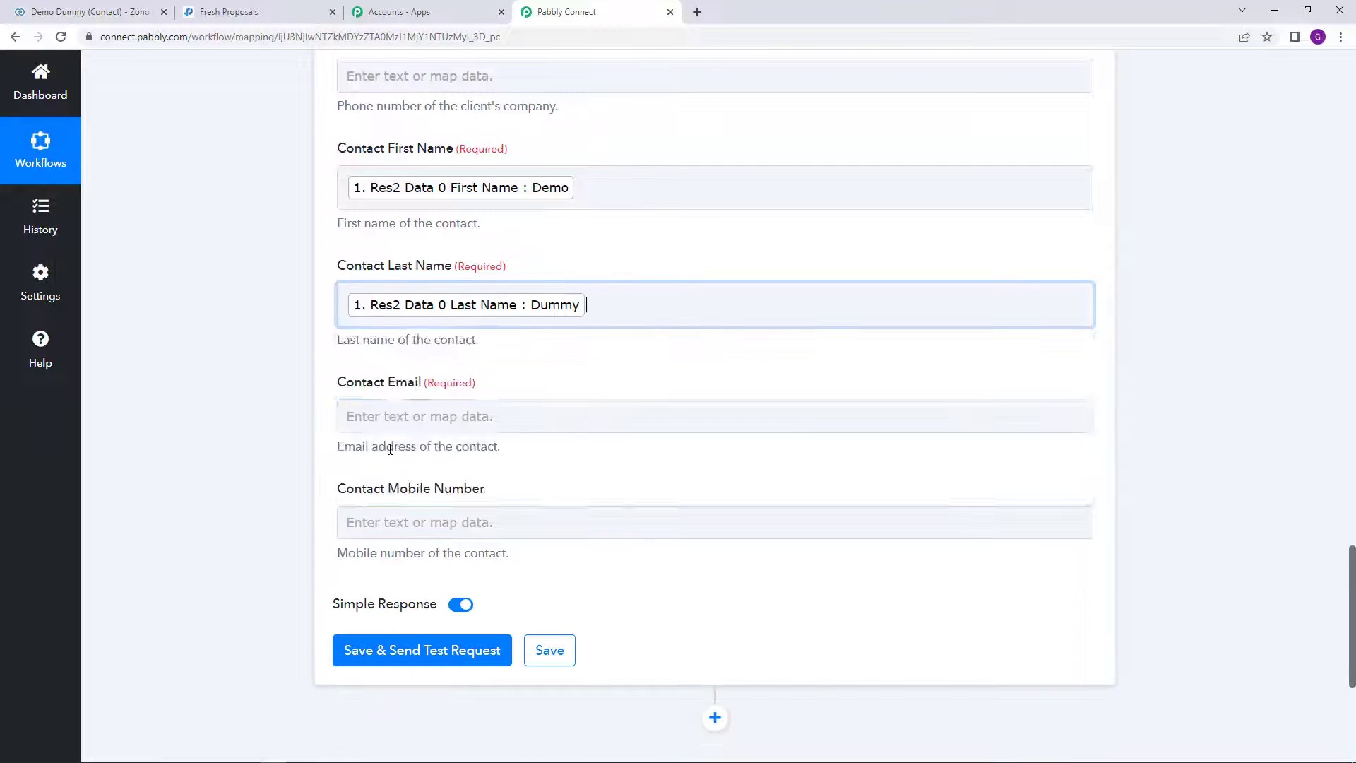
{"action": "left_click", "coordinate": [237, 427]}
Step: Map Contact Email and Contact Mobile Number to the Zoho contact's Email and Mobile
{"action": "scroll", "coordinate": [249, 421], "scroll_direction": "down", "scroll_amount": 2}
{"action": "left_click", "coordinate": [395, 278]}
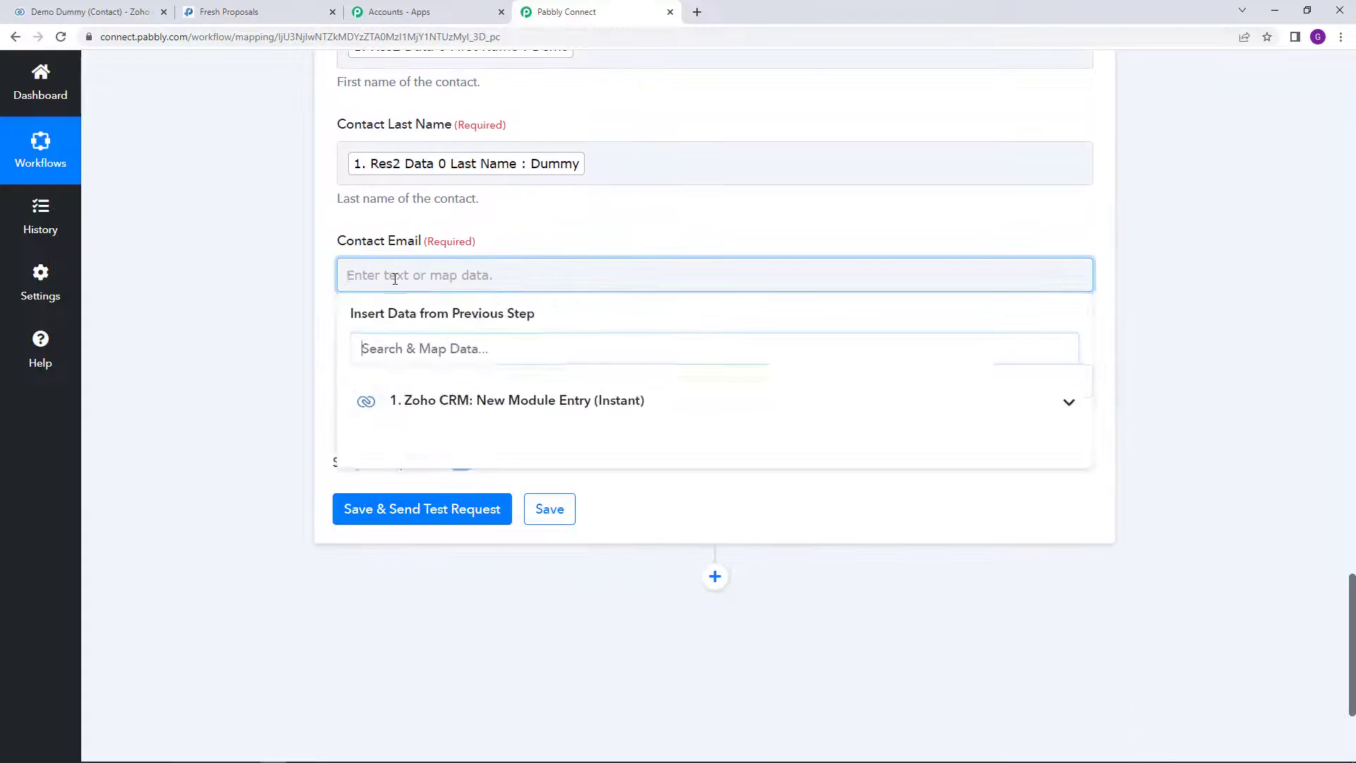
{"action": "left_click", "coordinate": [523, 399]}
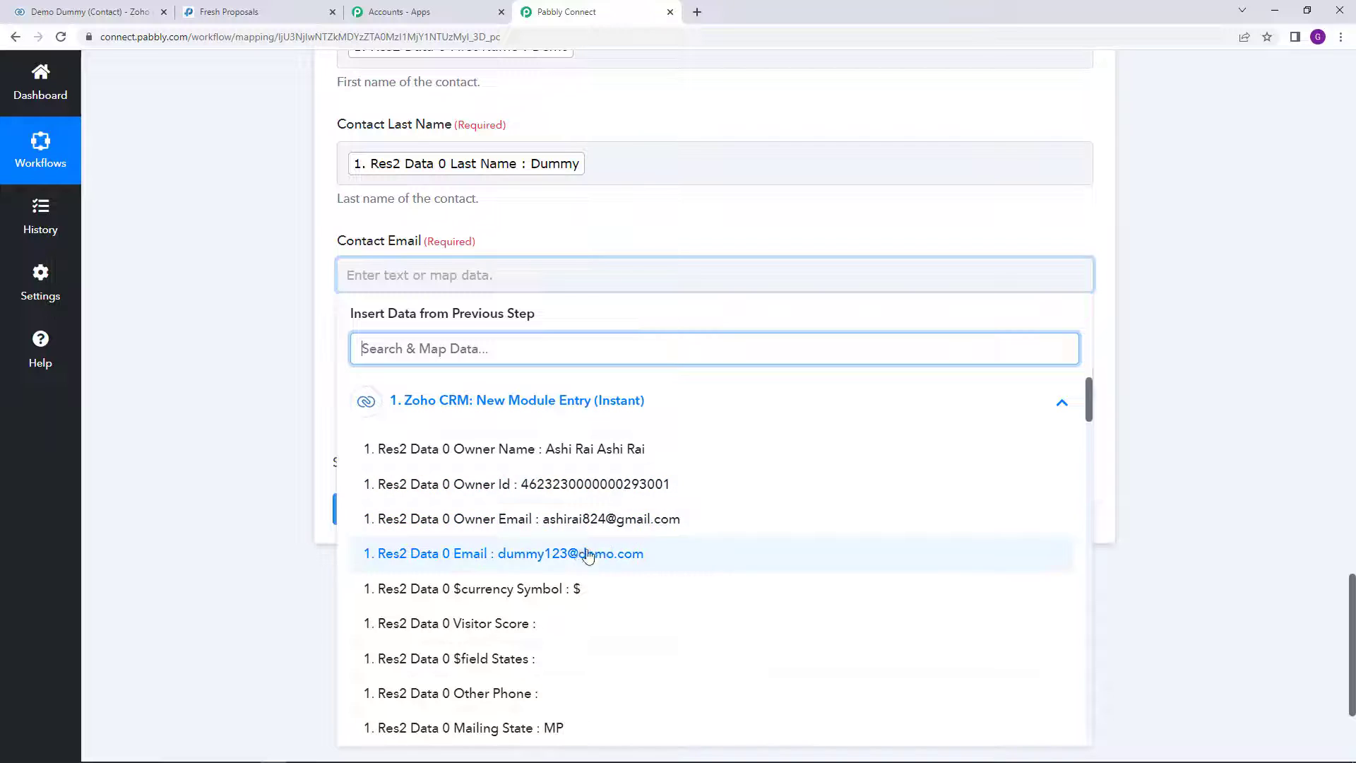
{"action": "left_click", "coordinate": [558, 554]}
{"action": "left_click", "coordinate": [266, 412]}
{"action": "scroll", "coordinate": [388, 344], "scroll_direction": "down", "scroll_amount": 1}
{"action": "left_click", "coordinate": [388, 322]}
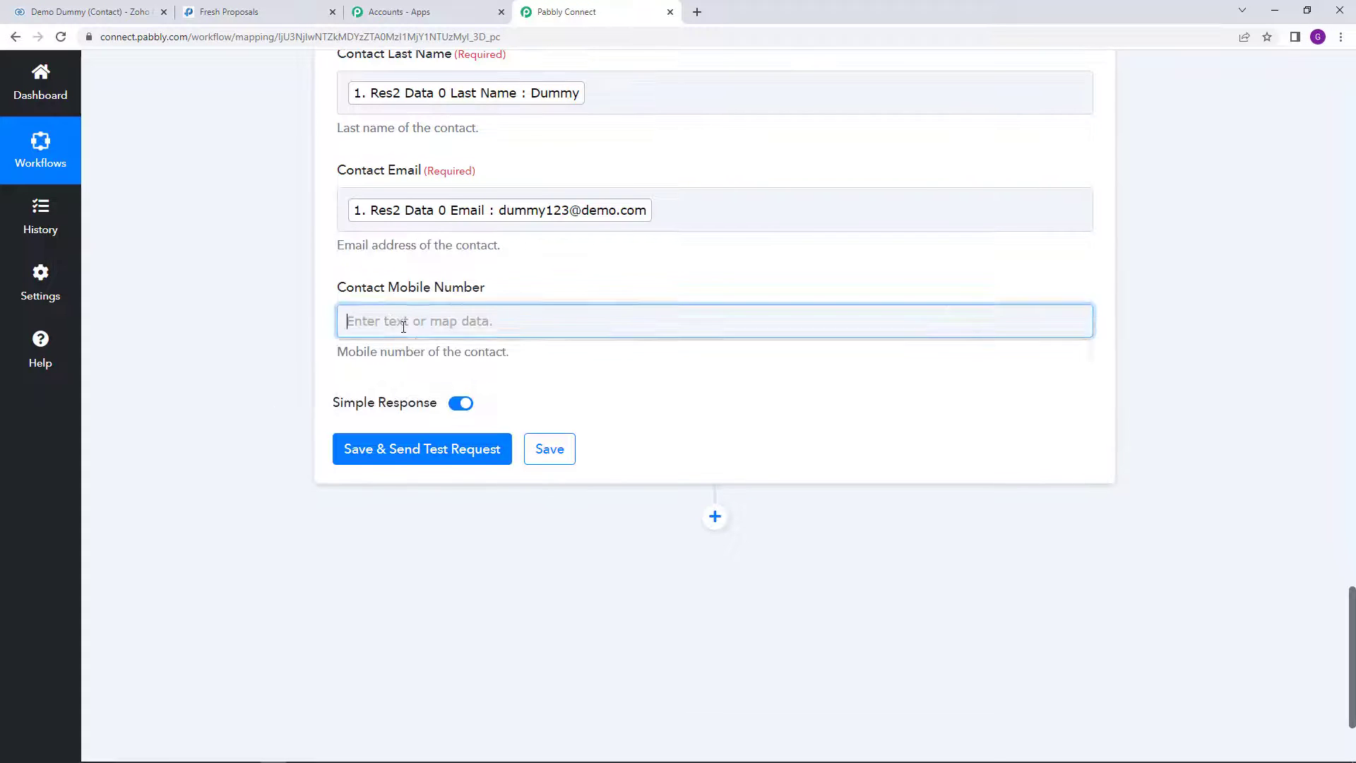
{"action": "left_click", "coordinate": [614, 447]}
{"action": "scroll", "coordinate": [619, 575], "scroll_direction": "down", "scroll_amount": 3}
{"action": "scroll", "coordinate": [619, 573], "scroll_direction": "down", "scroll_amount": 10}
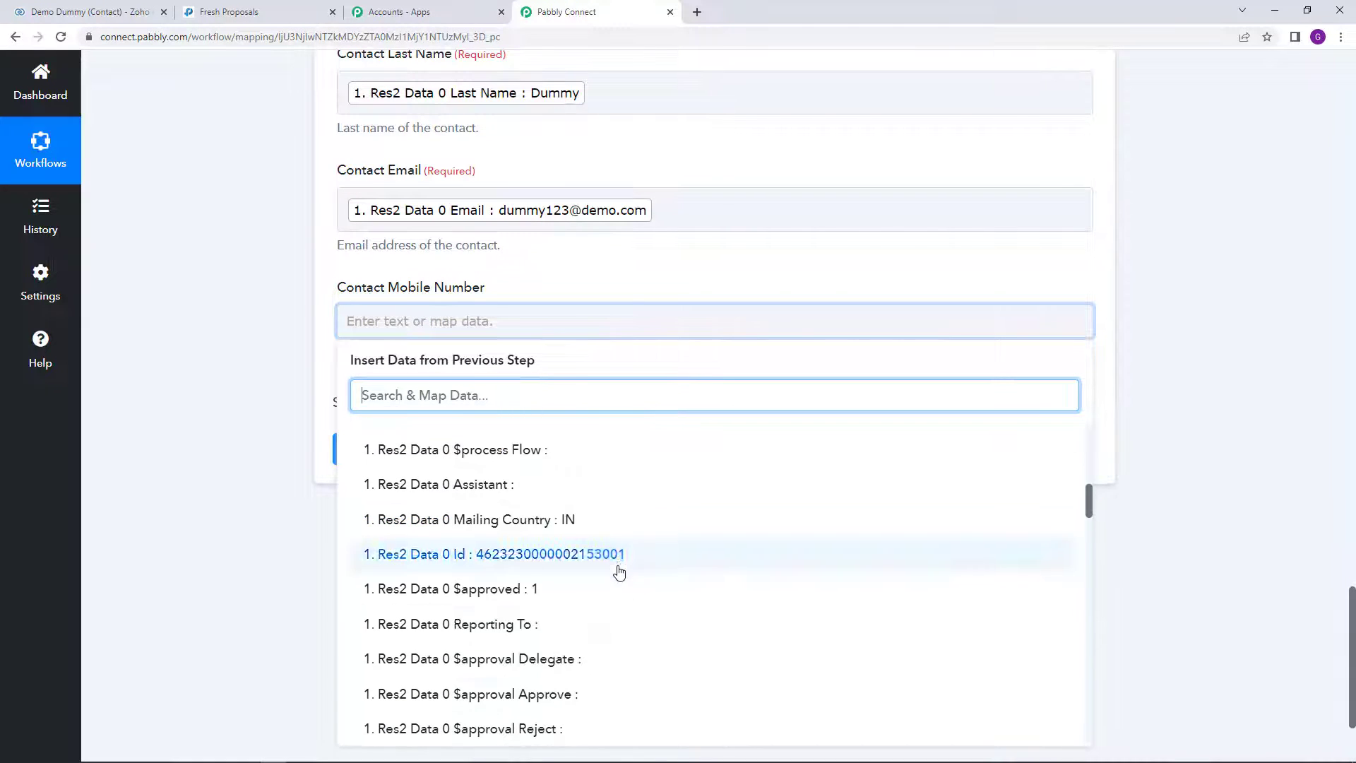
{"action": "scroll", "coordinate": [618, 572], "scroll_direction": "down", "scroll_amount": 10}
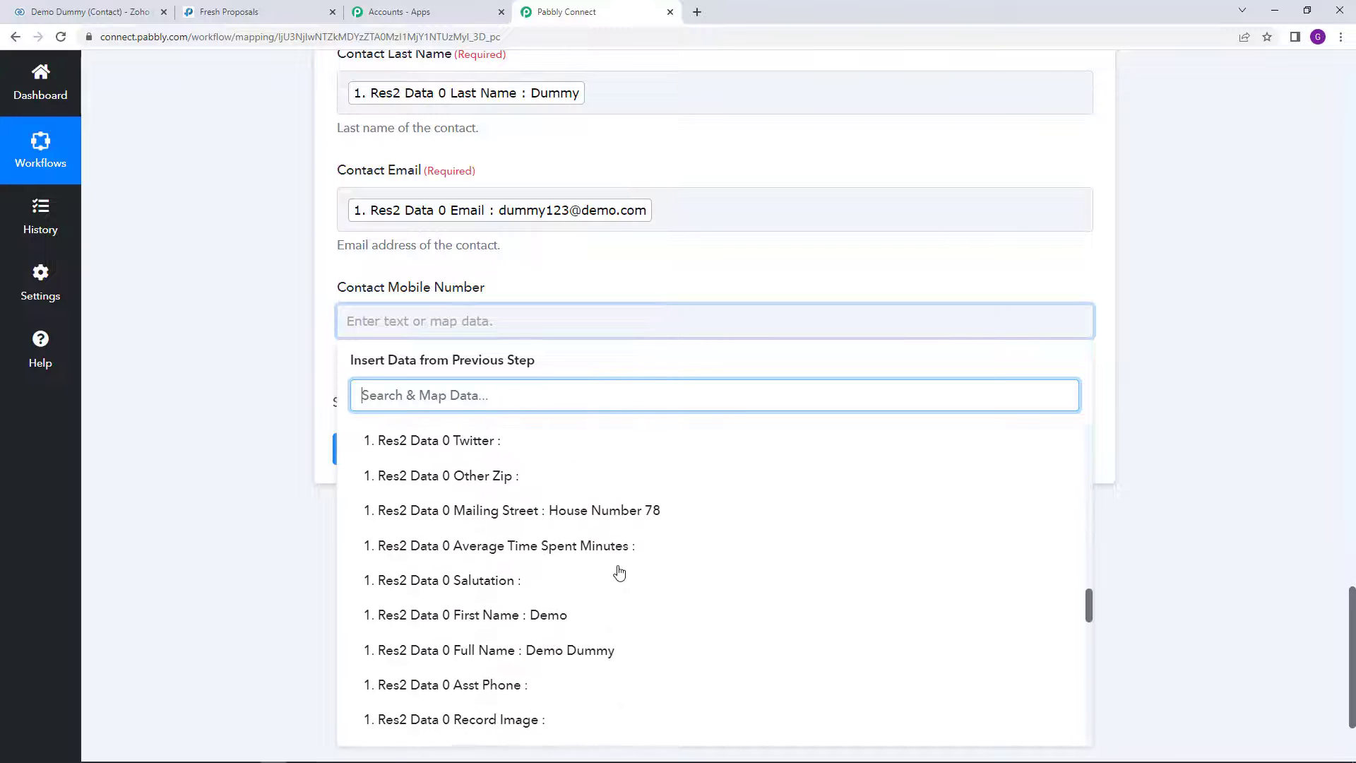
{"action": "scroll", "coordinate": [621, 567], "scroll_direction": "down", "scroll_amount": 2}
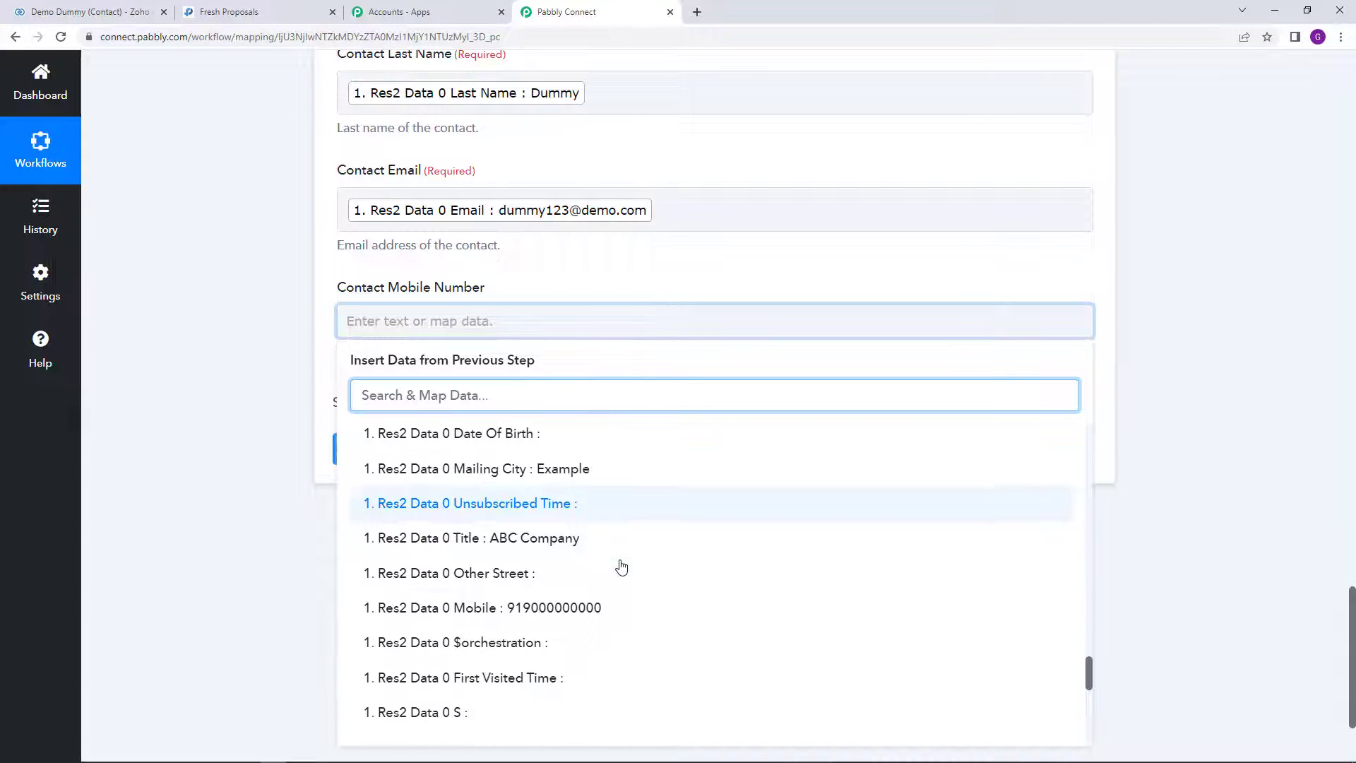
{"action": "left_click", "coordinate": [600, 605]}
{"action": "left_click", "coordinate": [191, 457]}
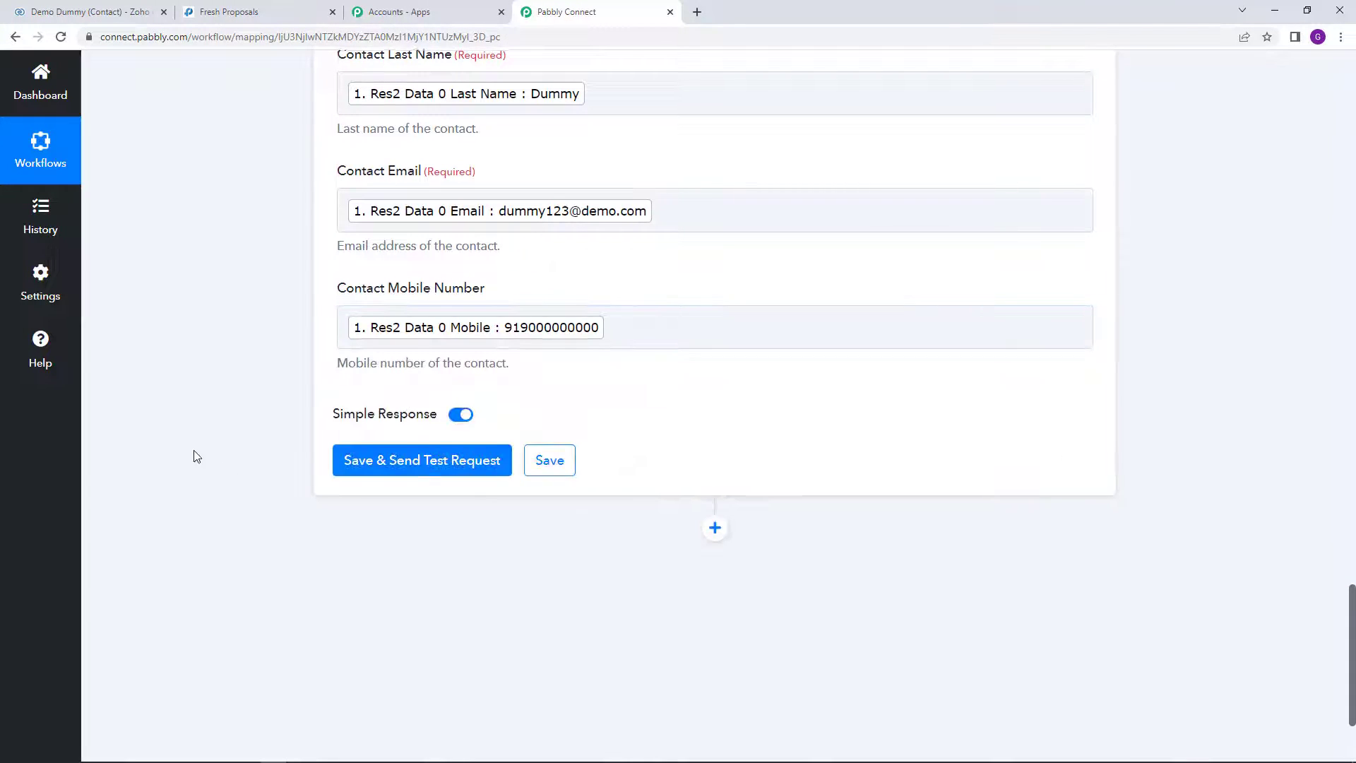
{"action": "scroll", "coordinate": [286, 535], "scroll_direction": "up", "scroll_amount": 1}
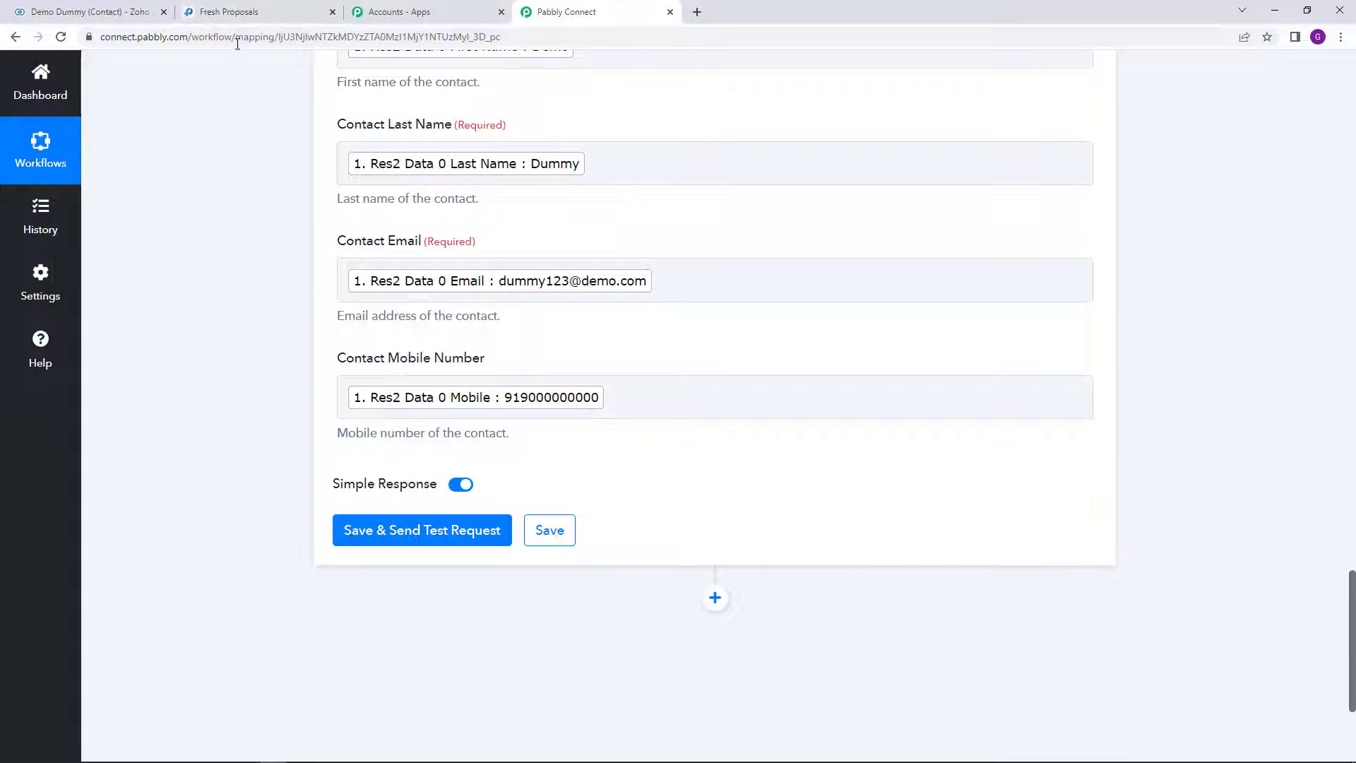
{"action": "scroll", "coordinate": [257, 233], "scroll_direction": "up", "scroll_amount": 9}
{"action": "scroll", "coordinate": [387, 341], "scroll_direction": "up", "scroll_amount": 6}
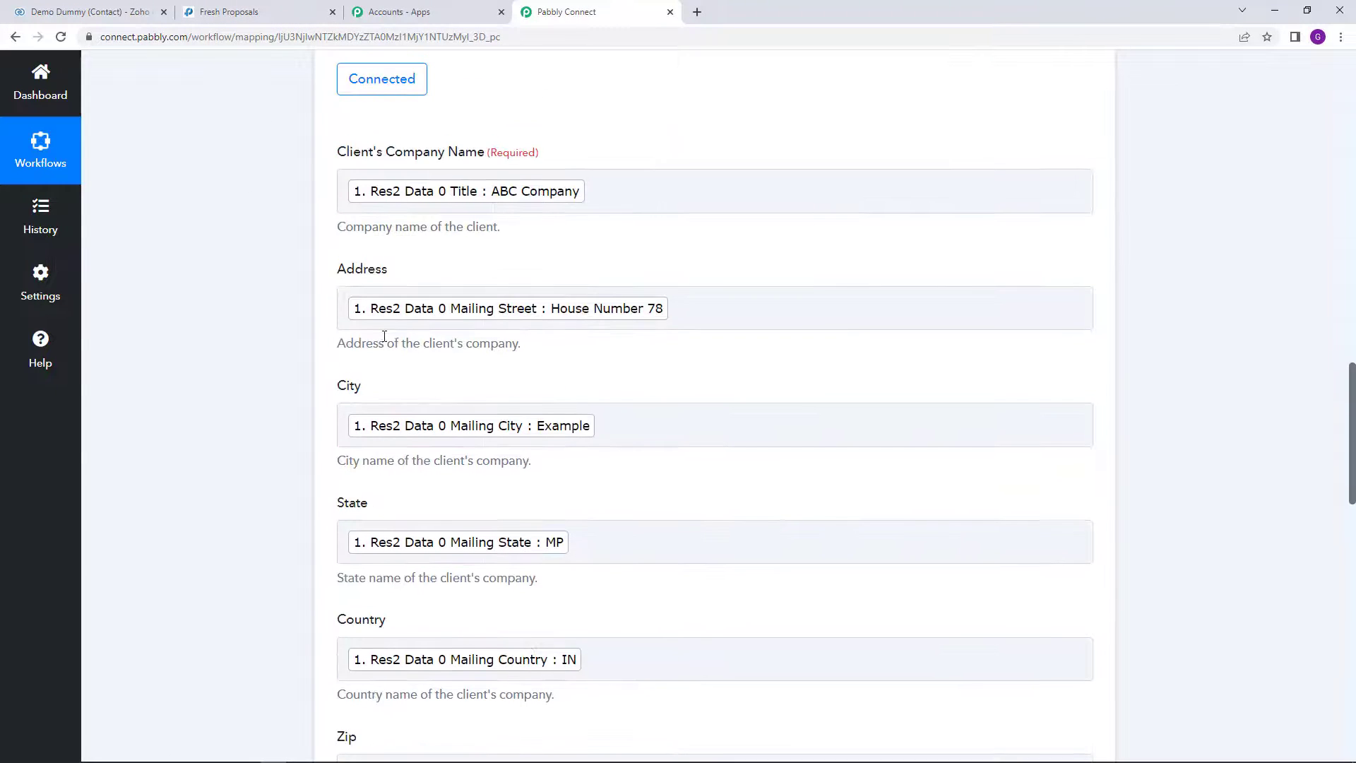
{"action": "scroll", "coordinate": [412, 342], "scroll_direction": "down", "scroll_amount": 12}
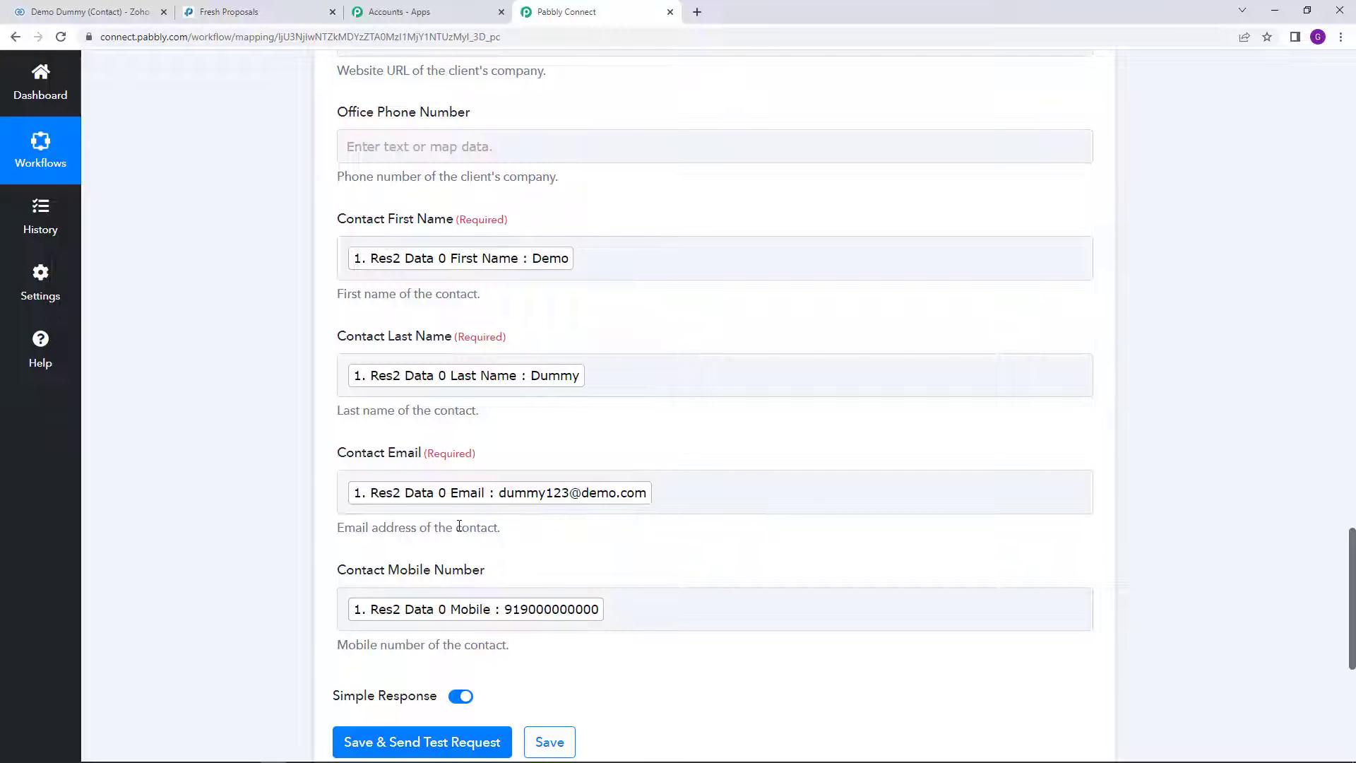
Step: Search Fresh Proposals clients for 'dummy123', find no match, and return to Pabbly Connect
{"action": "left_click", "coordinate": [233, 10]}
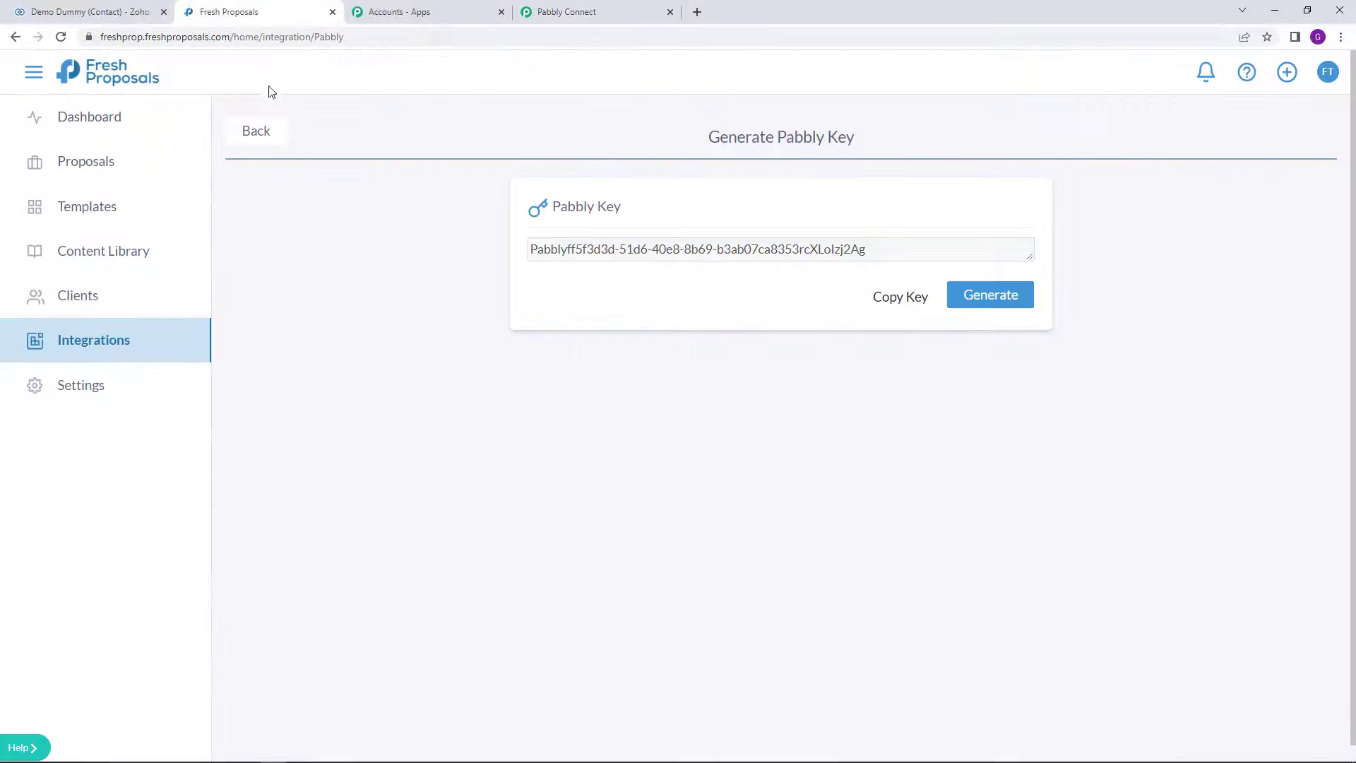
{"action": "left_click", "coordinate": [101, 176]}
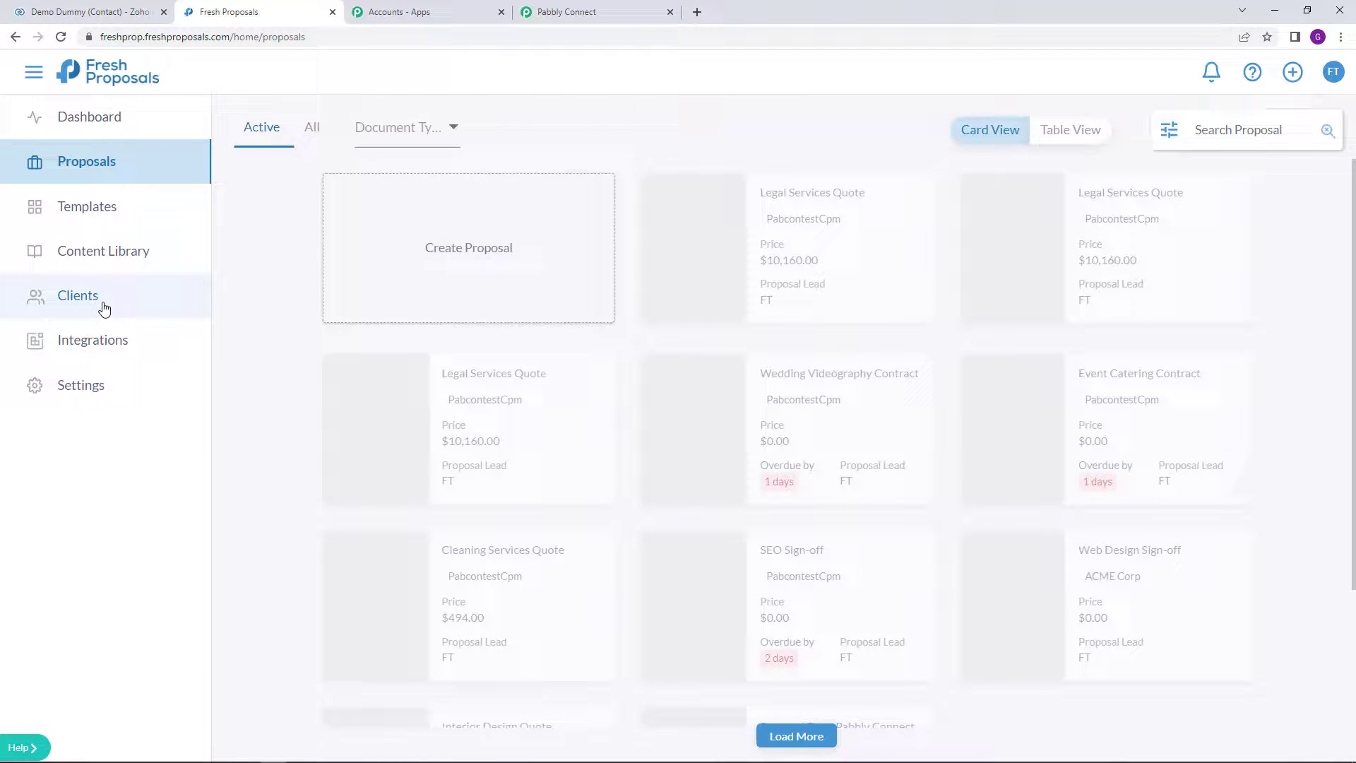
{"action": "left_click", "coordinate": [104, 309]}
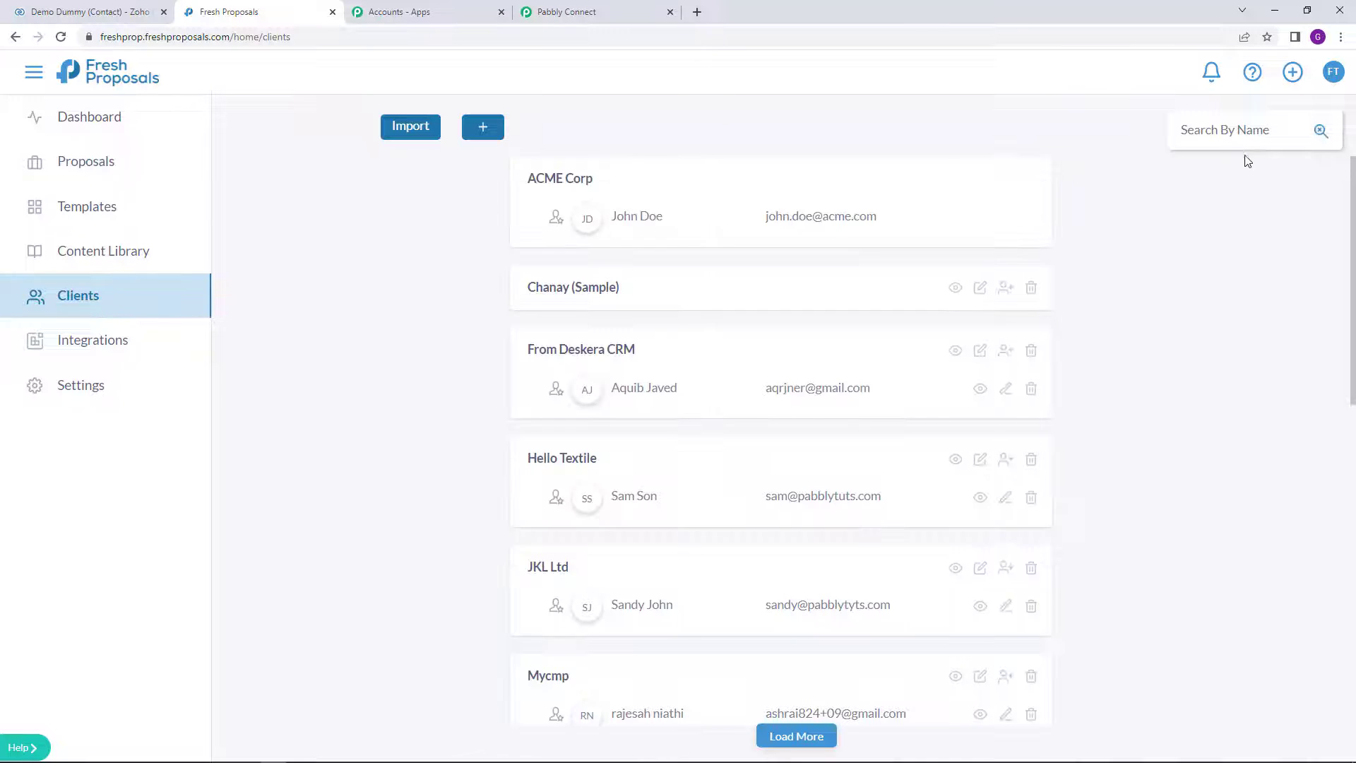
{"action": "left_click", "coordinate": [1242, 131]}
{"action": "type", "text": "dummy123"}
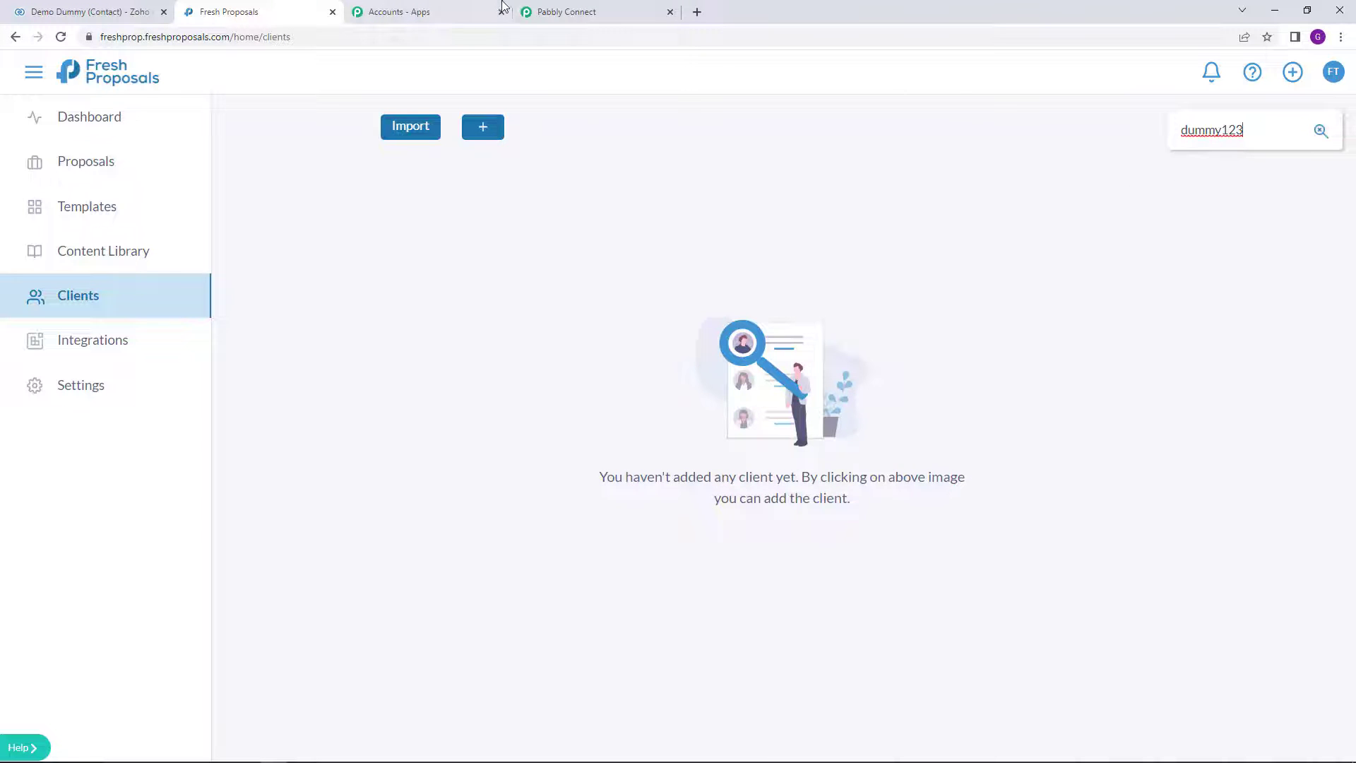
{"action": "left_click", "coordinate": [558, 11]}
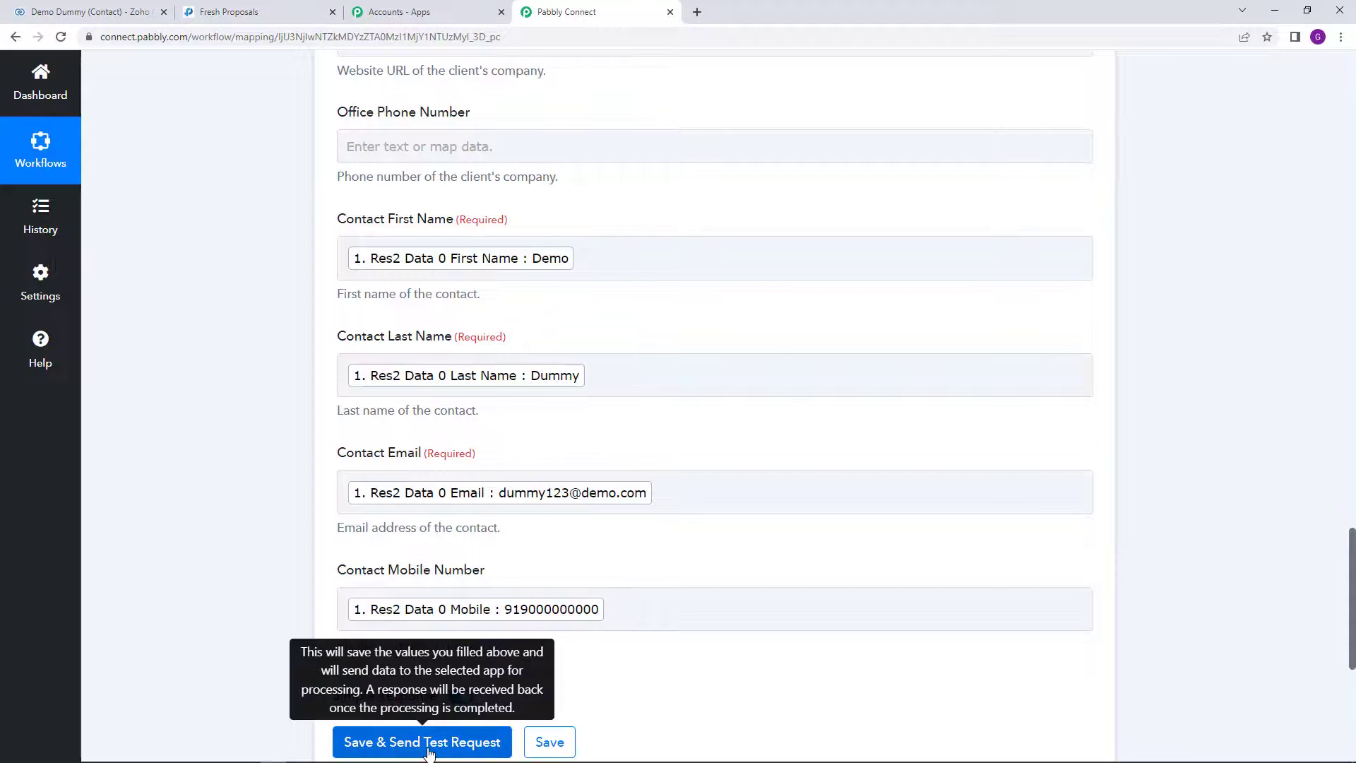
Step: Send the Create Client test request and review the returned client address and contact details
{"action": "left_click", "coordinate": [433, 743]}
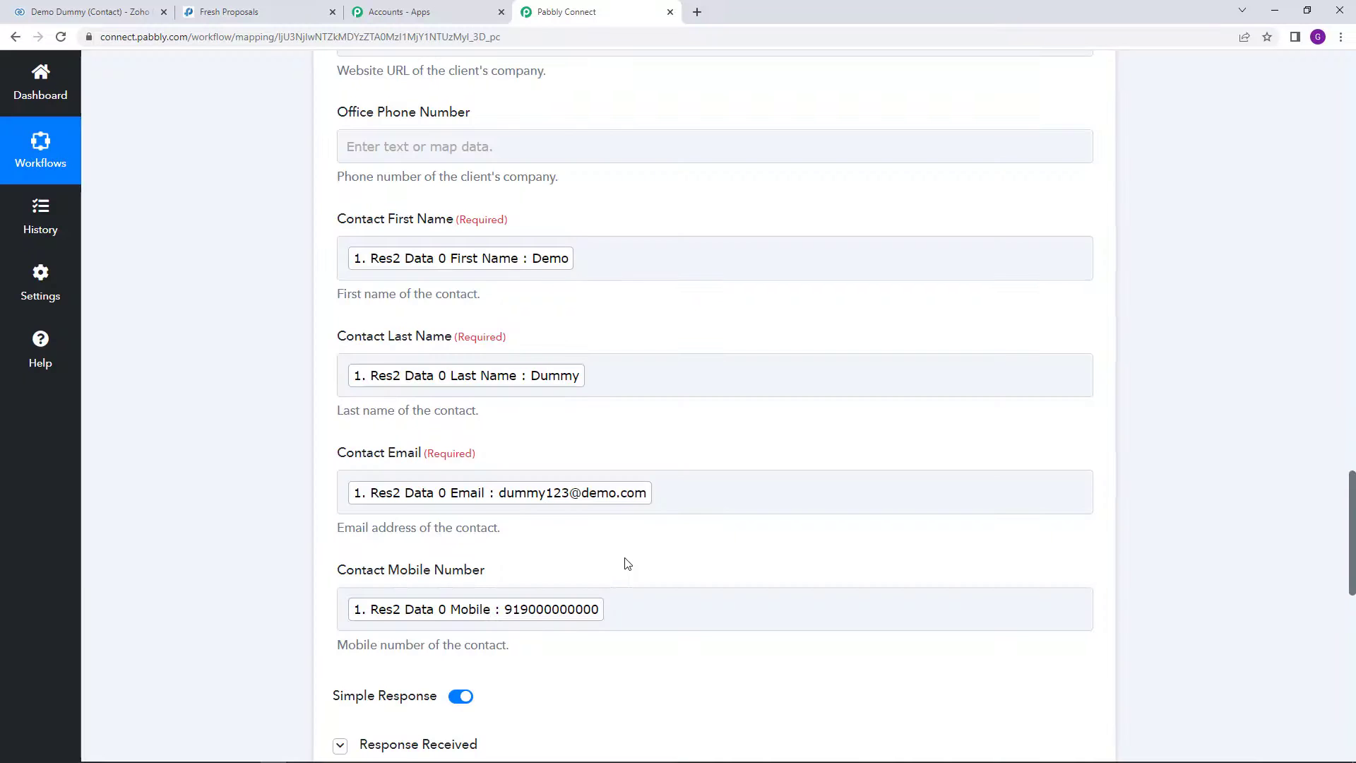
{"action": "scroll", "coordinate": [624, 558], "scroll_direction": "down", "scroll_amount": 6}
{"action": "scroll", "coordinate": [600, 480], "scroll_direction": "down", "scroll_amount": 2}
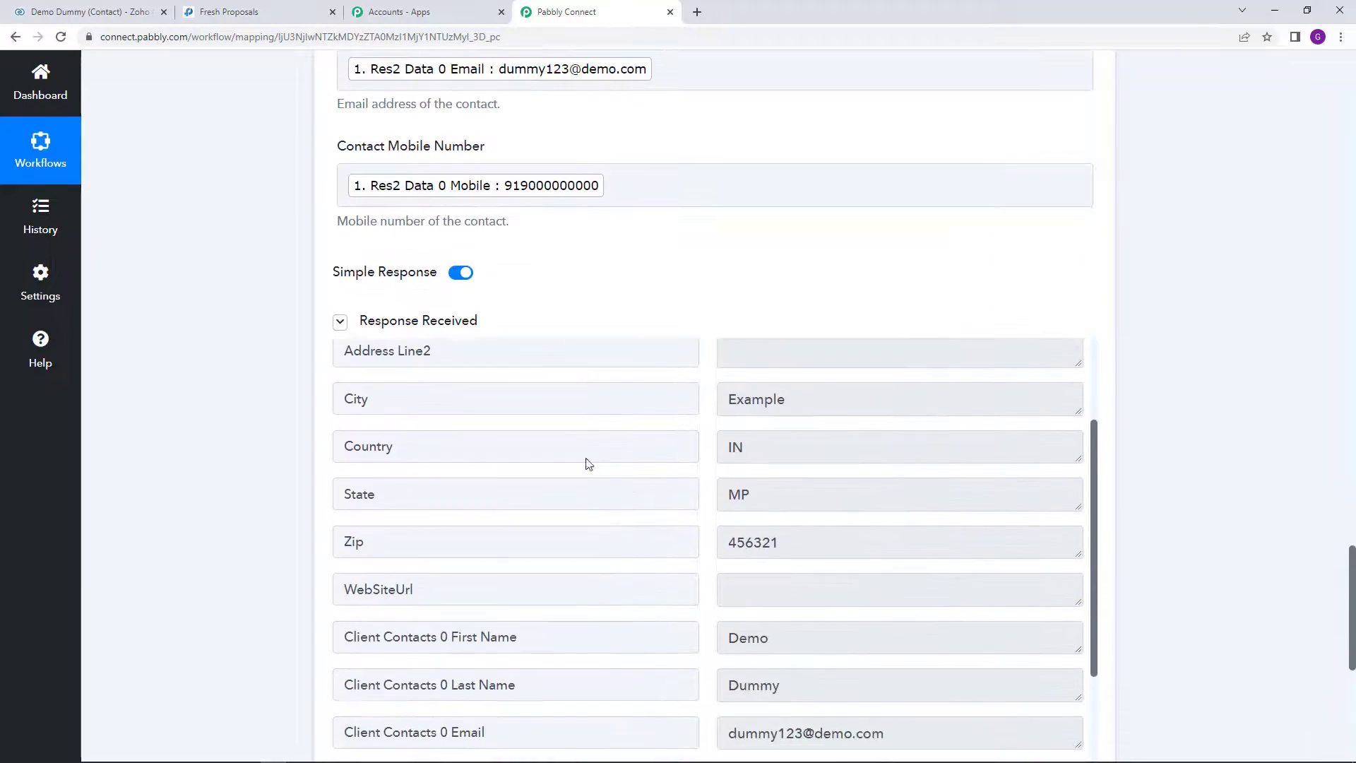
{"action": "scroll", "coordinate": [587, 464], "scroll_direction": "down", "scroll_amount": 2}
{"action": "left_click", "coordinate": [295, 9]}
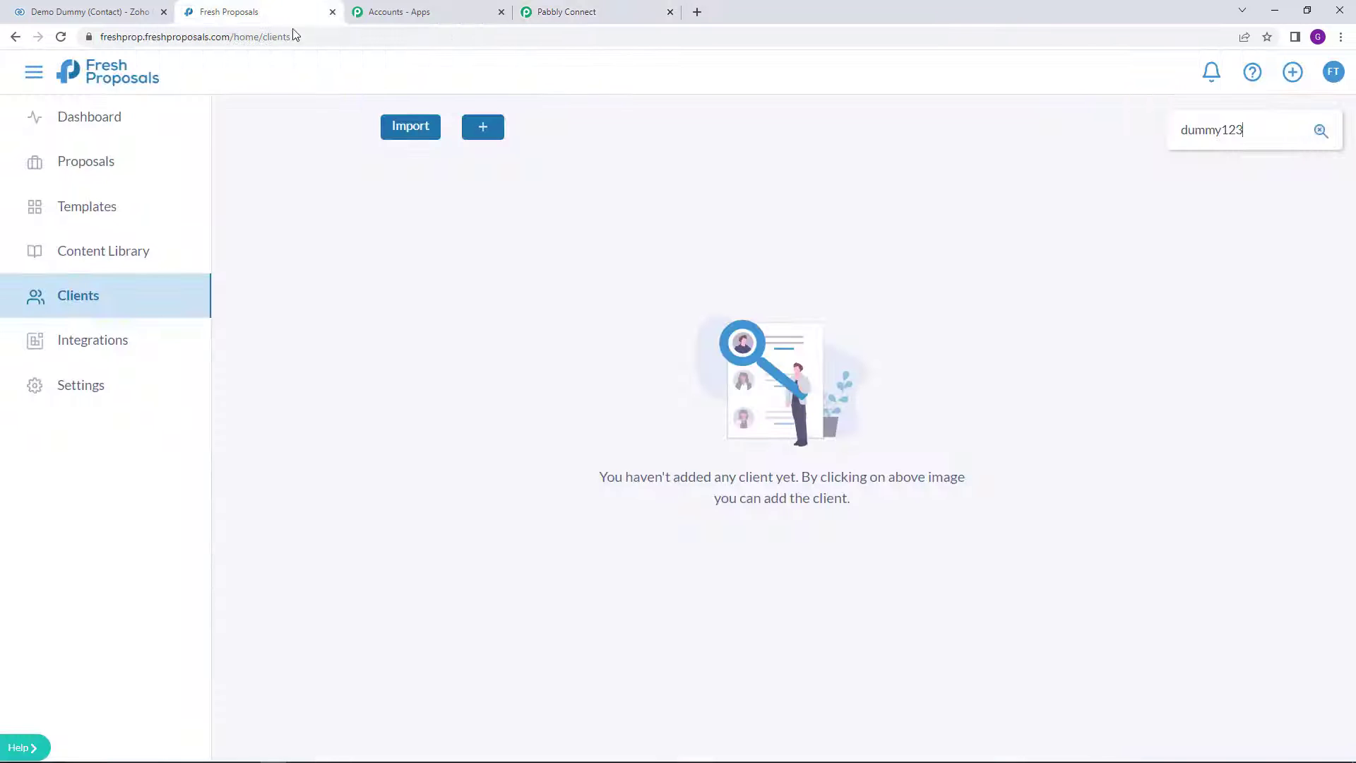
Step: Reload the Fresh Proposals client list and preview ABC Company's contact and address details
{"action": "left_click", "coordinate": [61, 37]}
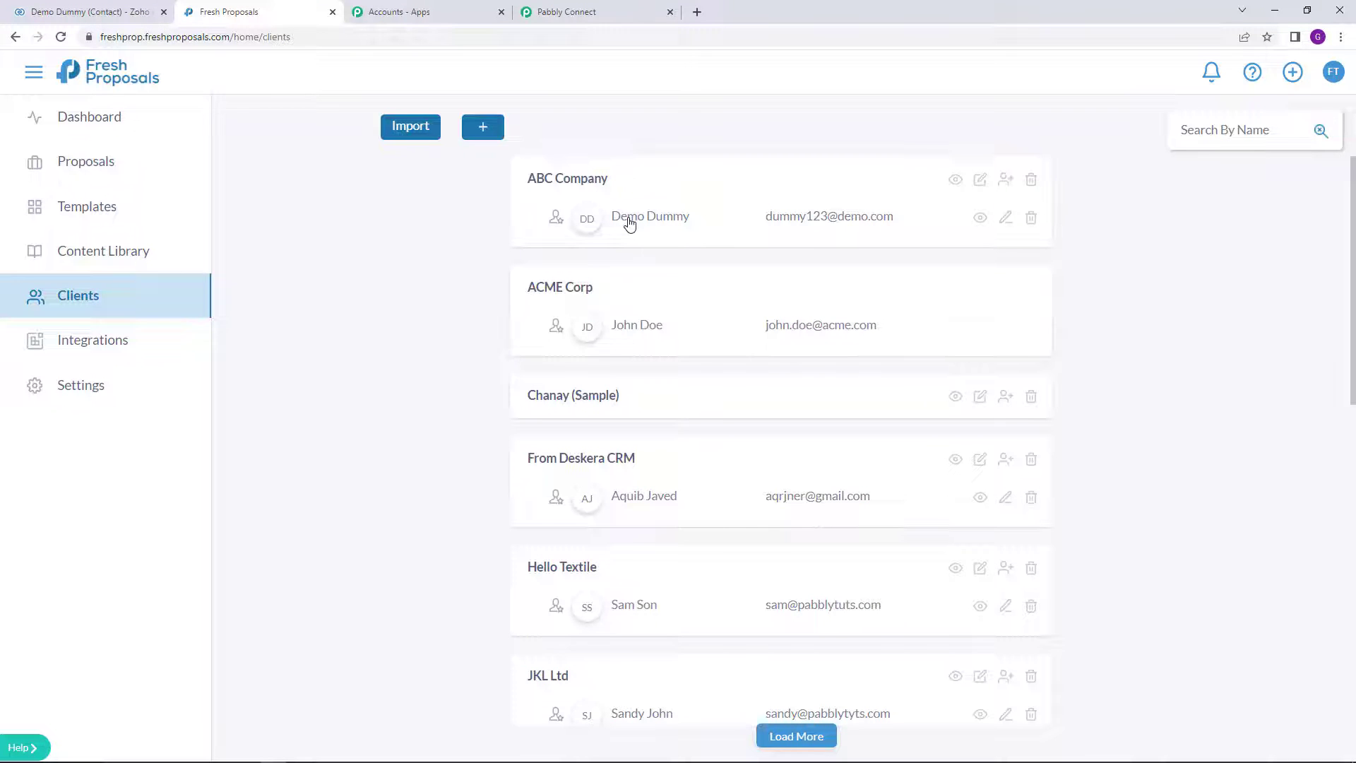
{"action": "left_click", "coordinate": [956, 178]}
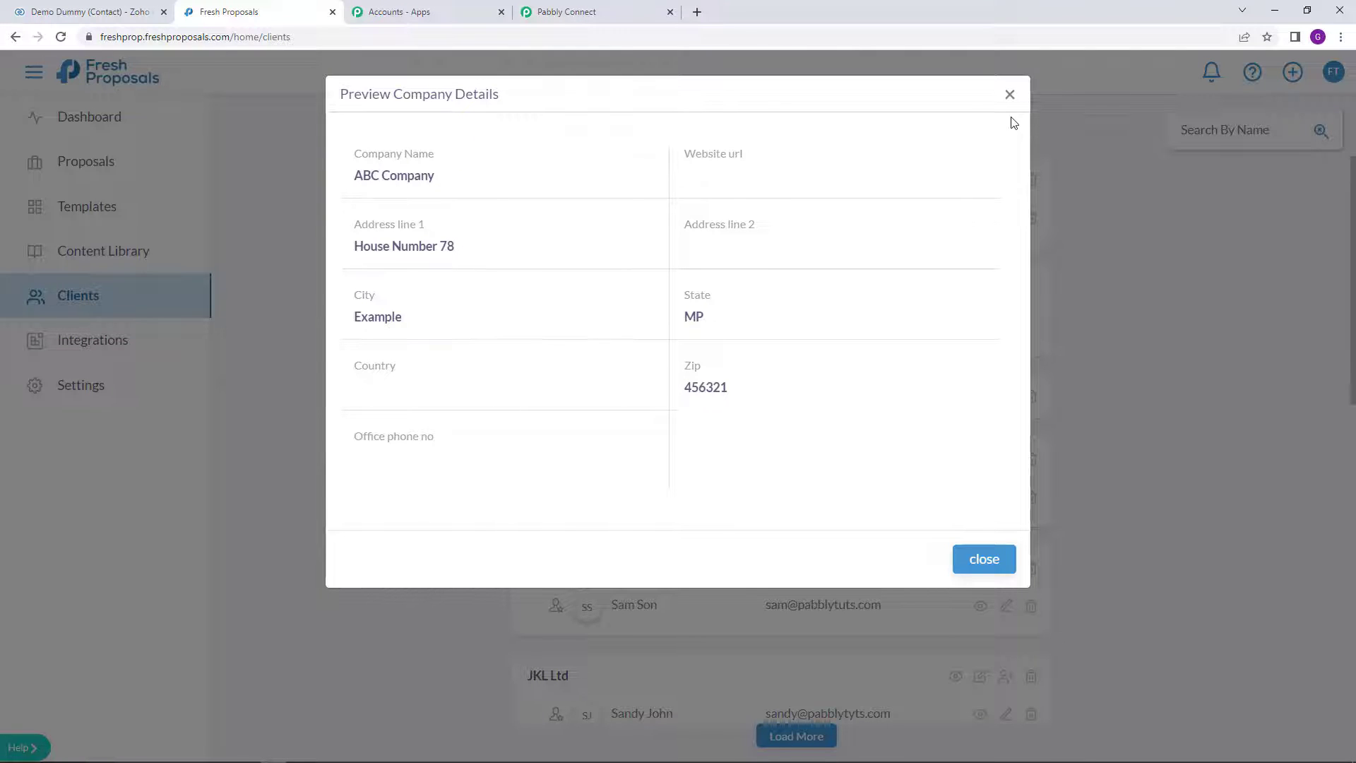
{"action": "left_click", "coordinate": [982, 558]}
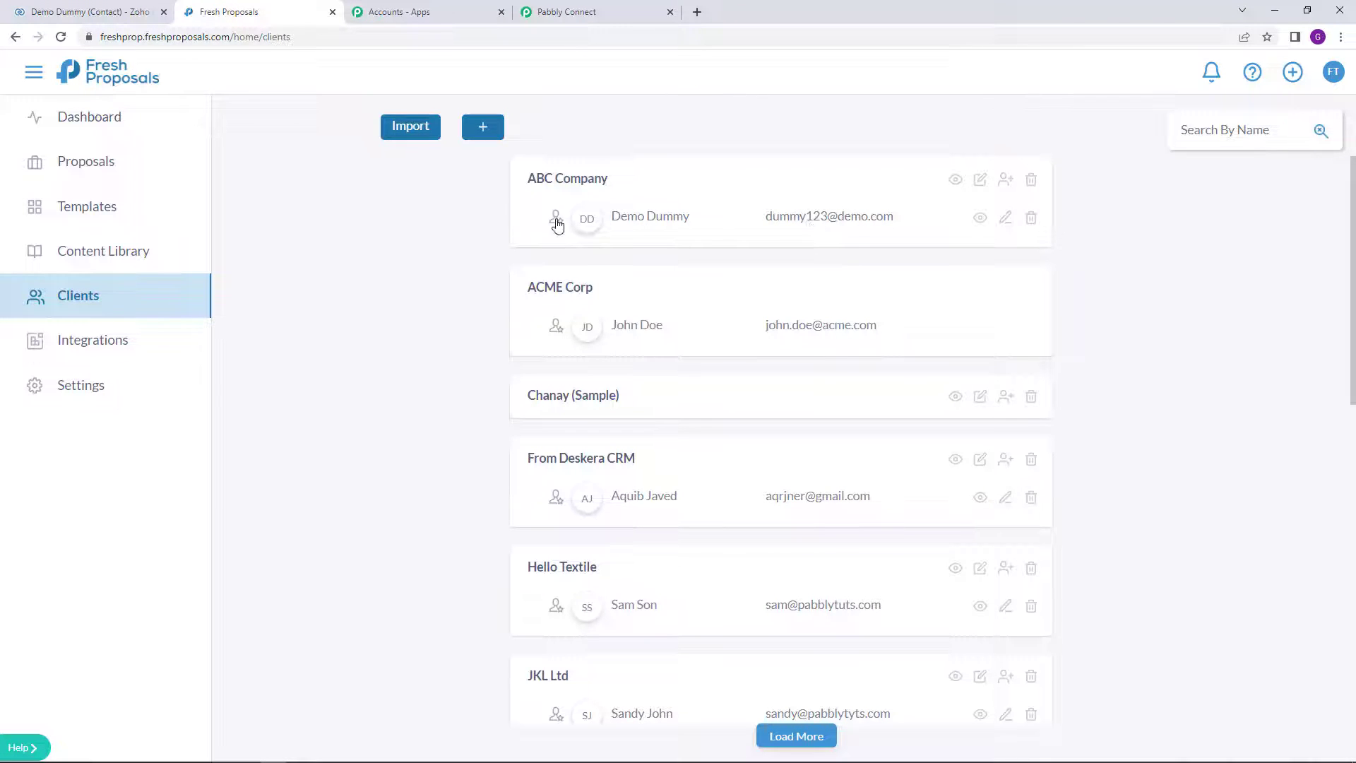
{"action": "left_click", "coordinate": [581, 14]}
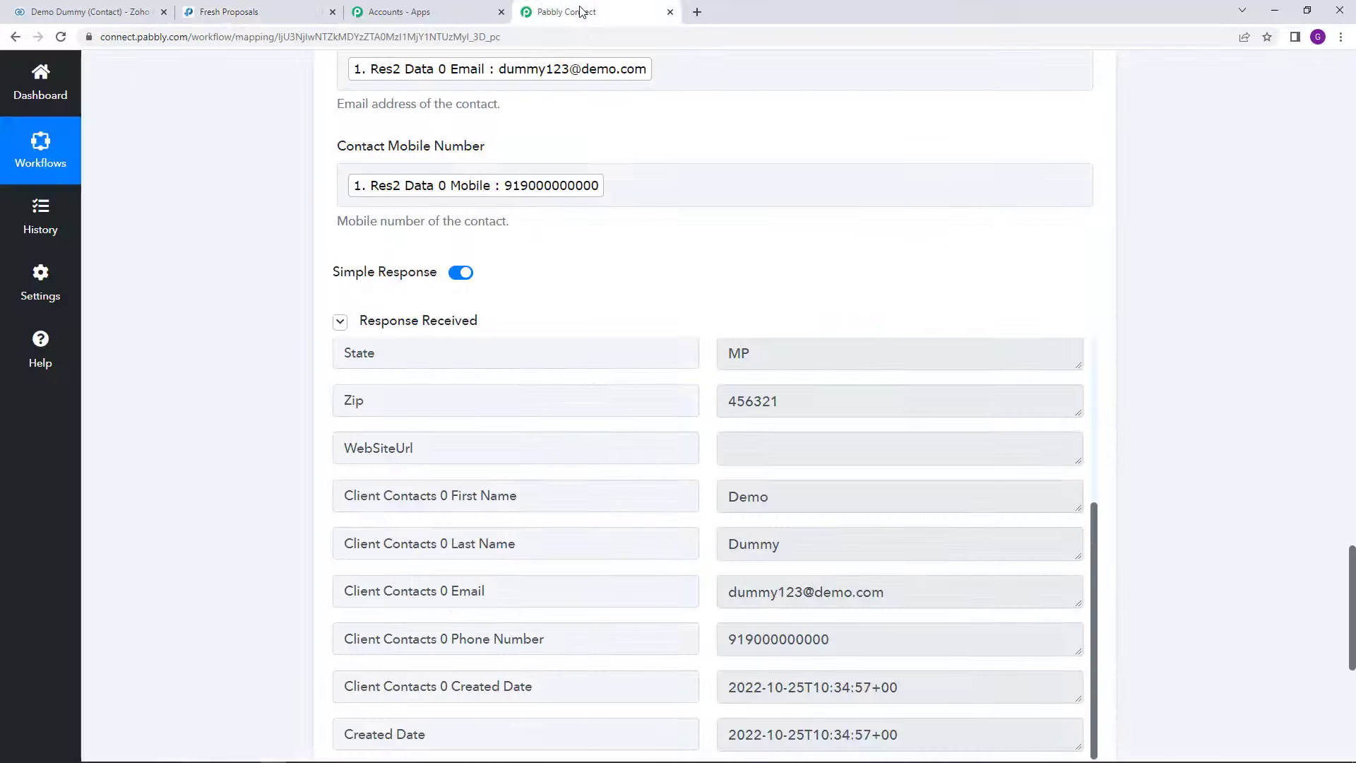
Step: Save the Fresh Proposals Create Client action and dismiss the success confirmation
{"action": "scroll", "coordinate": [1175, 367], "scroll_direction": "down", "scroll_amount": 5}
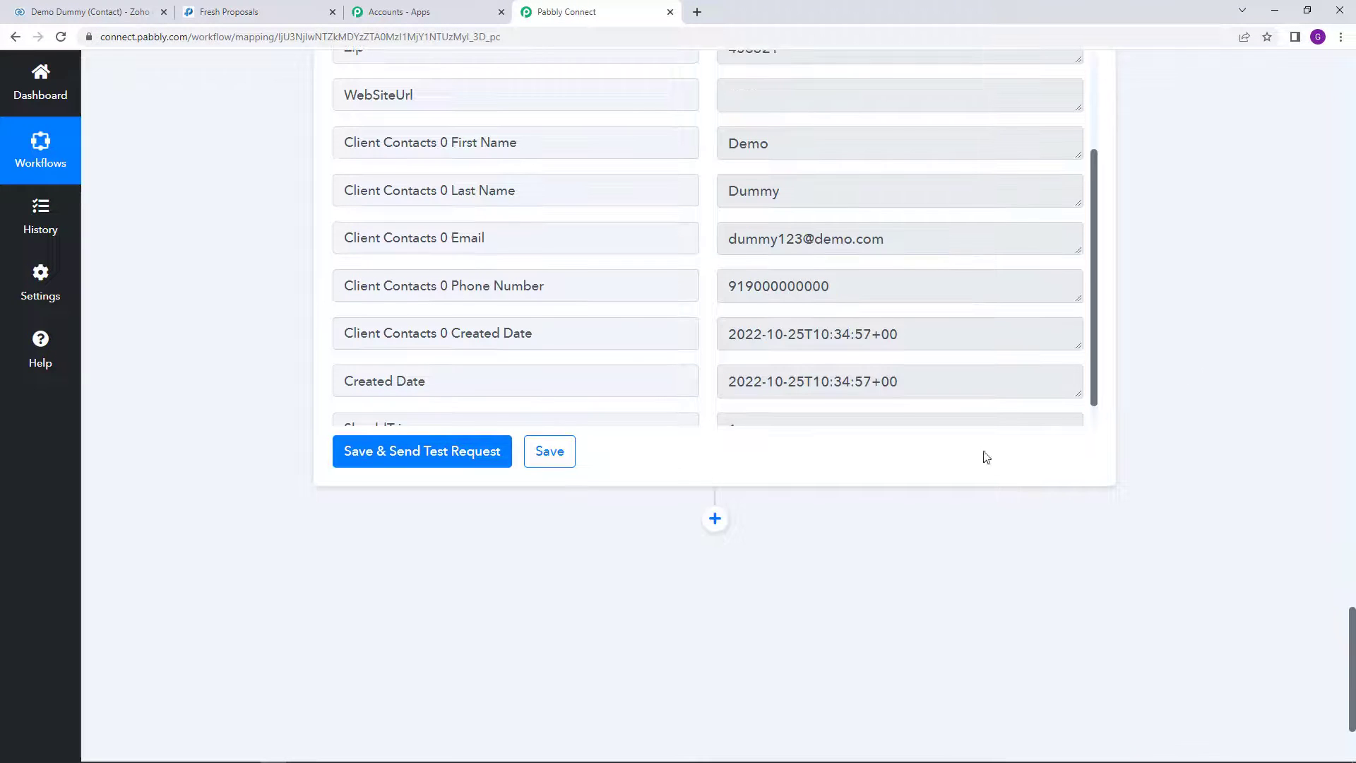
{"action": "left_click", "coordinate": [555, 459]}
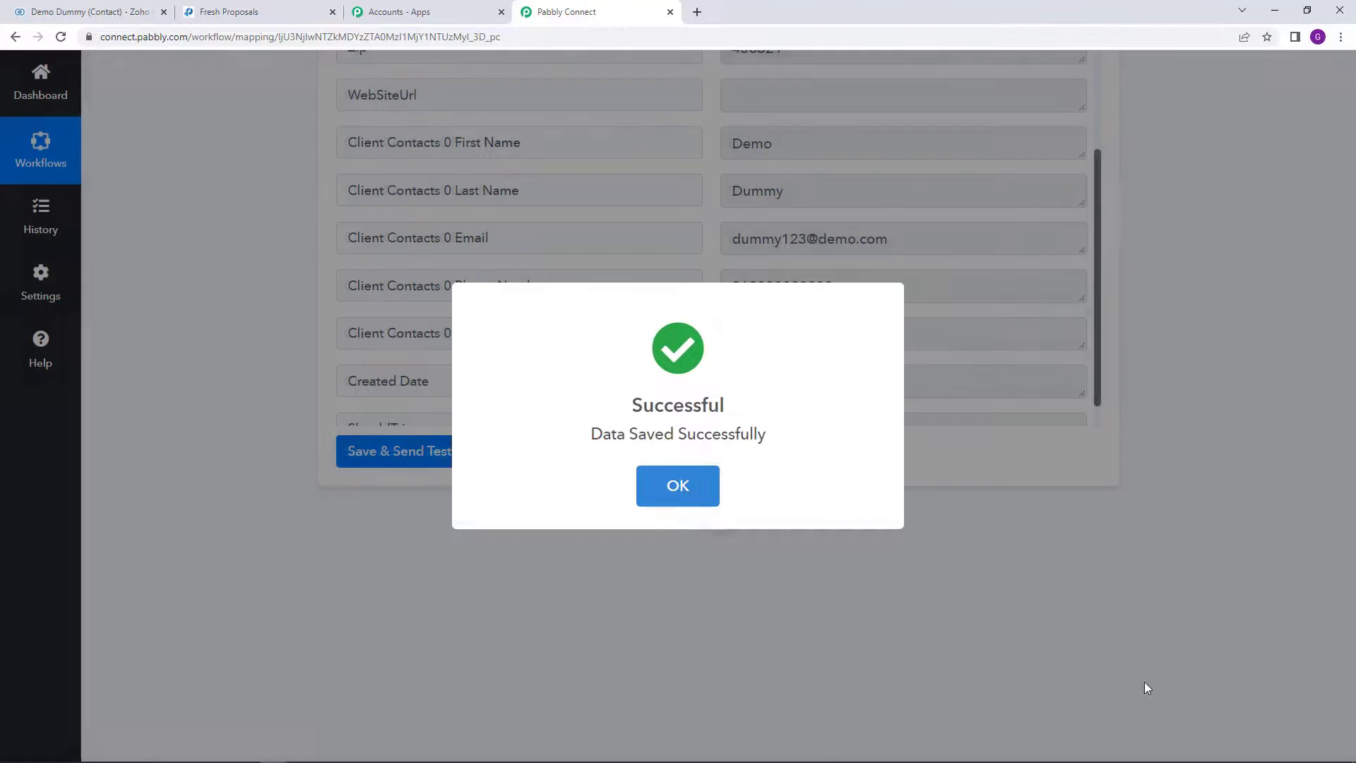
{"action": "left_click", "coordinate": [1146, 684]}
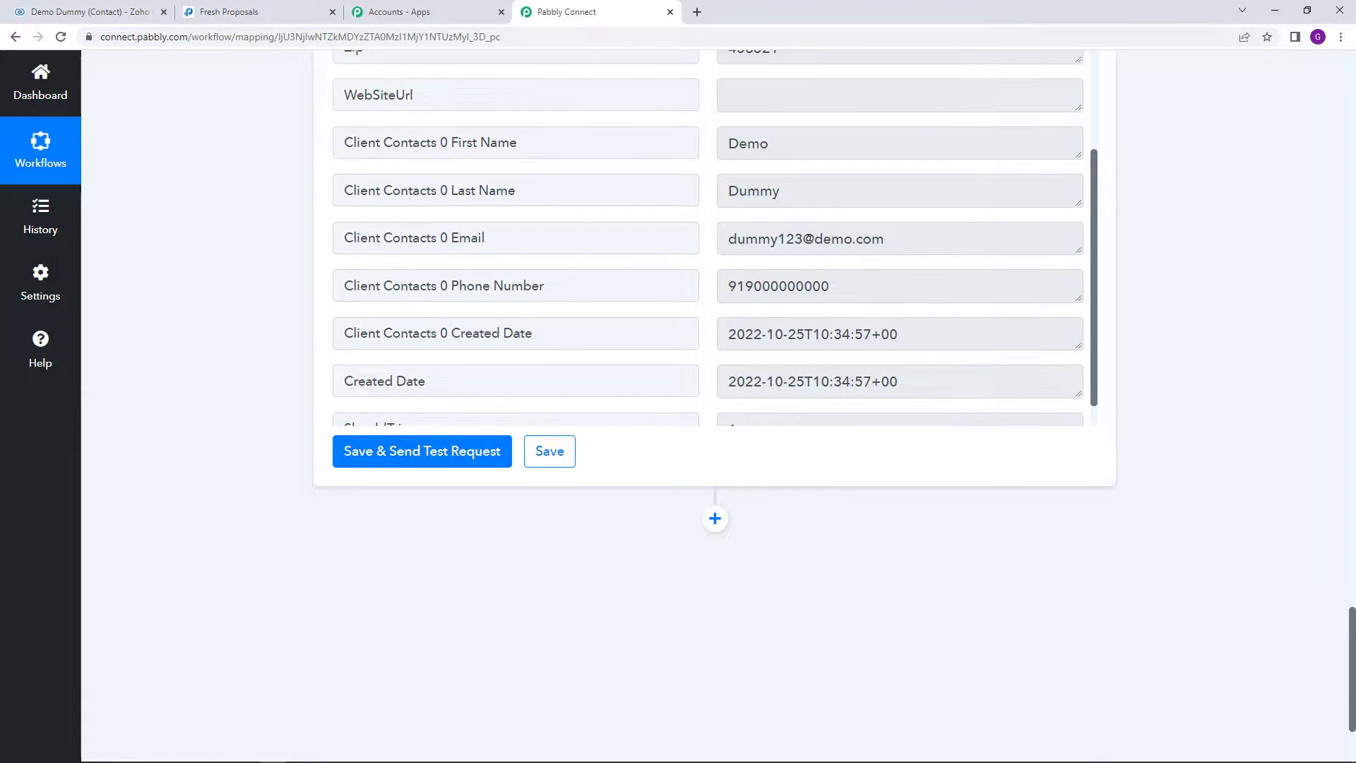
Step: Scroll through the whole workflow to review its field mappings
{"action": "scroll", "coordinate": [892, 189], "scroll_direction": "up", "scroll_amount": 20}
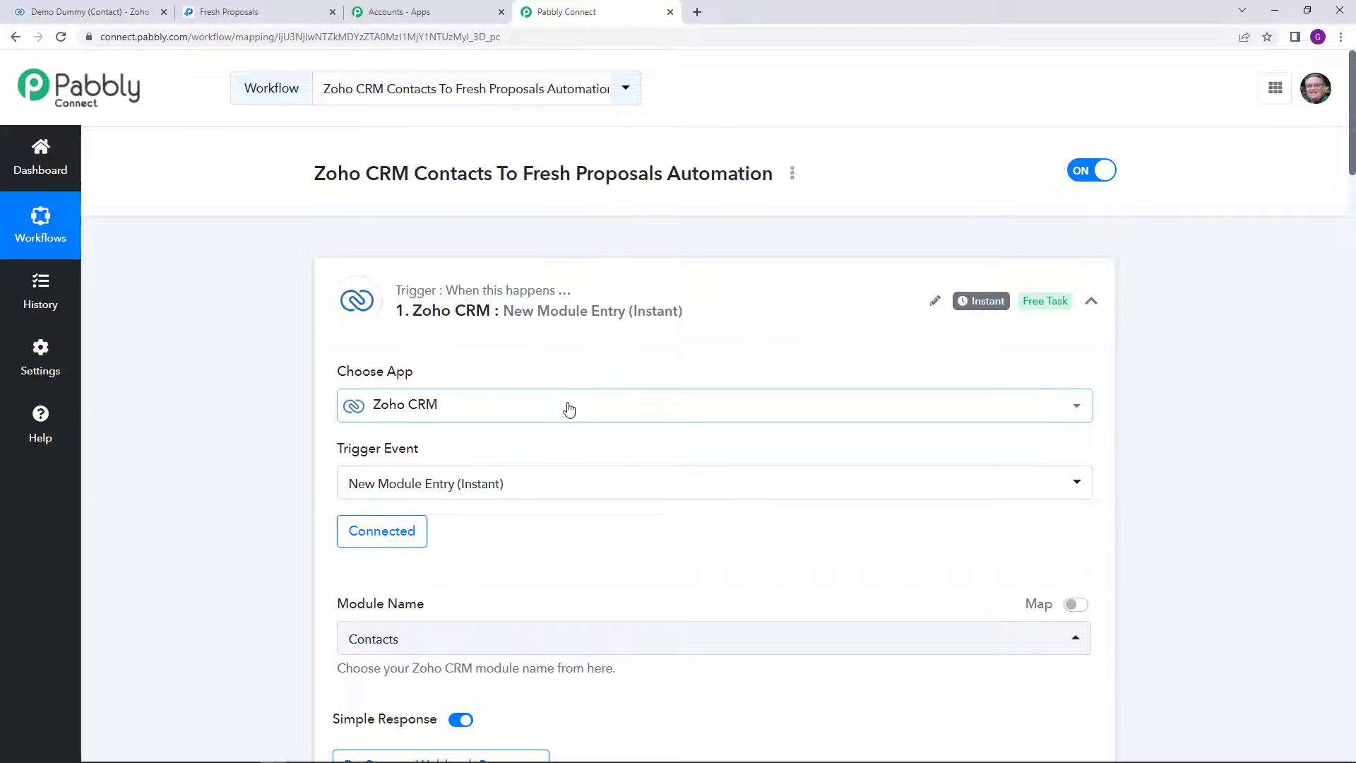
{"action": "scroll", "coordinate": [566, 409], "scroll_direction": "down", "scroll_amount": 15}
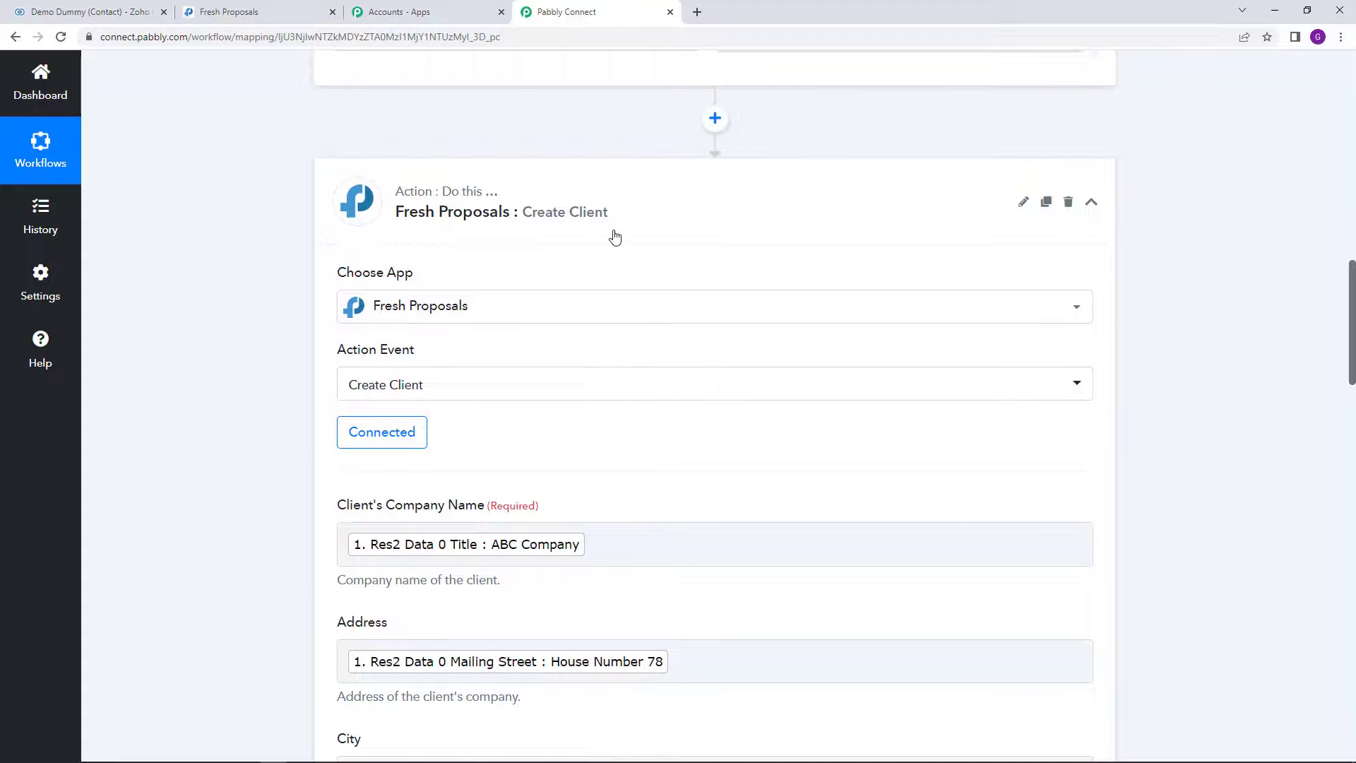
{"action": "scroll", "coordinate": [645, 257], "scroll_direction": "up", "scroll_amount": 15}
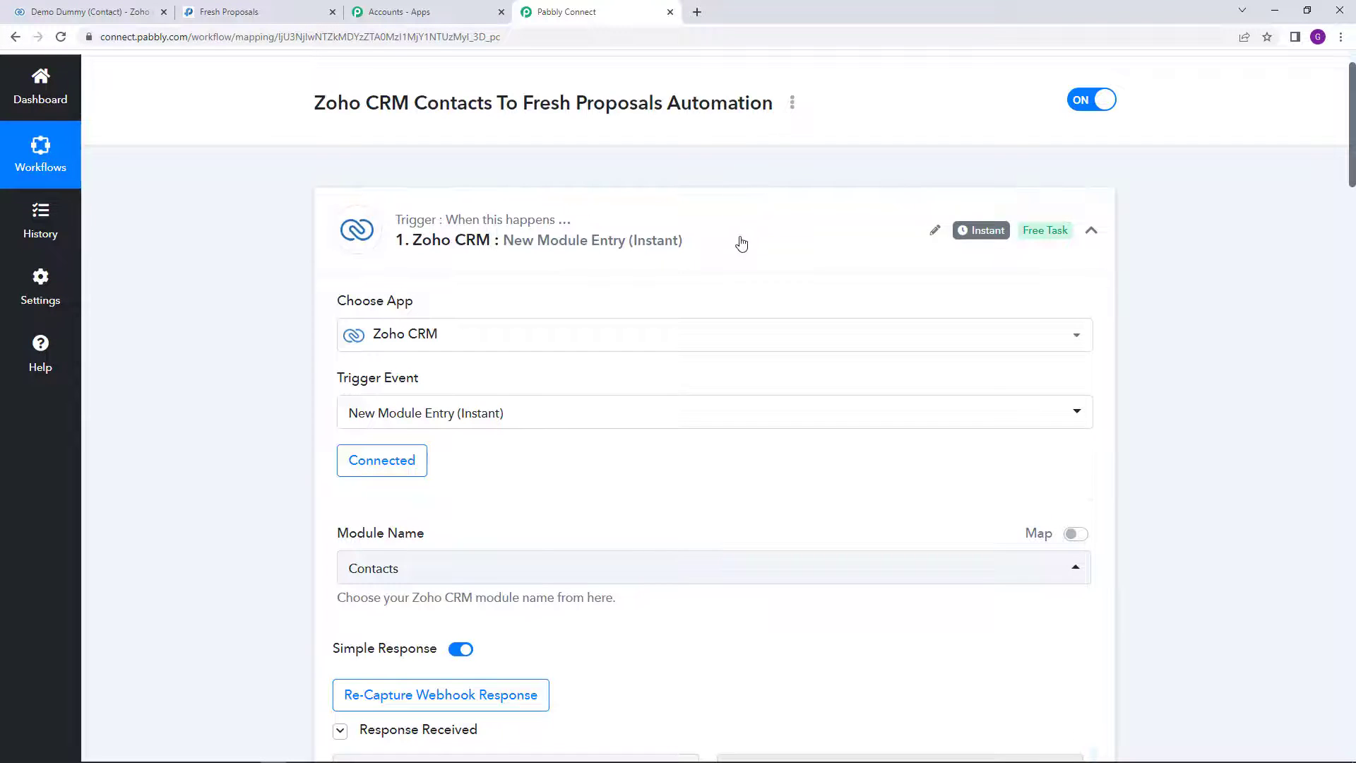
{"action": "scroll", "coordinate": [663, 345], "scroll_direction": "down", "scroll_amount": 4}
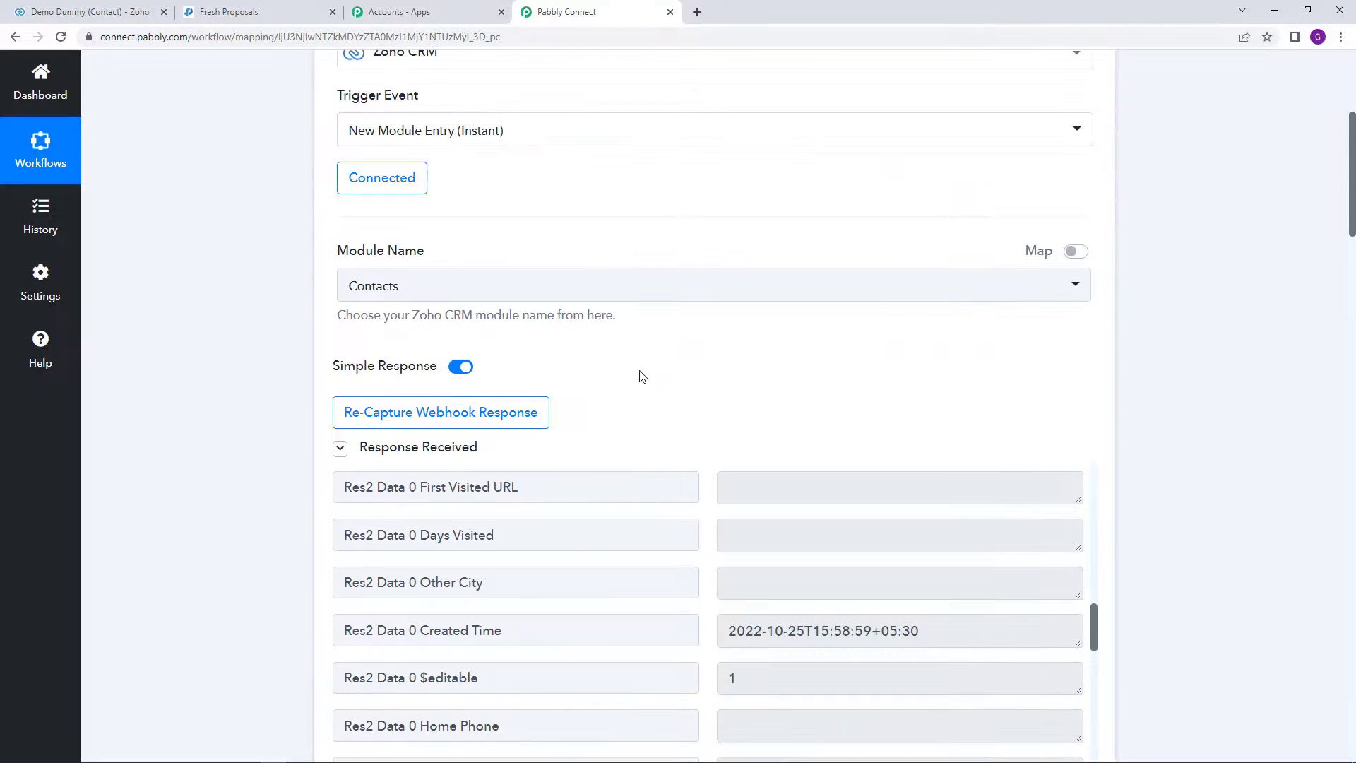
{"action": "scroll", "coordinate": [646, 383], "scroll_direction": "down", "scroll_amount": 1}
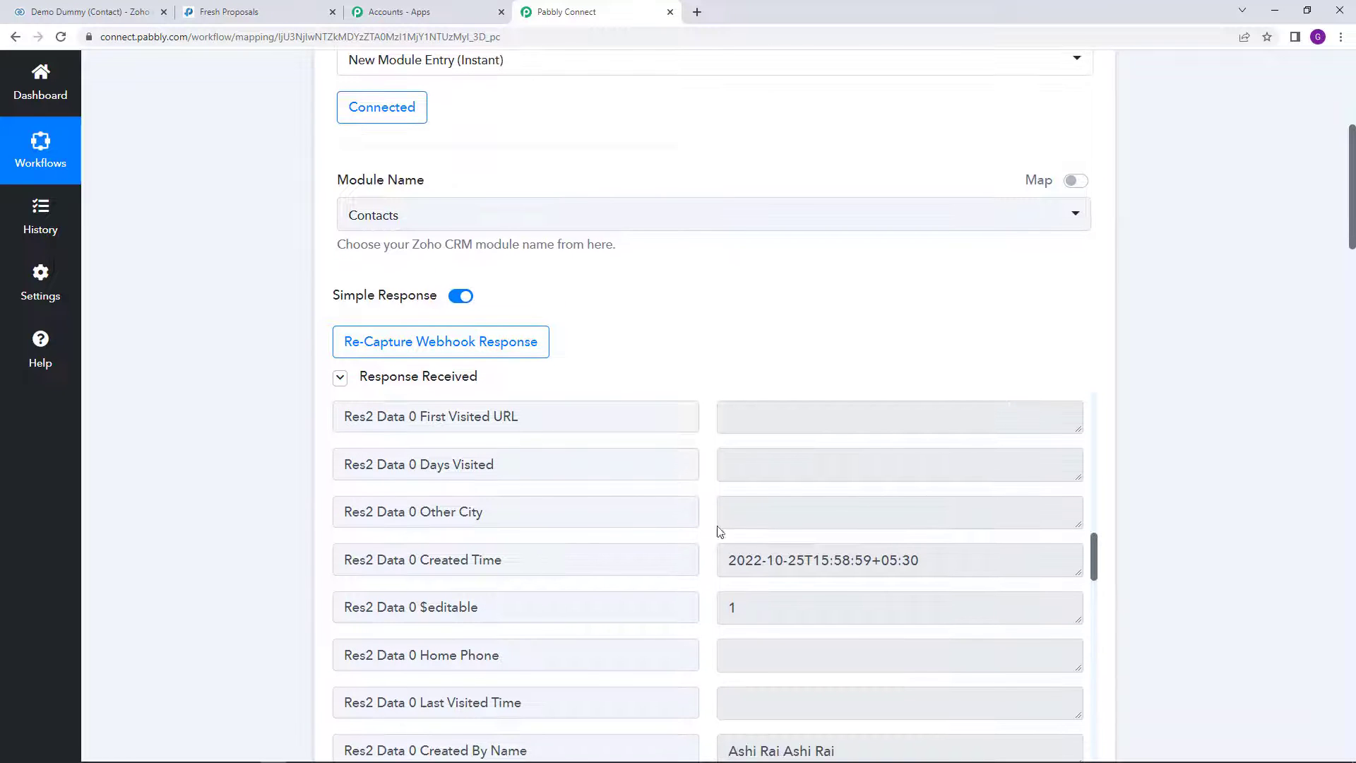
{"action": "scroll", "coordinate": [247, 469], "scroll_direction": "down", "scroll_amount": 20}
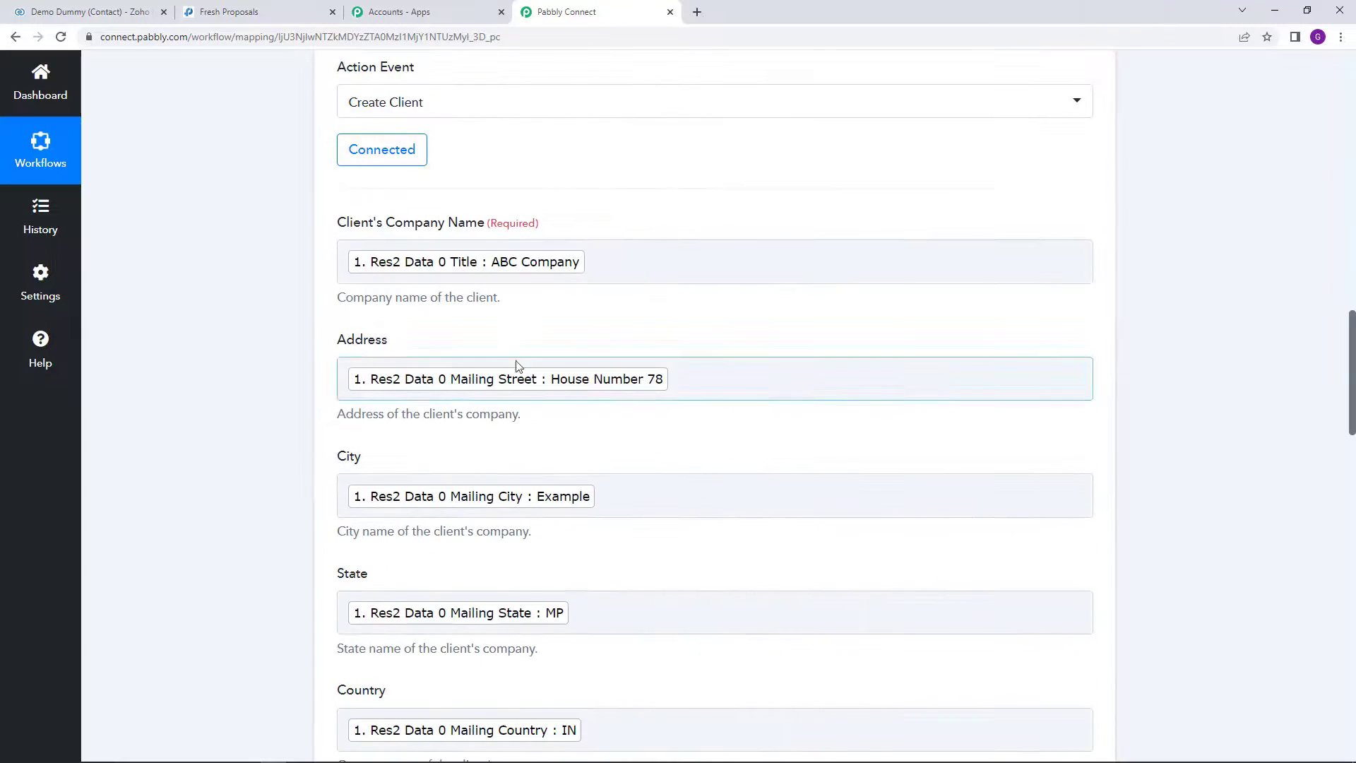
{"action": "scroll", "coordinate": [451, 424], "scroll_direction": "down", "scroll_amount": 18}
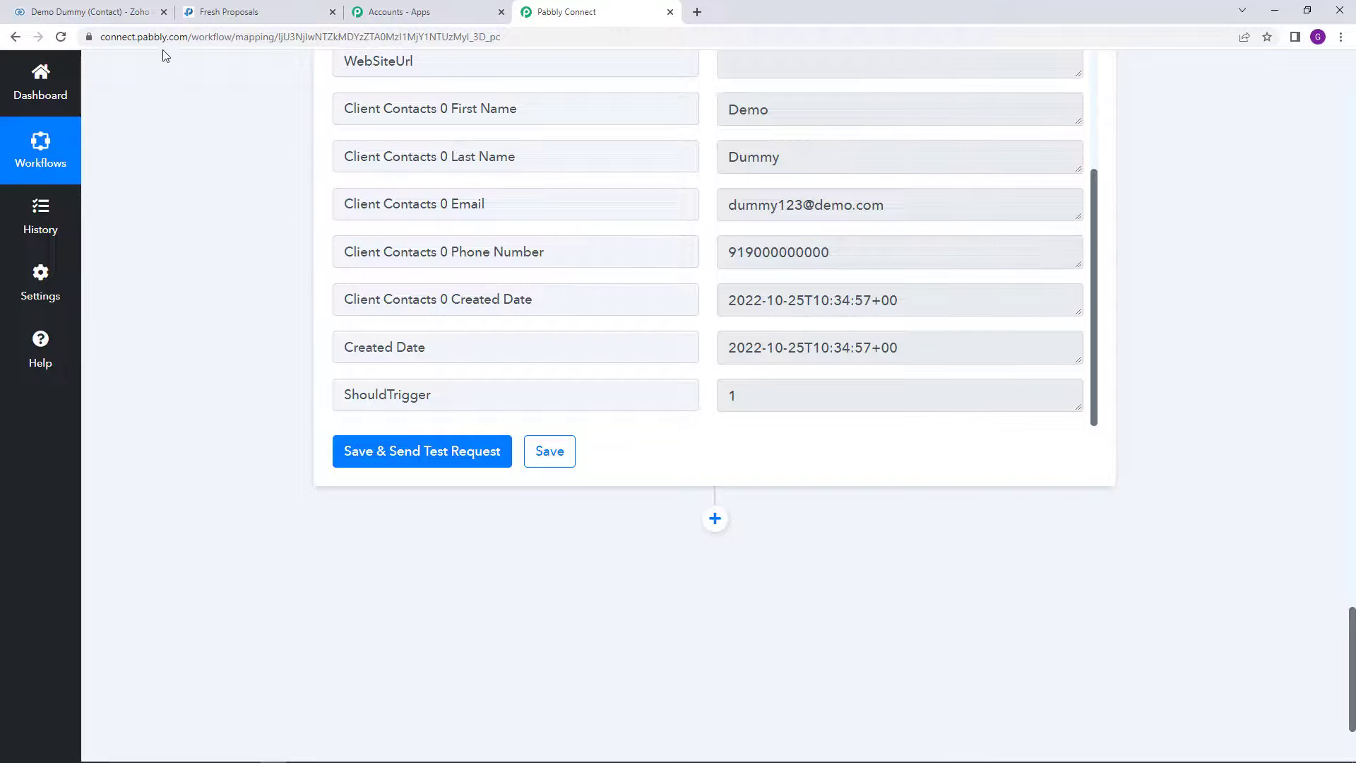
{"action": "left_click", "coordinate": [105, 10]}
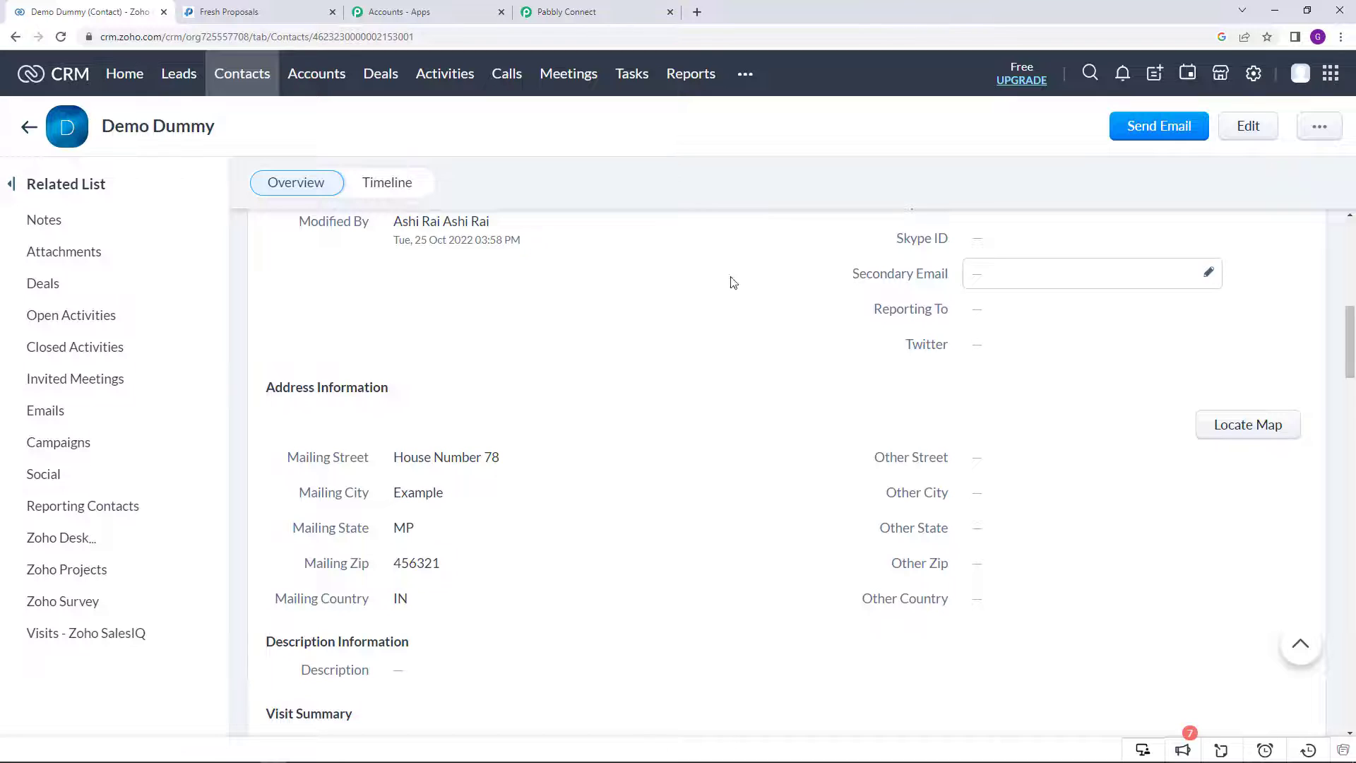
Step: Start a new Zoho CRM contact and enter its sample first and last name
{"action": "left_click", "coordinate": [249, 78]}
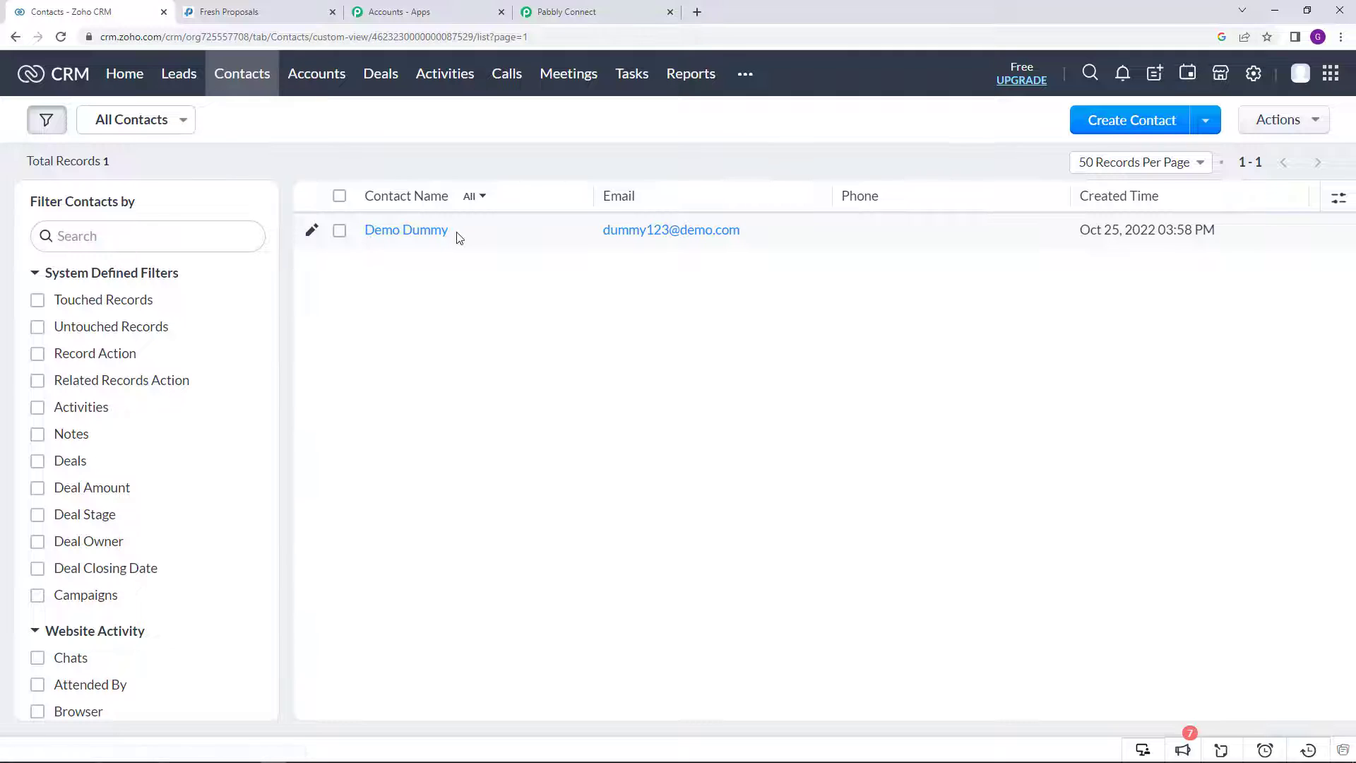
{"action": "left_click", "coordinate": [1099, 118]}
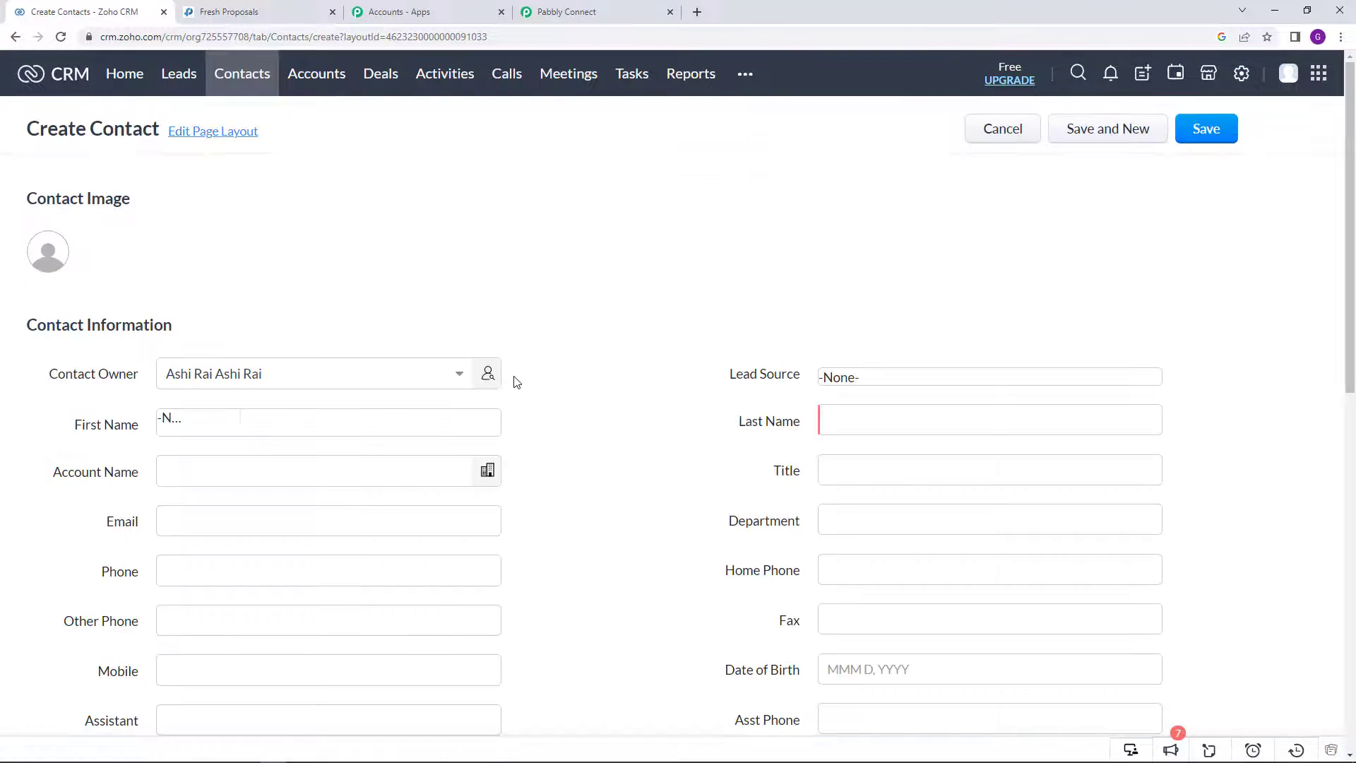
{"action": "left_click", "coordinate": [340, 423]}
{"action": "type", "text": "Example"}
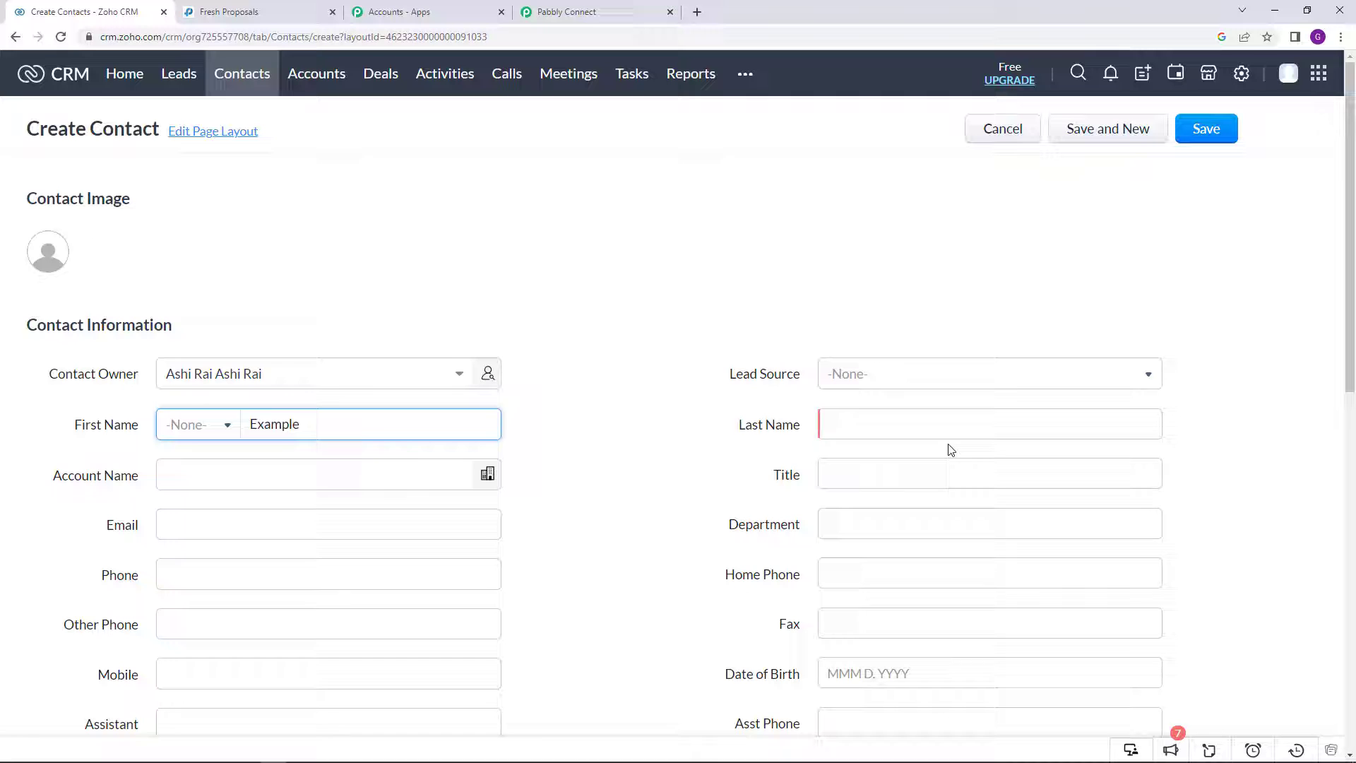
{"action": "left_click", "coordinate": [947, 426]}
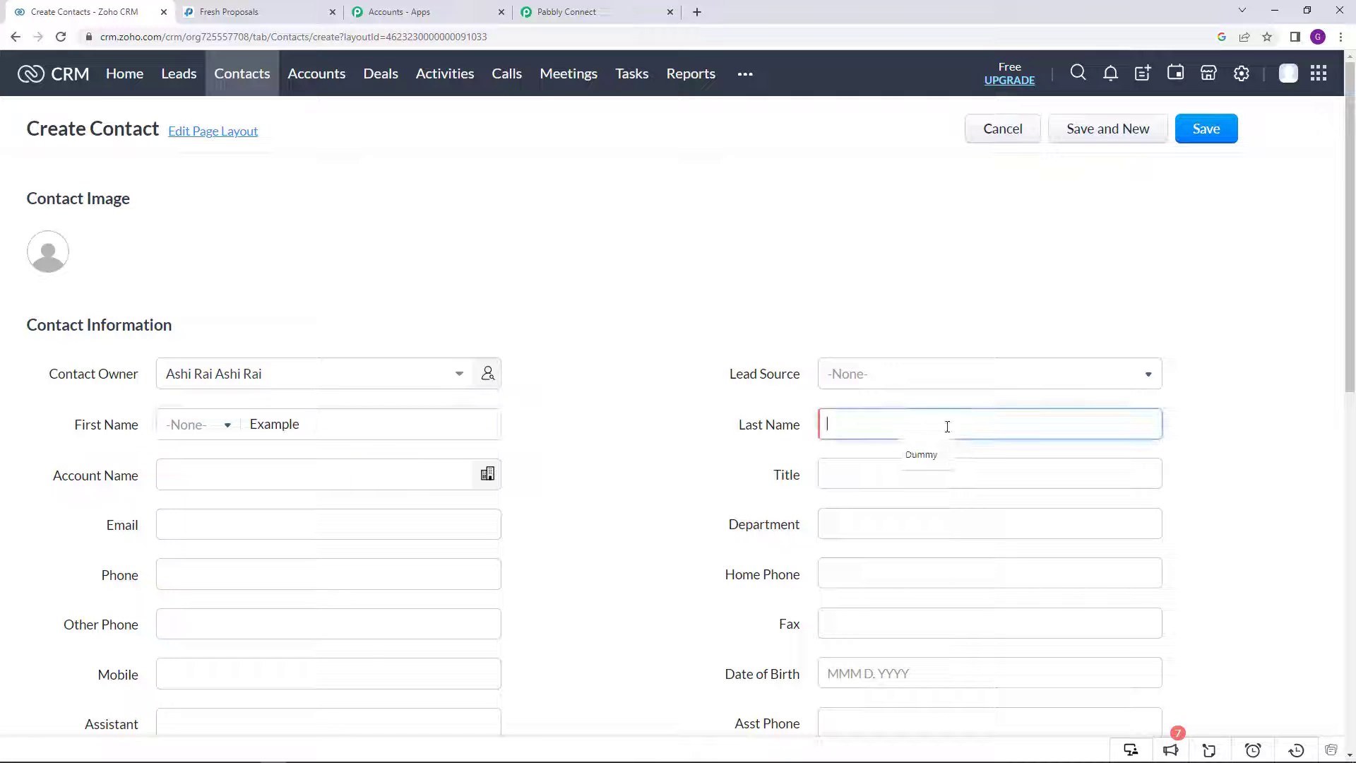
{"action": "type", "text": "Data"}
Step: Set the contact's title to XYZ Company and enter a mobile number
{"action": "scroll", "coordinate": [919, 395], "scroll_direction": "down", "scroll_amount": 2}
{"action": "left_click", "coordinate": [887, 328]}
{"action": "type", "text": "X"}
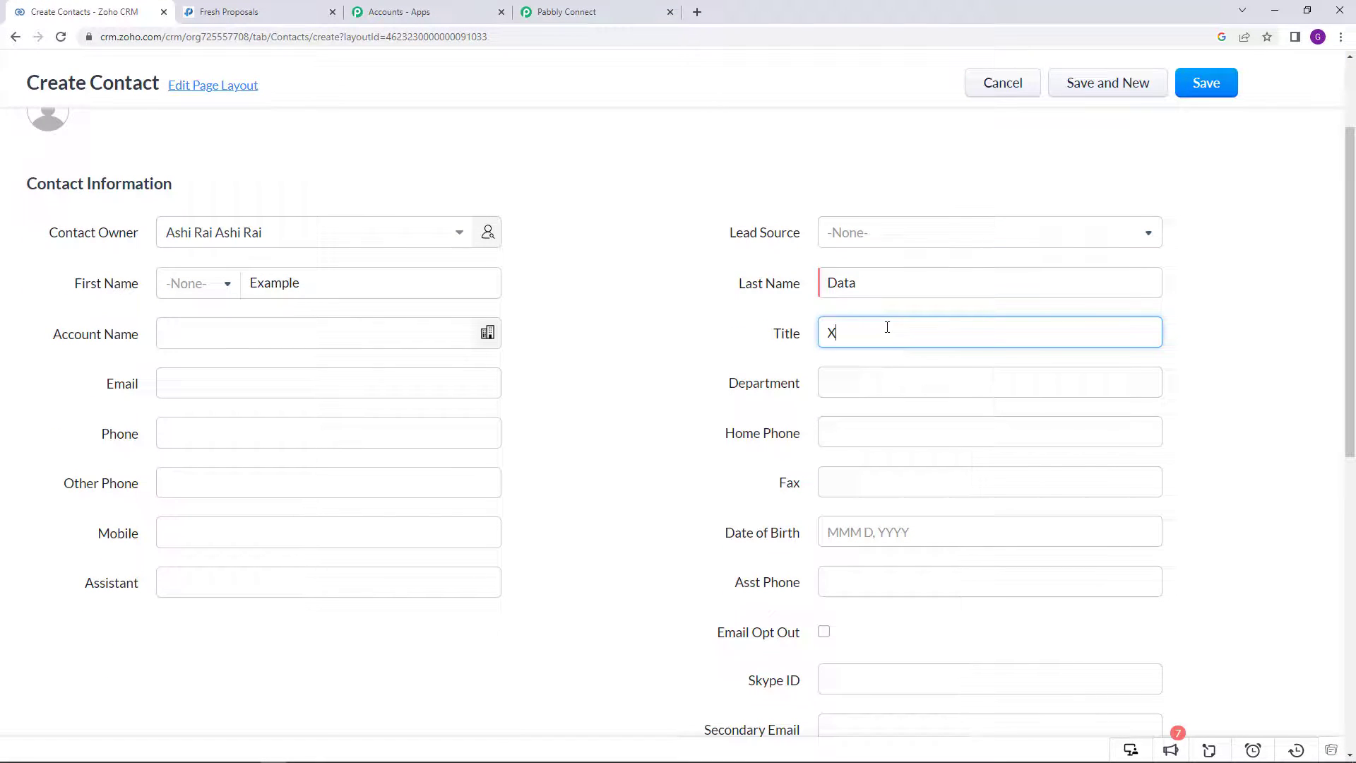
{"action": "type", "text": "YZ Company"}
{"action": "scroll", "coordinate": [887, 327], "scroll_direction": "down", "scroll_amount": 2}
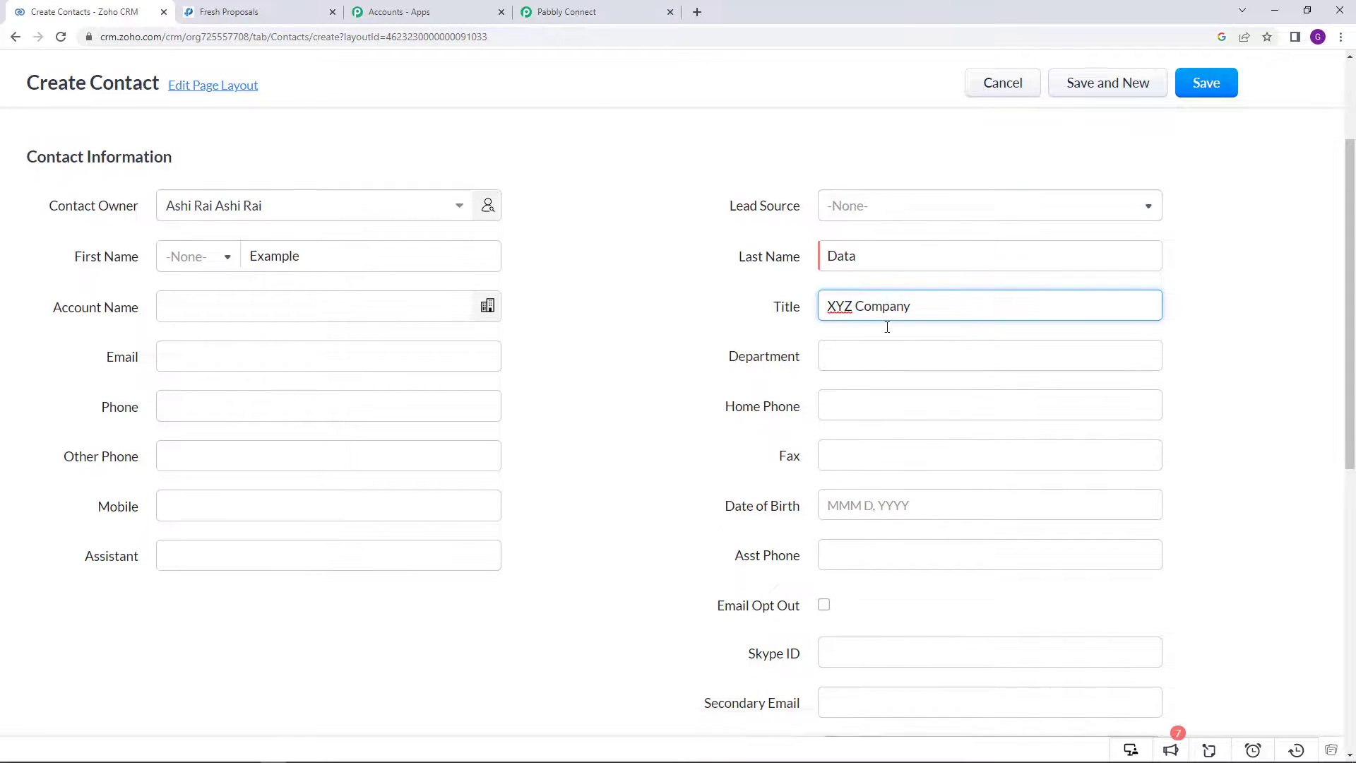
{"action": "left_click", "coordinate": [258, 388]}
{"action": "type", "text": "9"}
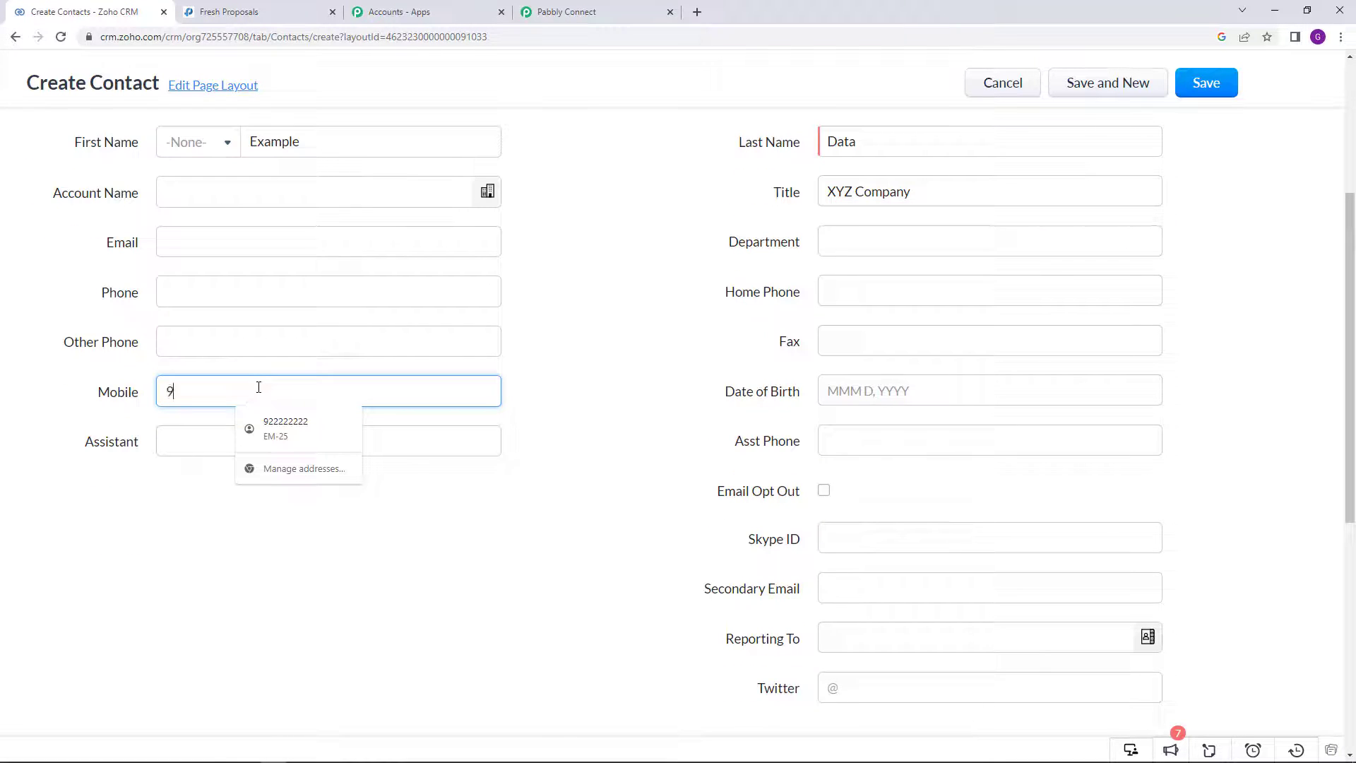
{"action": "type", "text": "1"}
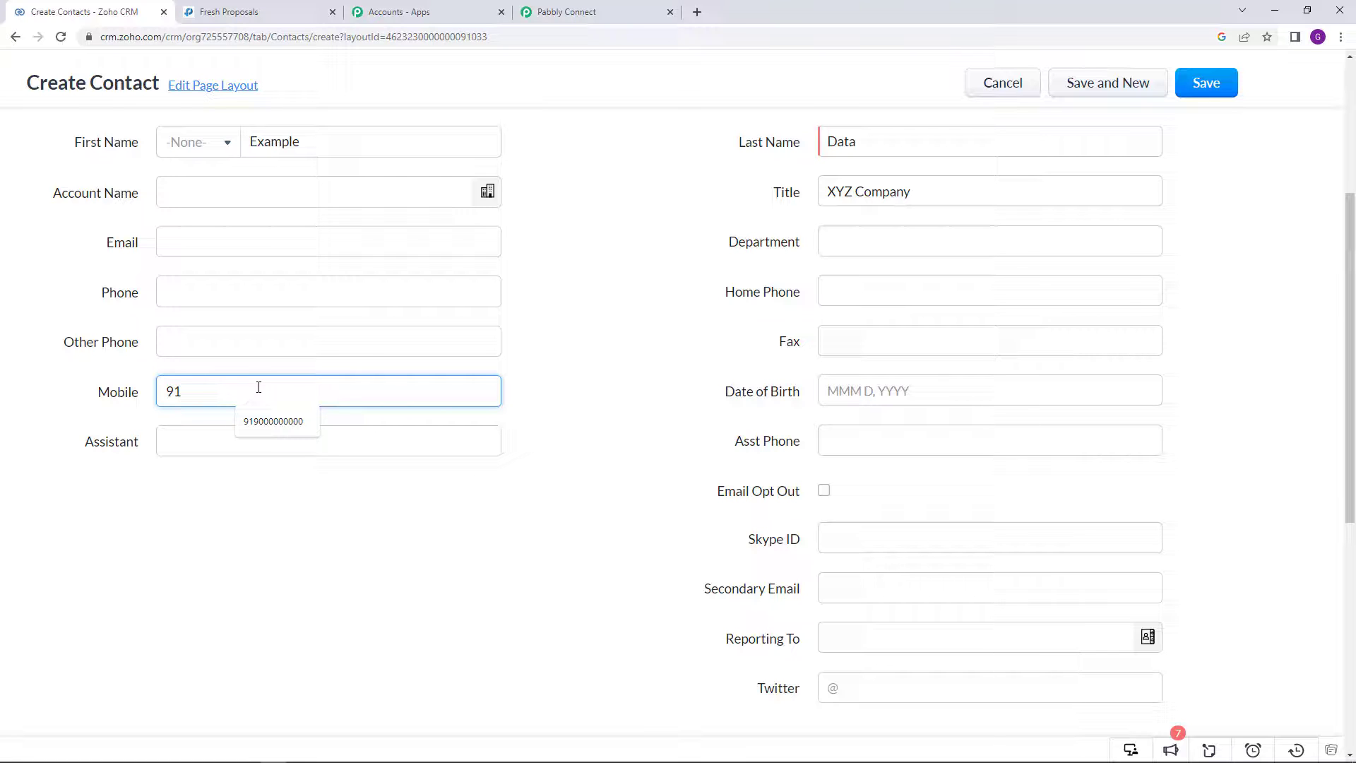
{"action": "type", "text": "8000000000"}
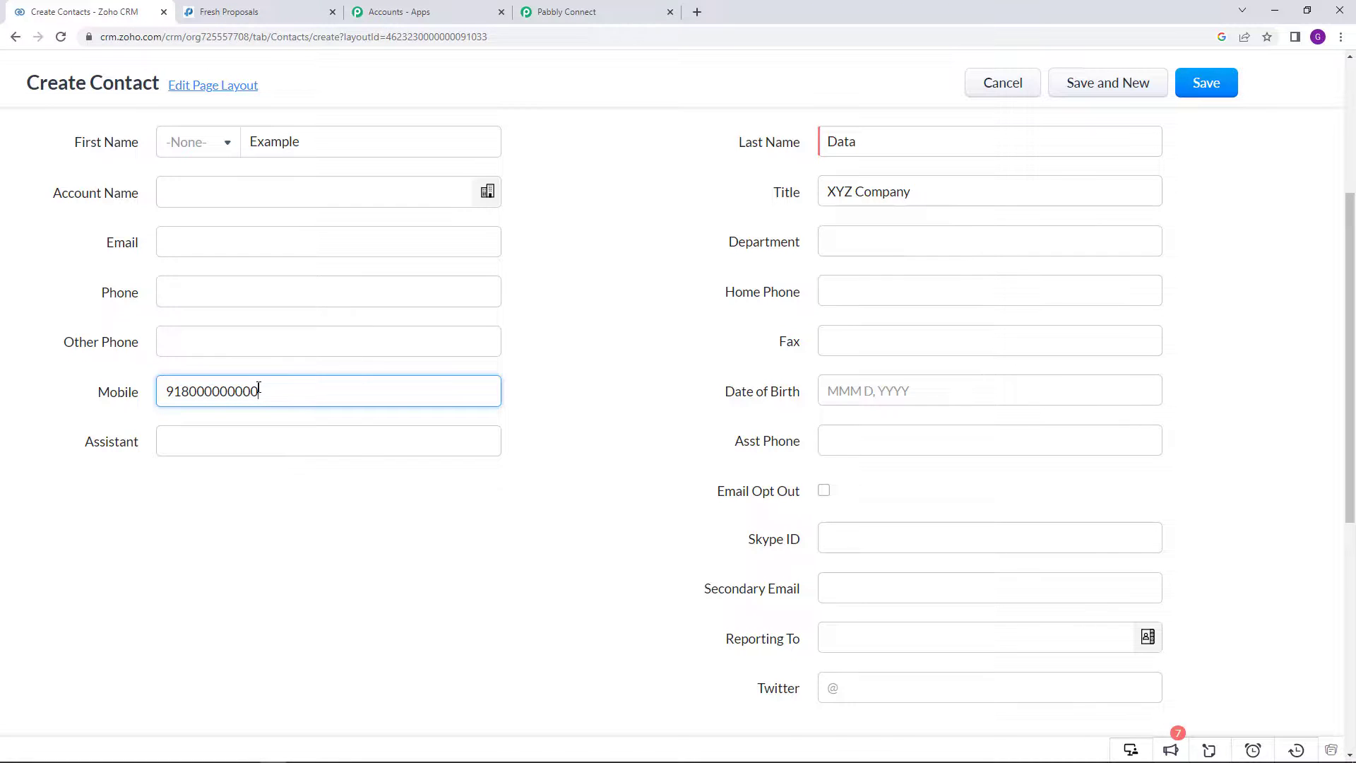
Step: Enter mailing street 'House No 789' and mailing city 'Demo'
{"action": "scroll", "coordinate": [327, 463], "scroll_direction": "down", "scroll_amount": 7}
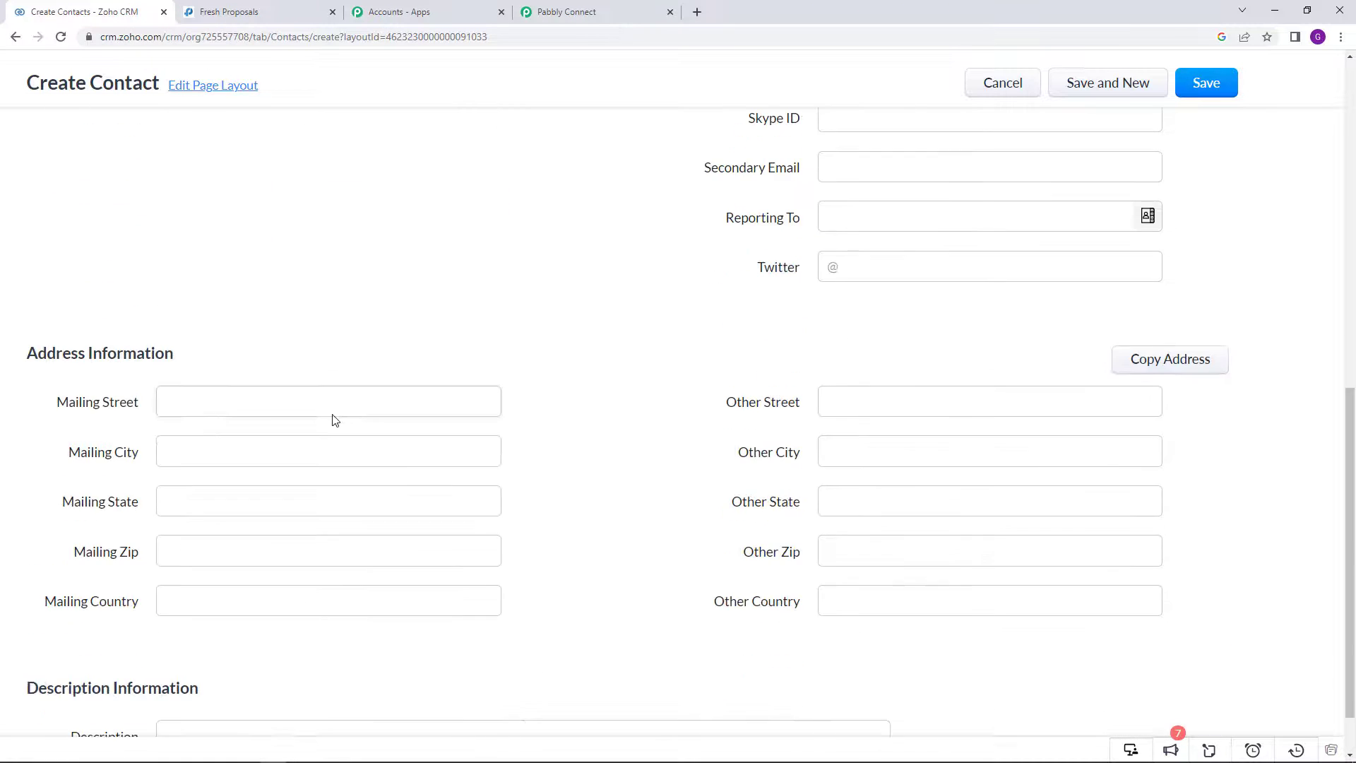
{"action": "left_click", "coordinate": [334, 338]}
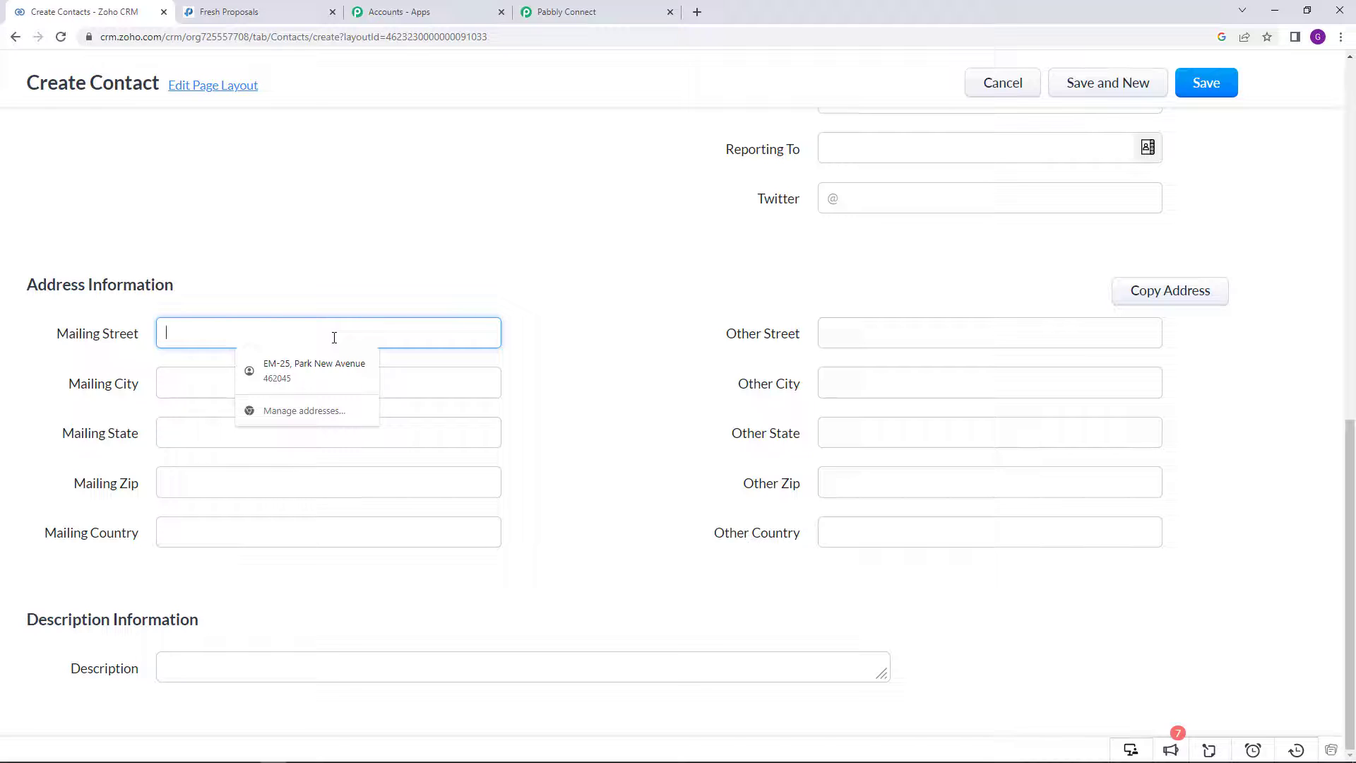
{"action": "type", "text": "Hpouse"}
{"action": "key", "text": "BackSpace"}
{"action": "key", "text": "BackSpace"}
{"action": "key", "text": "BackSpace"}
{"action": "key", "text": "BackSpace"}
{"action": "key", "text": "BackSpace"}
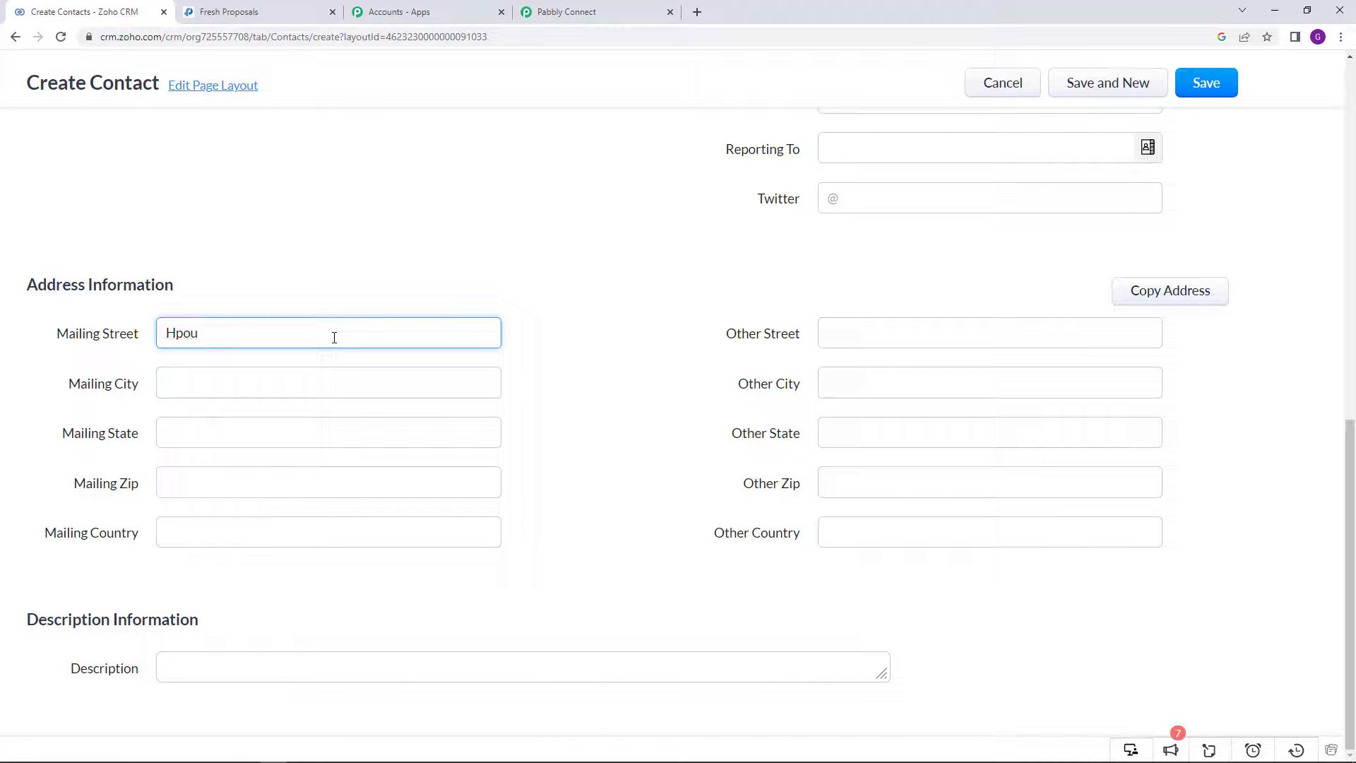
{"action": "type", "text": "ouse "}
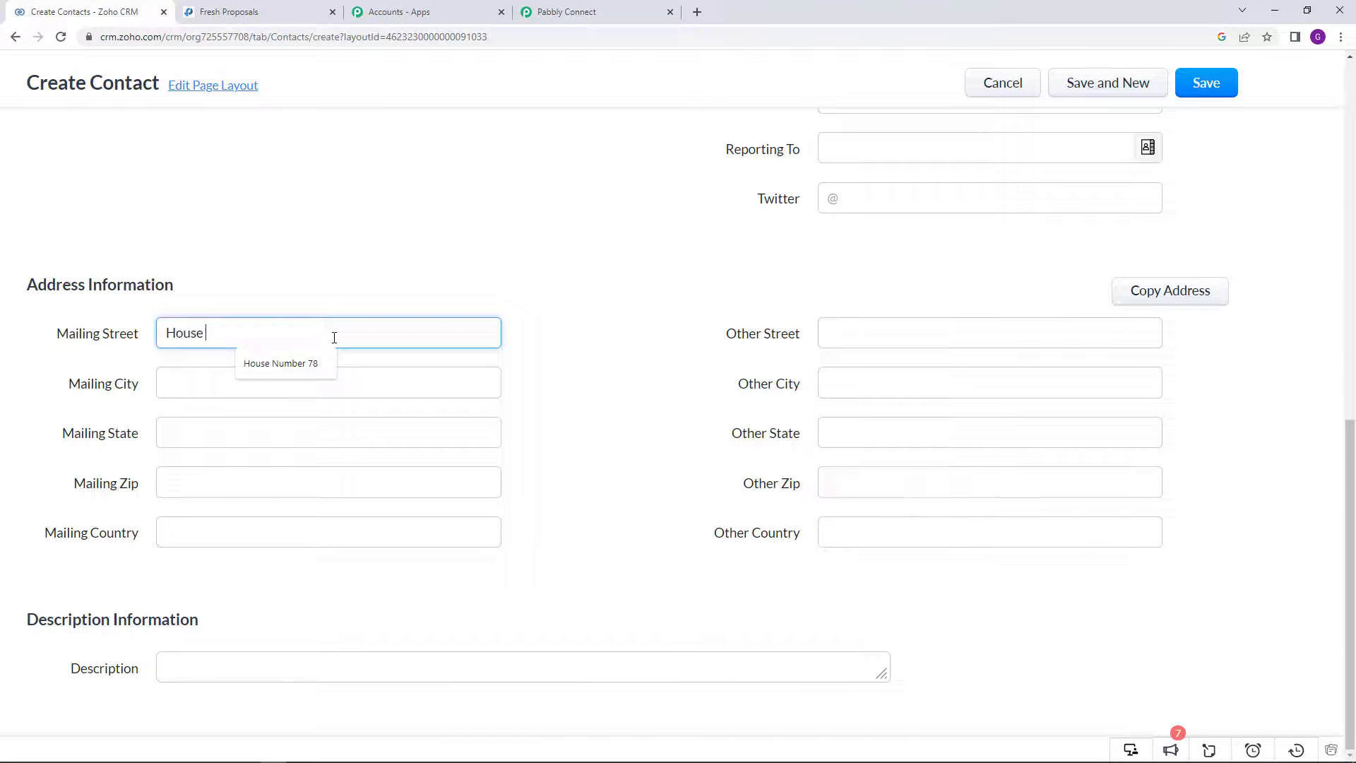
{"action": "type", "text": "No 789"}
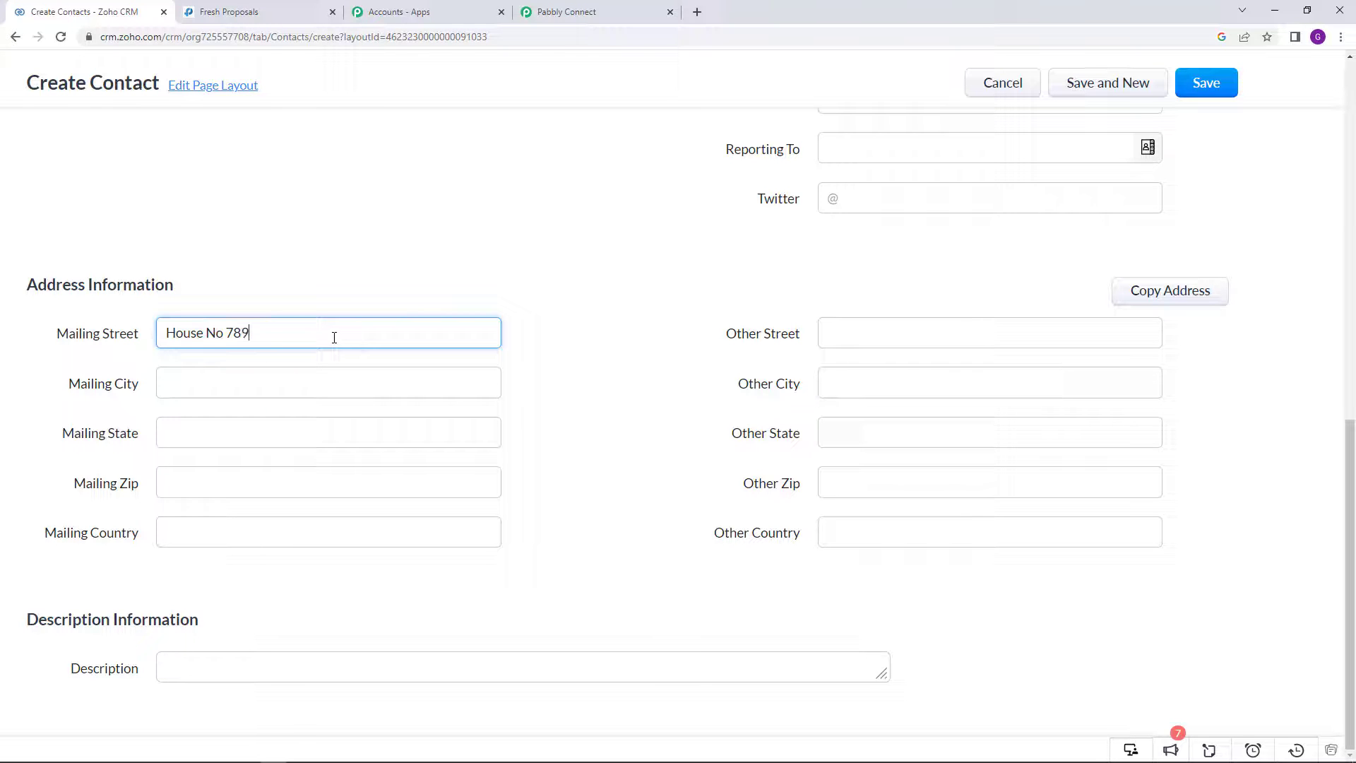
{"action": "left_click", "coordinate": [327, 382]}
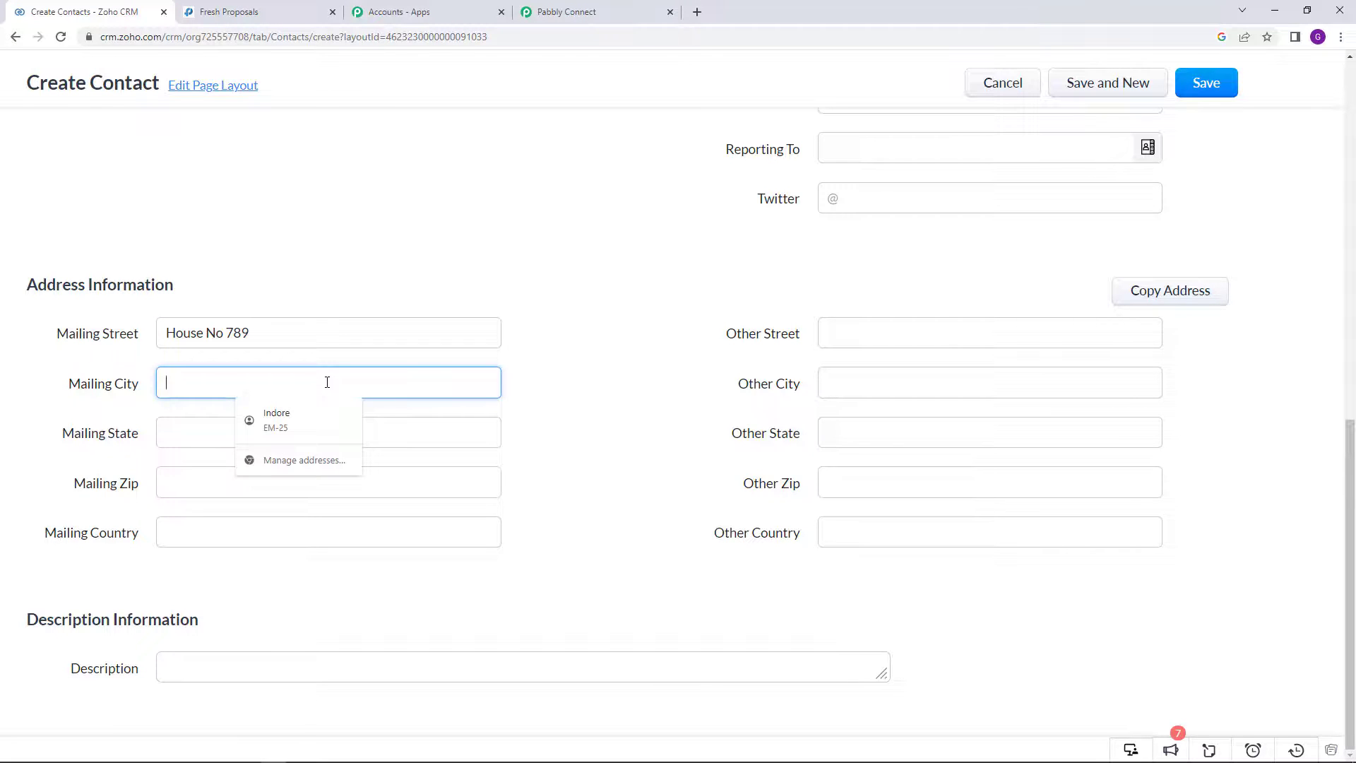
{"action": "type", "text": "DE"}
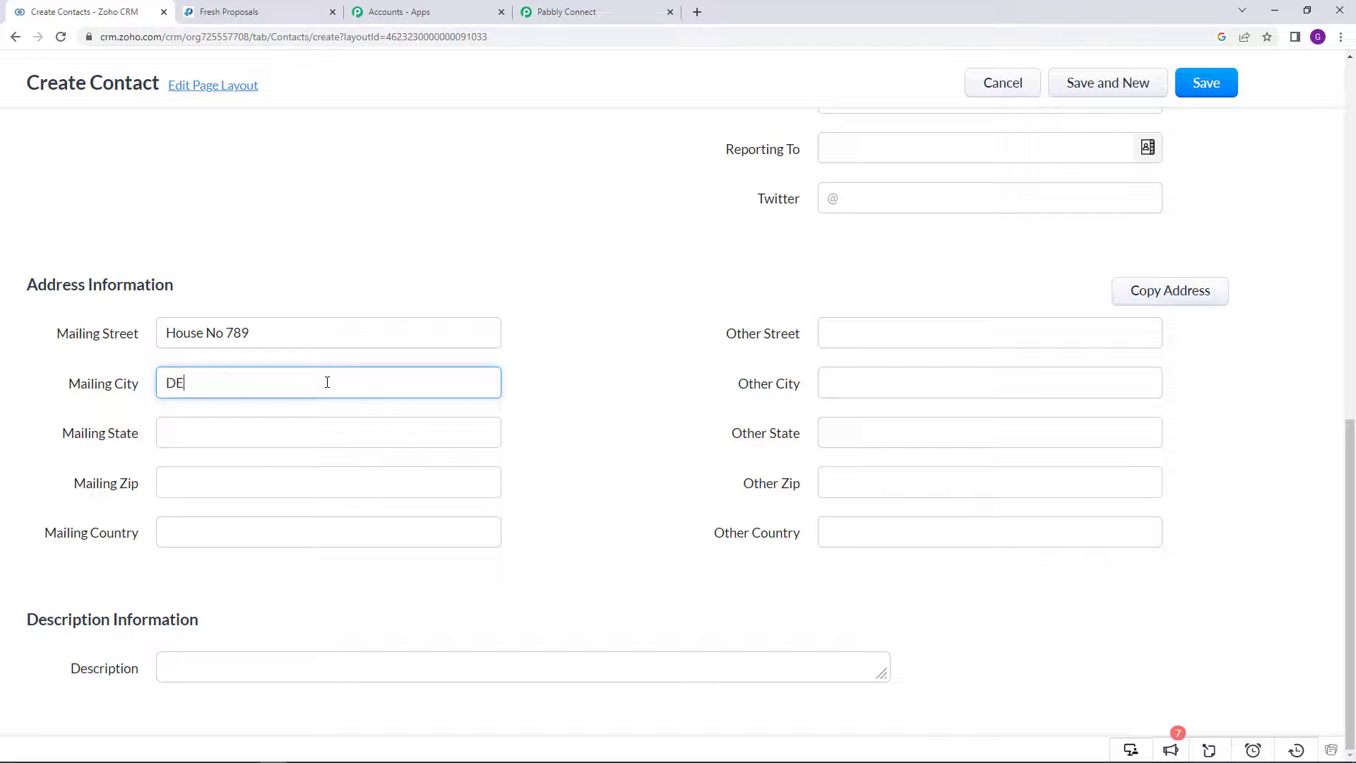
{"action": "key", "text": "BackSpace"}
{"action": "key", "text": "BackSpace"}
Step: Enter mailing state UP, zip 789654 and country IN
{"action": "left_click", "coordinate": [247, 427]}
{"action": "type", "text": "UP"}
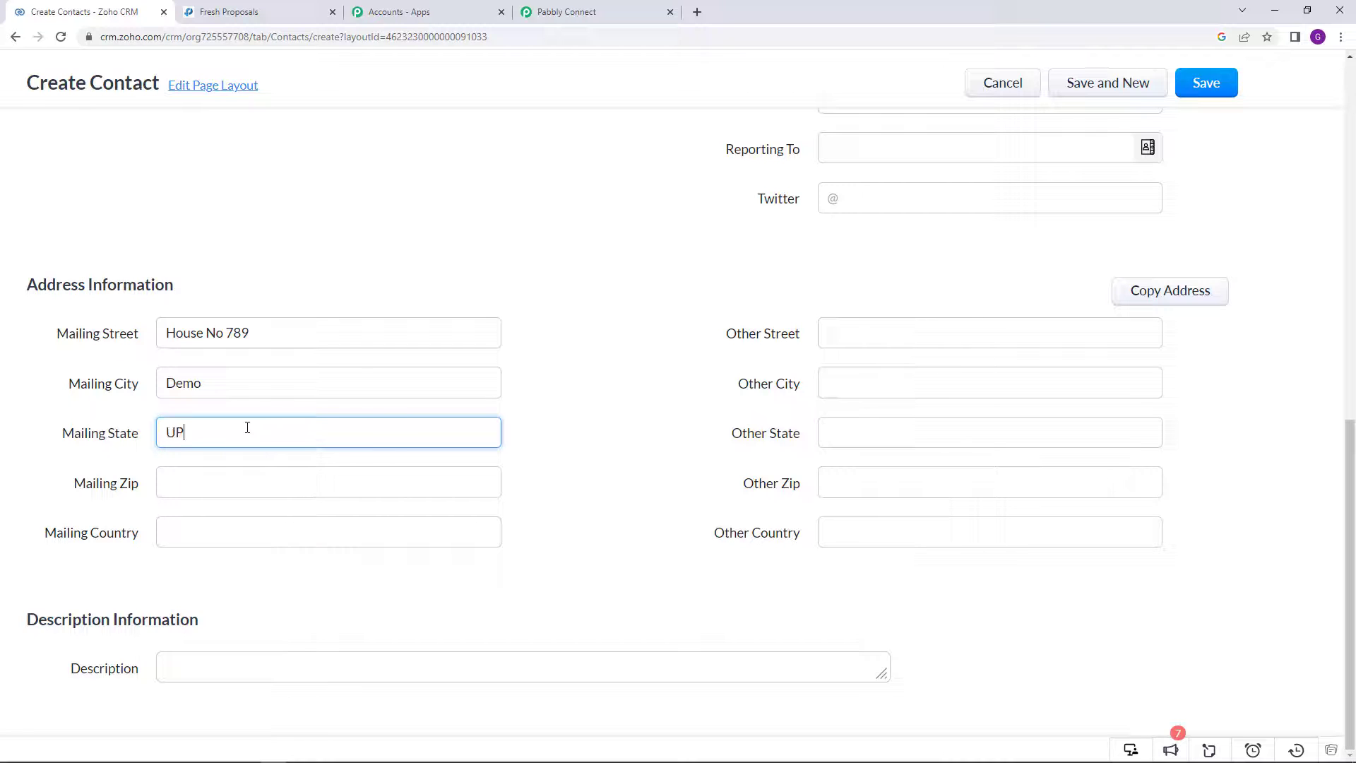
{"action": "left_click", "coordinate": [227, 485]}
{"action": "type", "text": "789654"}
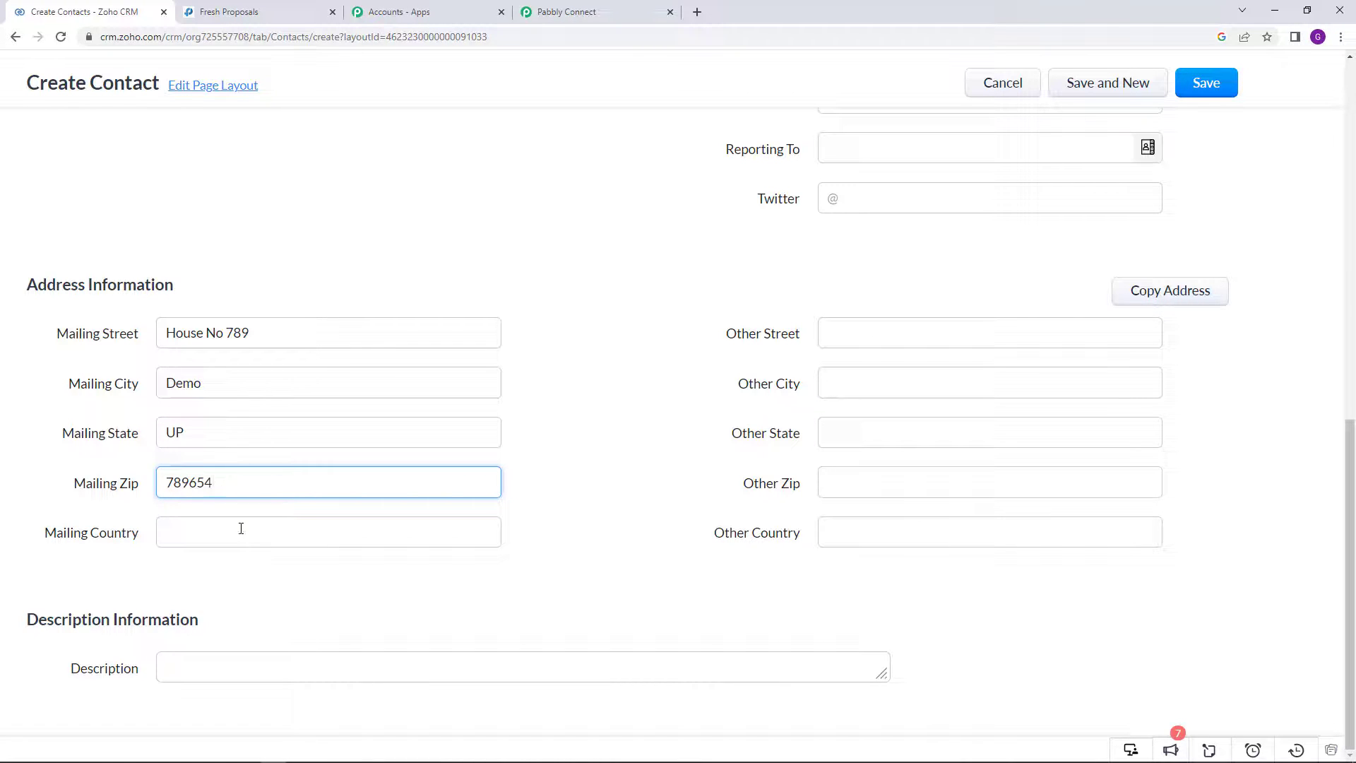
{"action": "left_click", "coordinate": [241, 529]}
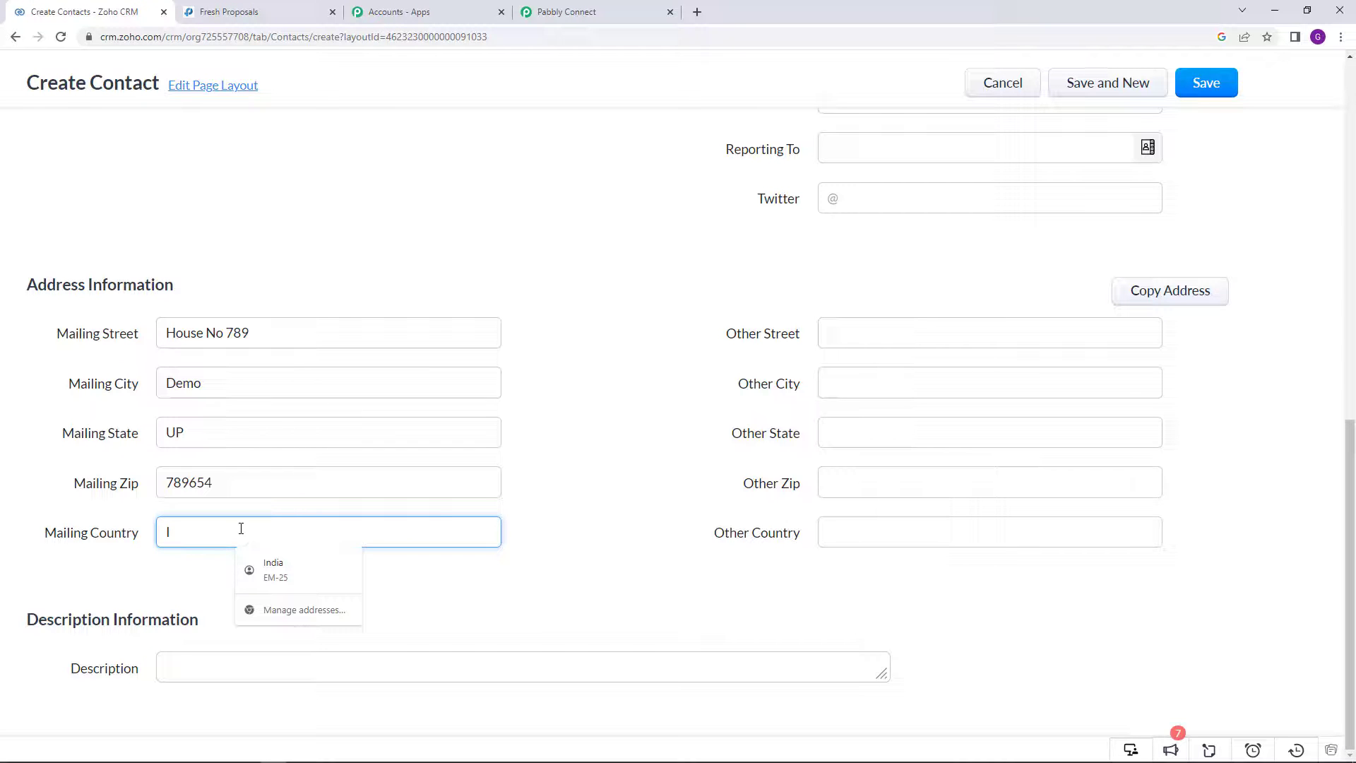
{"action": "left_click", "coordinate": [583, 398]}
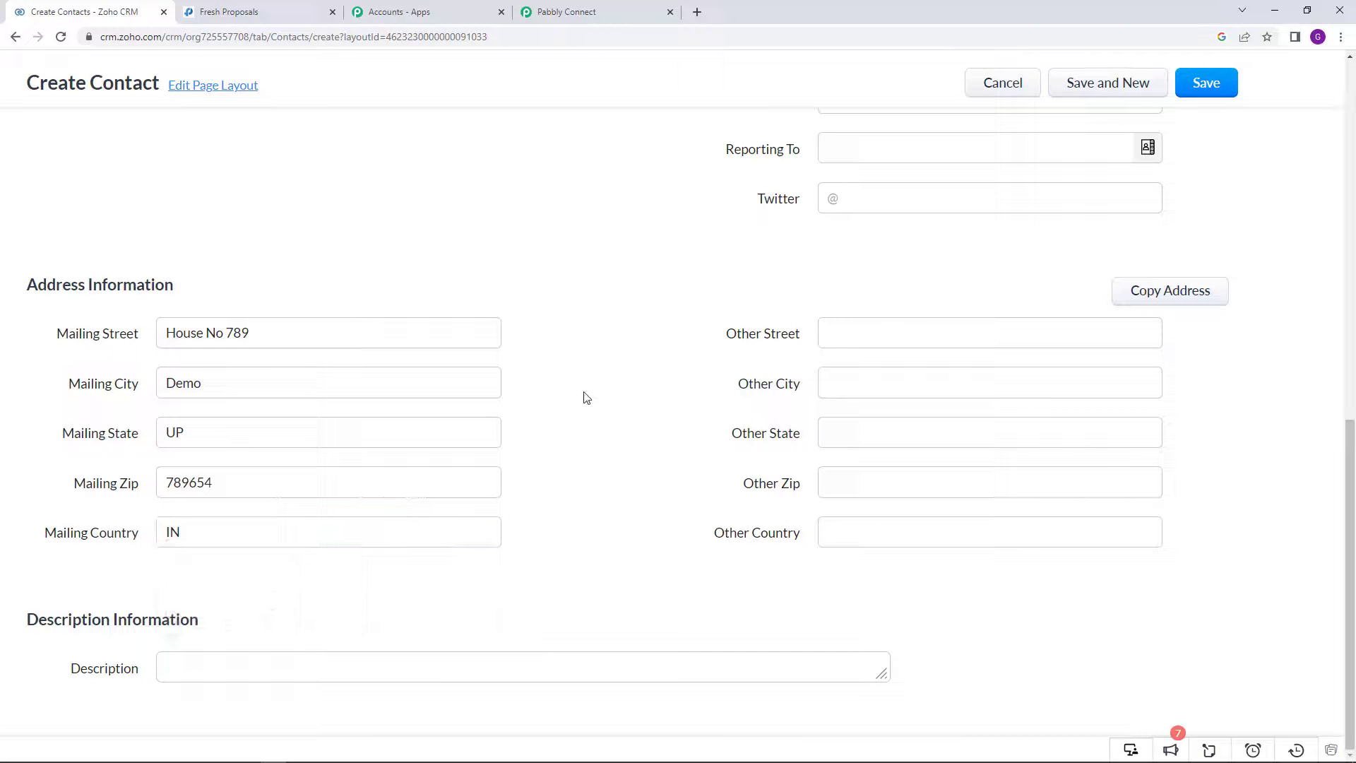
{"action": "scroll", "coordinate": [584, 398], "scroll_direction": "up", "scroll_amount": 4}
{"action": "scroll", "coordinate": [584, 398], "scroll_direction": "up", "scroll_amount": 4}
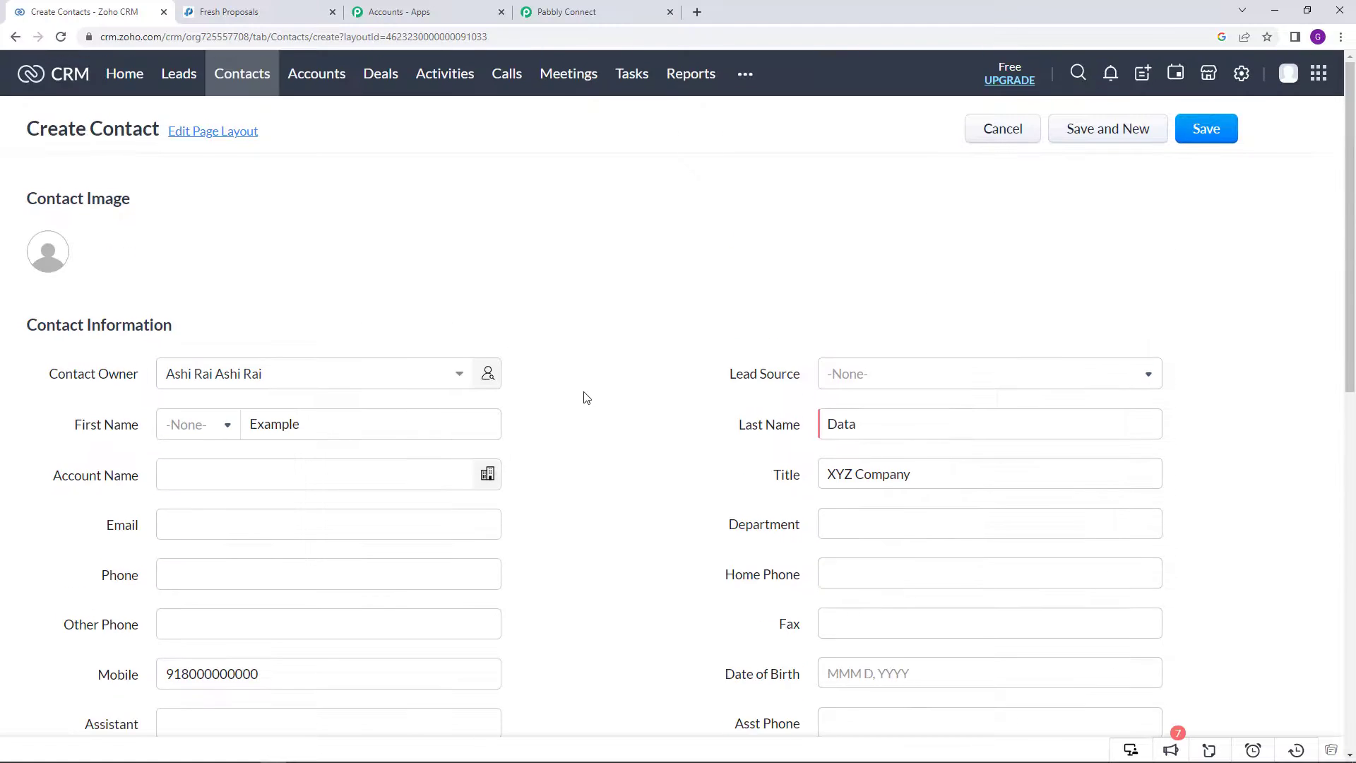
Step: Enter the contact's e-mail address and copy it to the clipboard
{"action": "scroll", "coordinate": [506, 415], "scroll_direction": "down", "scroll_amount": 3}
{"action": "left_click", "coordinate": [217, 312]}
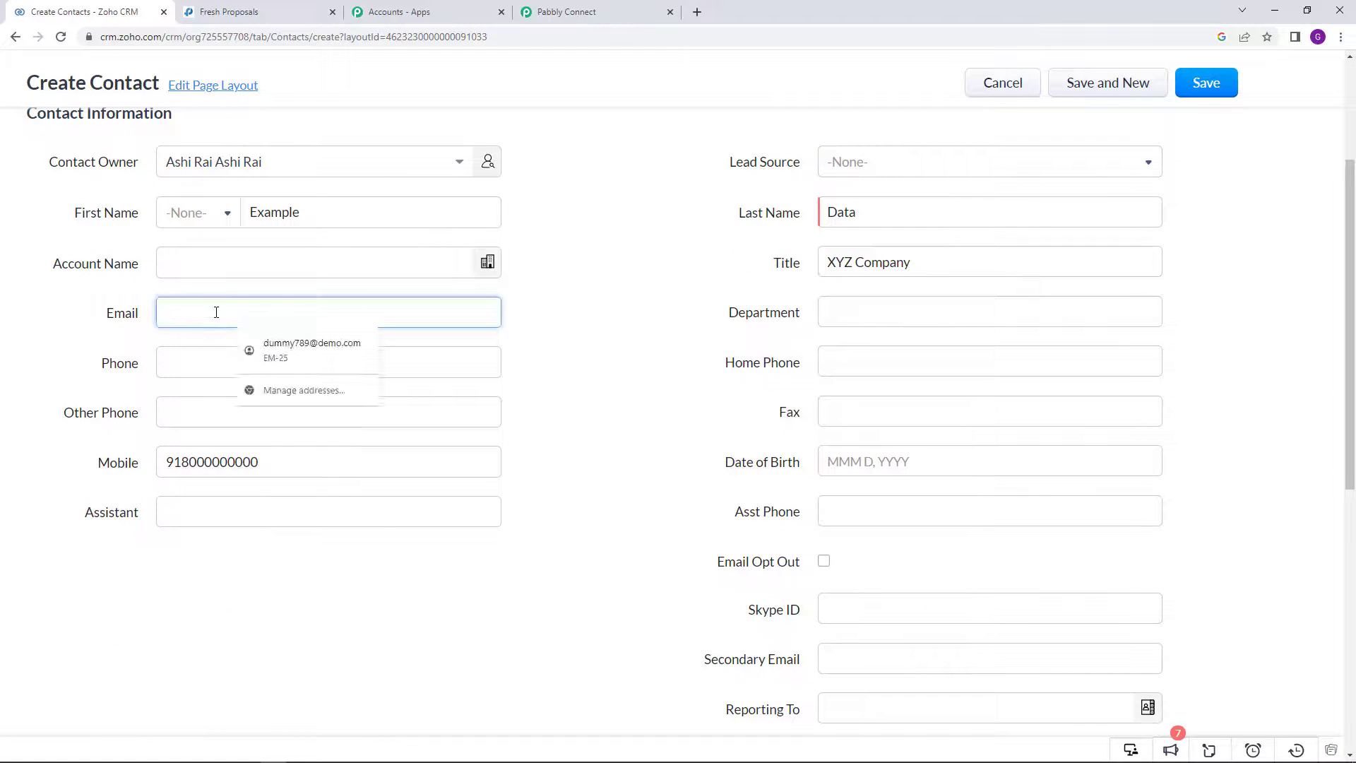
{"action": "key", "text": "BackSpace"}
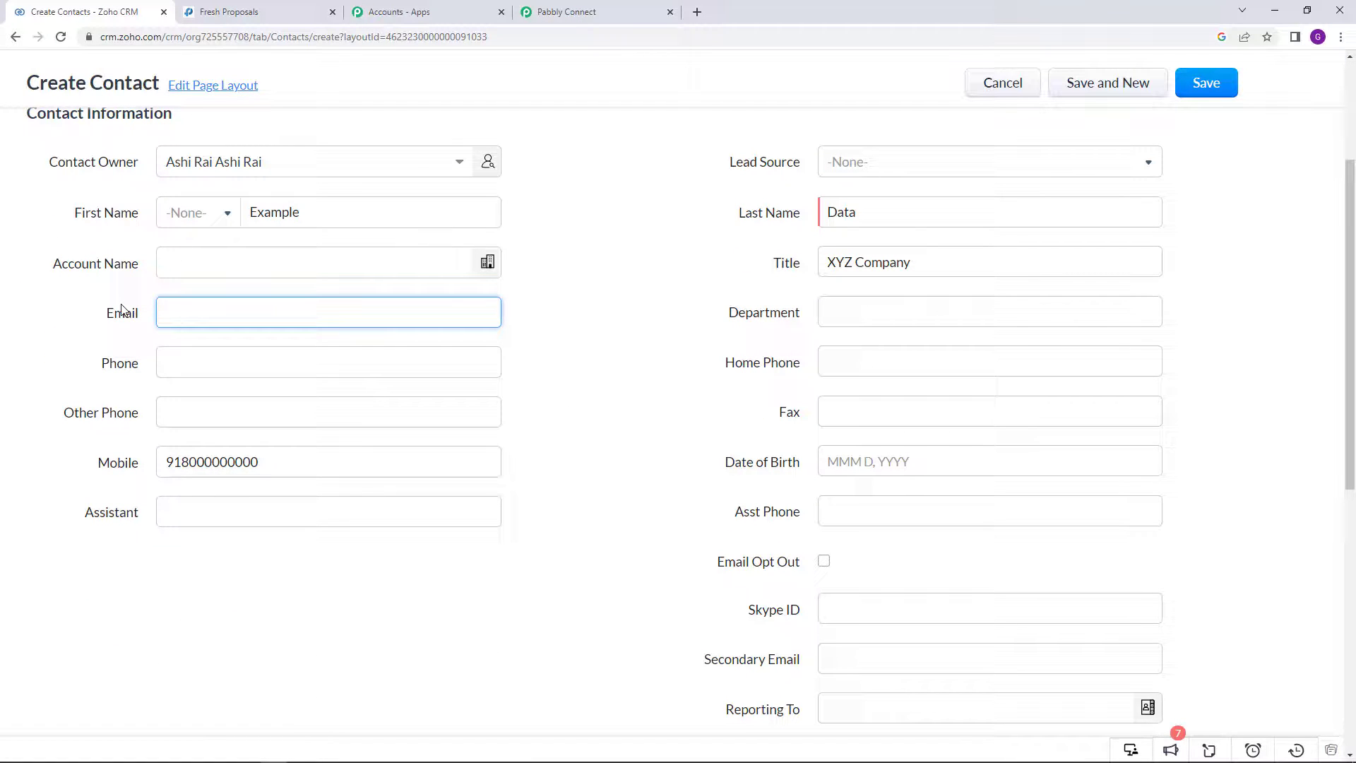
{"action": "type", "text": "example@demo.com"}
{"action": "left_click_drag", "start_coordinate": [286, 312], "coordinate": [186, 311]}
{"action": "right_click", "coordinate": [186, 311]}
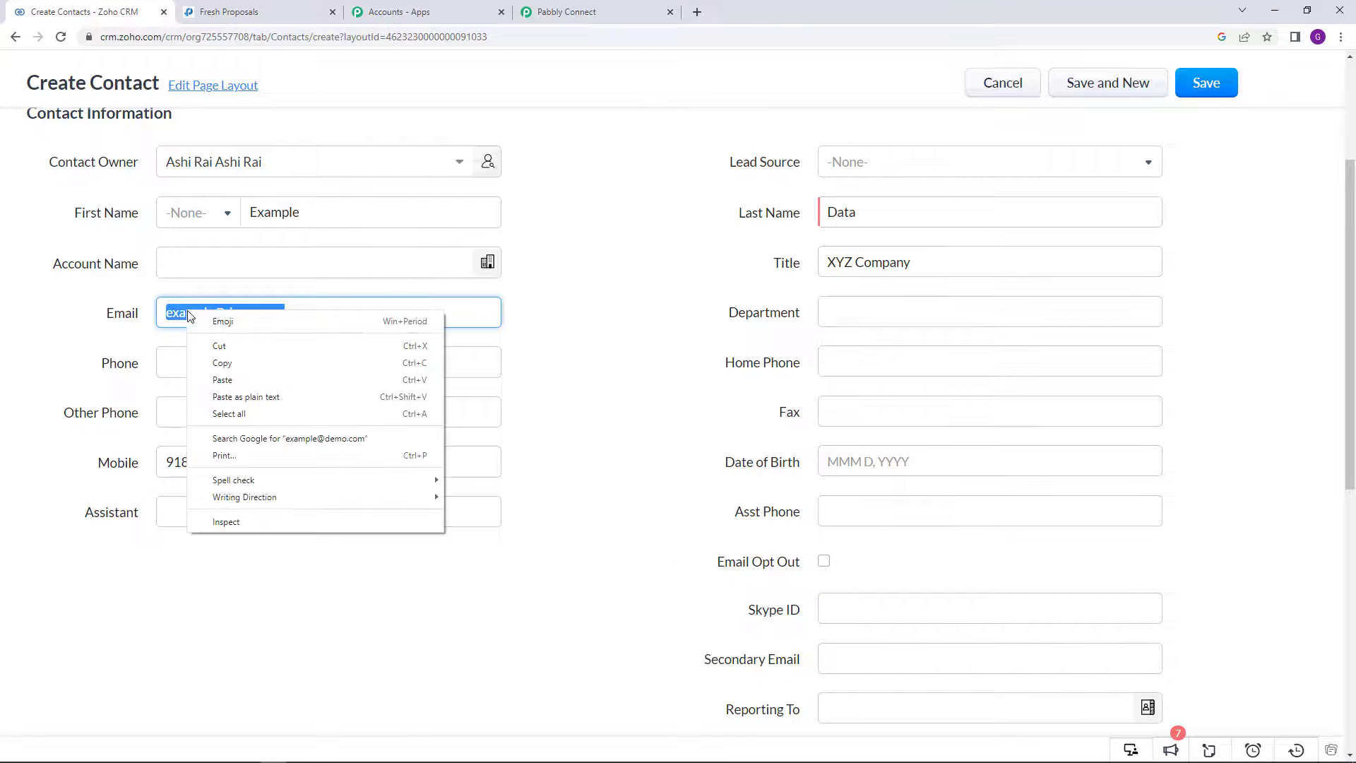
{"action": "left_click", "coordinate": [240, 359]}
{"action": "left_click", "coordinate": [283, 8]}
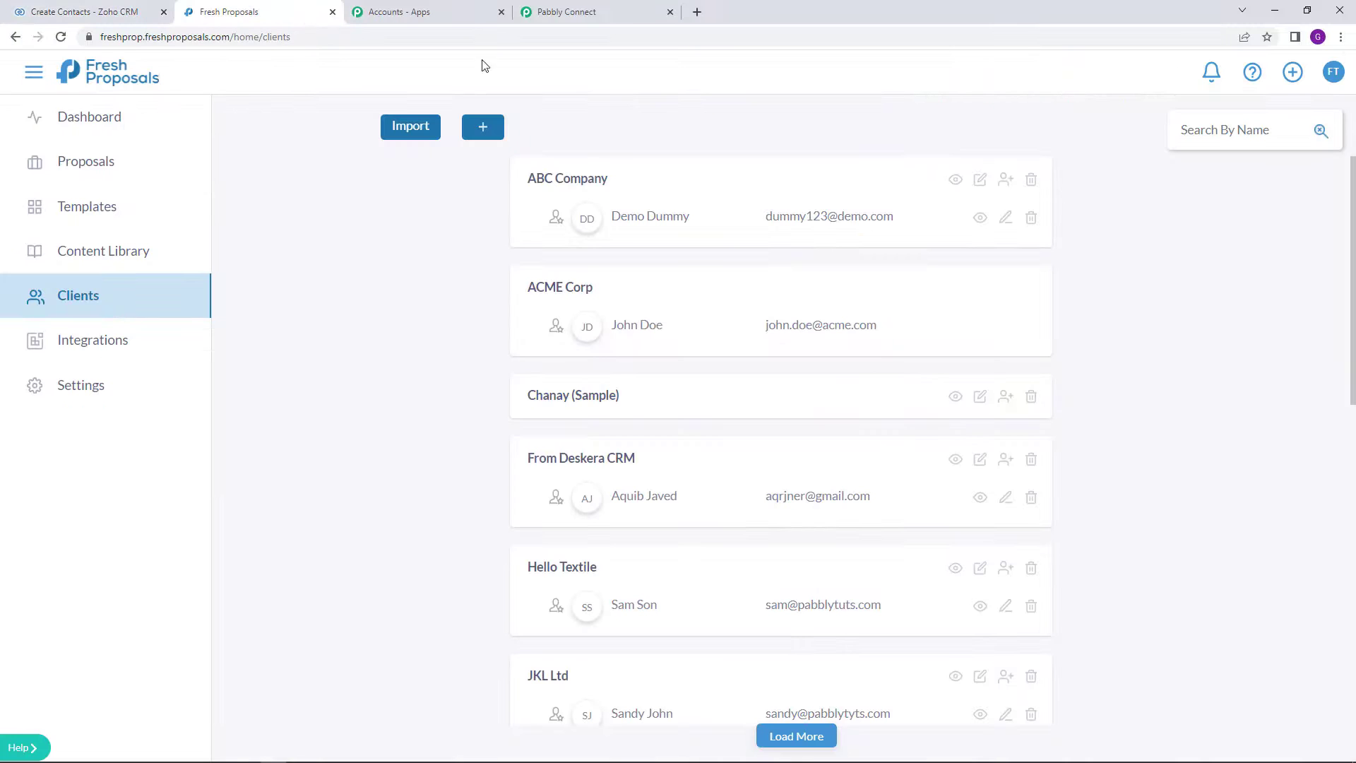
{"action": "right_click", "coordinate": [1230, 129]}
{"action": "left_click", "coordinate": [1263, 243]}
{"action": "left_click", "coordinate": [1321, 130]}
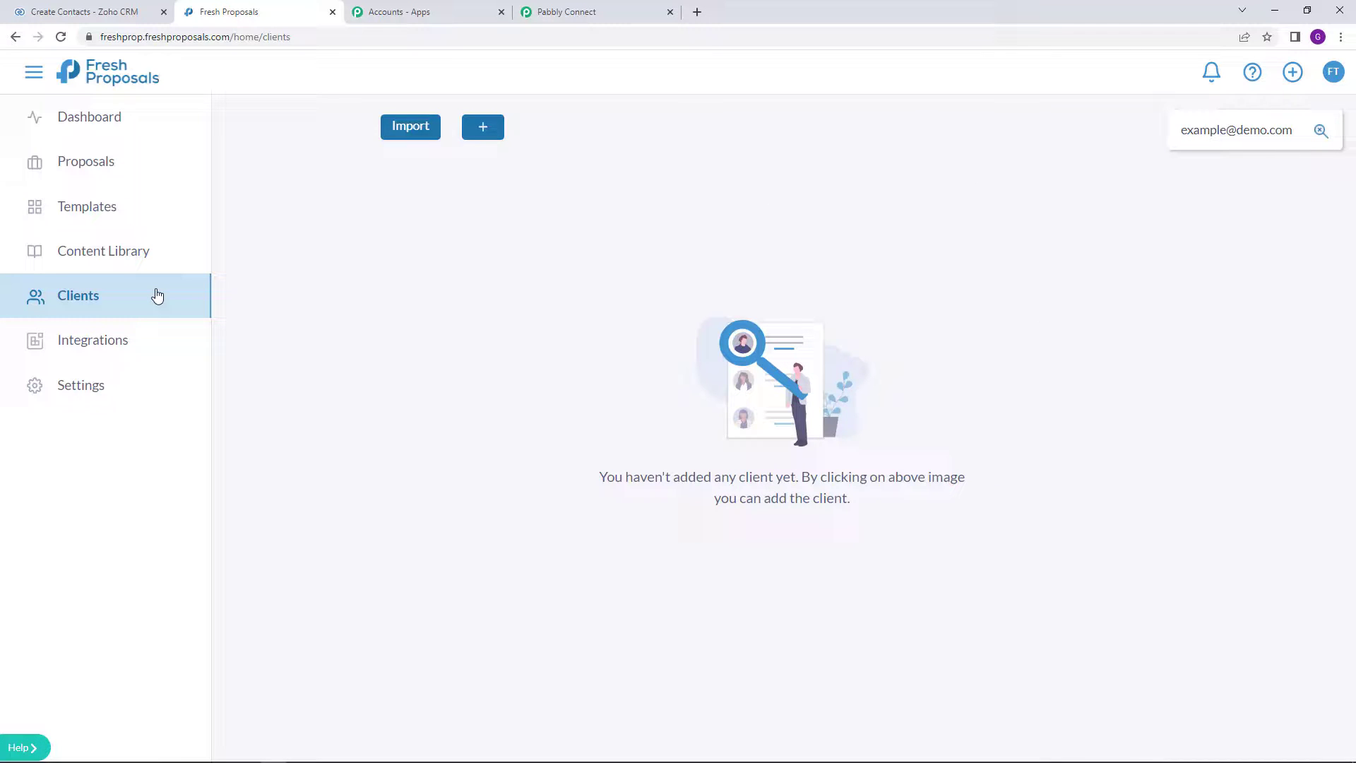
{"action": "key", "text": "BackSpace"}
{"action": "key", "text": "BackSpace"}
{"action": "key", "text": "BackSpace"}
{"action": "key", "text": "BackSpace"}
{"action": "key", "text": "BackSpace"}
{"action": "key", "text": "BackSpace"}
{"action": "key", "text": "BackSpace"}
{"action": "key", "text": "BackSpace"}
{"action": "key", "text": "BackSpace"}
{"action": "key", "text": "BackSpace"}
{"action": "key", "text": "BackSpace"}
{"action": "key", "text": "BackSpace"}
{"action": "key", "text": "BackSpace"}
{"action": "key", "text": "BackSpace"}
{"action": "key", "text": "BackSpace"}
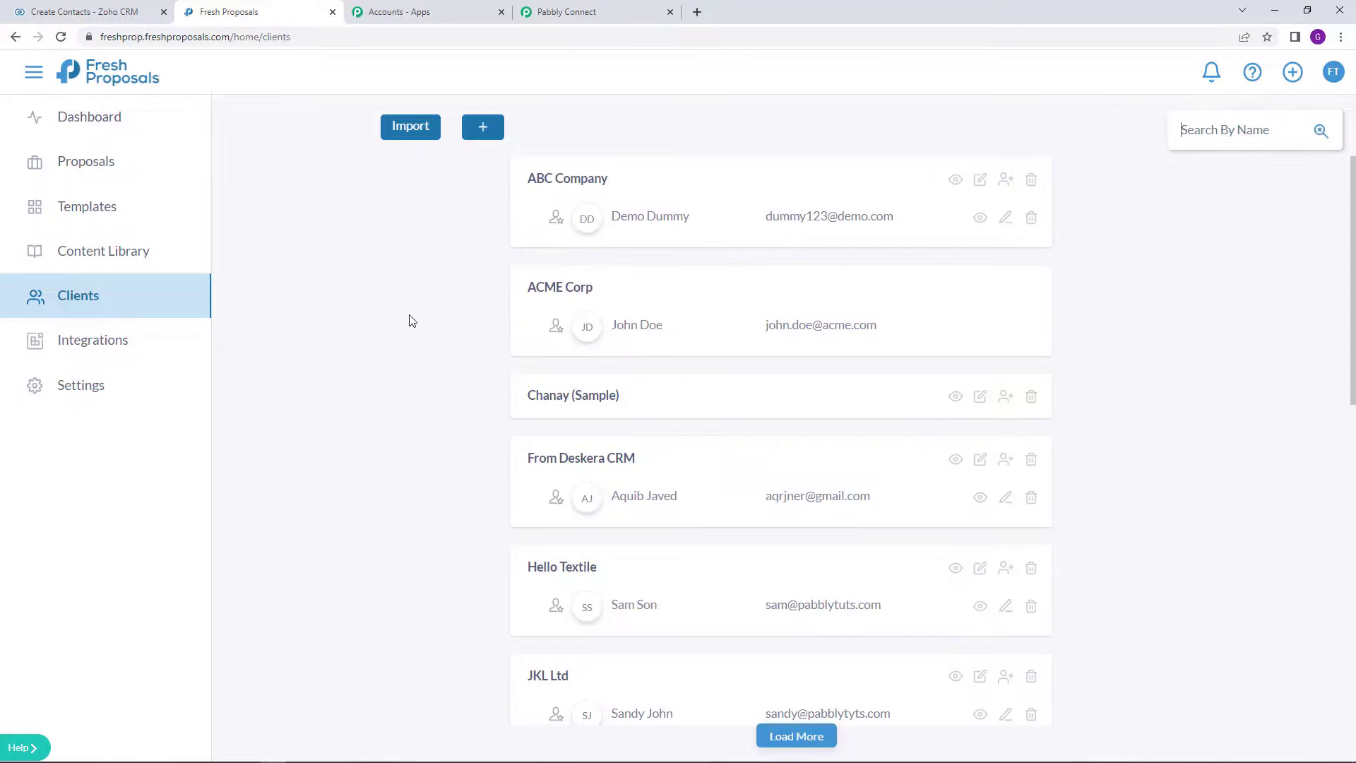
Step: Save the new XYZ Company contact in Zoho CRM, declining the browser's address-save offer
{"action": "left_click", "coordinate": [71, 6]}
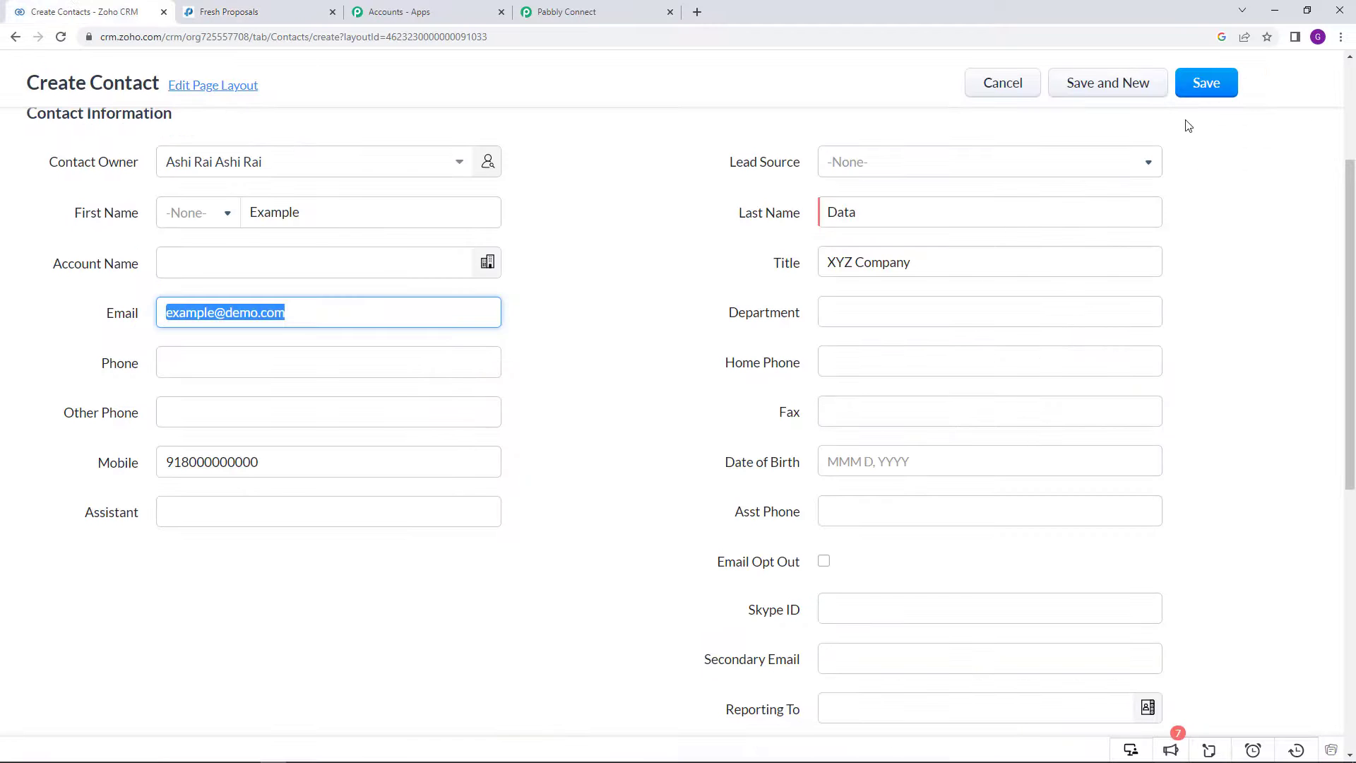
{"action": "left_click", "coordinate": [656, 368]}
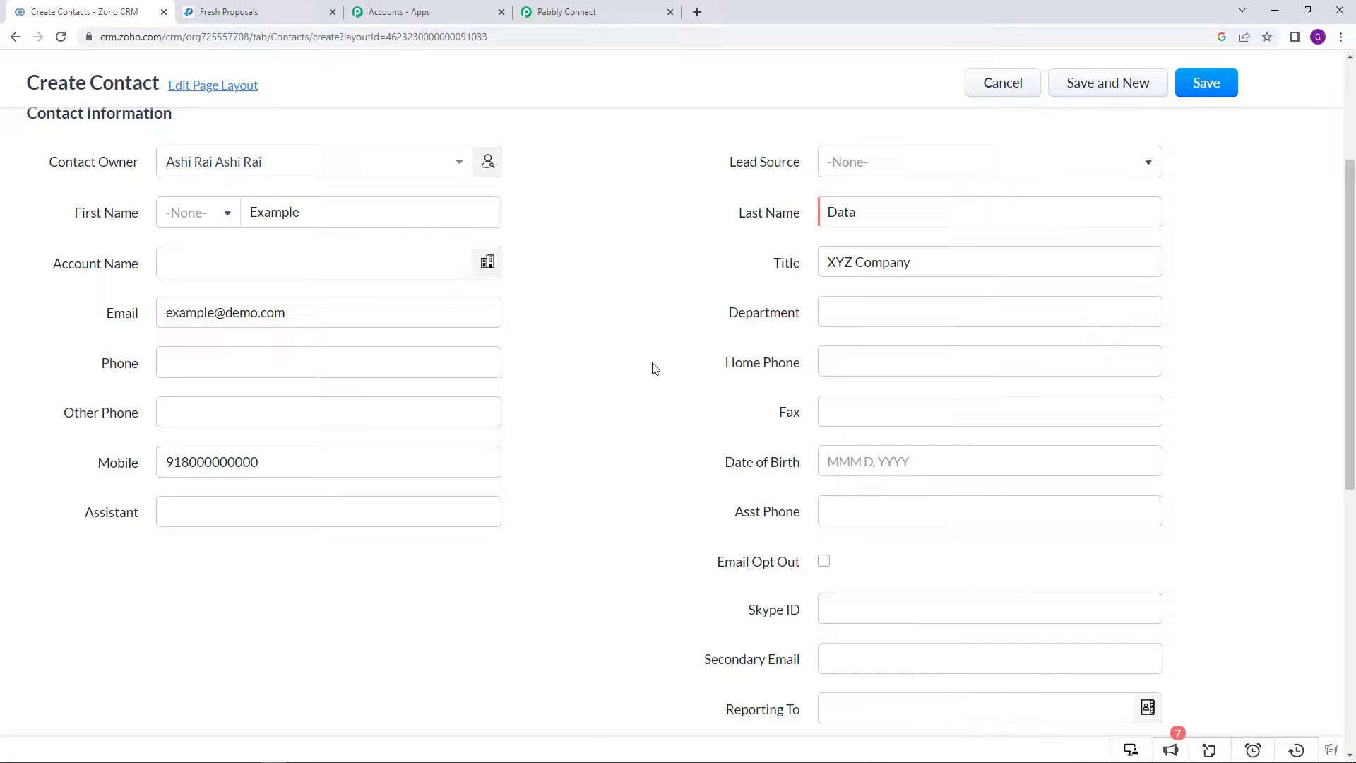
{"action": "left_click", "coordinate": [1215, 94]}
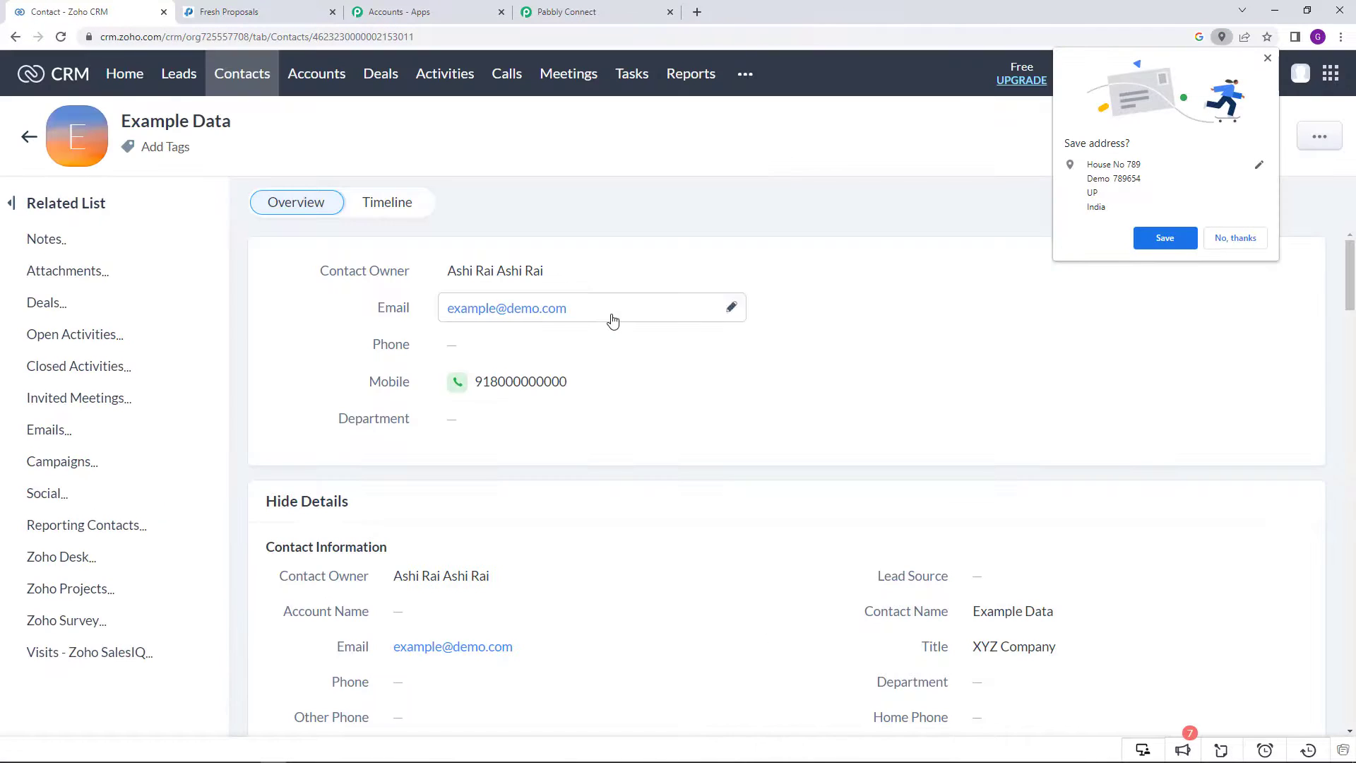
{"action": "left_click", "coordinate": [1229, 240]}
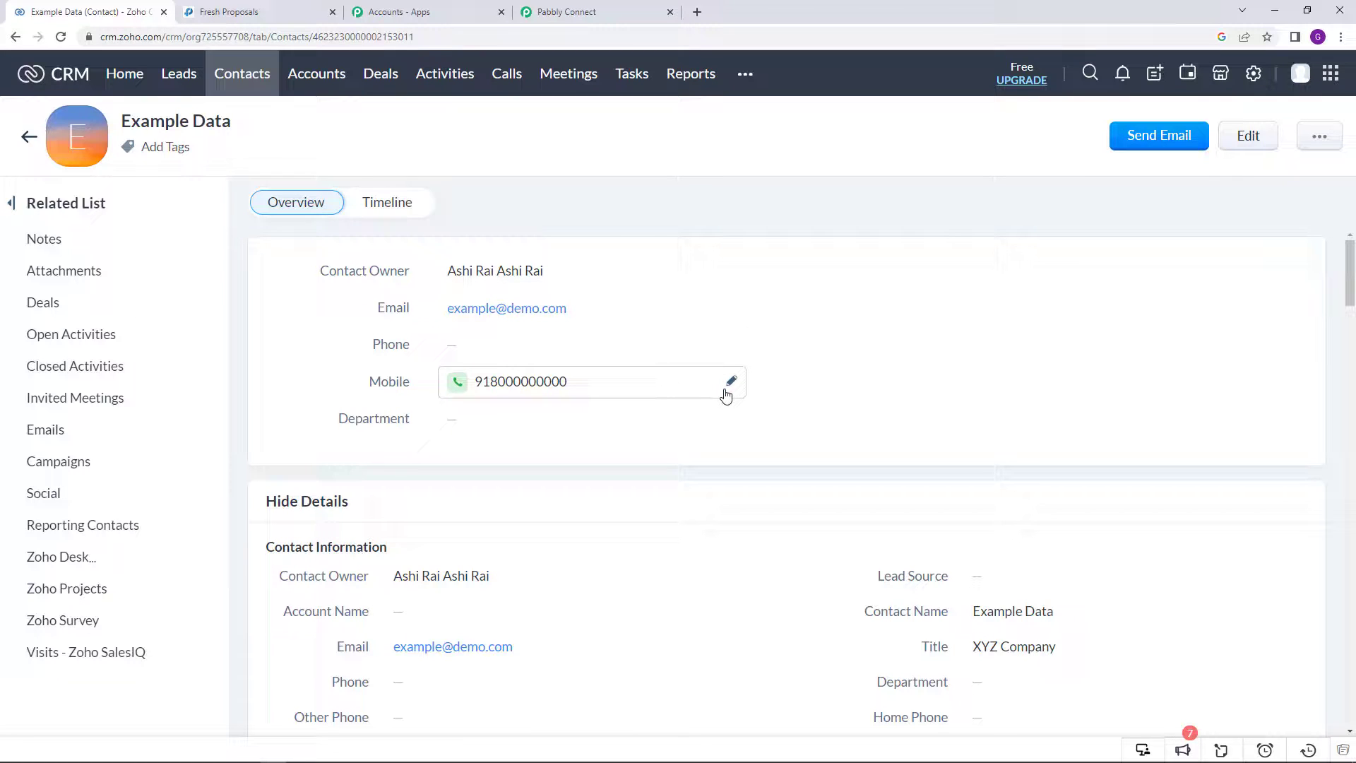
{"action": "left_click", "coordinate": [223, 8]}
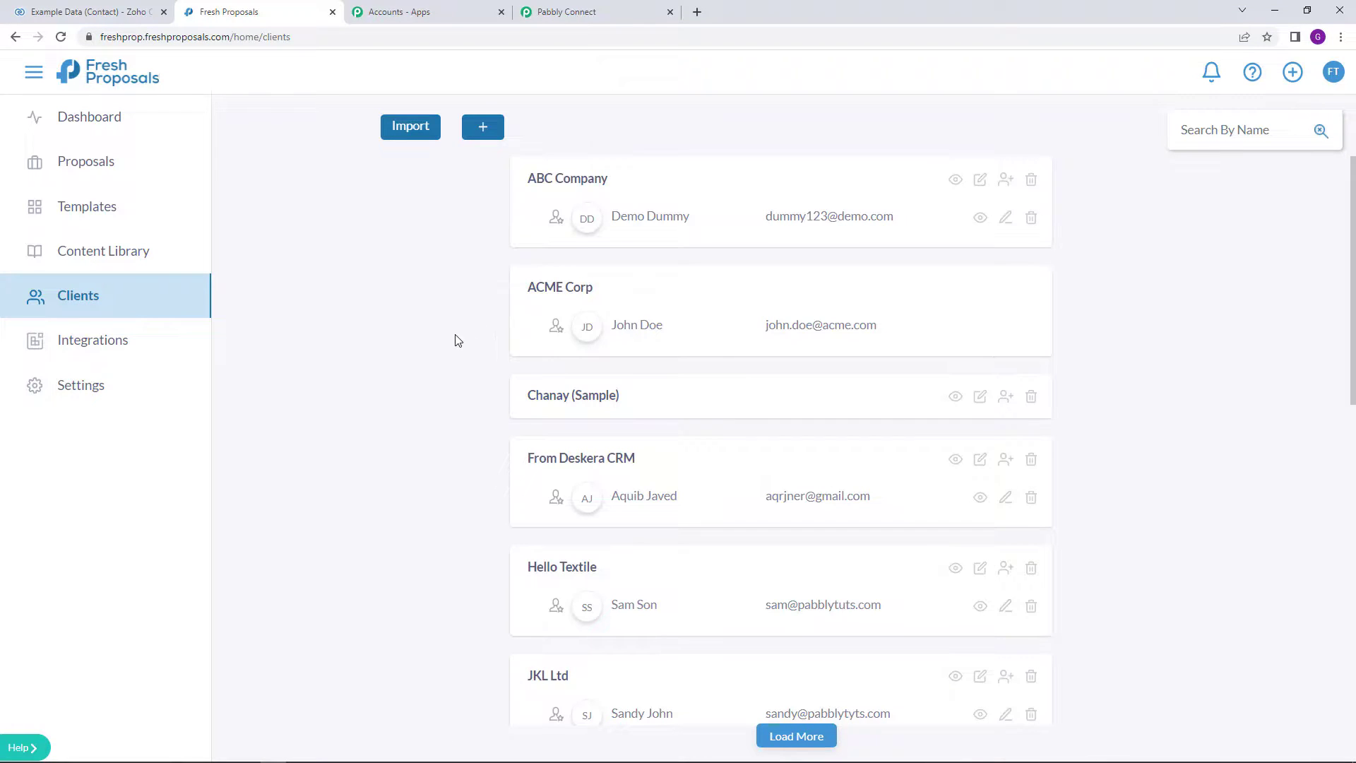
Step: Search clients by the pasted e-mail and preview XYZ Company's contact and address details
{"action": "scroll", "coordinate": [464, 365], "scroll_direction": "down", "scroll_amount": 8}
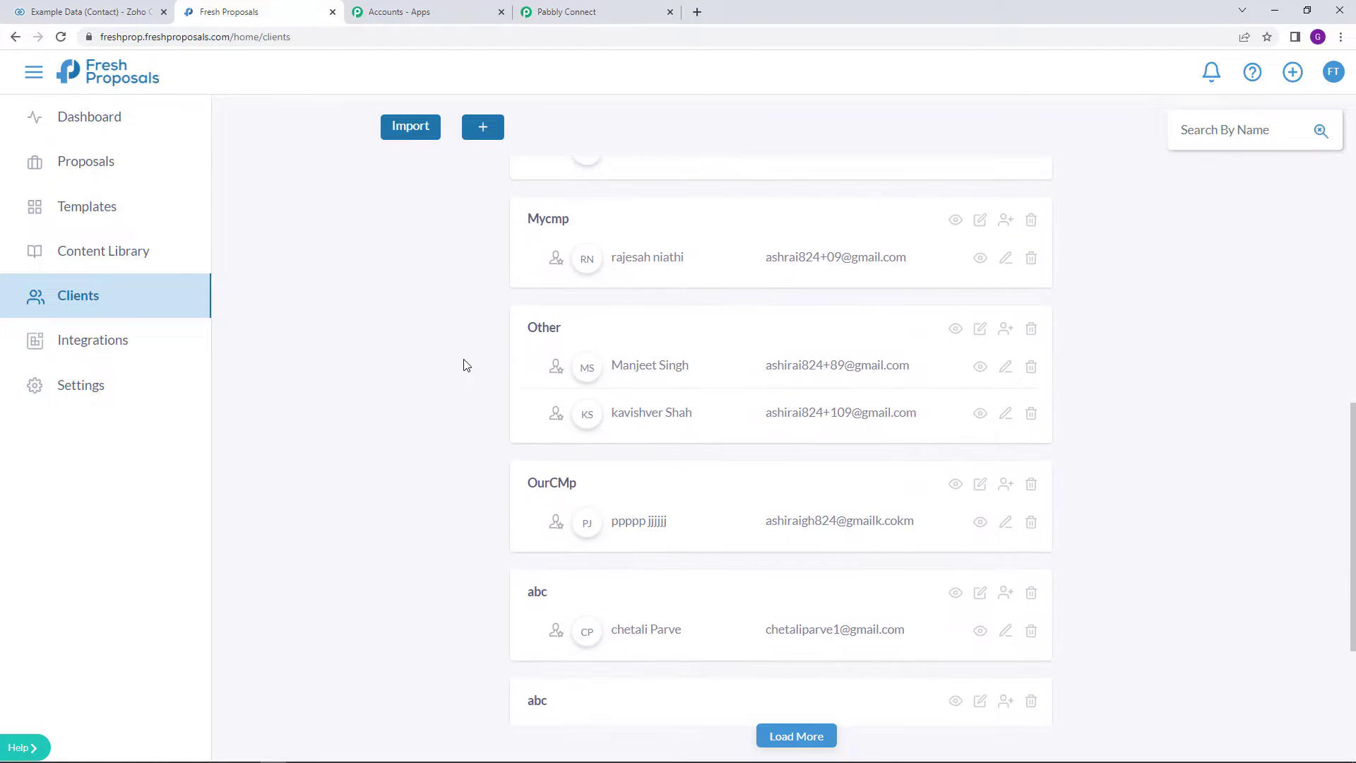
{"action": "scroll", "coordinate": [463, 366], "scroll_direction": "up", "scroll_amount": 6}
{"action": "scroll", "coordinate": [494, 318], "scroll_direction": "up", "scroll_amount": 2}
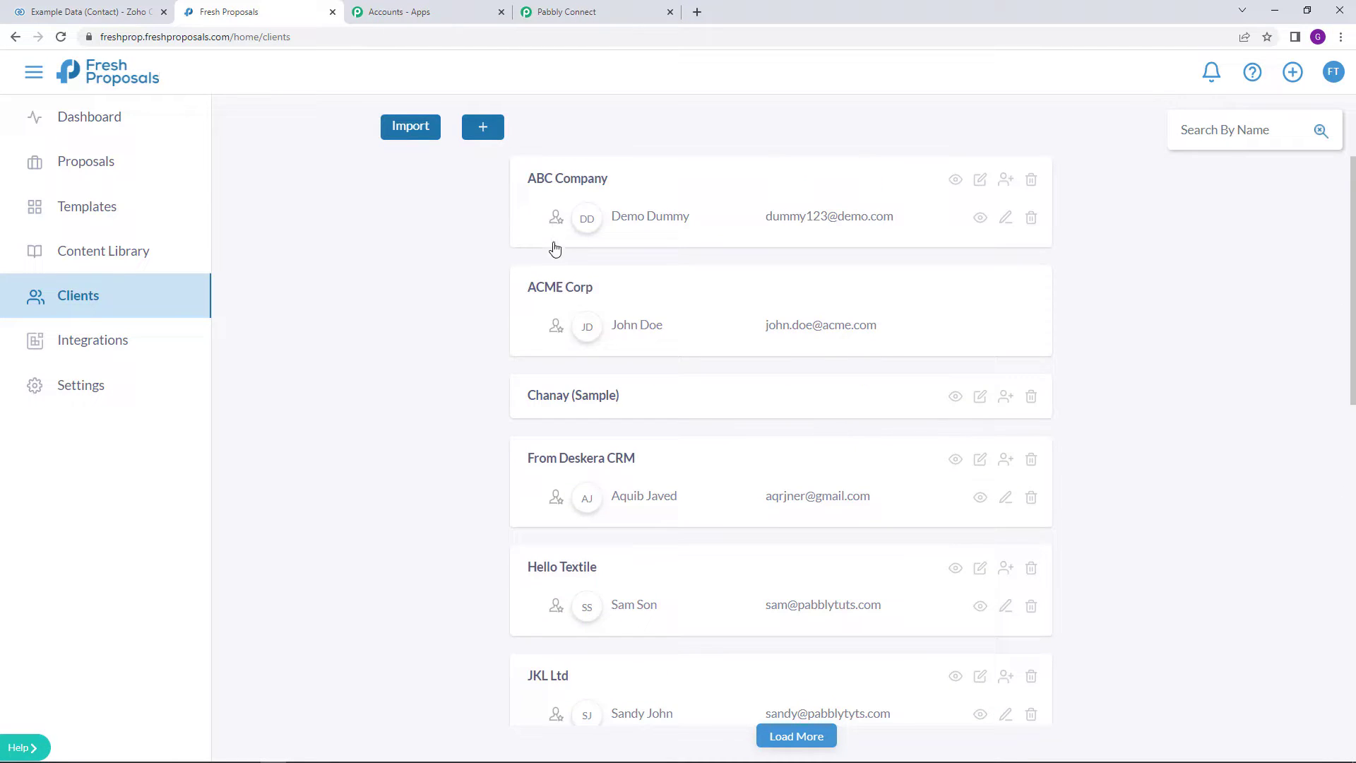
{"action": "right_click", "coordinate": [1205, 127]}
{"action": "left_click", "coordinate": [1253, 233]}
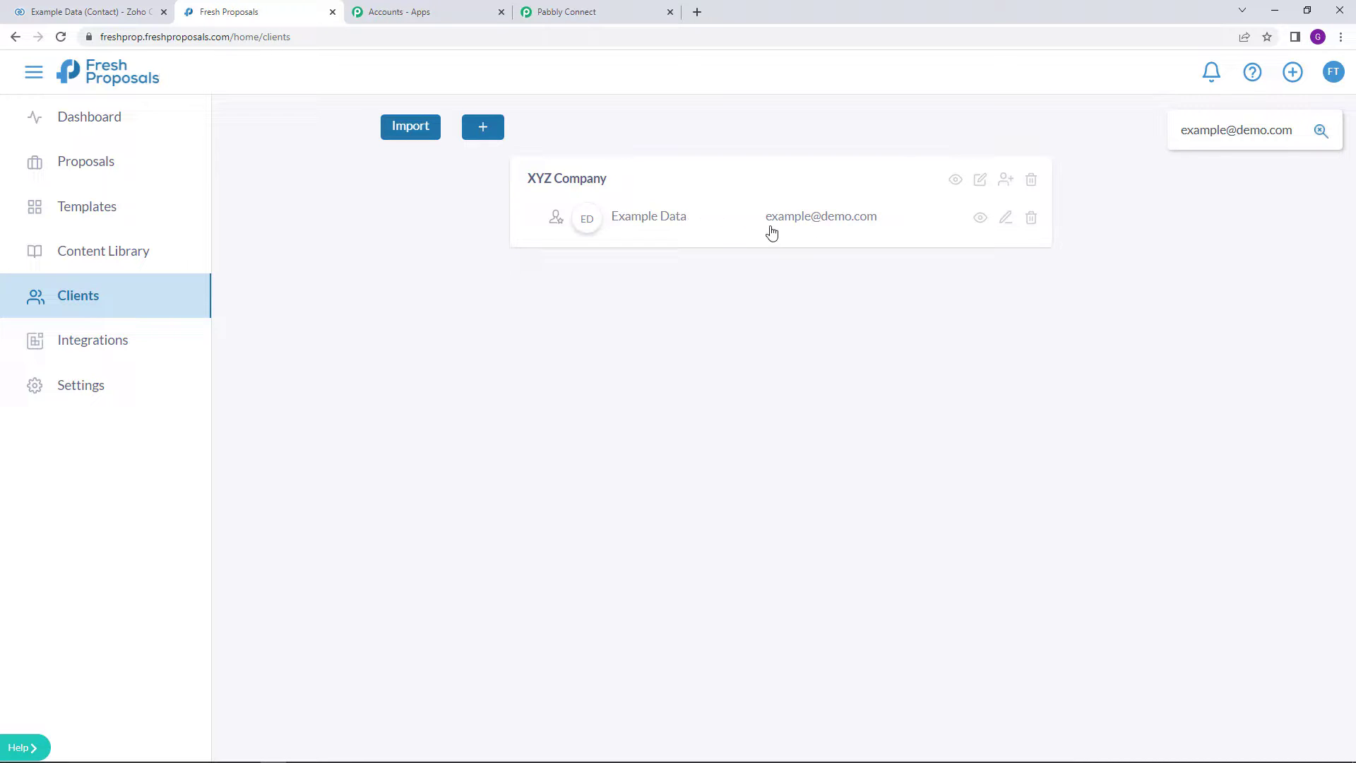
{"action": "left_click", "coordinate": [956, 179]}
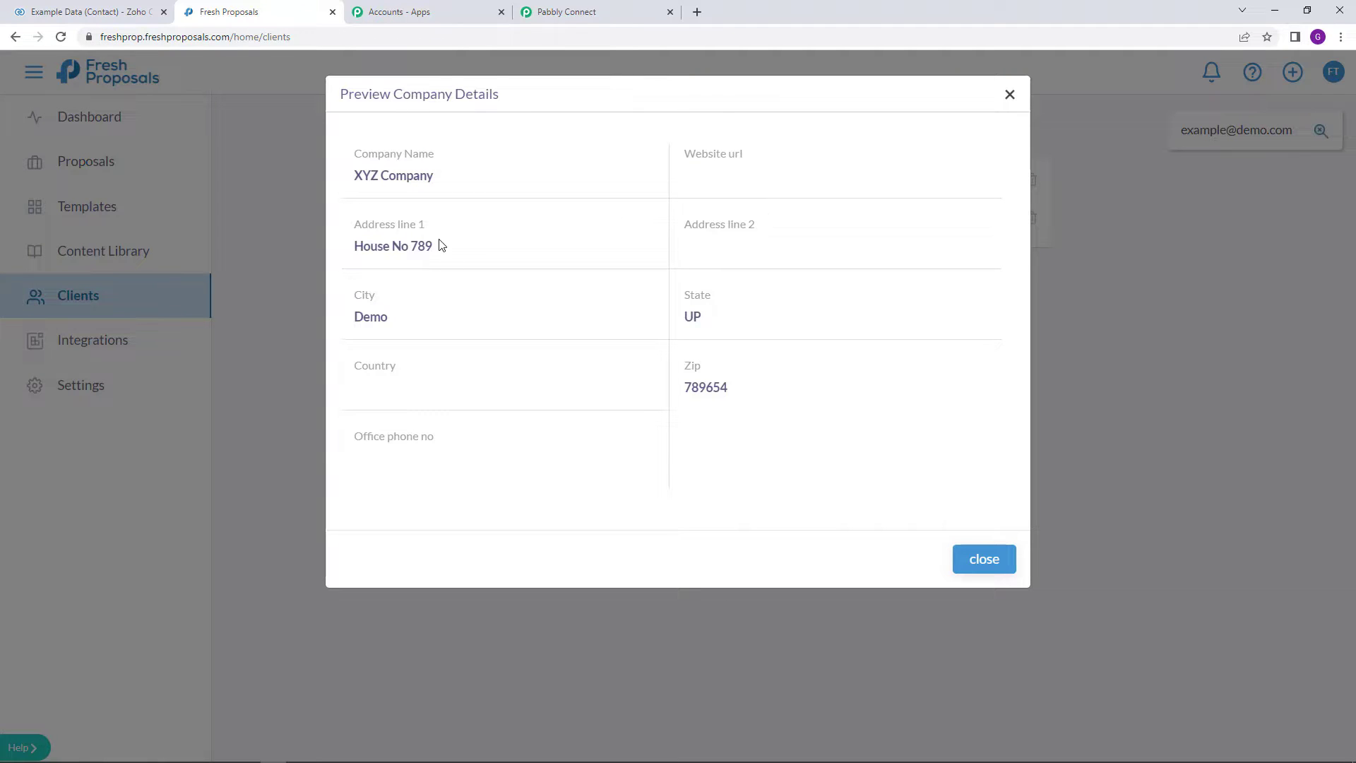
{"action": "left_click", "coordinate": [308, 259]}
{"action": "left_click", "coordinate": [957, 181]}
{"action": "left_click", "coordinate": [1002, 557]}
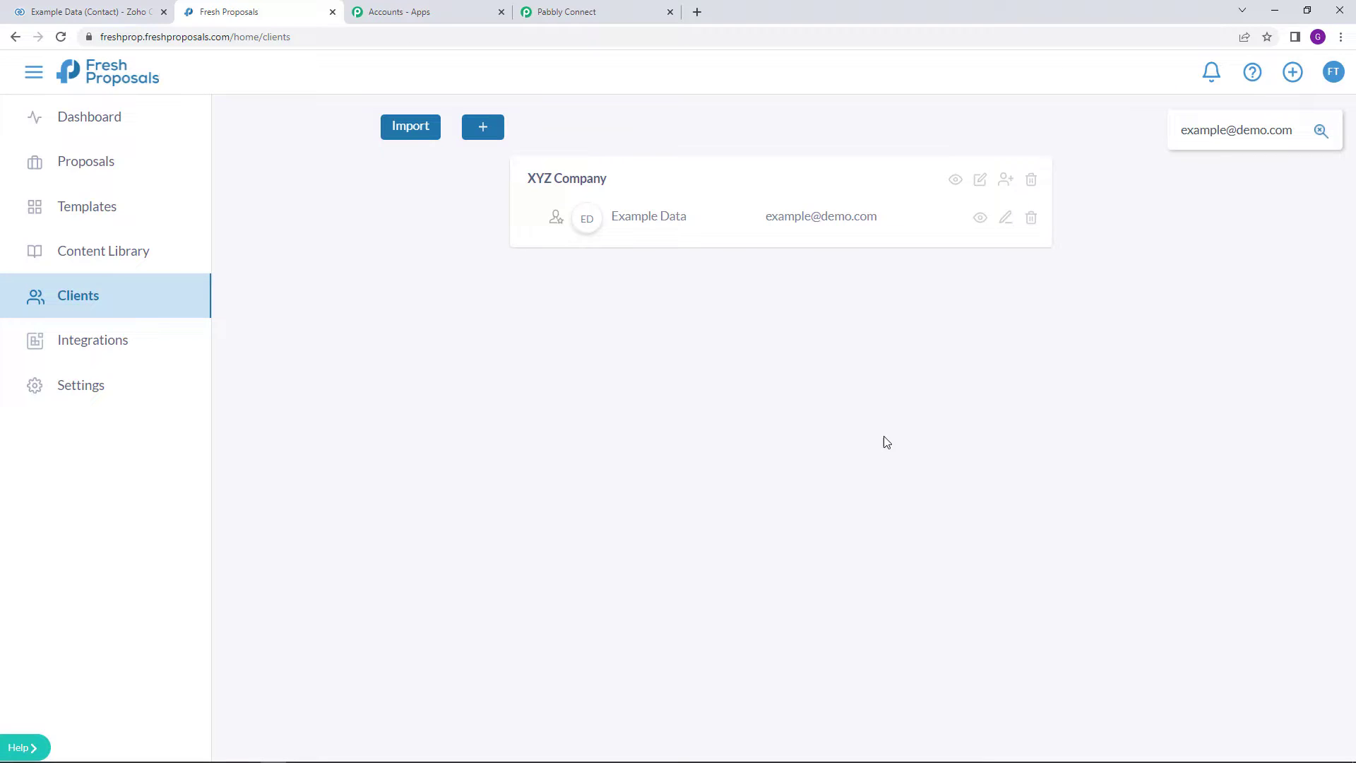
{"action": "left_click", "coordinate": [575, 6]}
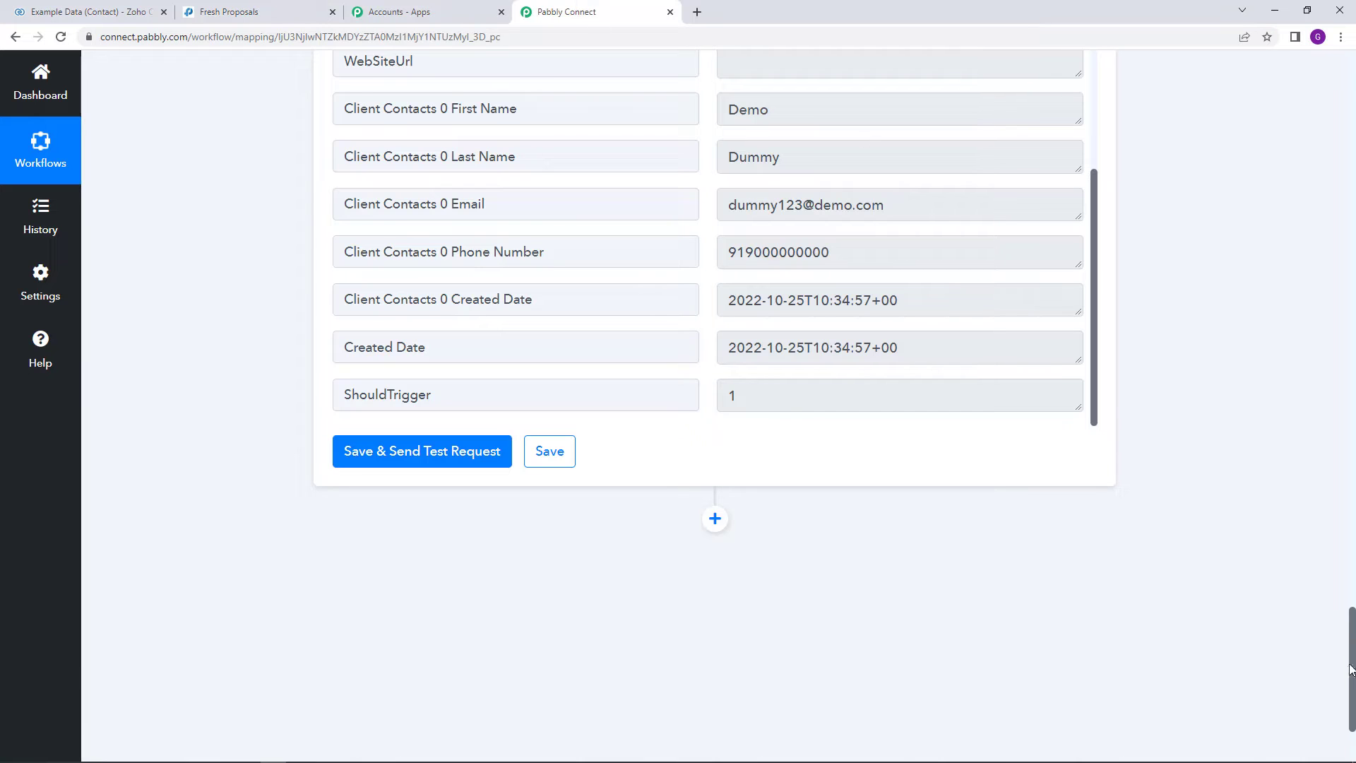
{"action": "left_click_drag", "start_coordinate": [1351, 667], "coordinate": [1353, 63]}
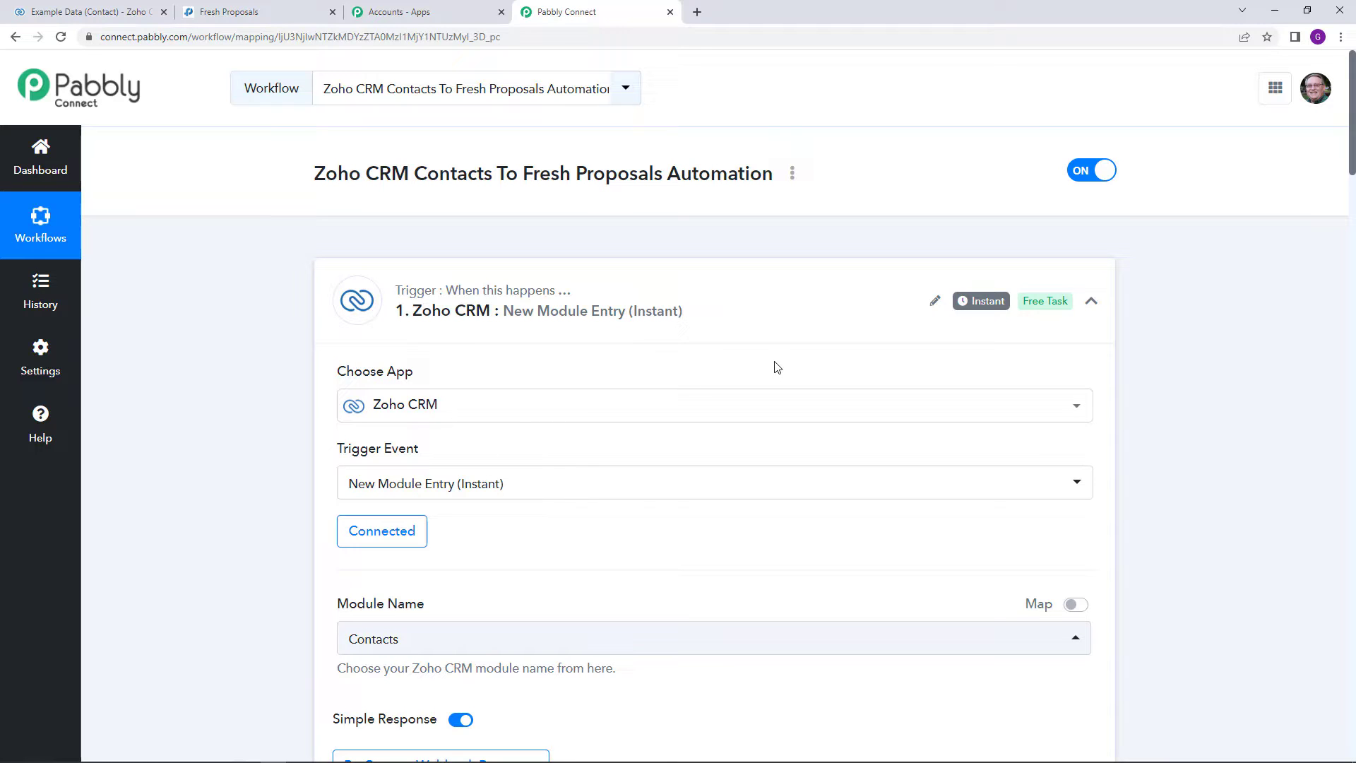
Step: Create and copy the workflow's share link from its options menu, then close the dialog
{"action": "left_click", "coordinate": [792, 173]}
{"action": "left_click", "coordinate": [735, 268]}
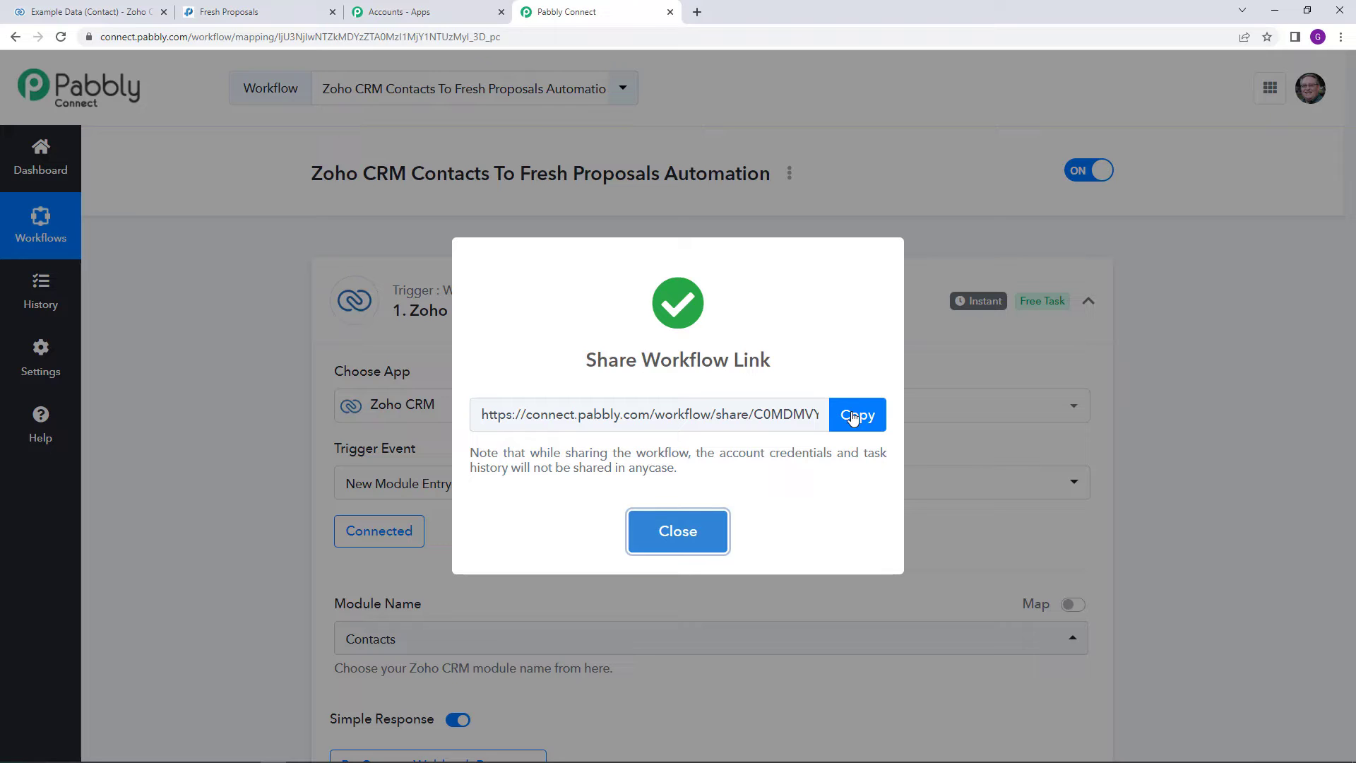
{"action": "left_click", "coordinate": [696, 533]}
{"action": "left_click", "coordinate": [792, 173]}
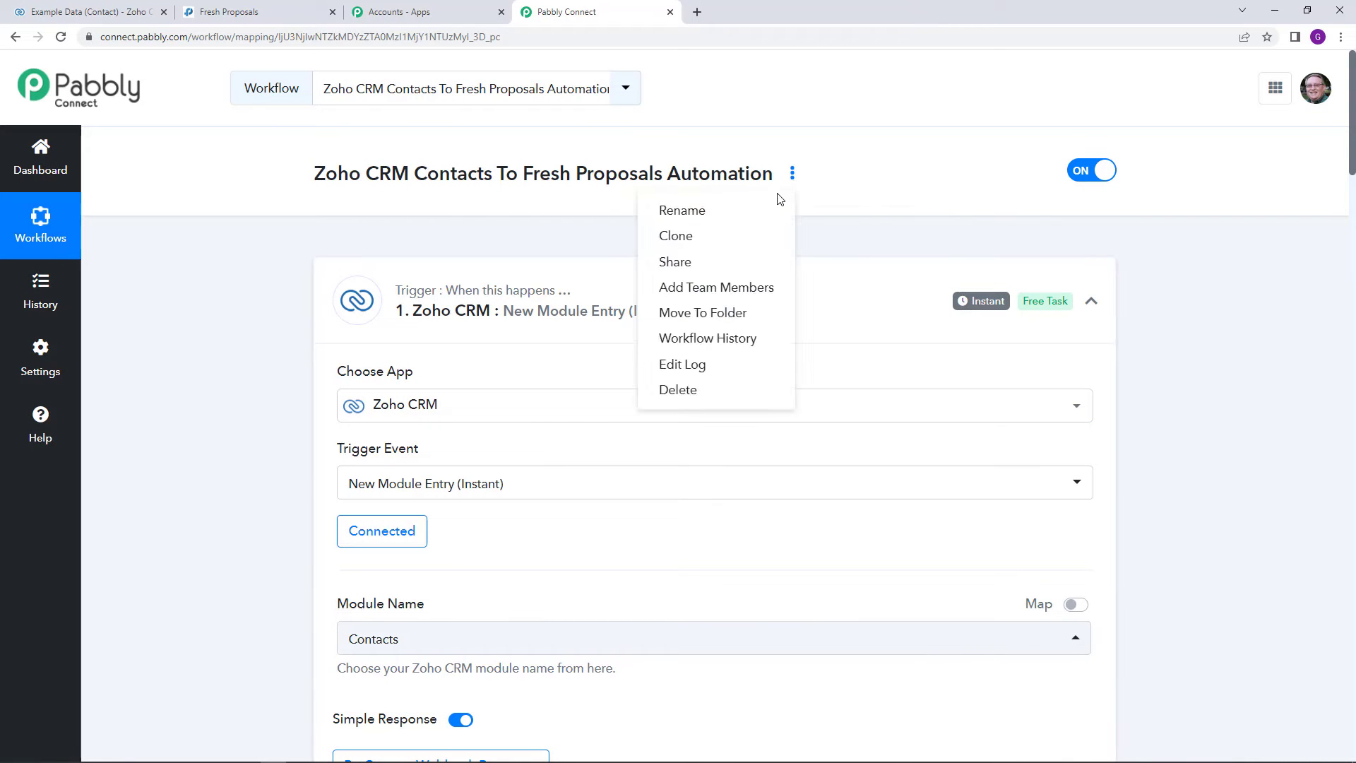